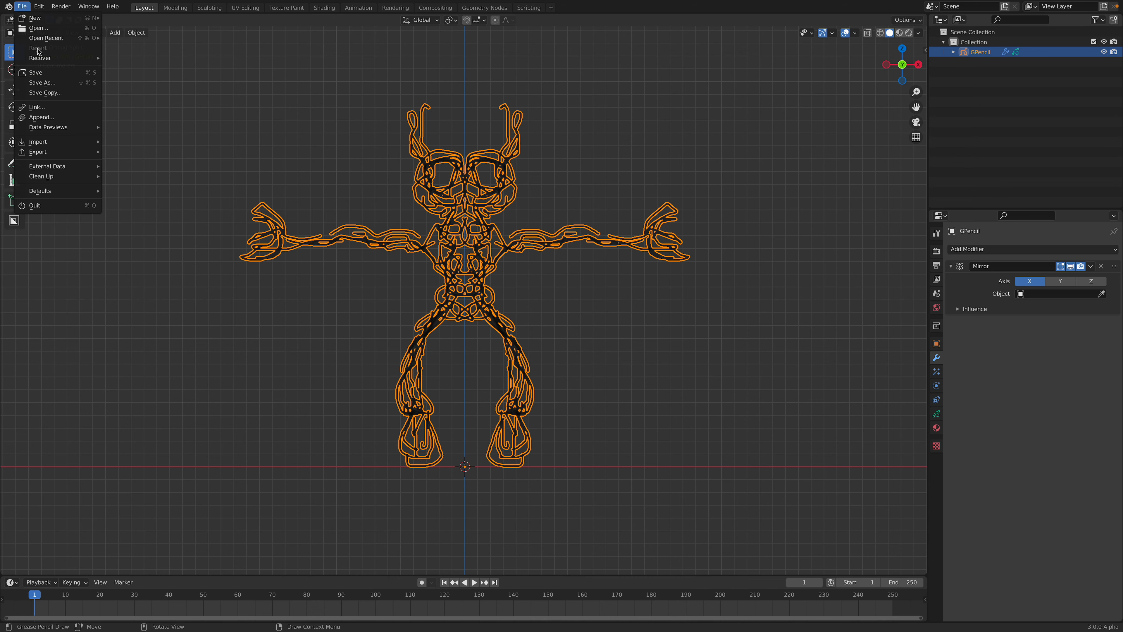
# Save the file as gp_creature_001.blend on the Desktop
pyautogui.click(48, 84)
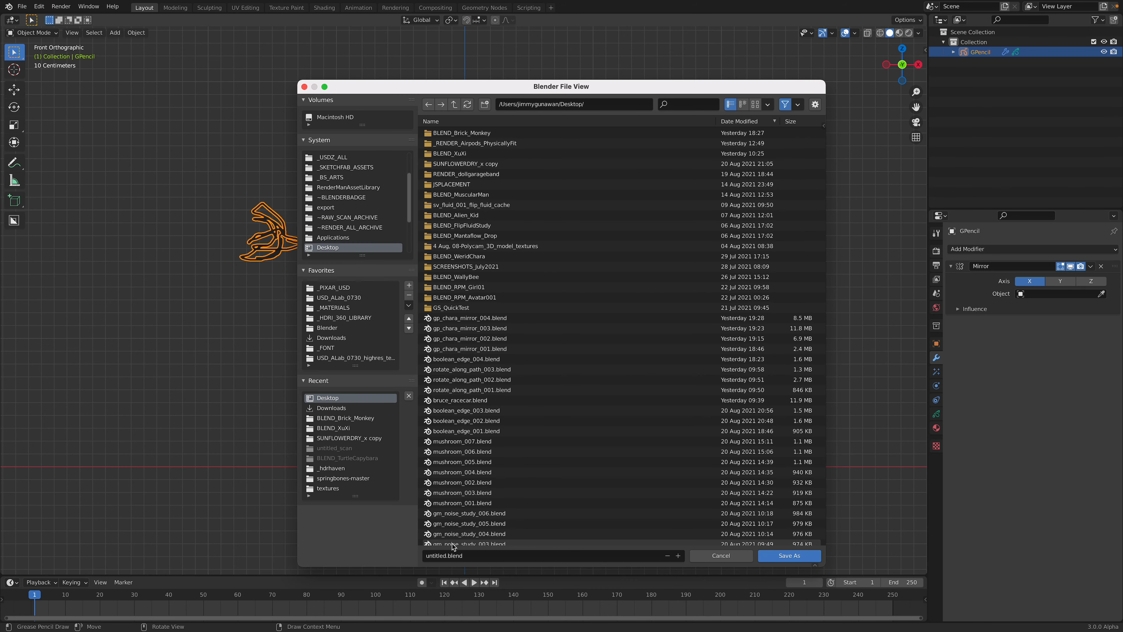
pyautogui.doubleClick(443, 555)
pyautogui.write('gp_creature_0')
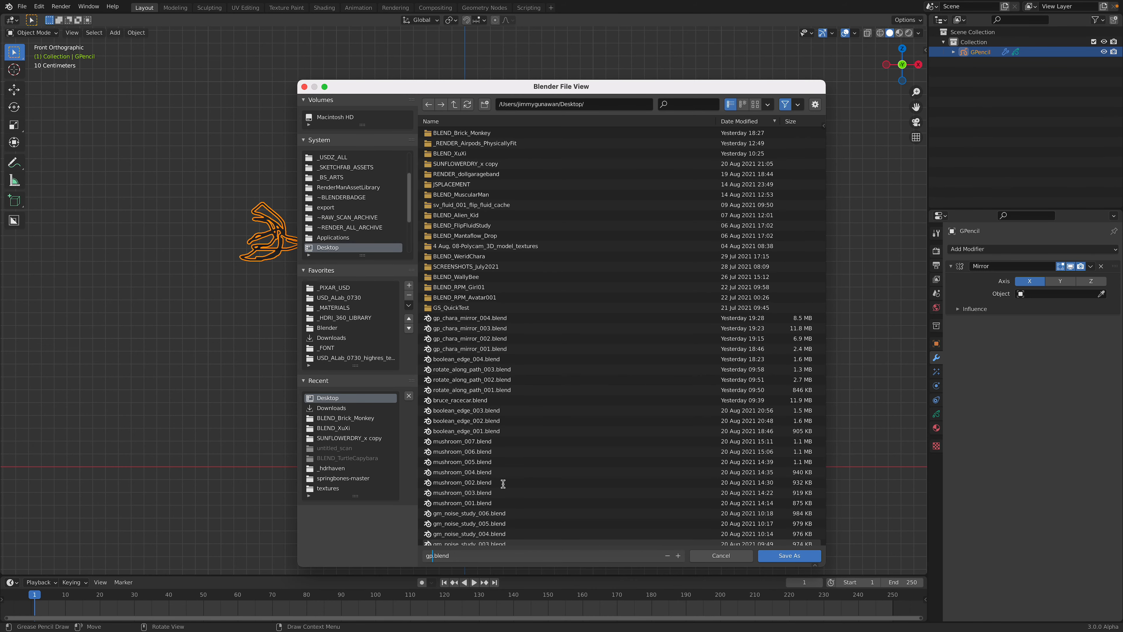
pyautogui.write('1')
pyautogui.press('Return')
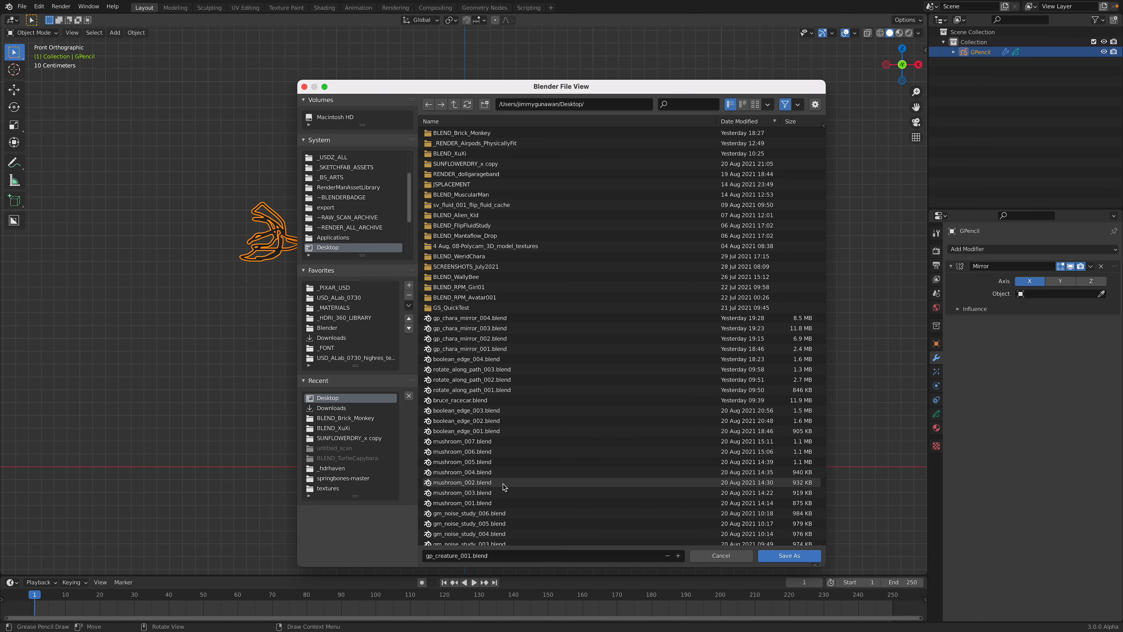
pyautogui.click(783, 556)
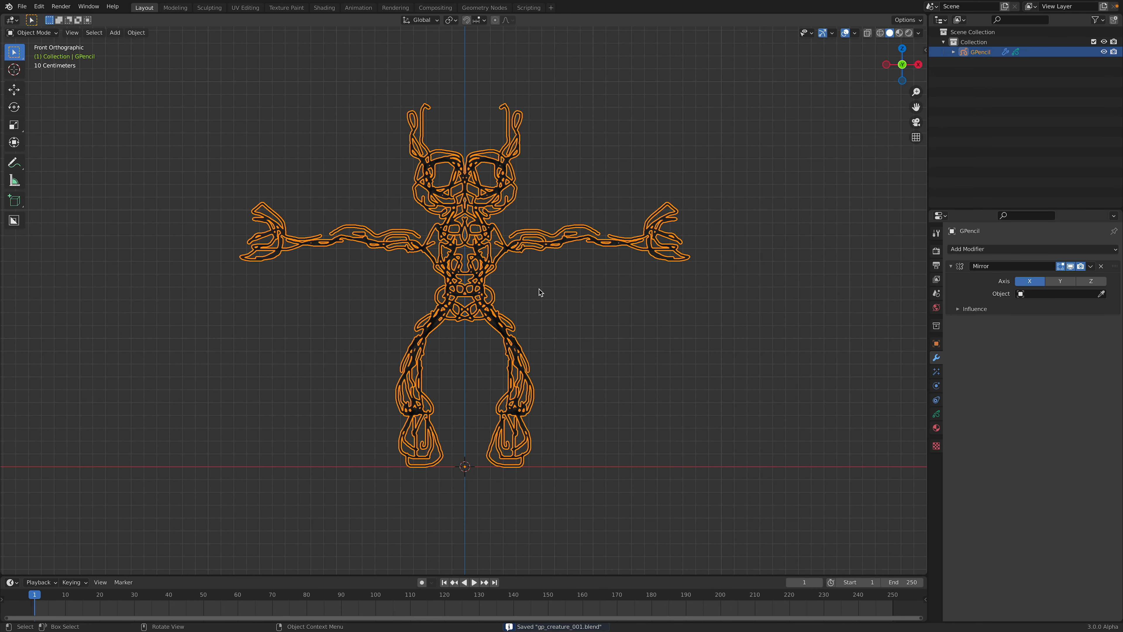
# Apply the Mirror modifier on the grease pencil creature and save the file
pyautogui.scroll(1, 542, 294)
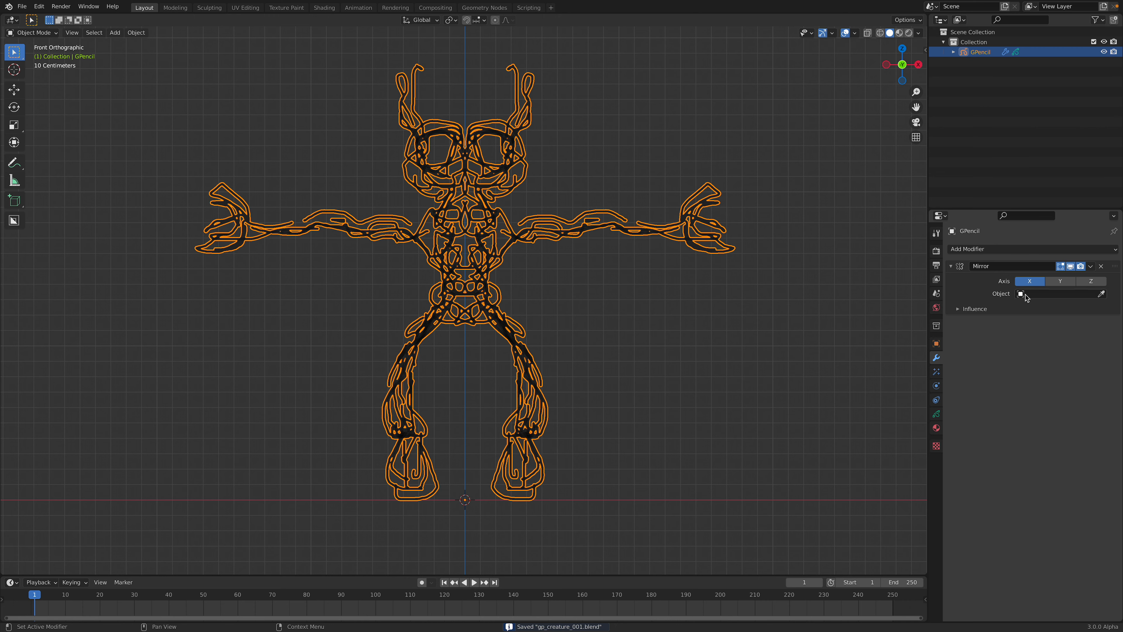
pyautogui.hotkey('ctrl', 'a')
pyautogui.click(530, 199)
pyautogui.click(499, 188)
pyautogui.hotkey('ctrl', 's')
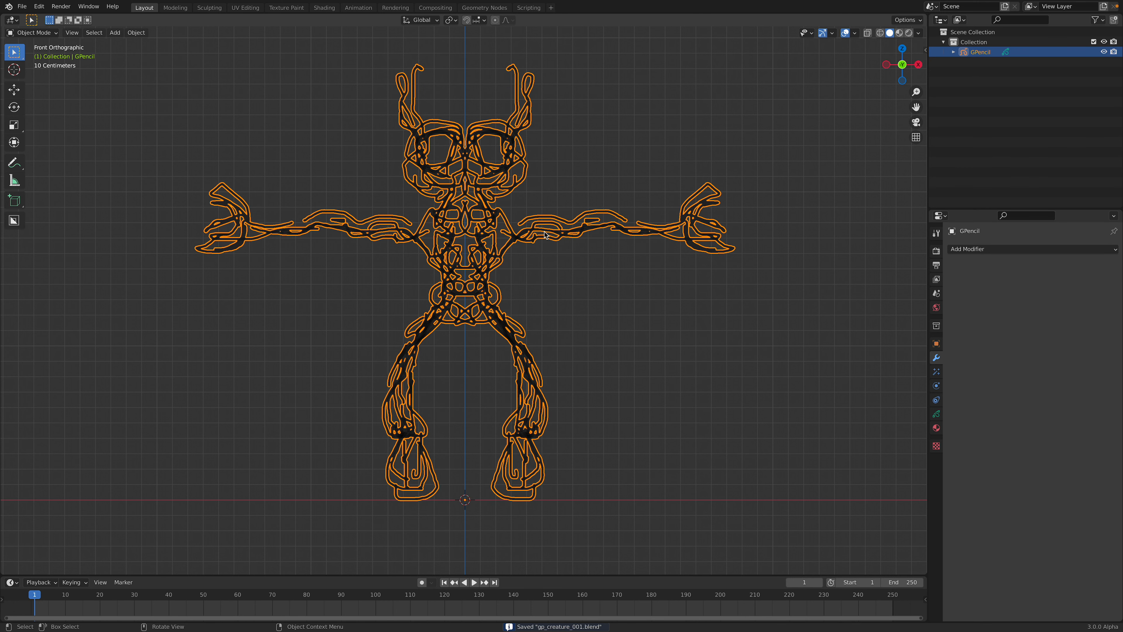
# Convert the grease pencil creature to a Bezier curve
pyautogui.rightClick(544, 234)
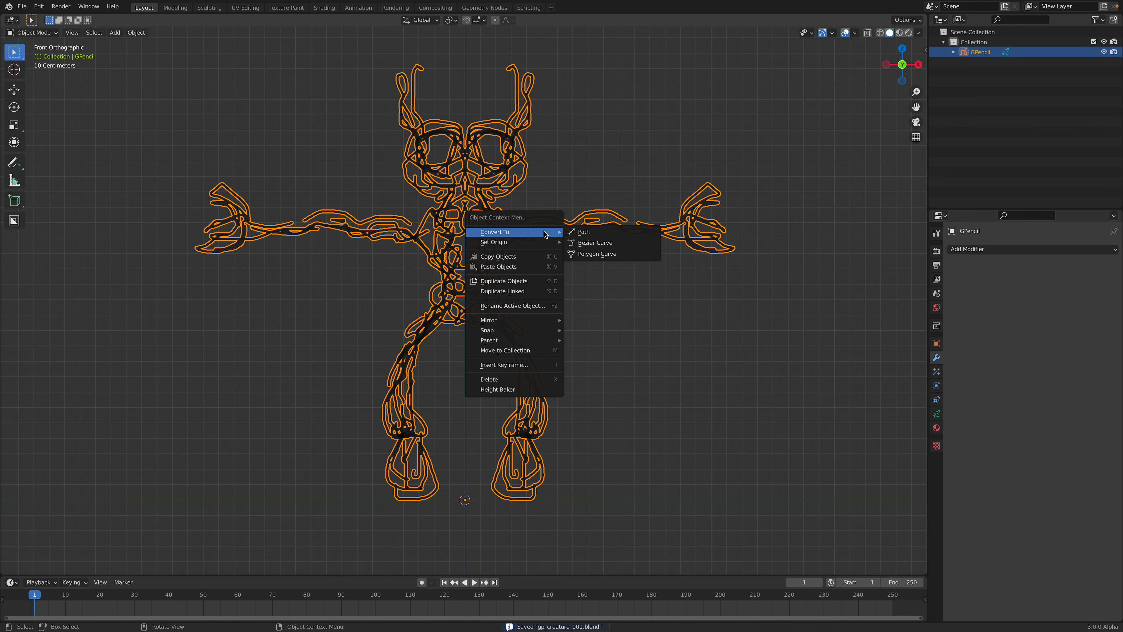
pyautogui.moveTo(549, 234)
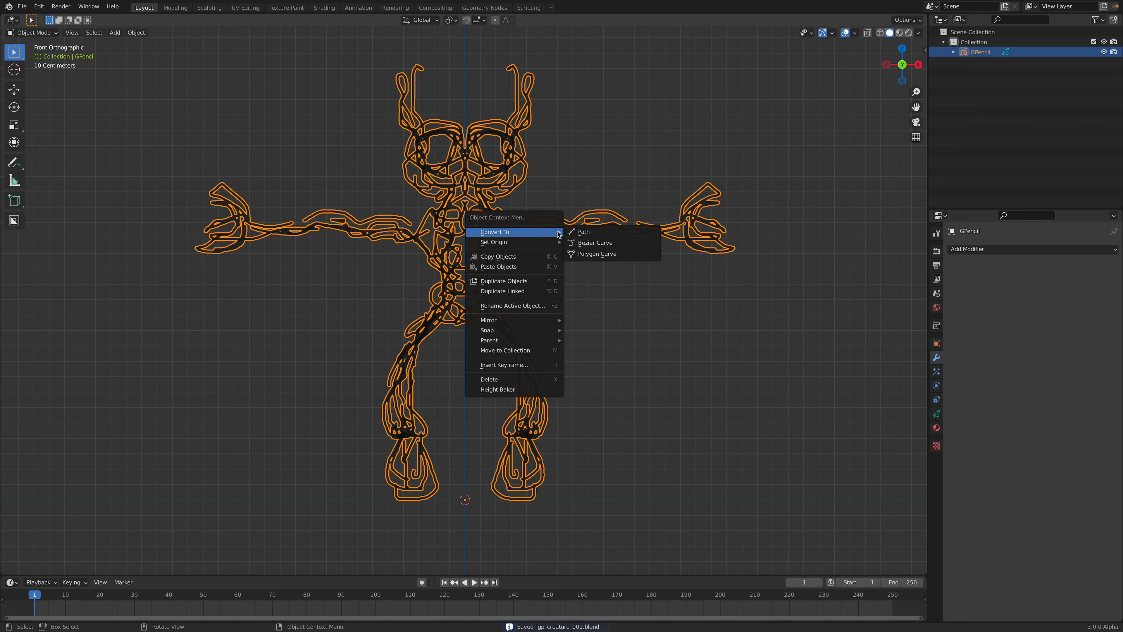
pyautogui.click(593, 243)
pyautogui.click(589, 180)
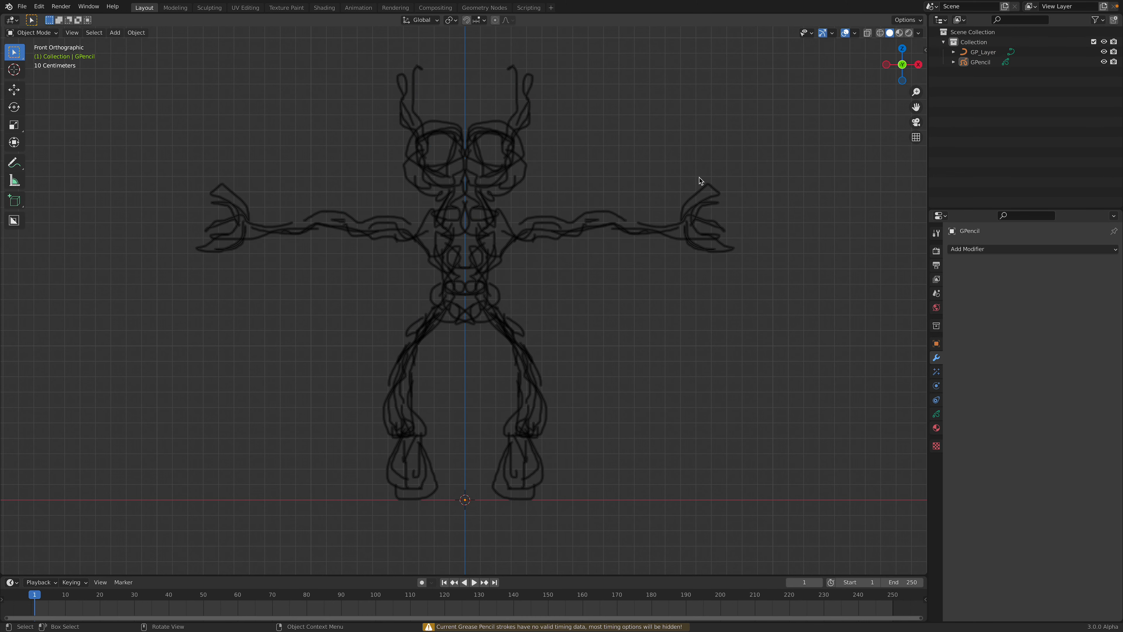
# Hide the GPencil object and toggle GP_Layer's visibility to check the converted curve, leaving GP_Layer shown
pyautogui.click(1104, 63)
pyautogui.click(1104, 63)
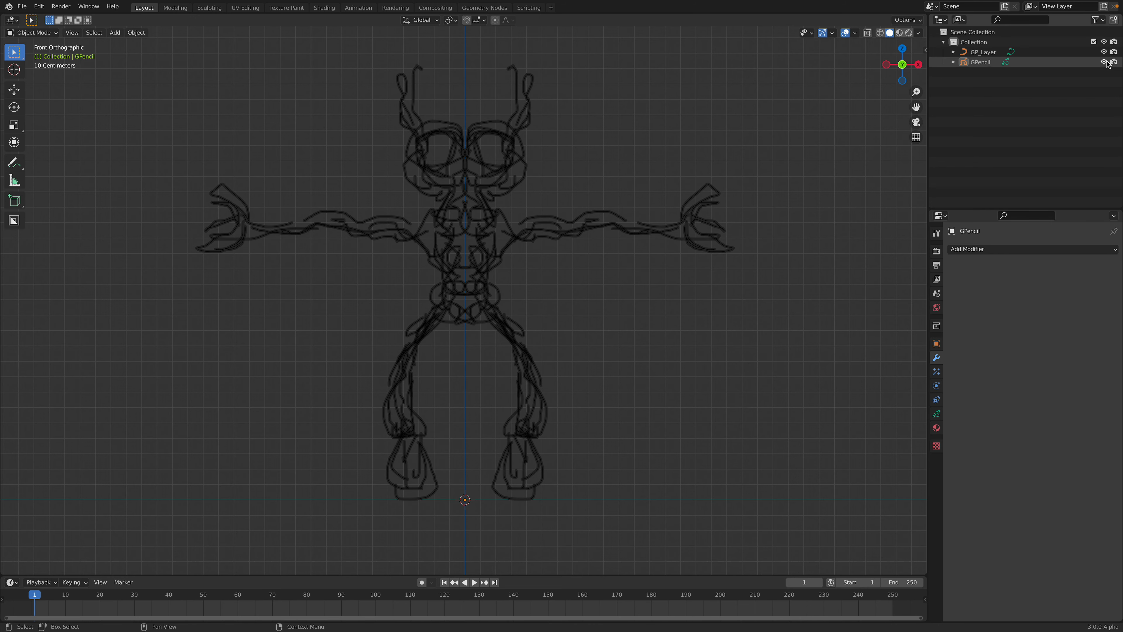
pyautogui.click(1105, 63)
pyautogui.click(1105, 52)
pyautogui.click(1104, 52)
pyautogui.click(1105, 51)
pyautogui.click(1104, 52)
# Select all control points of the GP_Layer curve in Edit Mode and decimate the curve with a ratio of about 0.273
pyautogui.click(576, 254)
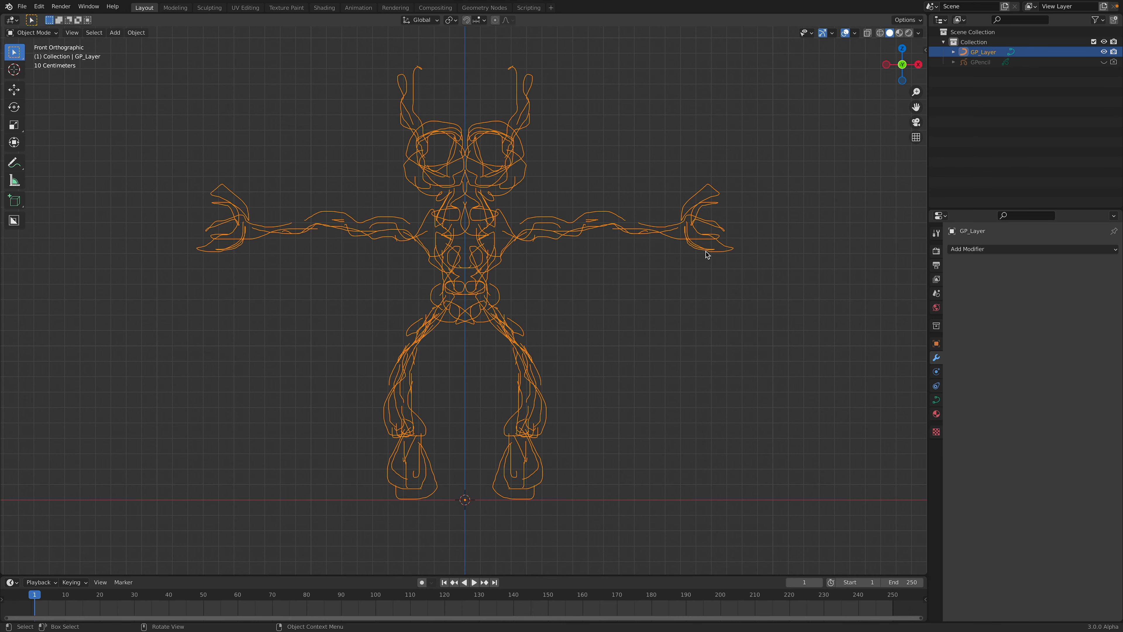
pyautogui.press('Tab')
pyautogui.hotkey('alt', 'a')
pyautogui.press('Tab')
pyautogui.press('Tab')
pyautogui.press('a')
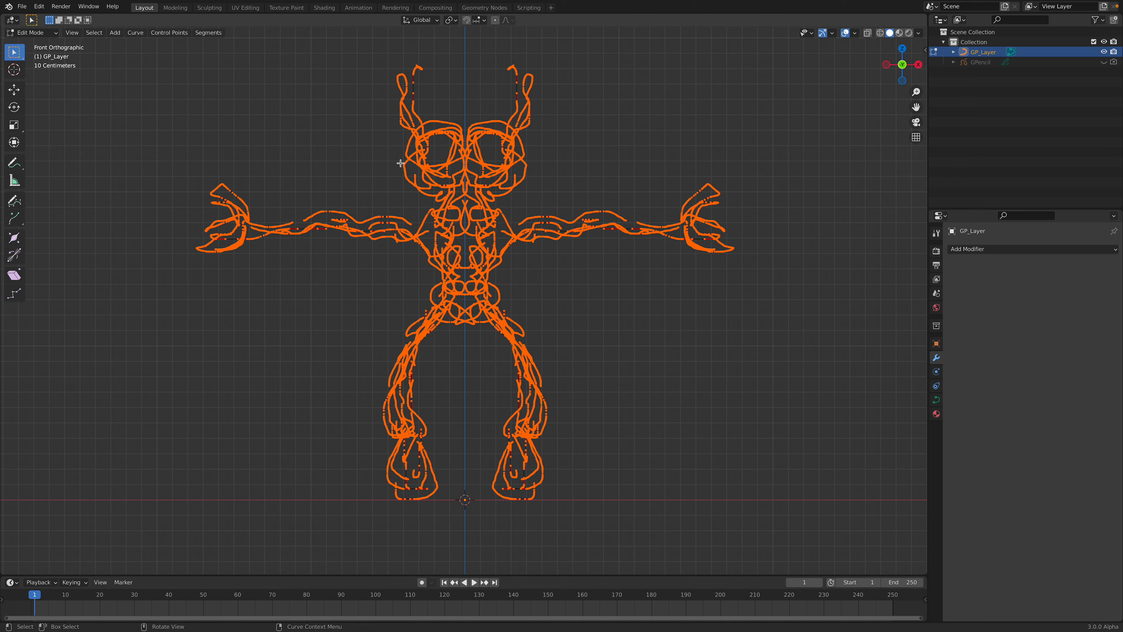
pyautogui.click(136, 33)
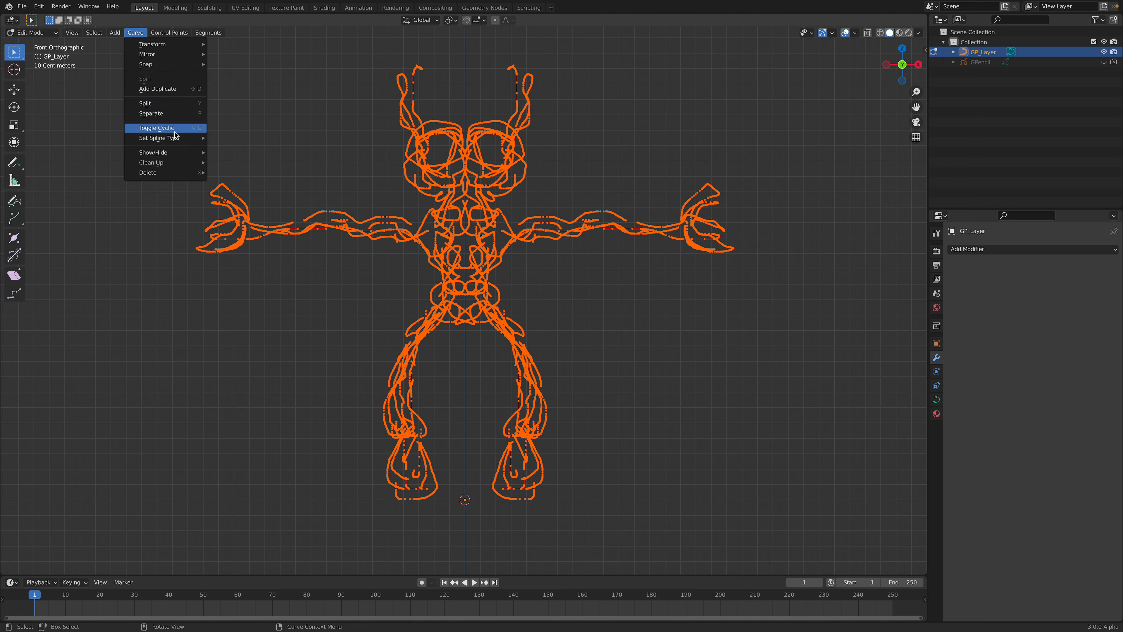
pyautogui.moveTo(195, 162)
pyautogui.click(239, 162)
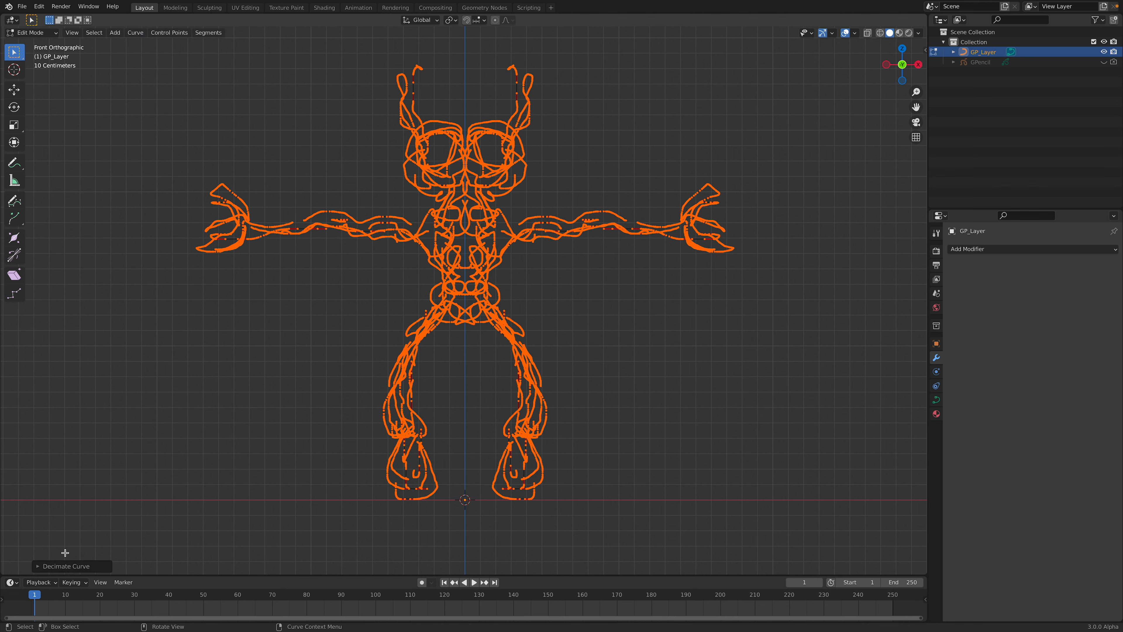
pyautogui.click(58, 567)
pyautogui.moveTo(167, 563); pyautogui.dragTo(113, 562)
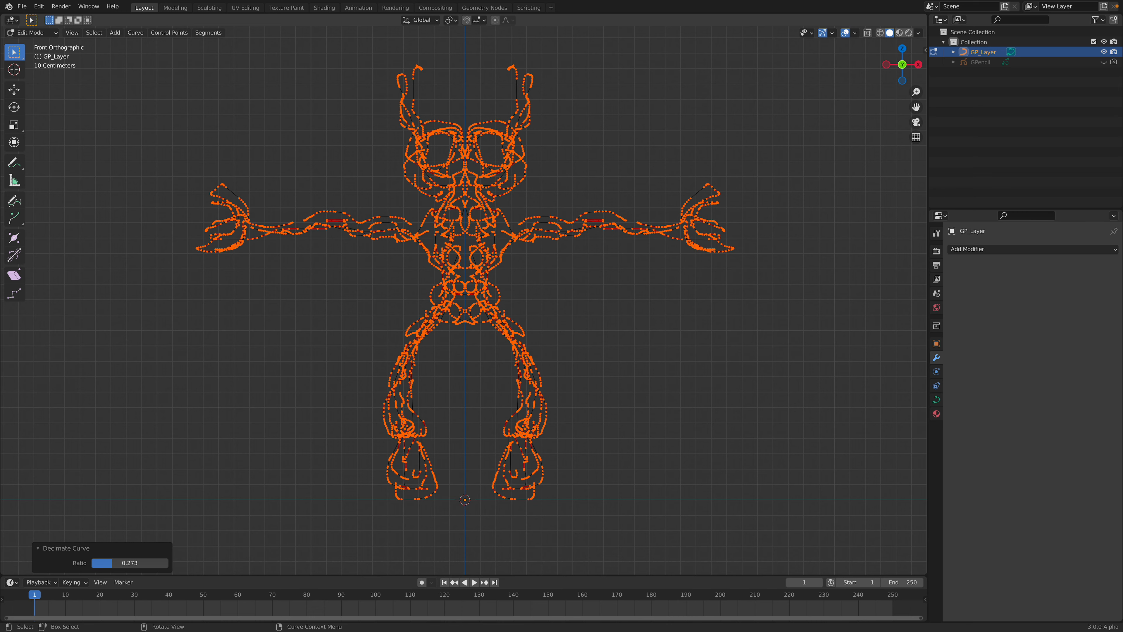
# Return the GP_Layer curve to Object Mode and save the file
pyautogui.click(31, 33)
pyautogui.click(26, 42)
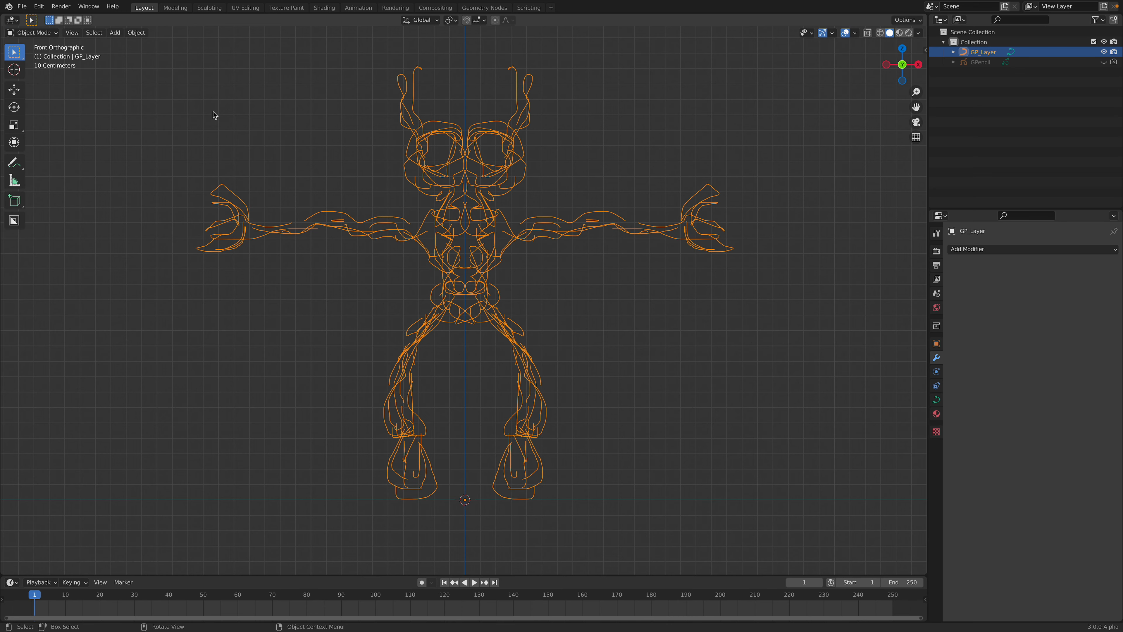
pyautogui.click(532, 231)
pyautogui.hotkey('ctrl', 's')
pyautogui.click(936, 399)
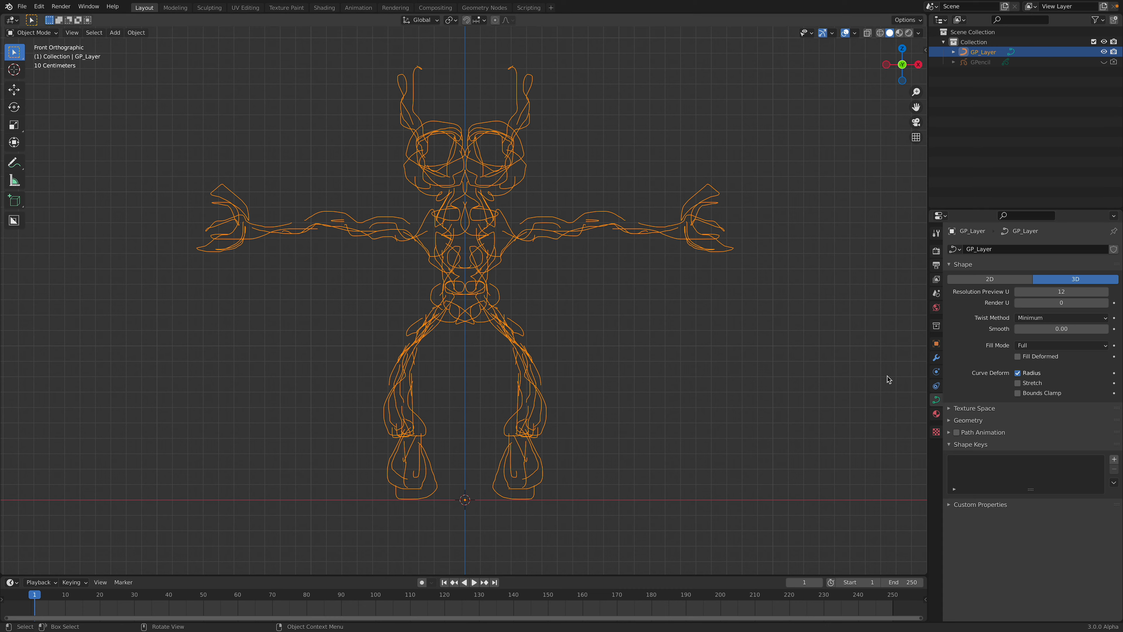
pyautogui.scroll(-3, 723, 322)
pyautogui.hotkey('ctrl', 's')
pyautogui.click(721, 327)
pyautogui.click(635, 300)
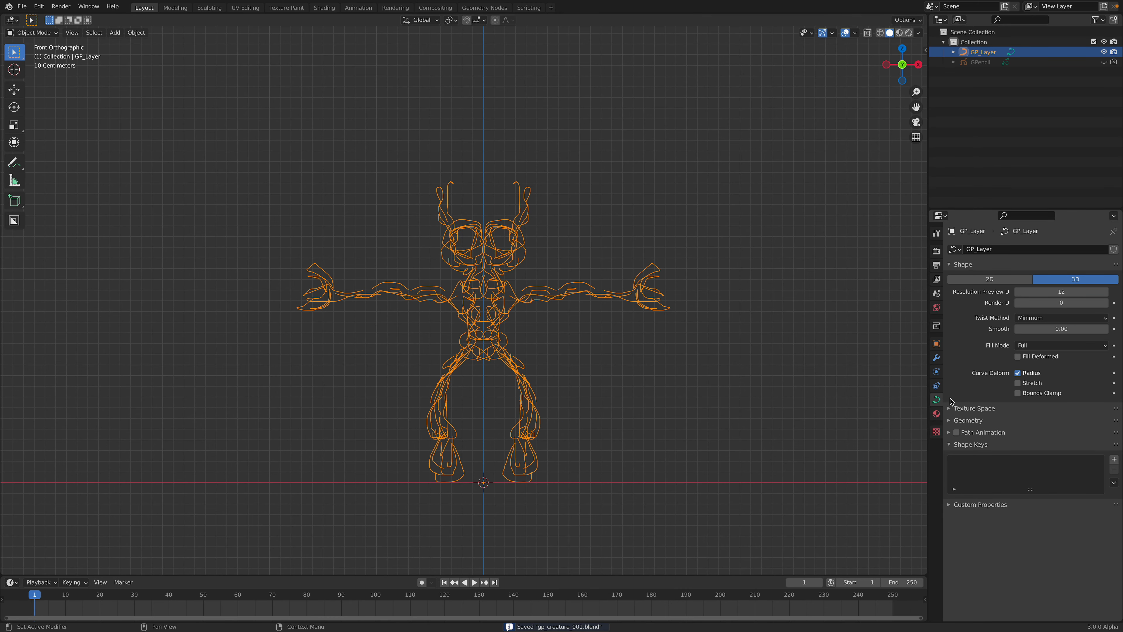
# Give the GP_Layer curve a round bevel with a depth of 0.01 m
pyautogui.click(936, 358)
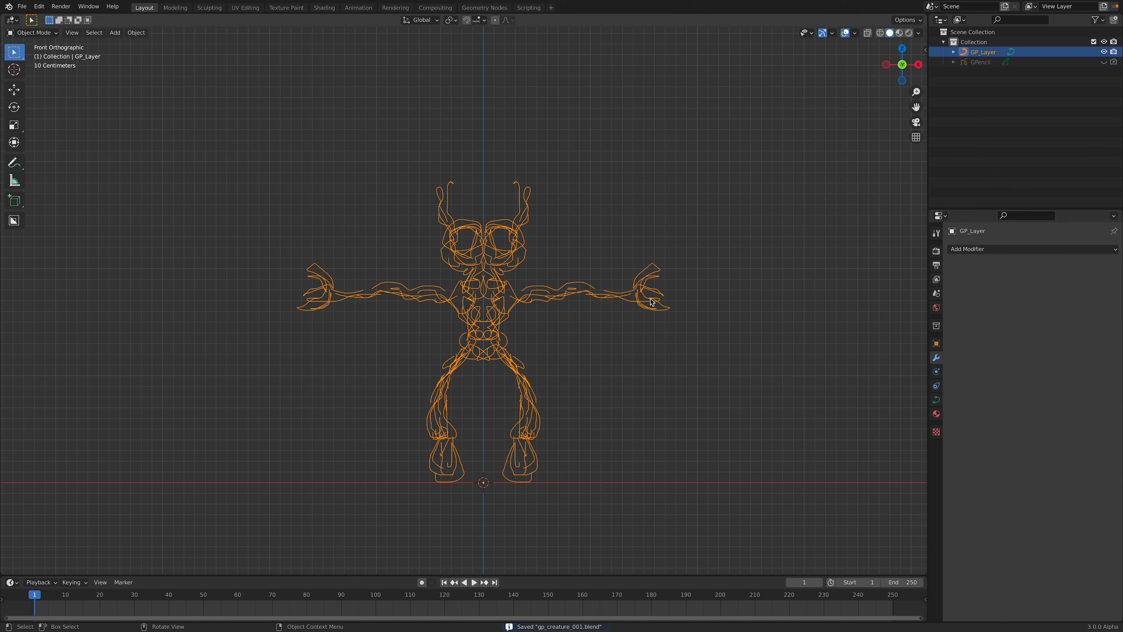
pyautogui.click(936, 400)
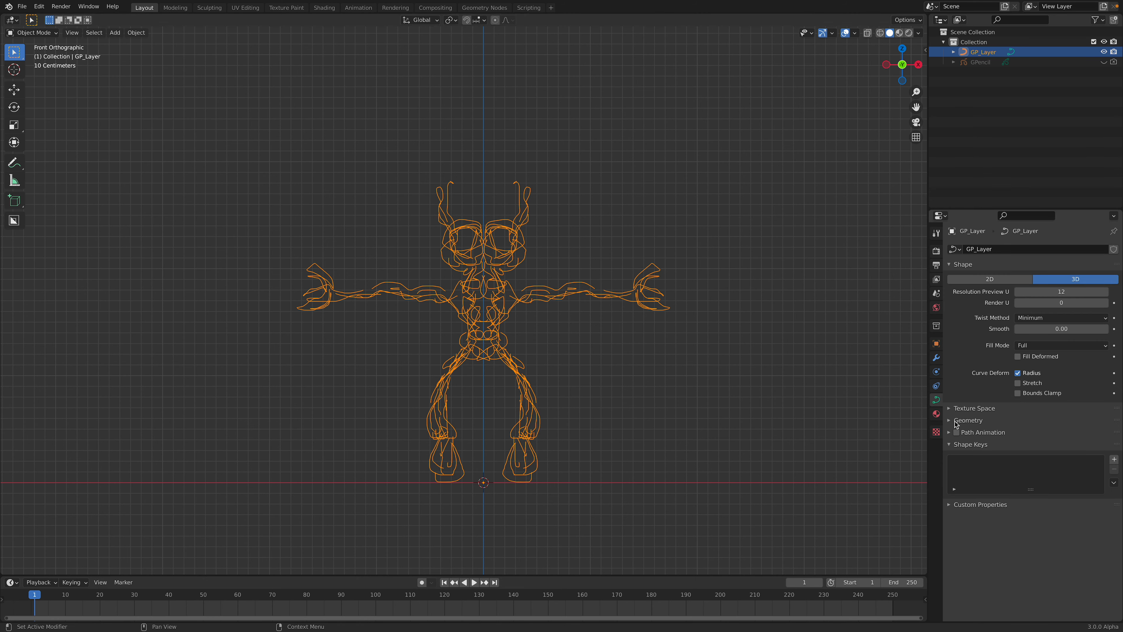
pyautogui.click(968, 419)
pyautogui.click(969, 492)
pyautogui.scroll(-2, 1017, 491)
pyautogui.moveTo(1030, 495)
pyautogui.mouseDown()
pyautogui.moveTo(1058, 494)
pyautogui.moveTo(1043, 495)
pyautogui.mouseUp()
pyautogui.click(624, 396)
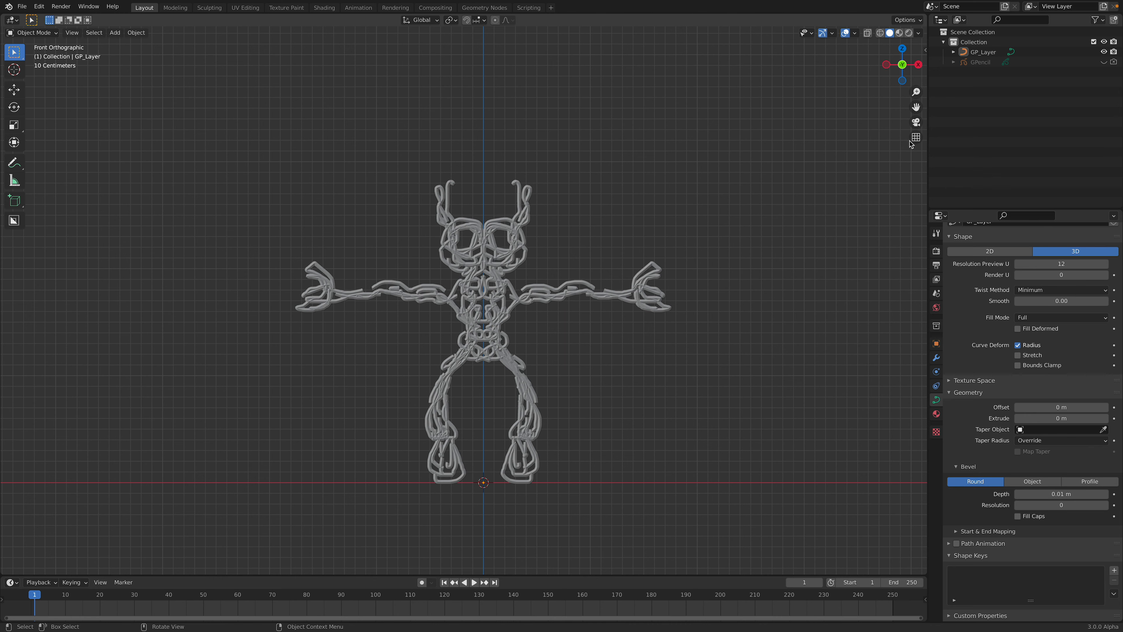
# Move the beveled GP_Layer curve about -3.42 m along the X axis and unhide the GPencil object
pyautogui.click(1100, 63)
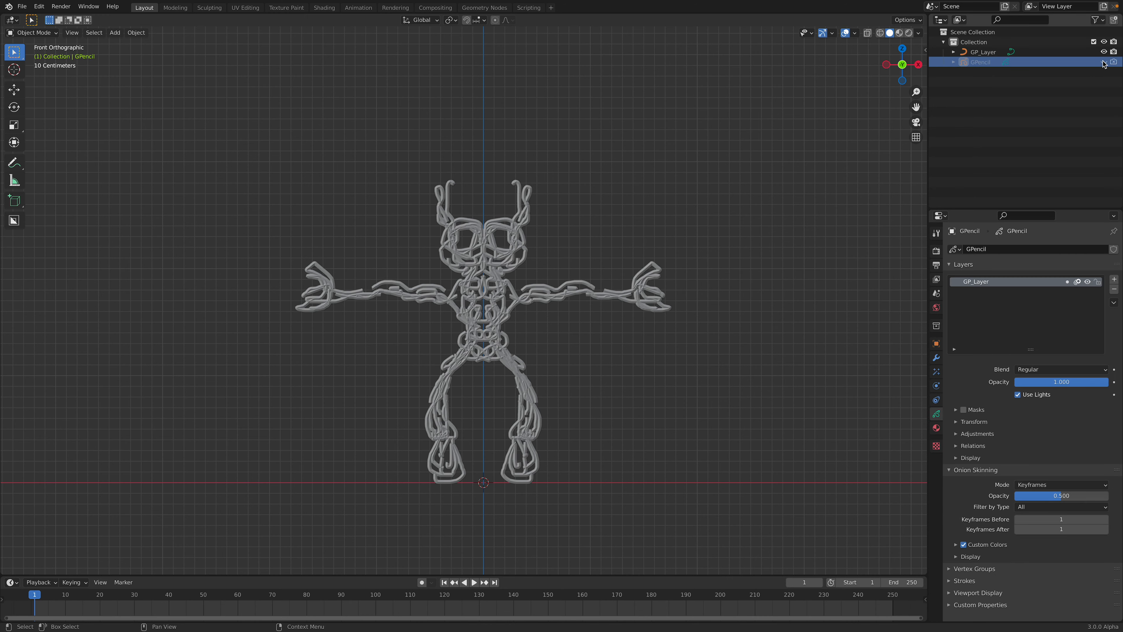
pyautogui.click(559, 293)
pyautogui.scroll(-2, 559, 293)
pyautogui.press('g')
pyautogui.press('x')
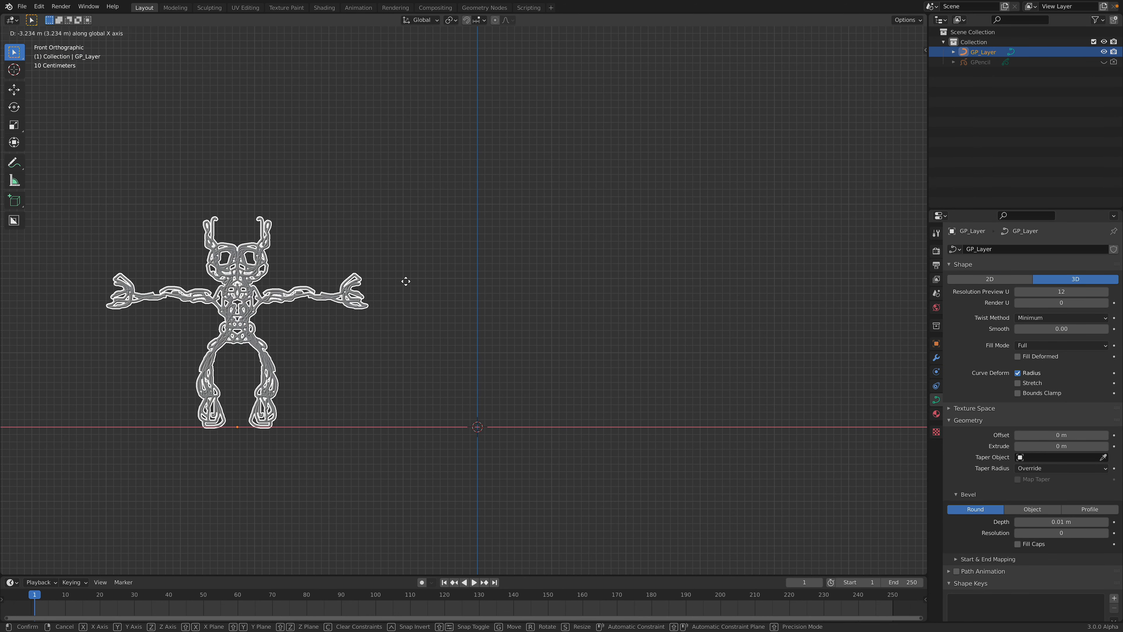
pyautogui.click(393, 281)
pyautogui.scroll(2, 416, 277)
pyautogui.keyDown('shift'); pyautogui.moveTo(419, 275); pyautogui.dragTo(429, 275, button='middle'); pyautogui.keyUp('shift')
pyautogui.click(1103, 63)
pyautogui.keyDown('shift'); pyautogui.moveTo(607, 299); pyautogui.dragTo(676, 290, button='middle'); pyautogui.keyUp('shift')
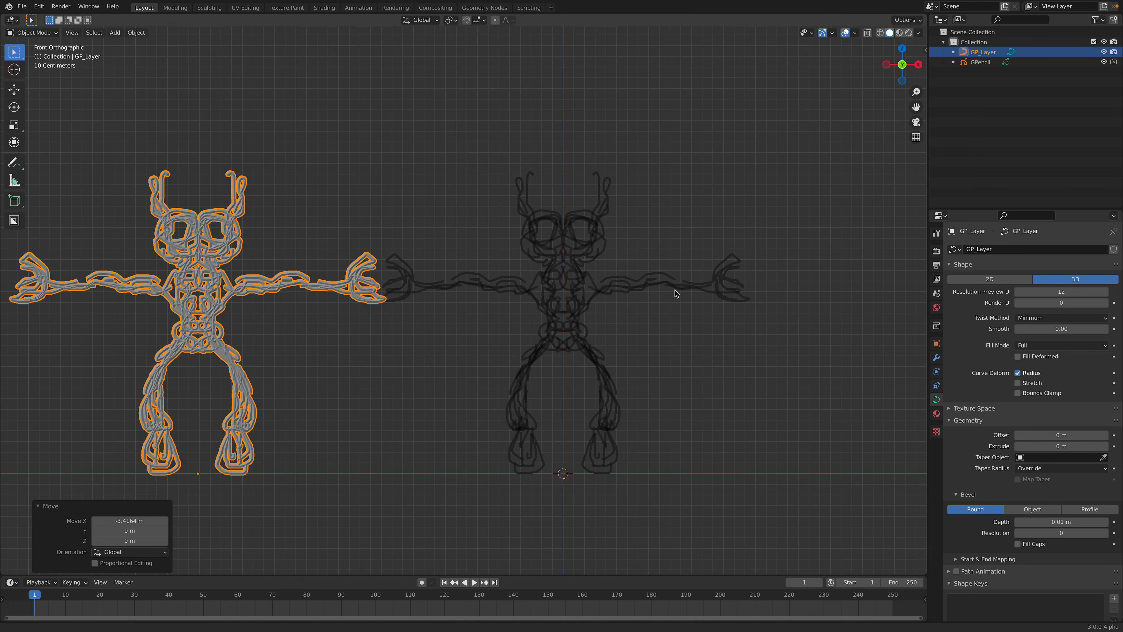
# Put the GPencil drawing into Sculpt Mode and set the Push brush radius to 195 px
pyautogui.click(646, 287)
pyautogui.scroll(2, 645, 287)
pyautogui.scroll(-2, 572, 279)
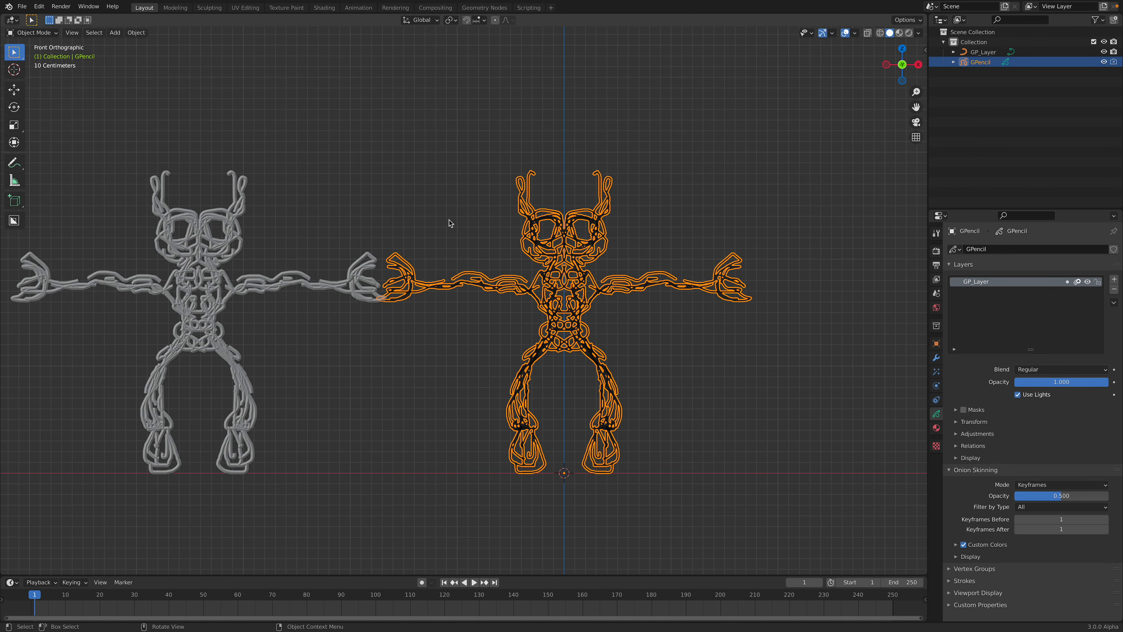
pyautogui.click(49, 35)
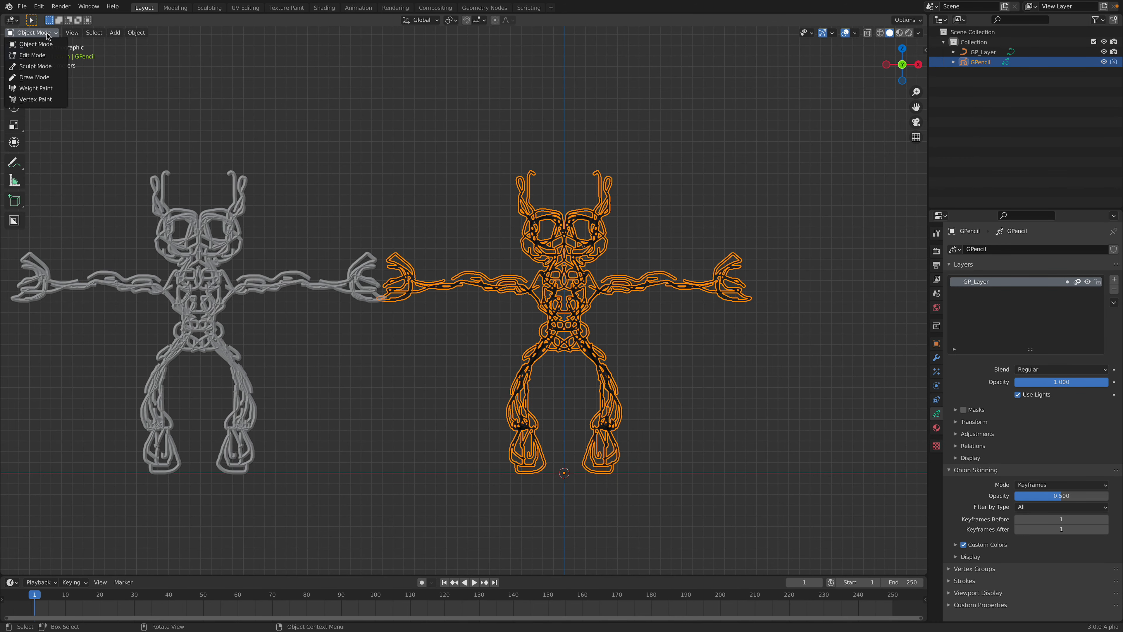
pyautogui.click(46, 67)
pyautogui.moveTo(62, 21); pyautogui.dragTo(84, 28)
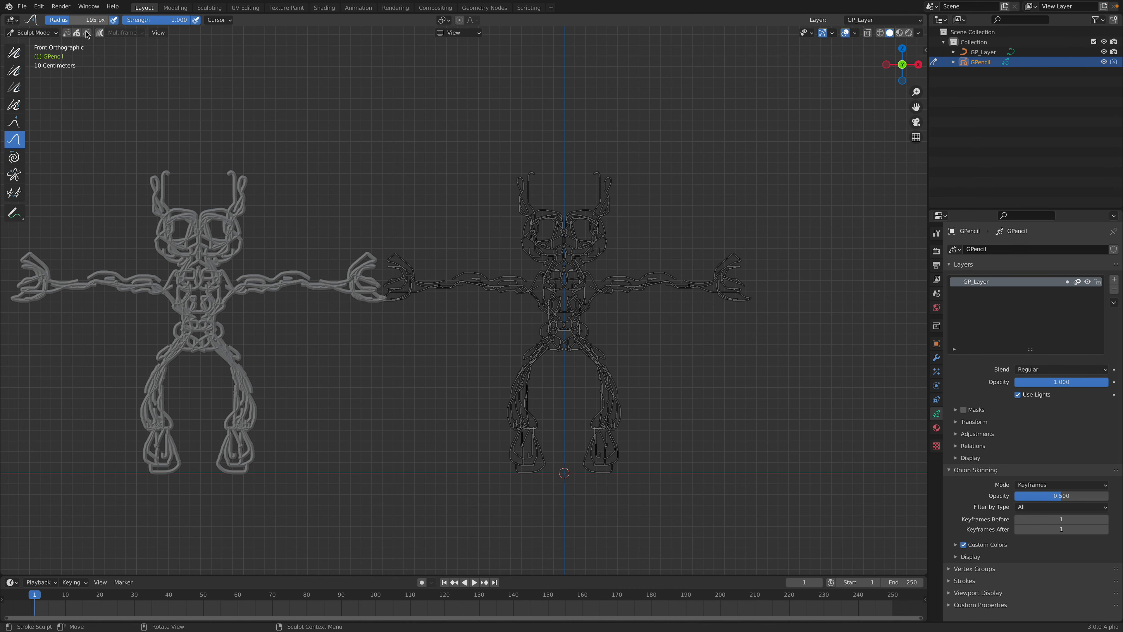
pyautogui.scroll(2, 464, 300)
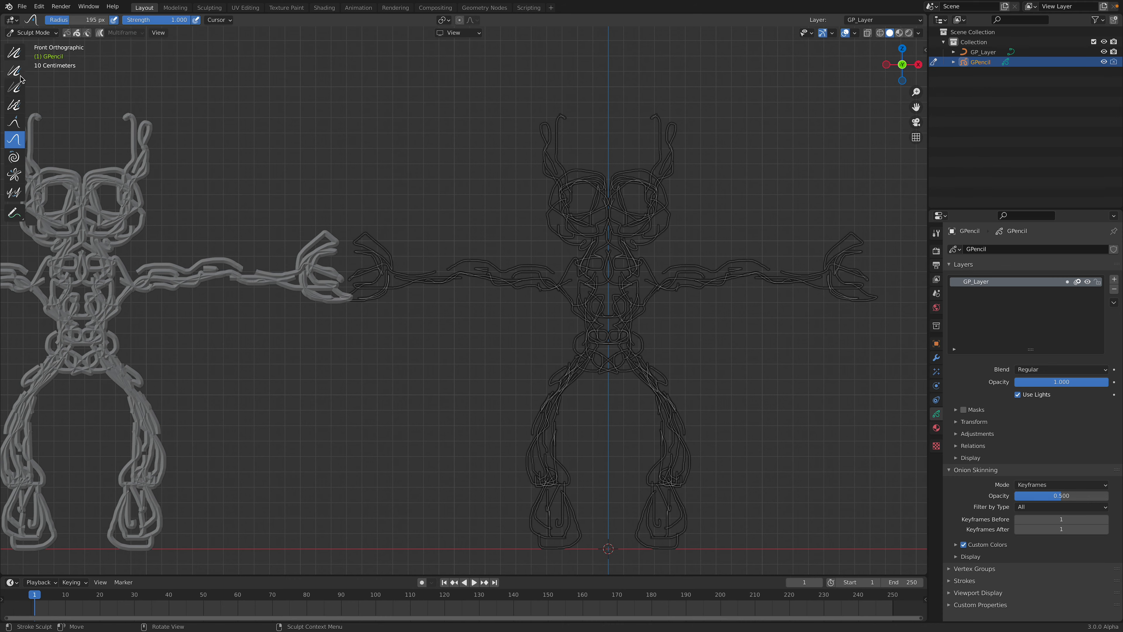
# Thicken the strokes along the right half of the GPencil creature using the Thickness brush with a 126 px radius
pyautogui.moveTo(29, 76); pyautogui.dragTo(74, 75)
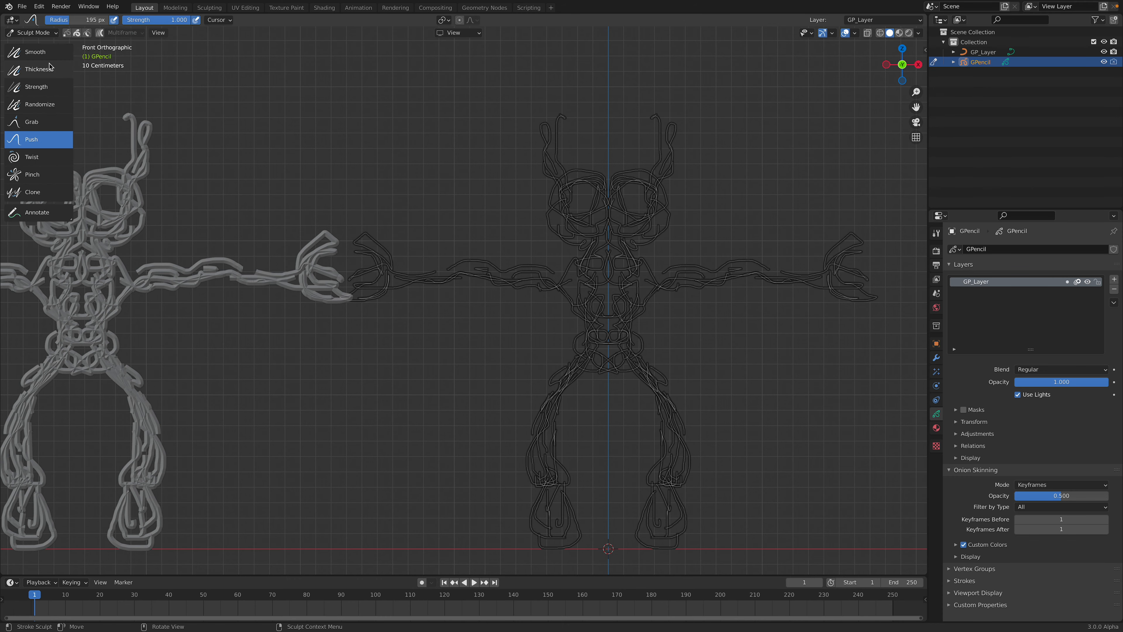
pyautogui.click(53, 70)
pyautogui.scroll(-1, 635, 252)
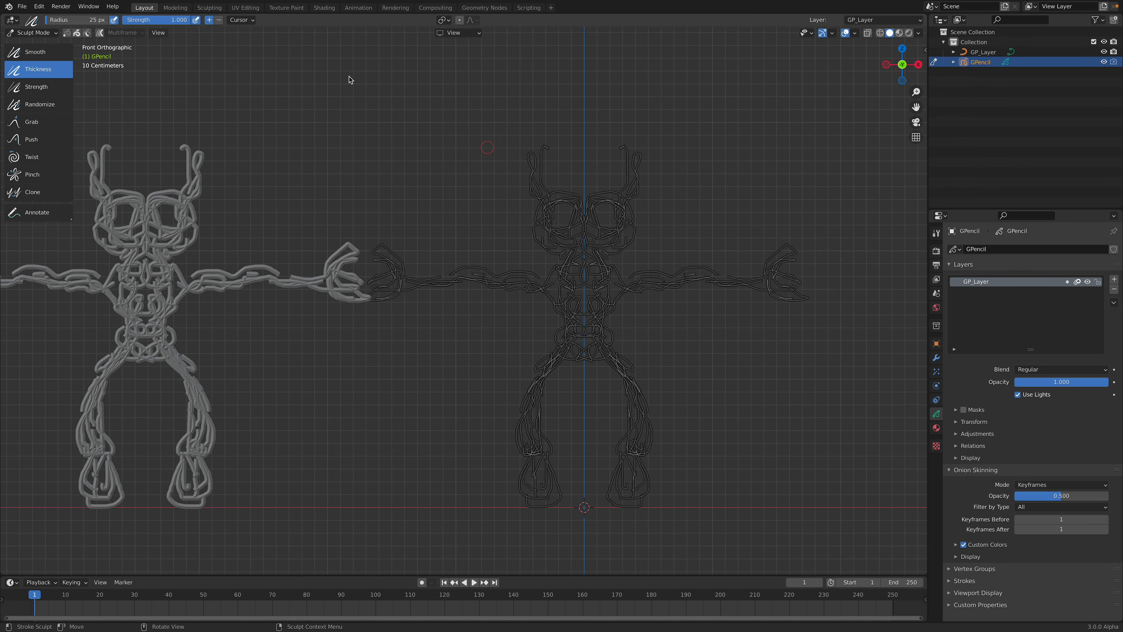
pyautogui.moveTo(90, 20); pyautogui.dragTo(128, 21)
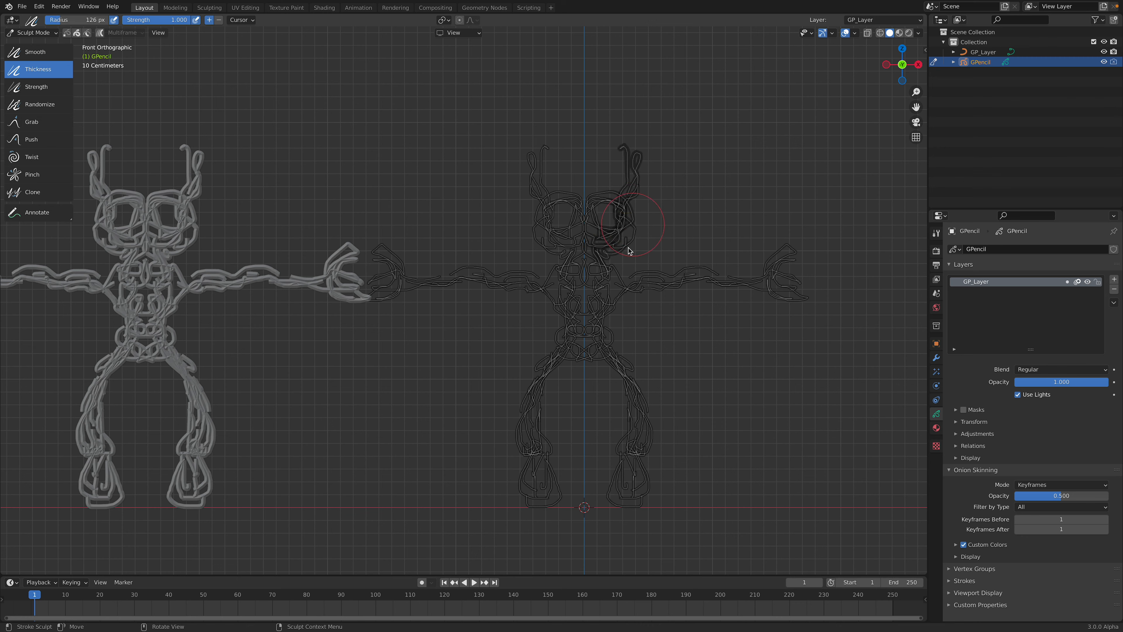
pyautogui.moveTo(621, 290)
pyautogui.mouseDown()
pyautogui.moveTo(697, 277)
pyautogui.moveTo(758, 284)
pyautogui.moveTo(784, 261)
pyautogui.moveTo(802, 283)
pyautogui.moveTo(632, 293)
pyautogui.moveTo(594, 333)
pyautogui.moveTo(637, 382)
pyautogui.moveTo(636, 402)
pyautogui.mouseUp()
pyautogui.moveTo(633, 458); pyautogui.dragTo(630, 497)
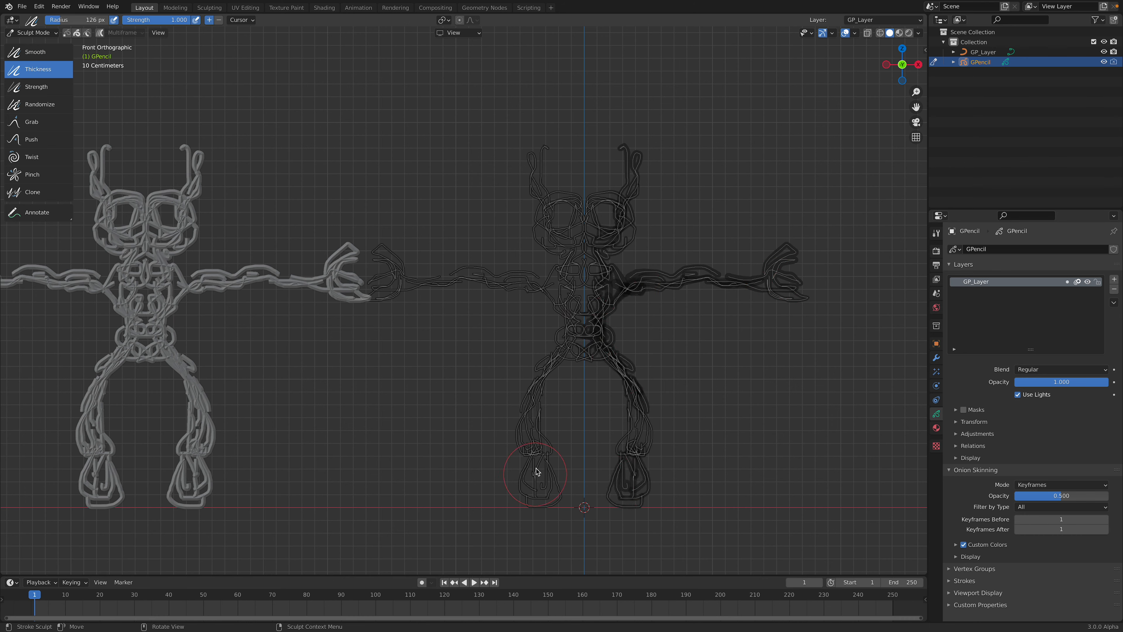
pyautogui.moveTo(532, 443); pyautogui.dragTo(543, 491)
pyautogui.moveTo(586, 309)
pyautogui.mouseDown()
pyautogui.moveTo(608, 208)
pyautogui.moveTo(603, 221)
pyautogui.mouseUp()
# Return the GPencil drawing to Object Mode and add a Mirror modifier on the X axis
pyautogui.click(32, 33)
pyautogui.click(30, 44)
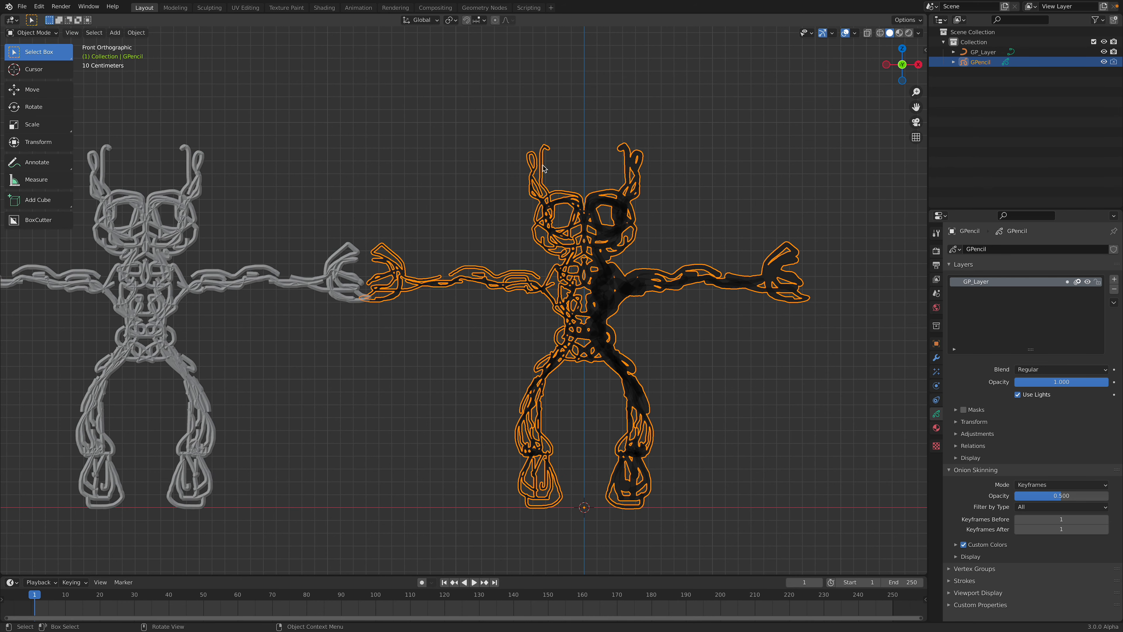
pyautogui.click(593, 140)
pyautogui.click(617, 208)
pyautogui.click(936, 357)
pyautogui.click(972, 250)
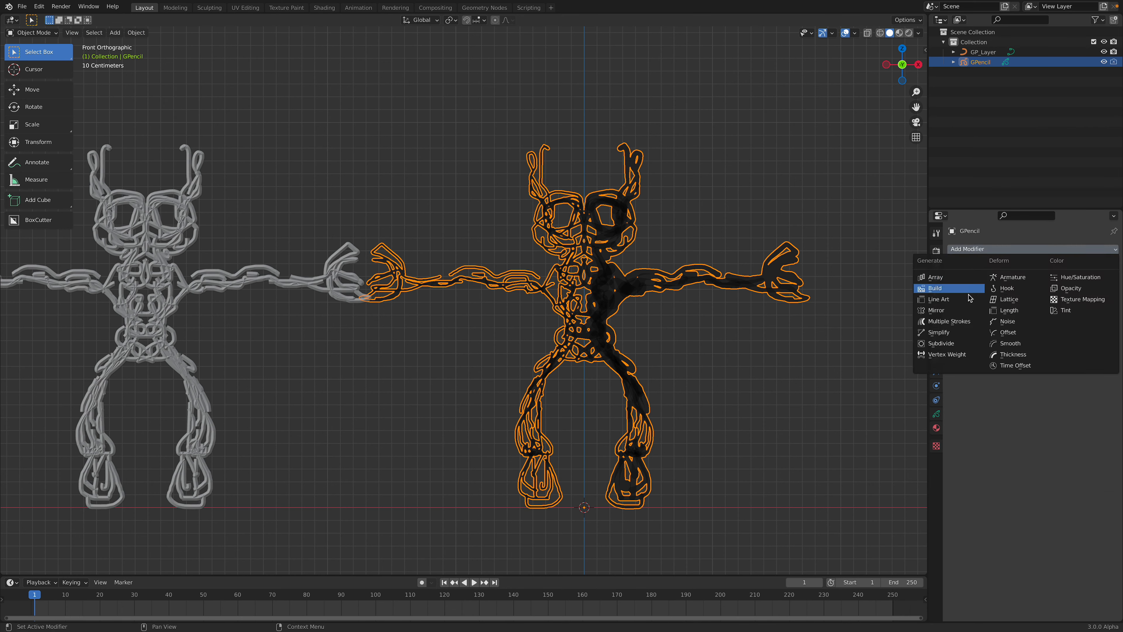
pyautogui.click(969, 310)
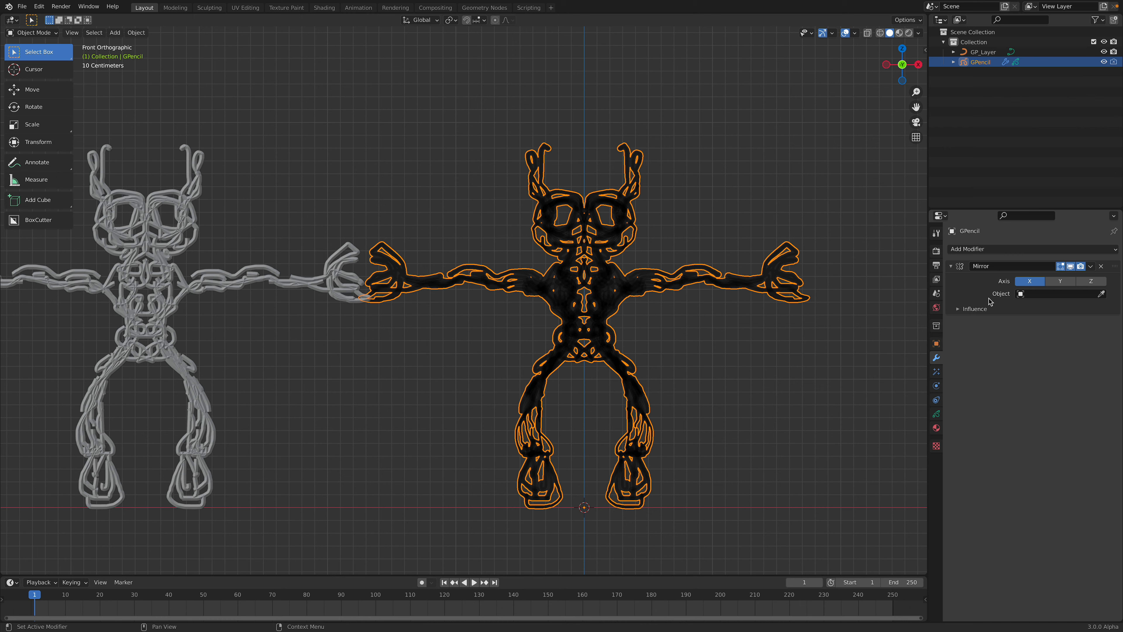
# Apply the Mirror modifier on the GPencil drawing and convert it to a Bezier curve
pyautogui.hotkey('ctrl', 'a')
pyautogui.click(645, 223)
pyautogui.click(622, 227)
pyautogui.rightClick(643, 227)
pyautogui.moveTo(640, 227)
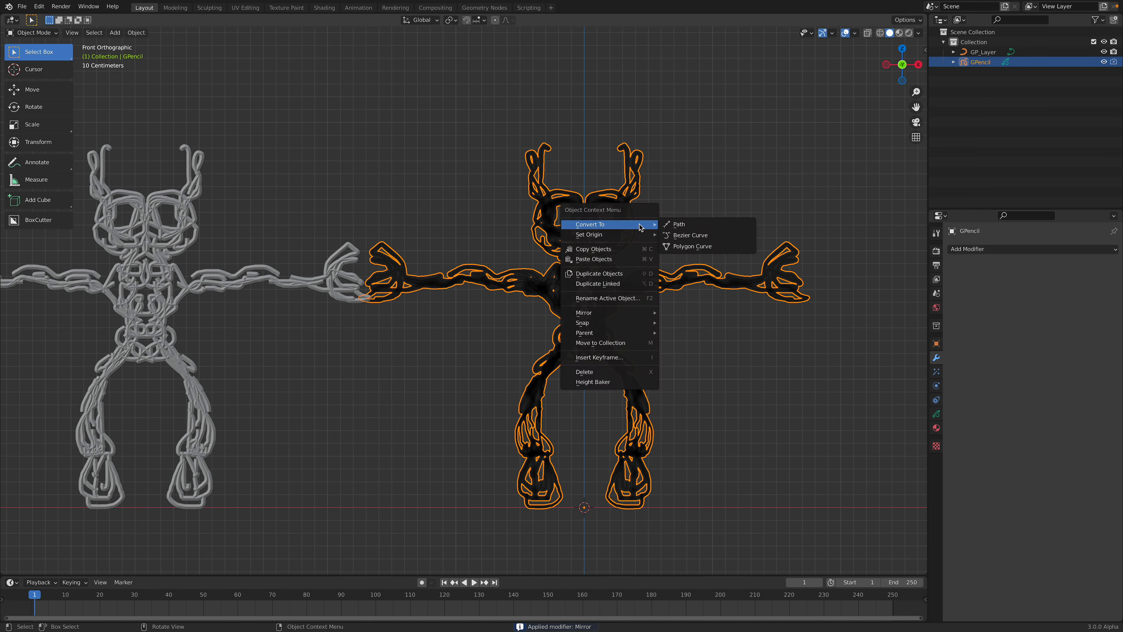
pyautogui.click(691, 235)
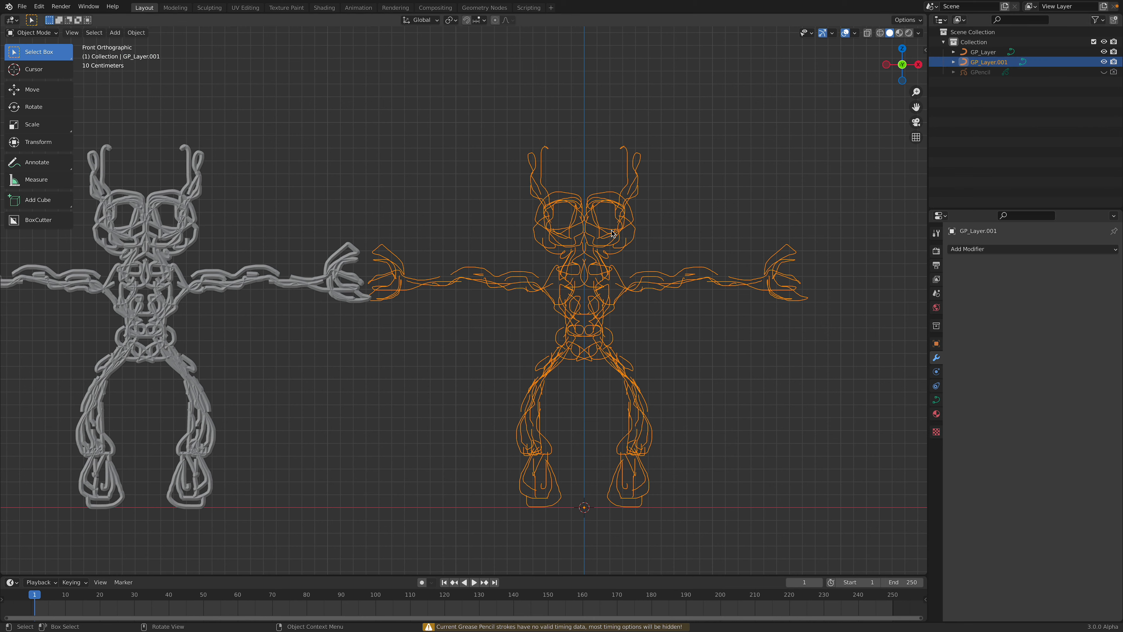
# Give the new GP_Layer.001 curve a round bevel with a depth of 0.004 m
pyautogui.click(937, 400)
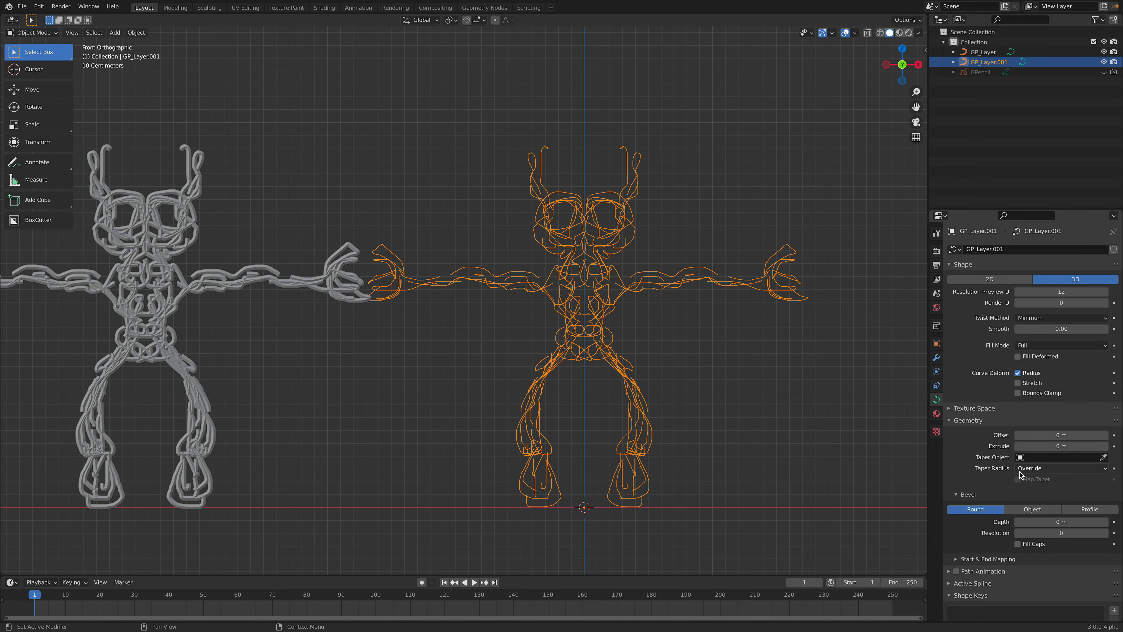
pyautogui.keyDown('ctrl'); pyautogui.scroll(4, 1061, 521); pyautogui.keyUp('ctrl')
pyautogui.keyDown('ctrl'); pyautogui.scroll(-2, 1061, 521); pyautogui.keyUp('ctrl')
pyautogui.keyDown('ctrl'); pyautogui.scroll(2, 1061, 521); pyautogui.keyUp('ctrl')
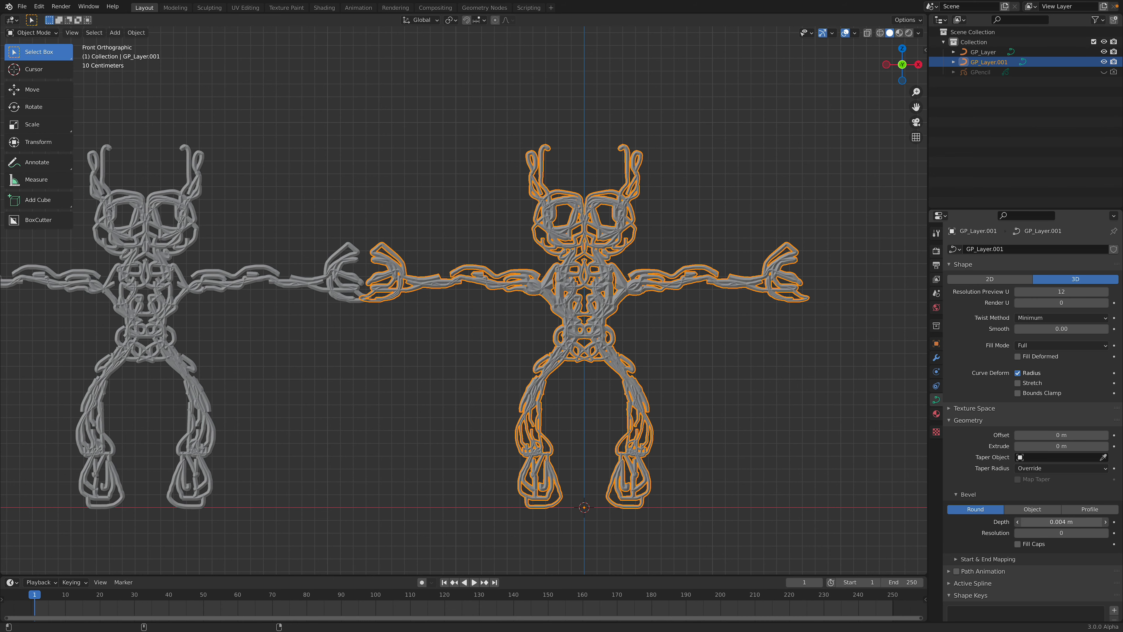
# Compare the two beveled creature curves and delete the older GP_Layer curve
pyautogui.click(644, 359)
pyautogui.click(185, 272)
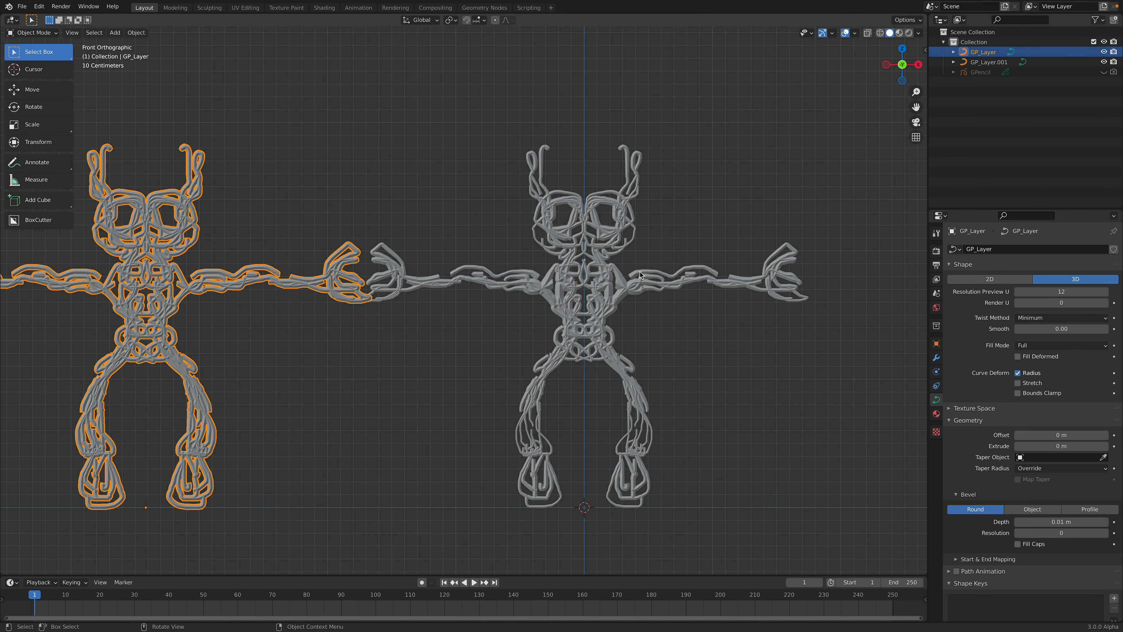
pyautogui.click(551, 225)
pyautogui.click(203, 190)
pyautogui.click(567, 229)
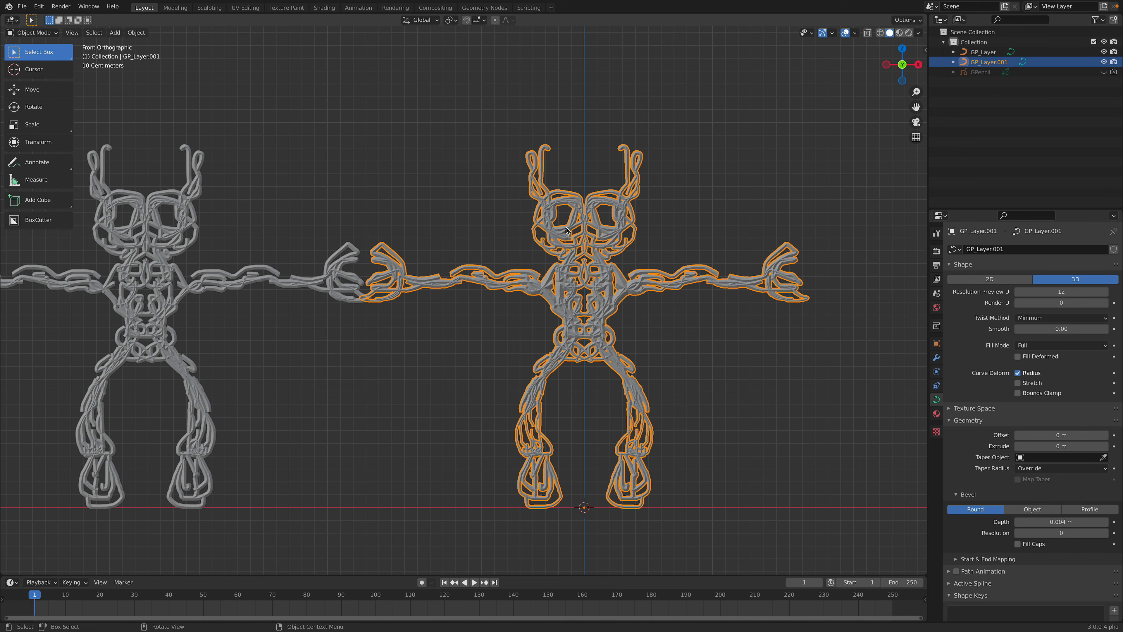
pyautogui.click(256, 252)
pyautogui.press('Delete')
pyautogui.press('Home')
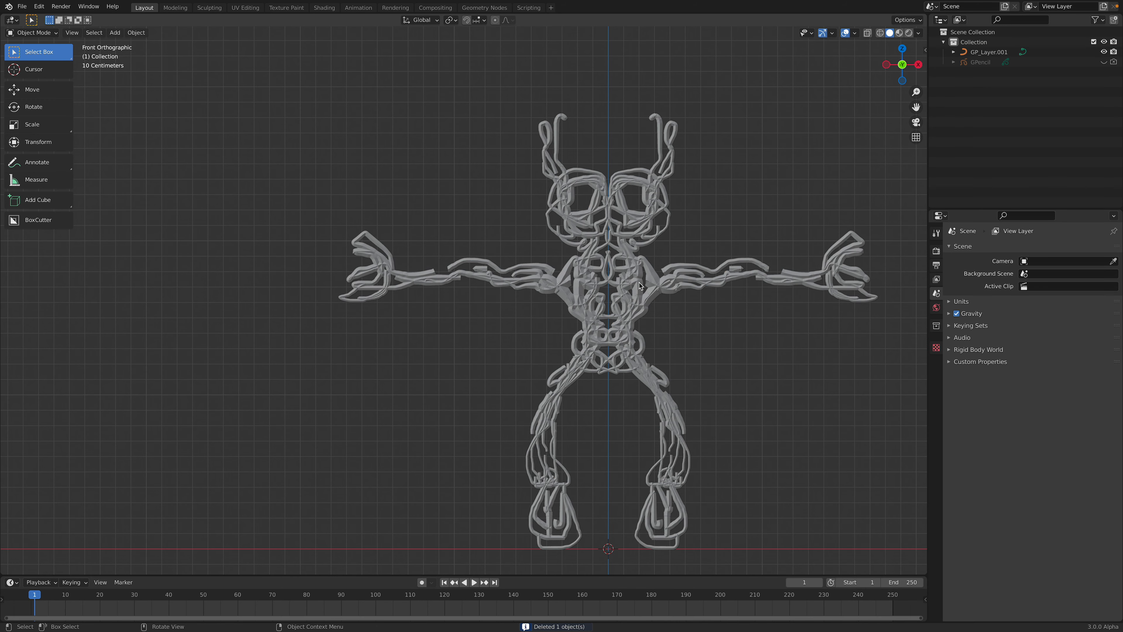
# Set the remaining curve's bevel resolution to 2 with a greater bevel depth, and save the file
pyautogui.click(566, 285)
pyautogui.click(1106, 533)
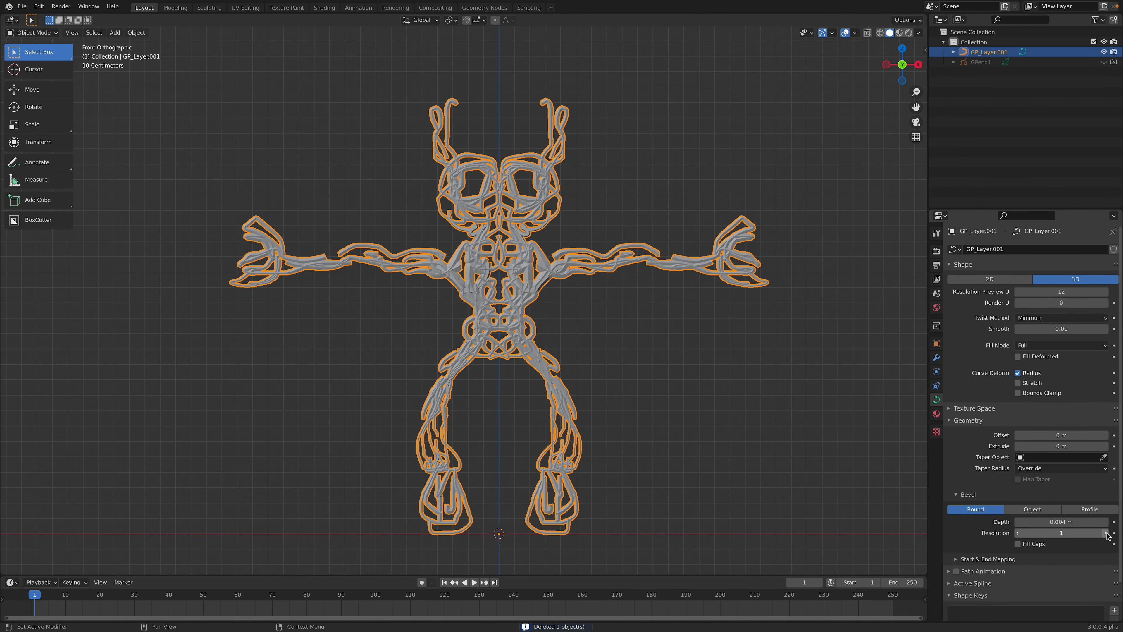
pyautogui.click(1106, 533)
pyautogui.scroll(2, 667, 418)
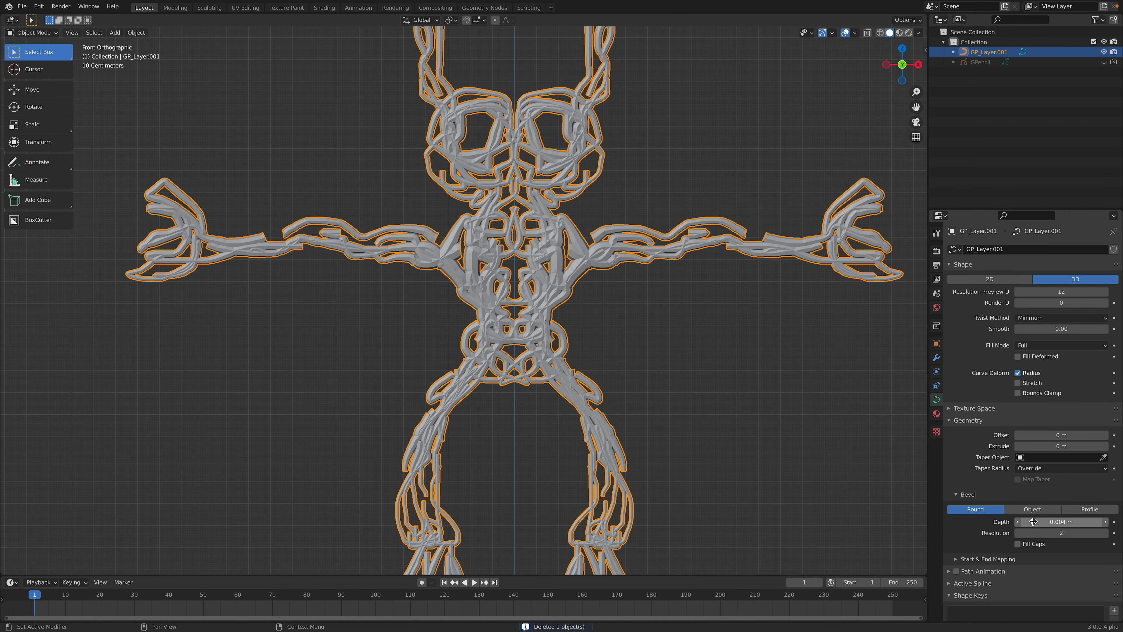
pyautogui.moveTo(1061, 523); pyautogui.dragTo(1070, 522)
pyautogui.scroll(-2, 554, 368)
pyautogui.moveTo(554, 368)
pyautogui.mouseDown(button='middle')
pyautogui.moveTo(526, 362)
pyautogui.moveTo(570, 363)
pyautogui.mouseUp(button='middle')
pyautogui.hotkey('ctrl', 's')
# Add a Remesh modifier in Voxel mode to the curve with a 0.02 m voxel size and smooth shading
pyautogui.click(937, 358)
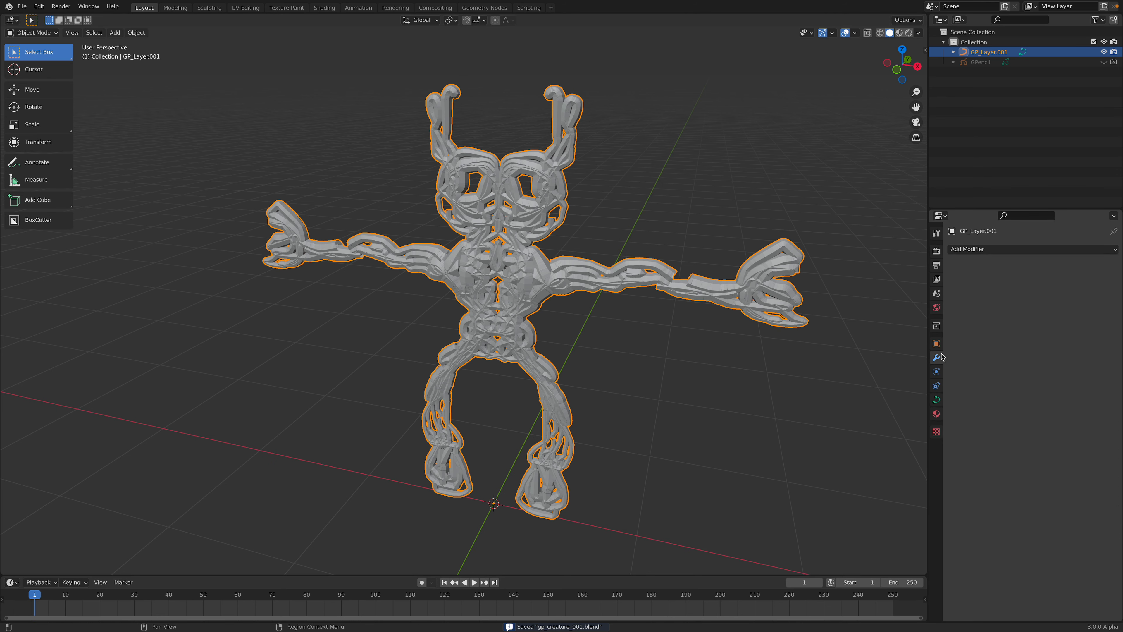
pyautogui.click(998, 250)
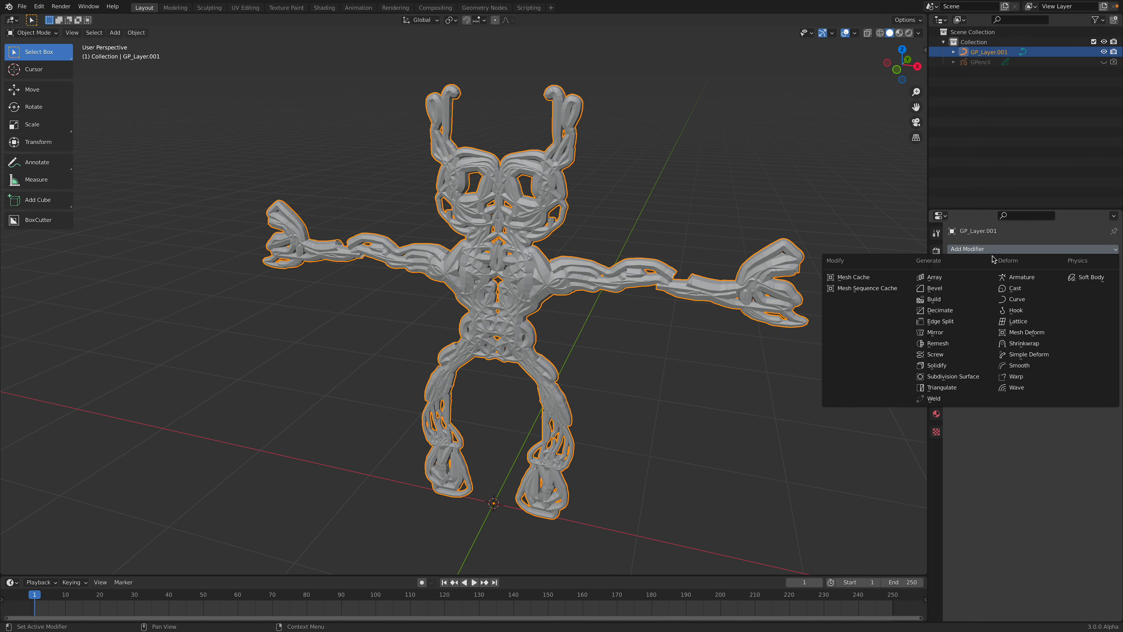
pyautogui.click(960, 344)
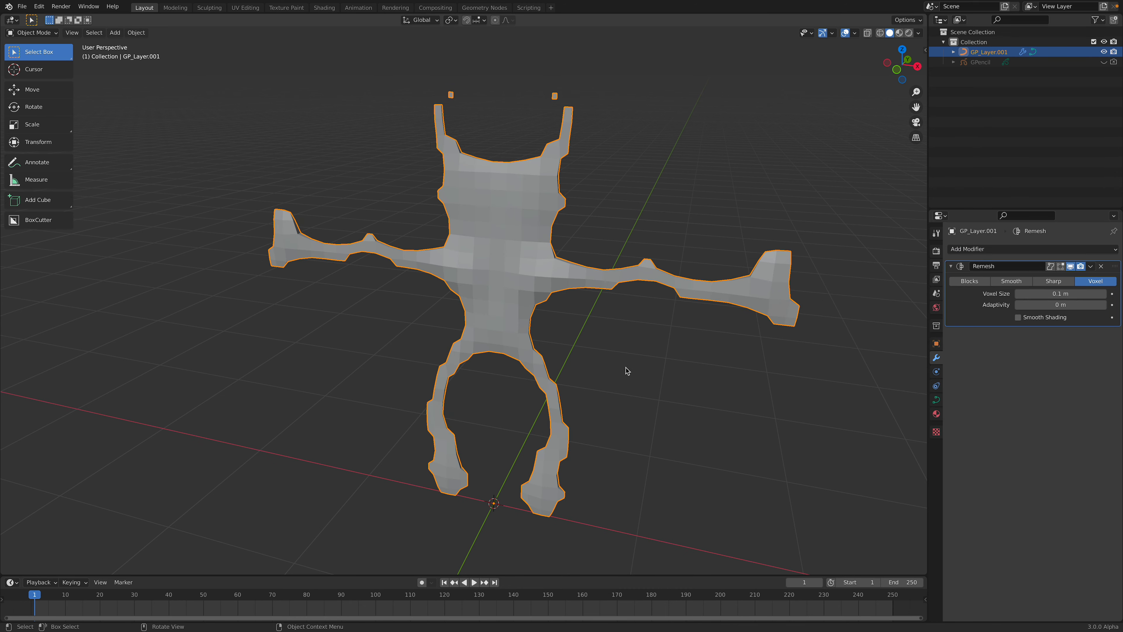
pyautogui.click(1051, 296)
pyautogui.write('0.02')
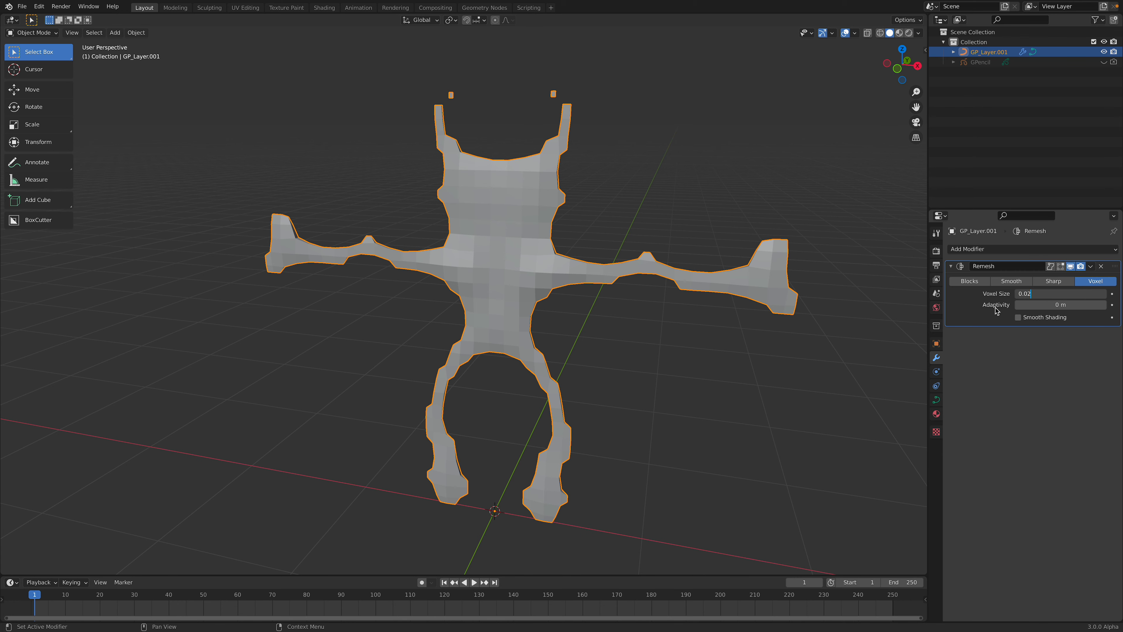
pyautogui.press('Return')
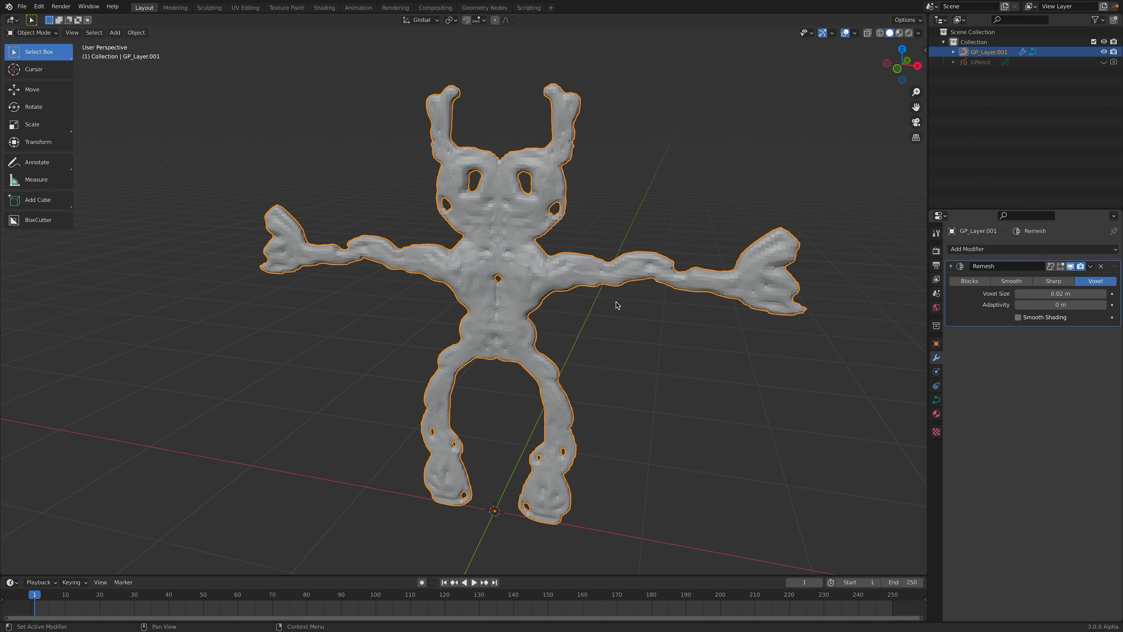
pyautogui.moveTo(621, 304)
pyautogui.mouseDown(button='middle')
pyautogui.moveTo(661, 302)
pyautogui.moveTo(591, 301)
pyautogui.mouseUp(button='middle')
# Save the scene as incremental copies named gp_creature_002.blend and gp_creature_003.blend
pyautogui.click(22, 7)
pyautogui.click(40, 83)
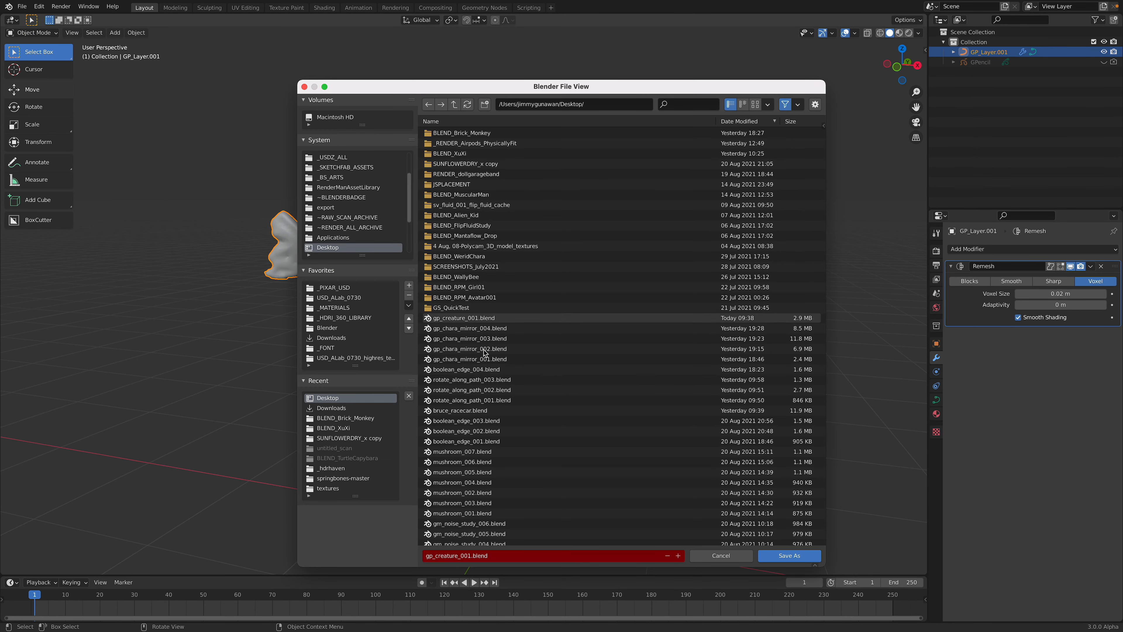
pyautogui.click(678, 555)
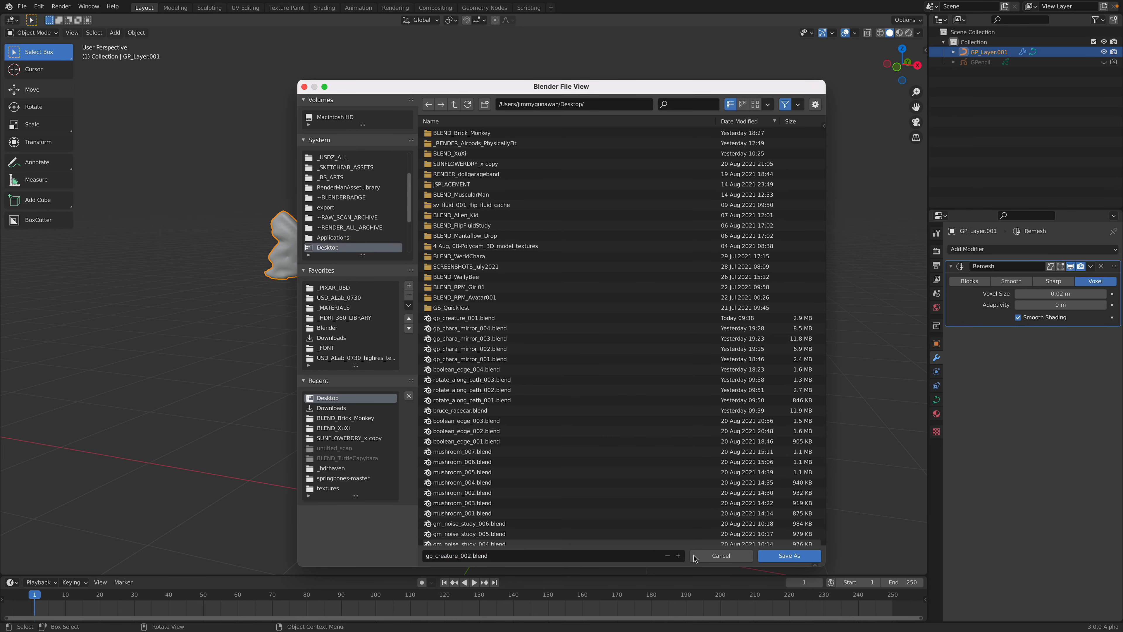
pyautogui.click(789, 555)
pyautogui.click(22, 6)
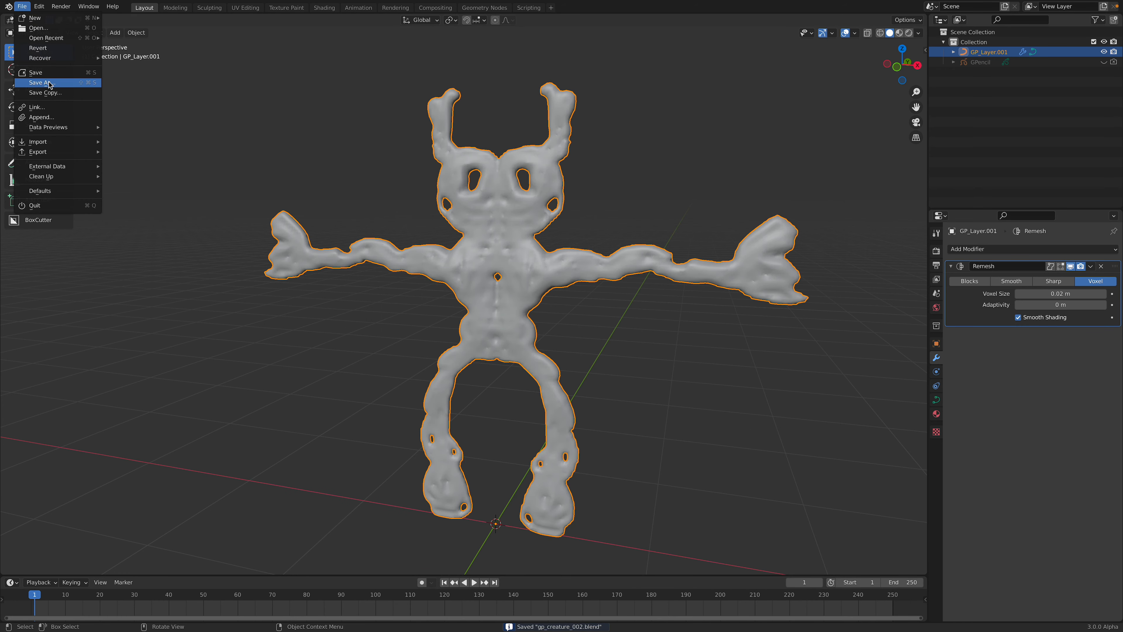
pyautogui.click(42, 83)
pyautogui.click(679, 555)
pyautogui.click(769, 556)
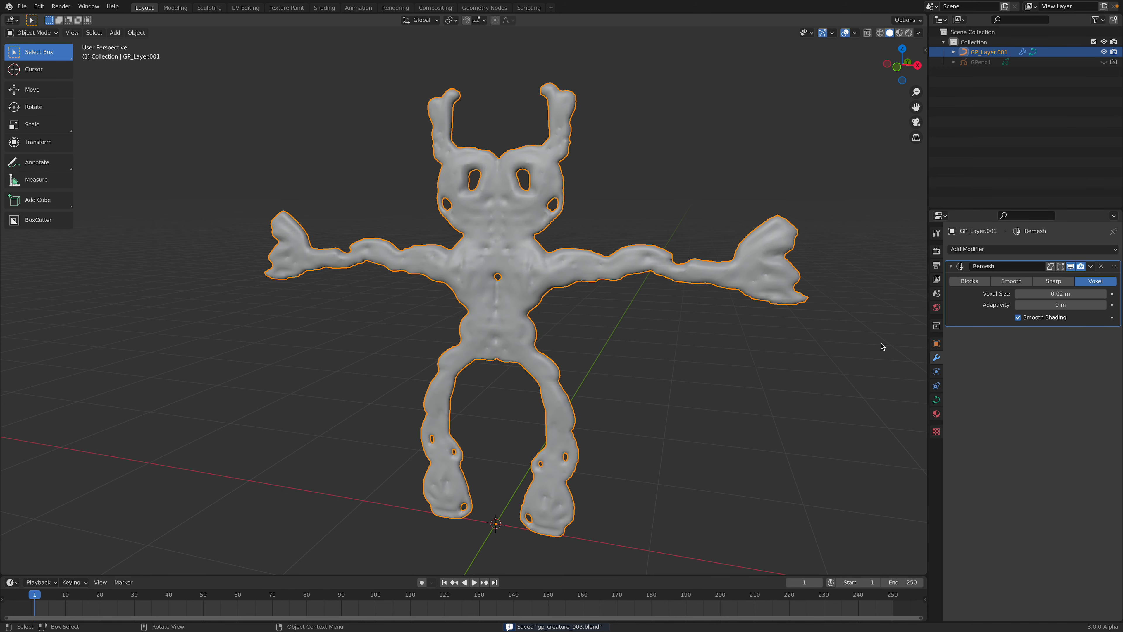
# Try to apply the Remesh modifier directly to the curve, and undo the accidental switch to Blocks mode
pyautogui.hotkey('ctrl', 'a')
pyautogui.click(878, 330)
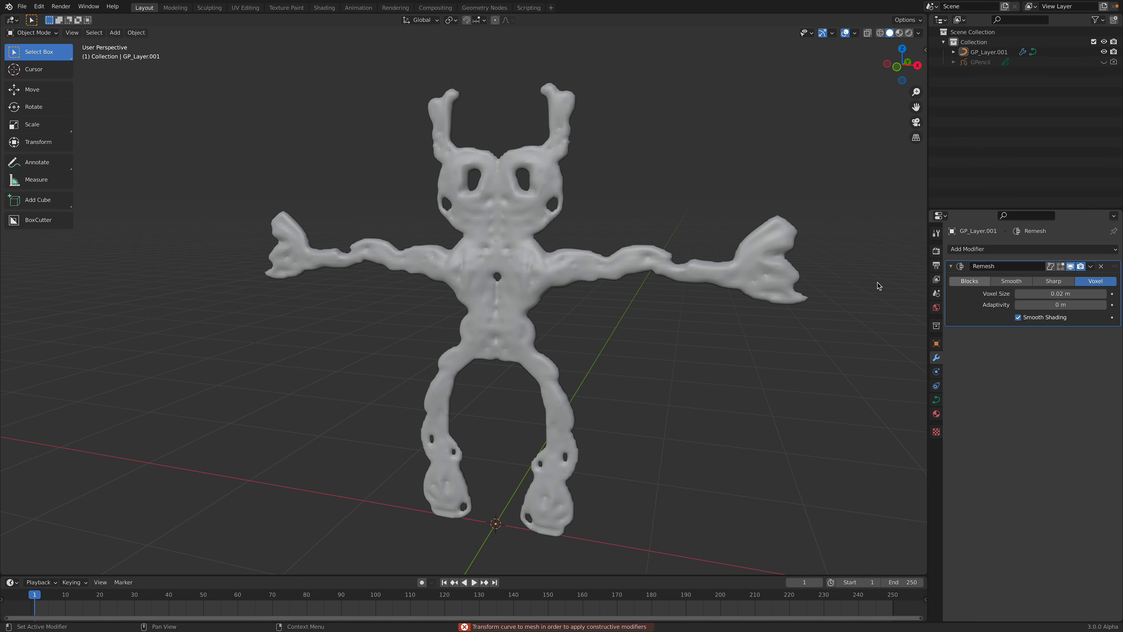
pyautogui.hotkey('ctrl', 'z')
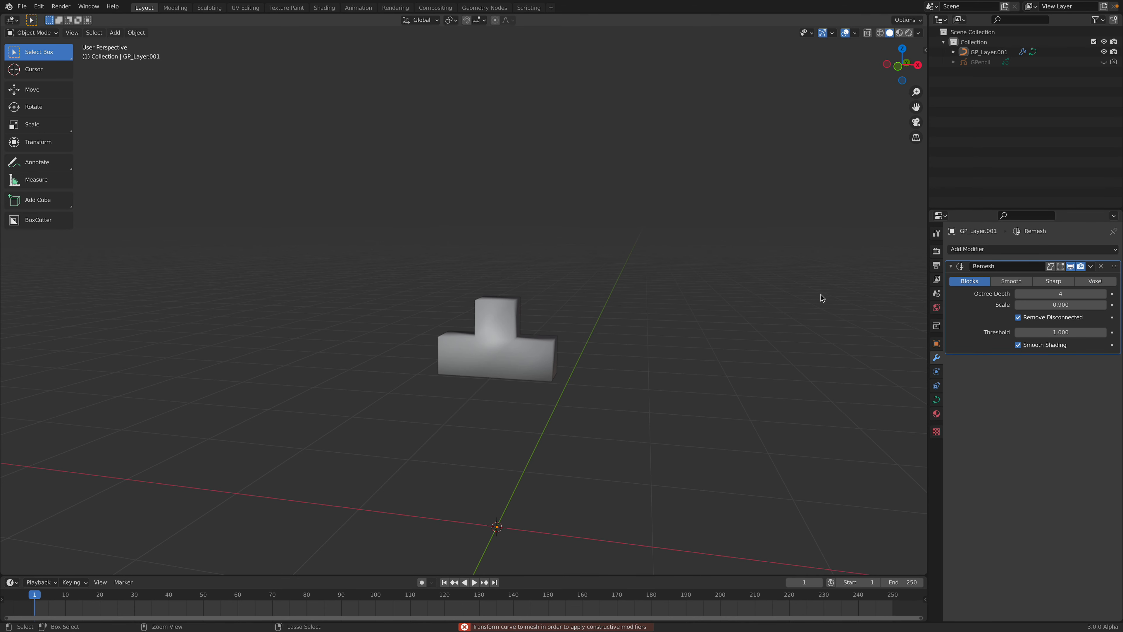
pyautogui.hotkey('ctrl', 'z')
pyautogui.moveTo(737, 303); pyautogui.dragTo(792, 297, button='middle')
pyautogui.scroll(2, 600, 275)
# Convert the remeshed GP_Layer.001 curve to a mesh
pyautogui.click(595, 273)
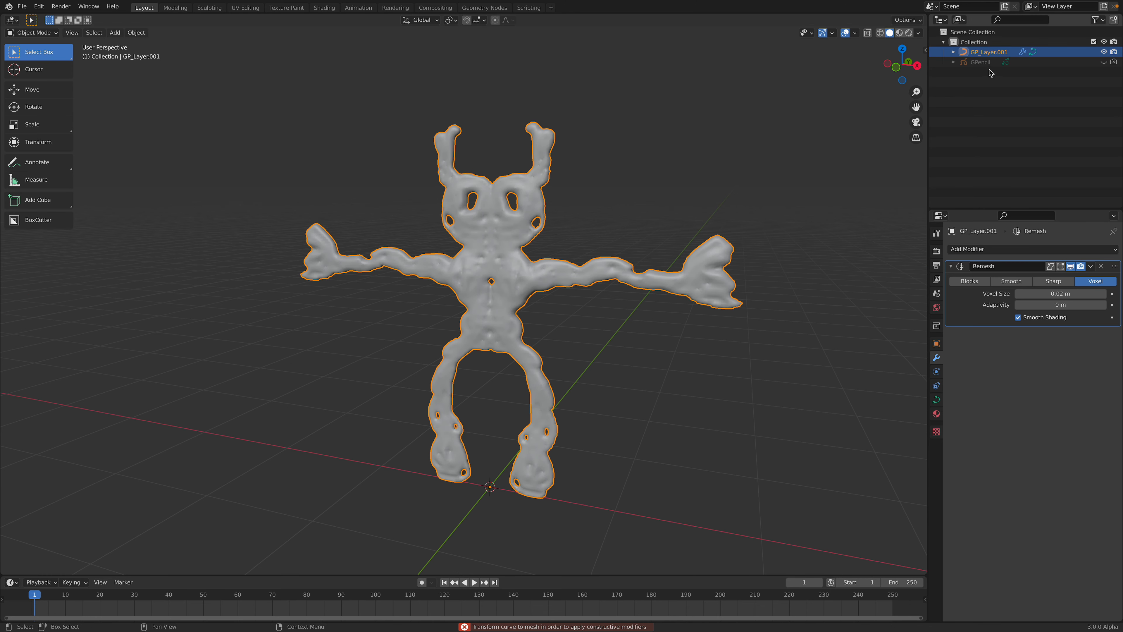
pyautogui.rightClick(522, 275)
pyautogui.moveTo(524, 274)
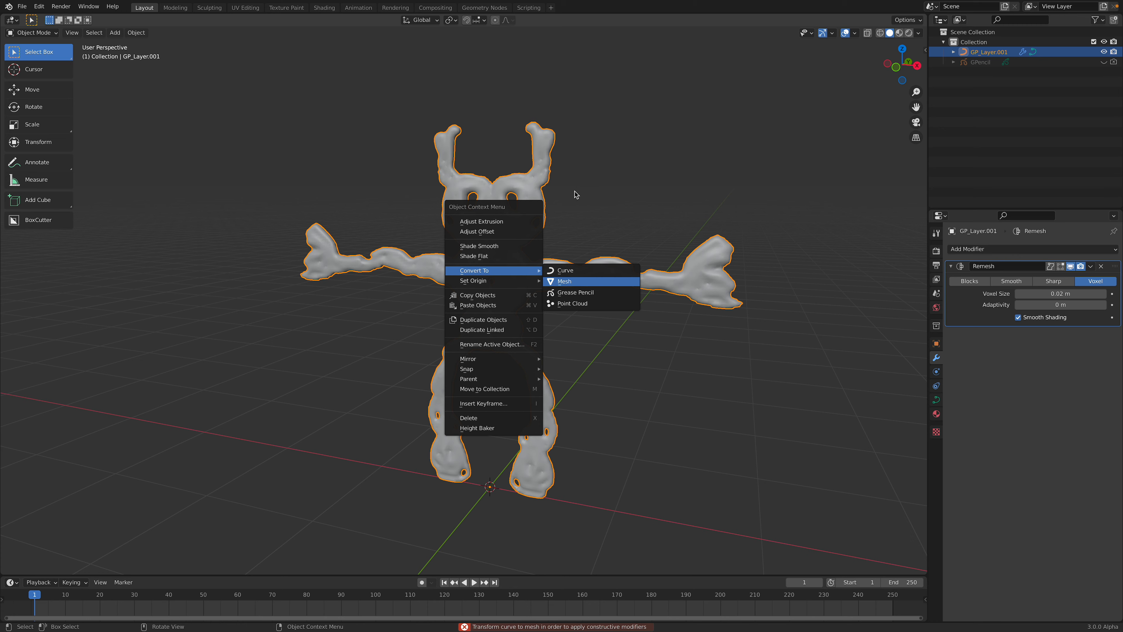
pyautogui.press('Return')
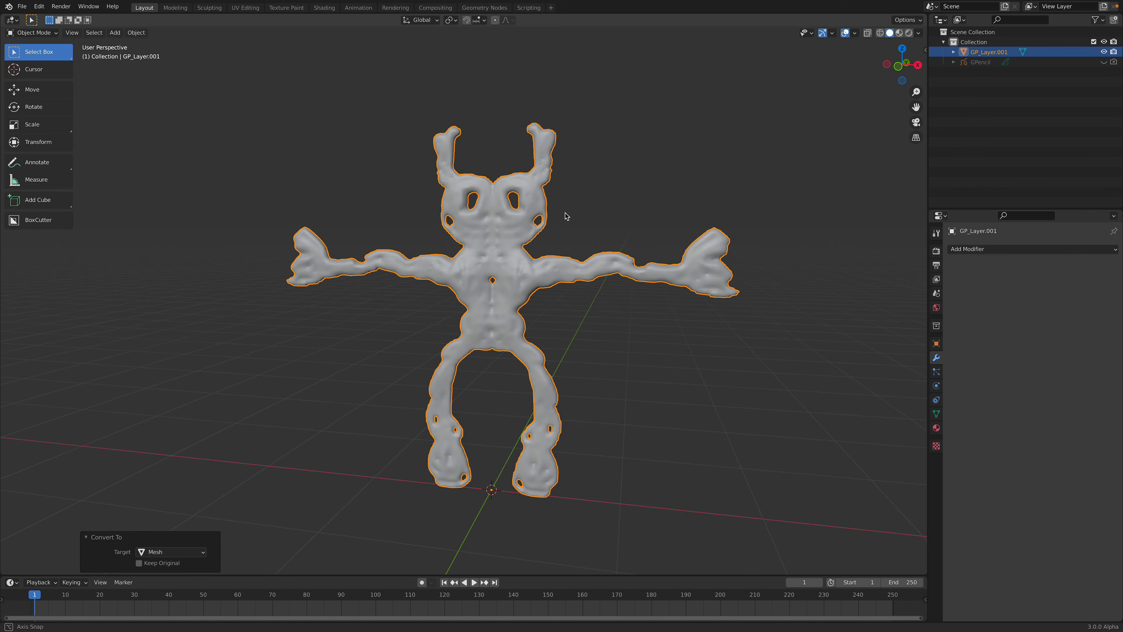
# Examine the converted creature's mesh density in wireframe display and return to solid shading
pyautogui.scroll(2, 569, 224)
pyautogui.press('z')
pyautogui.click(513, 220)
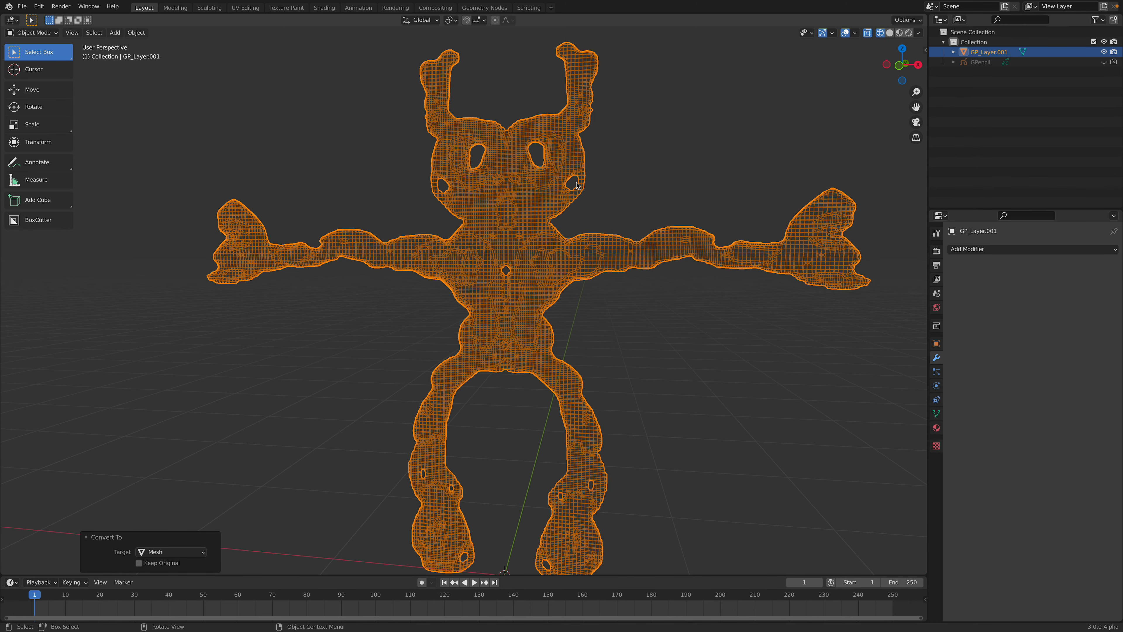
pyautogui.scroll(-2, 577, 185)
pyautogui.press('z')
pyautogui.click(593, 208)
pyautogui.moveTo(594, 213)
pyautogui.mouseDown(button='middle')
pyautogui.moveTo(502, 220)
pyautogui.moveTo(582, 209)
pyautogui.mouseUp(button='middle')
# Put the creature mesh into Sculpt Mode and choose the Cloth Filter with its filter type set to Inflate
pyautogui.click(52, 39)
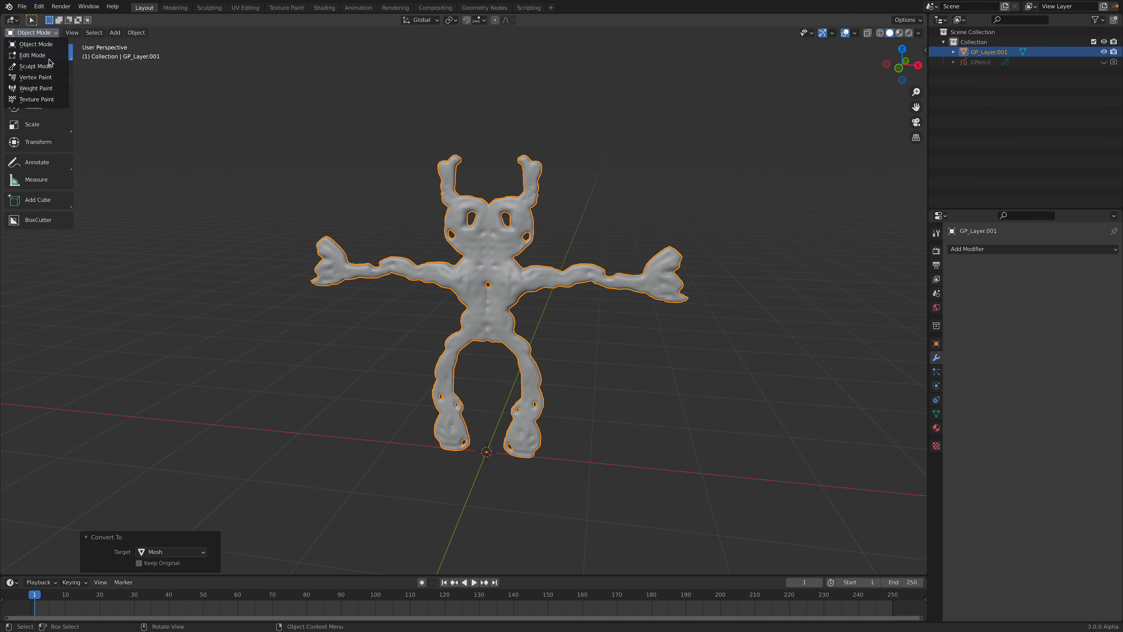
pyautogui.click(51, 64)
pyautogui.moveTo(77, 118); pyautogui.dragTo(99, 118)
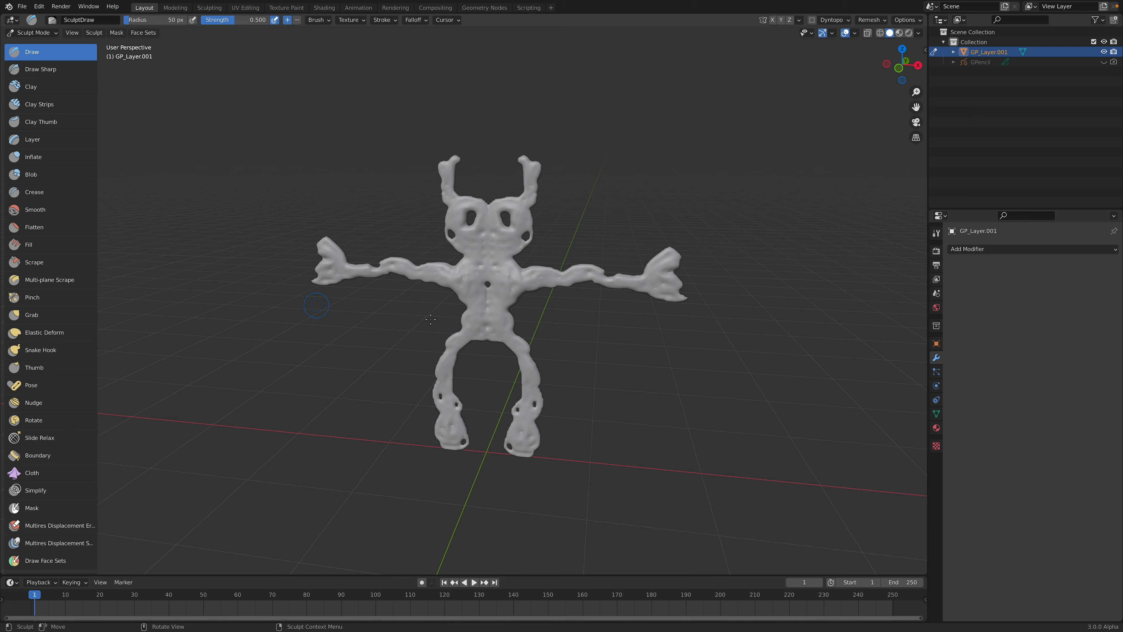
pyautogui.scroll(-2, 51, 425)
pyautogui.scroll(-4, 50, 473)
pyautogui.click(57, 536)
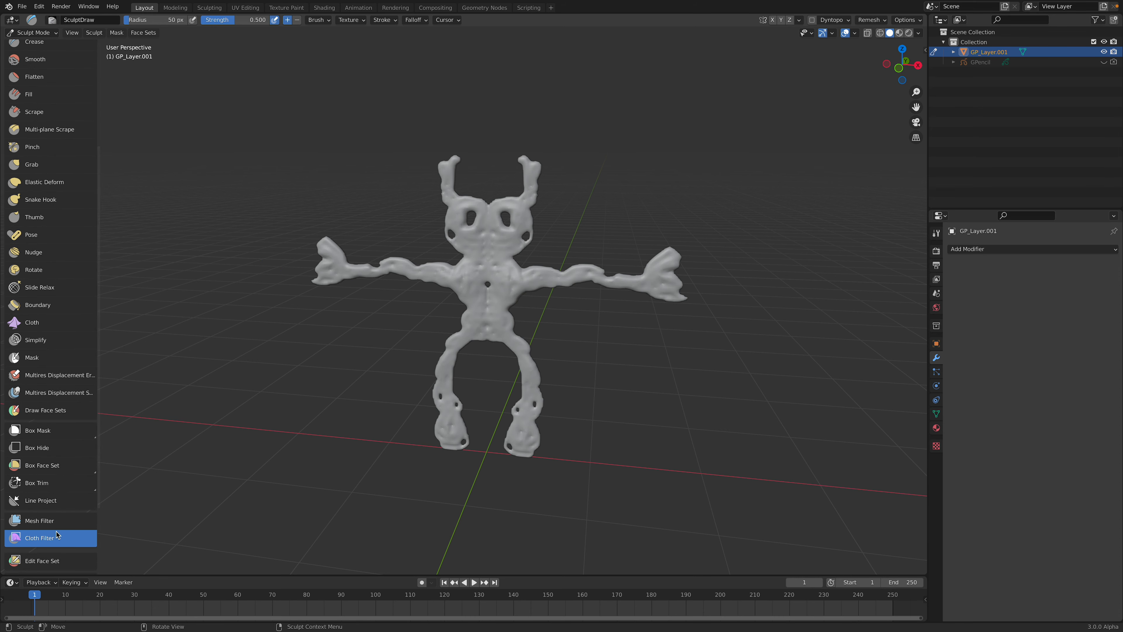
pyautogui.click(122, 21)
pyautogui.click(123, 51)
pyautogui.click(124, 22)
pyautogui.click(117, 41)
# Try a long Inflate cloth filter pass over the whole creature and undo it
pyautogui.moveTo(510, 292); pyautogui.dragTo(602, 301)
pyautogui.moveTo(602, 301); pyautogui.dragTo(577, 291, button='middle')
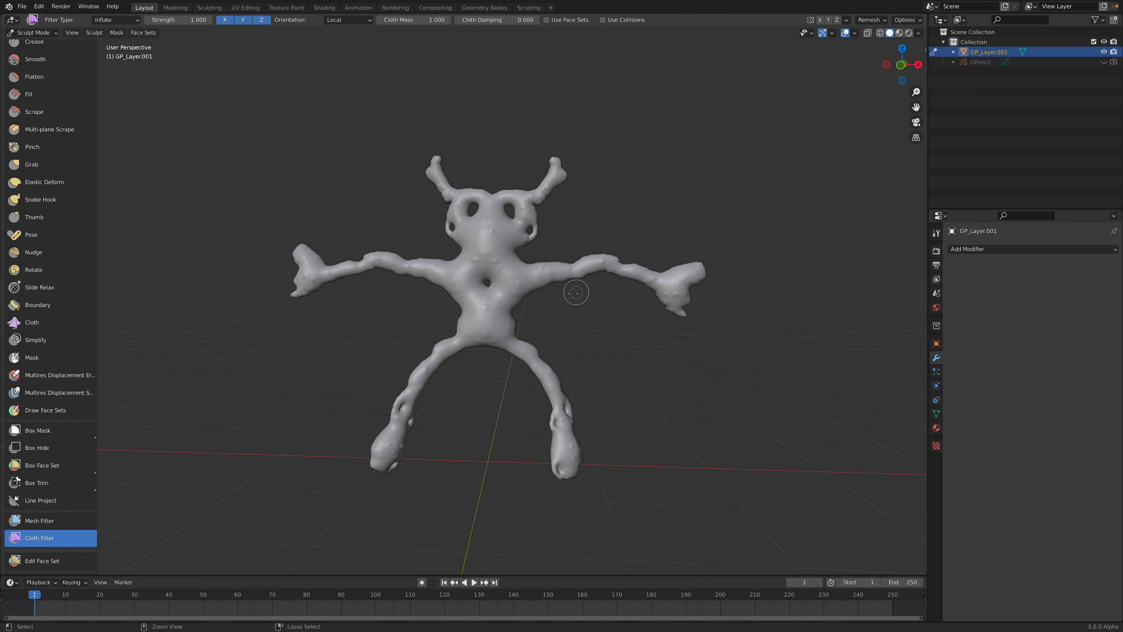
pyautogui.hotkey('ctrl', 'z')
# Apply a shorter Inflate cloth filter pass to the whole creature
pyautogui.moveTo(524, 276); pyautogui.dragTo(553, 293)
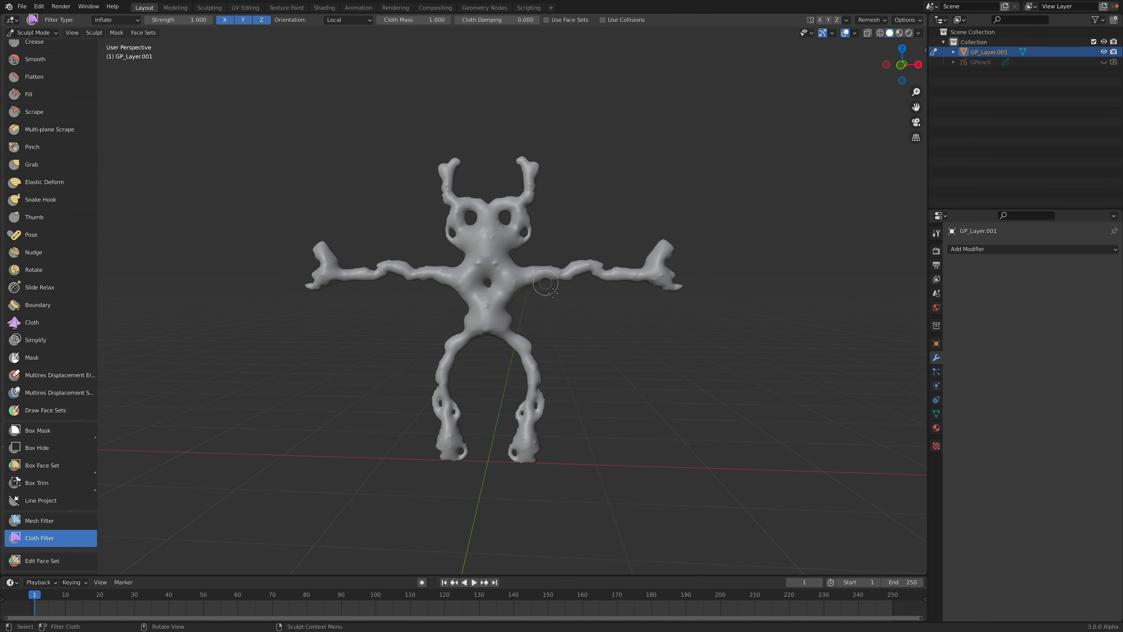
pyautogui.scroll(1, 557, 292)
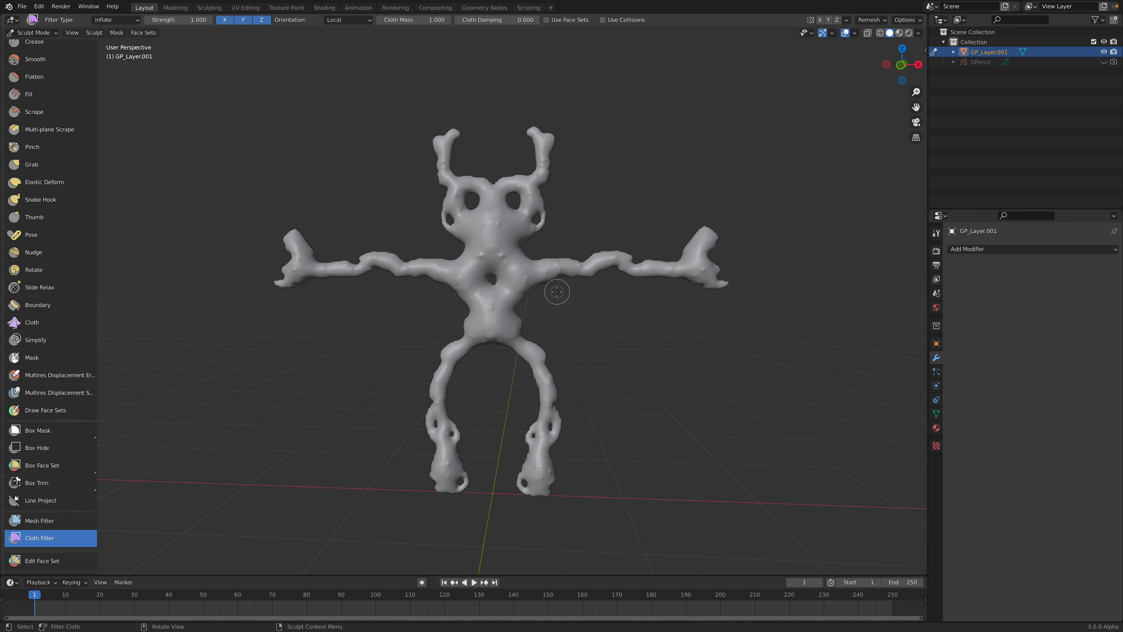
# Swell the creature's lower right leg using the Inflate brush with a 170 px radius
pyautogui.scroll(8, 50, 63)
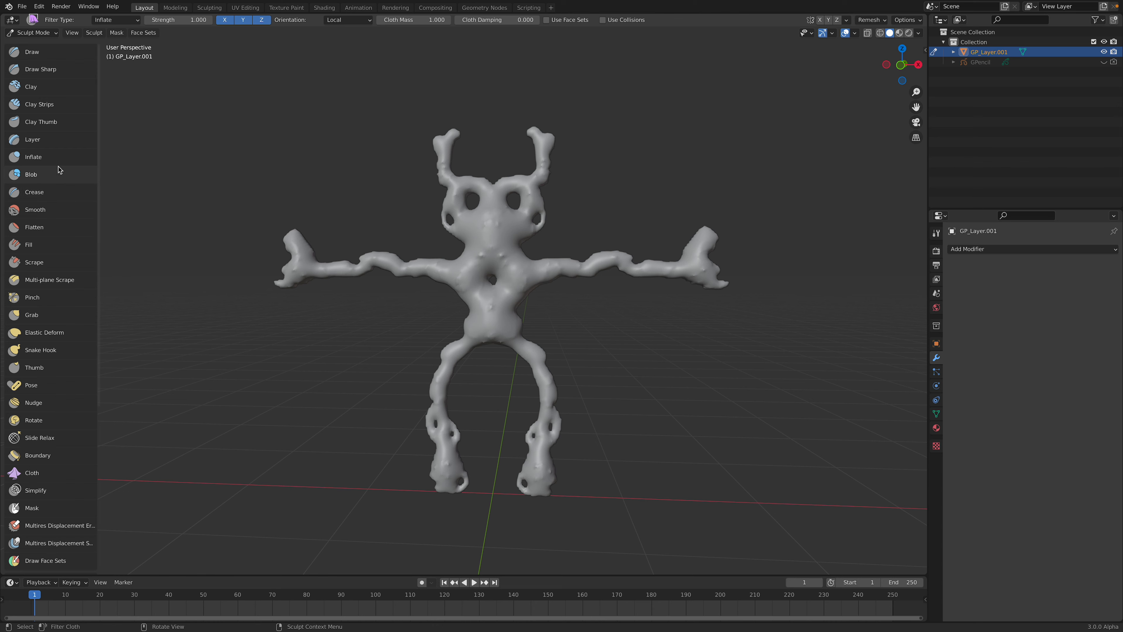
pyautogui.click(63, 165)
pyautogui.moveTo(132, 19); pyautogui.dragTo(146, 20)
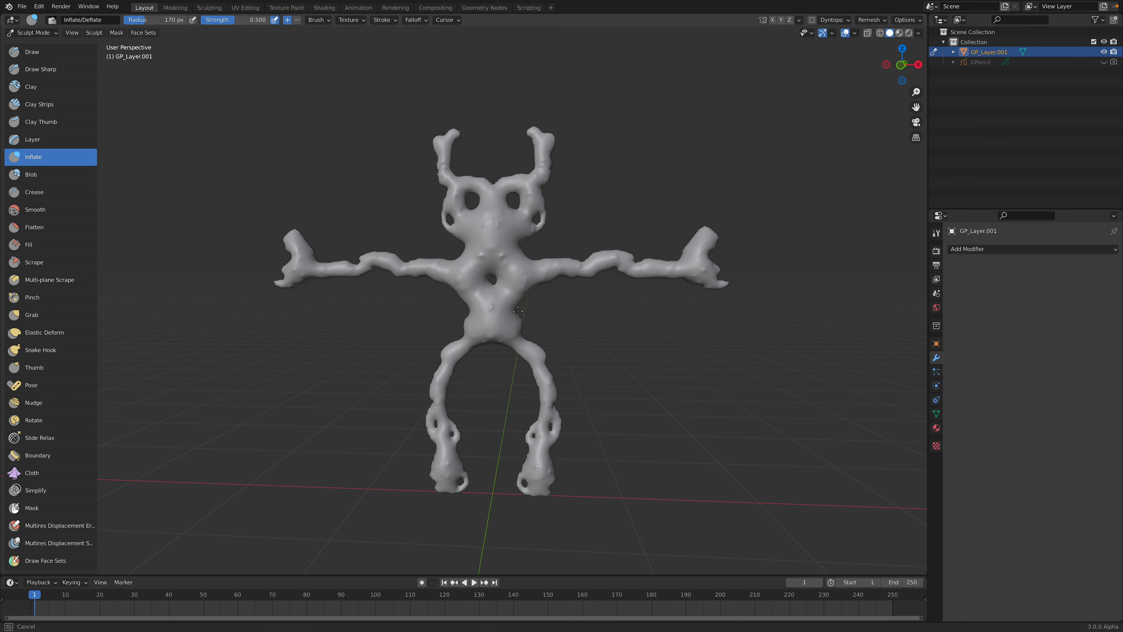
pyautogui.click(534, 480)
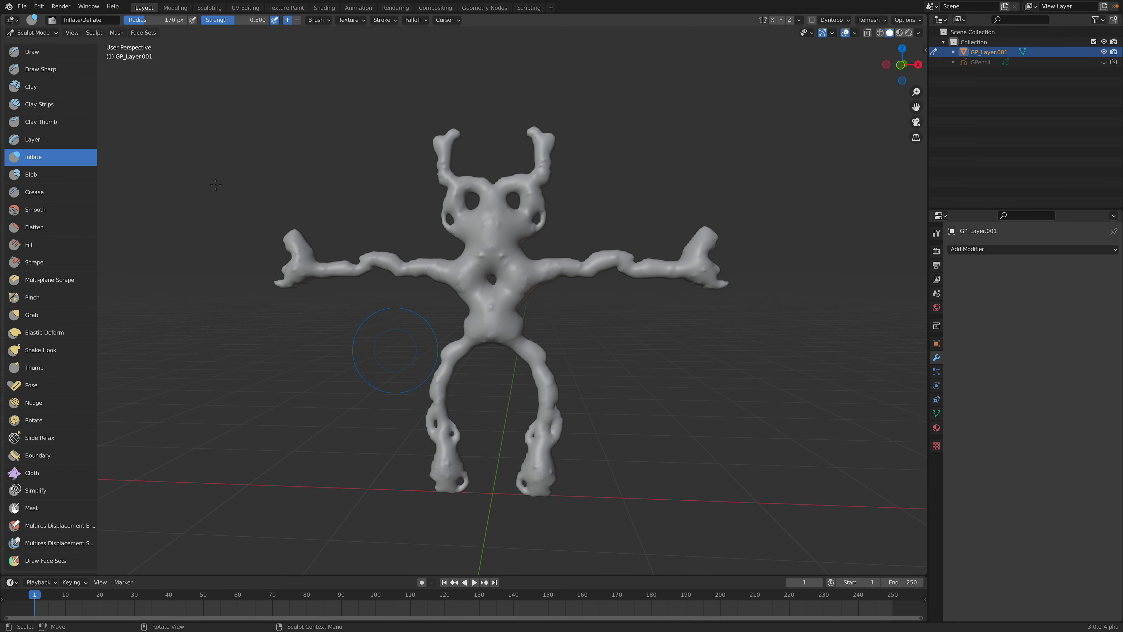
# Return the creature mesh to Object Mode and add a Mirror modifier on the X axis
pyautogui.click(35, 34)
pyautogui.click(31, 40)
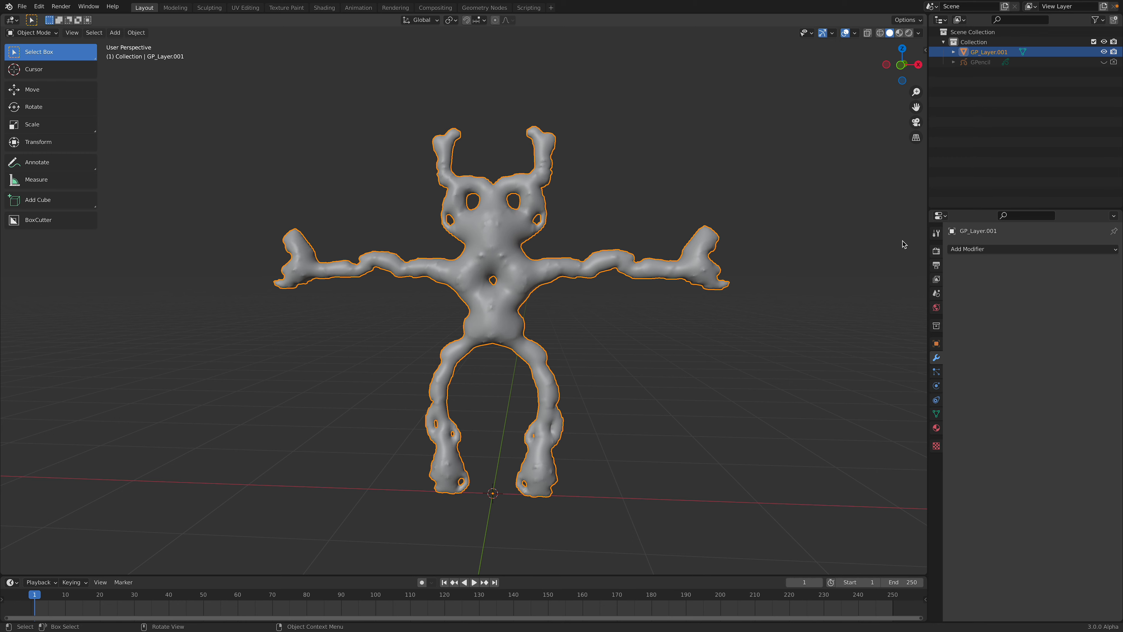
pyautogui.click(973, 249)
pyautogui.click(927, 366)
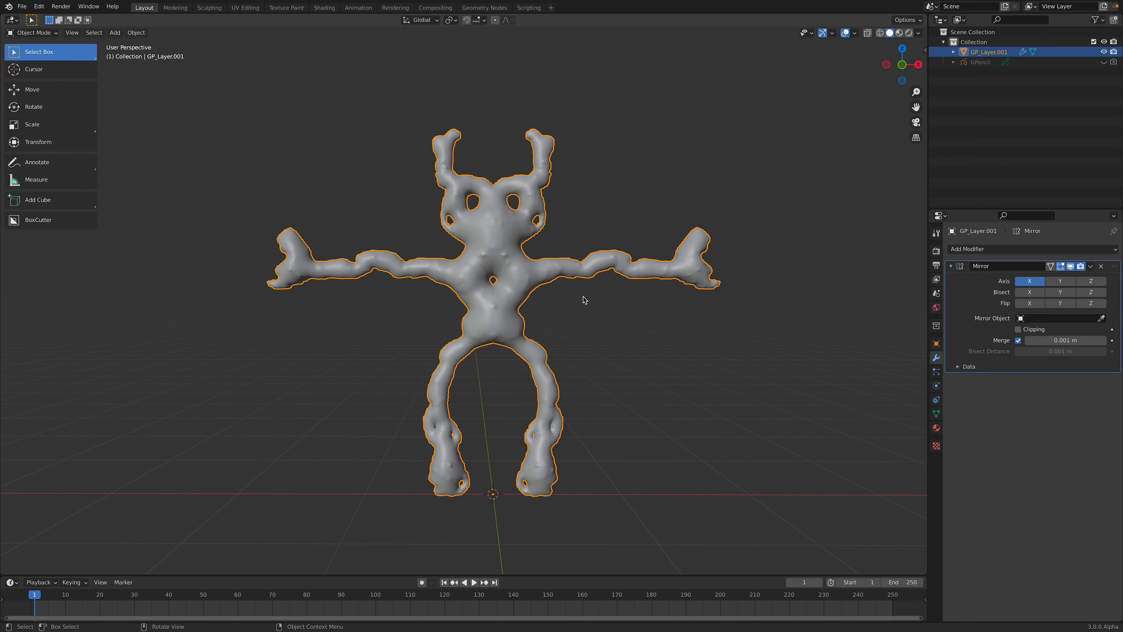
# Turn on X bisect in the Mirror modifier, try its X flip both ways, and apply the modifier to the creature
pyautogui.click(1040, 292)
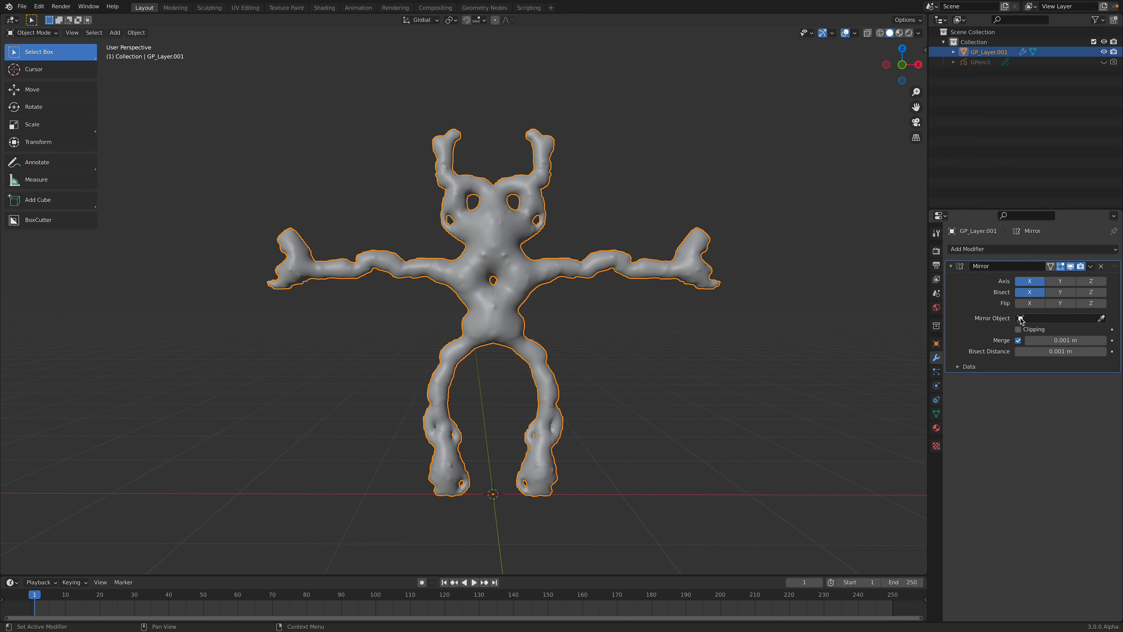
pyautogui.click(1037, 305)
pyautogui.click(1037, 305)
pyautogui.click(1038, 305)
pyautogui.click(1037, 304)
pyautogui.hotkey('ctrl', 'a')
# Check the mirrored creature from the front and above, and save gp_creature_003.blend
pyautogui.moveTo(628, 227); pyautogui.dragTo(589, 230, button='middle')
pyautogui.press('z')
pyautogui.click(531, 218)
pyautogui.press('z')
pyautogui.click(562, 221)
pyautogui.click(902, 65)
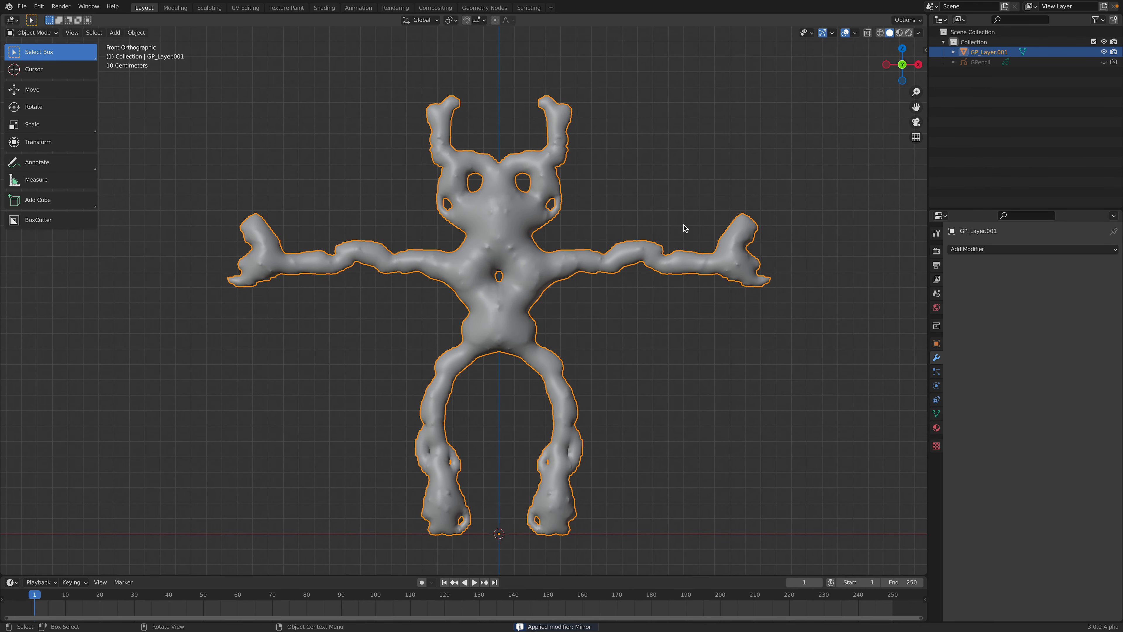
pyautogui.moveTo(684, 228); pyautogui.dragTo(700, 318, button='middle')
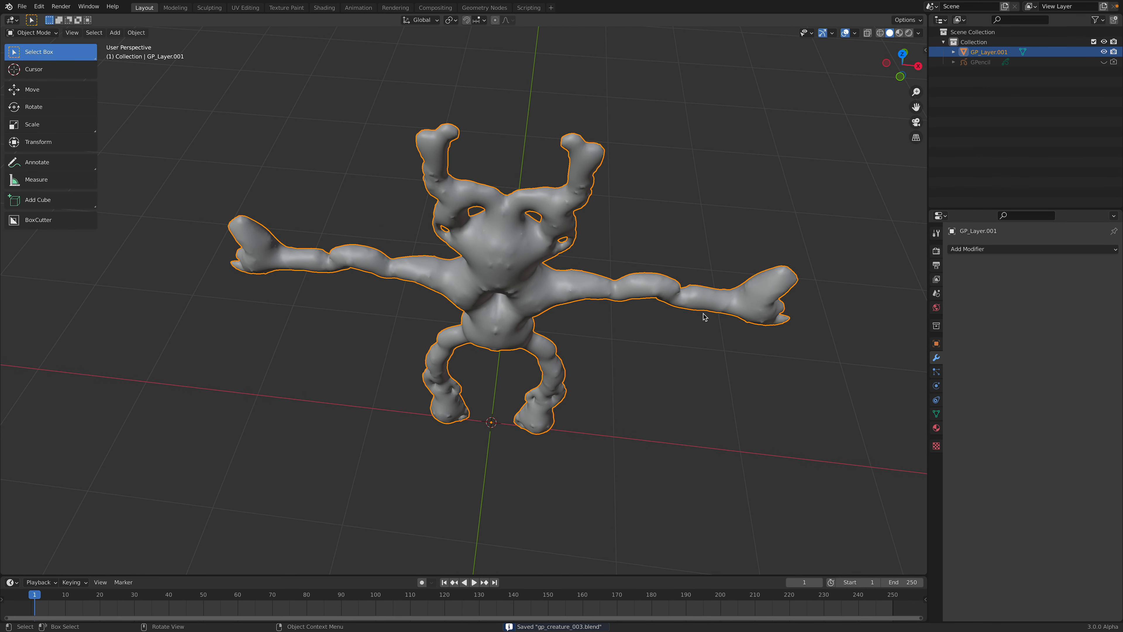
pyautogui.moveTo(628, 293); pyautogui.dragTo(642, 268, button='middle')
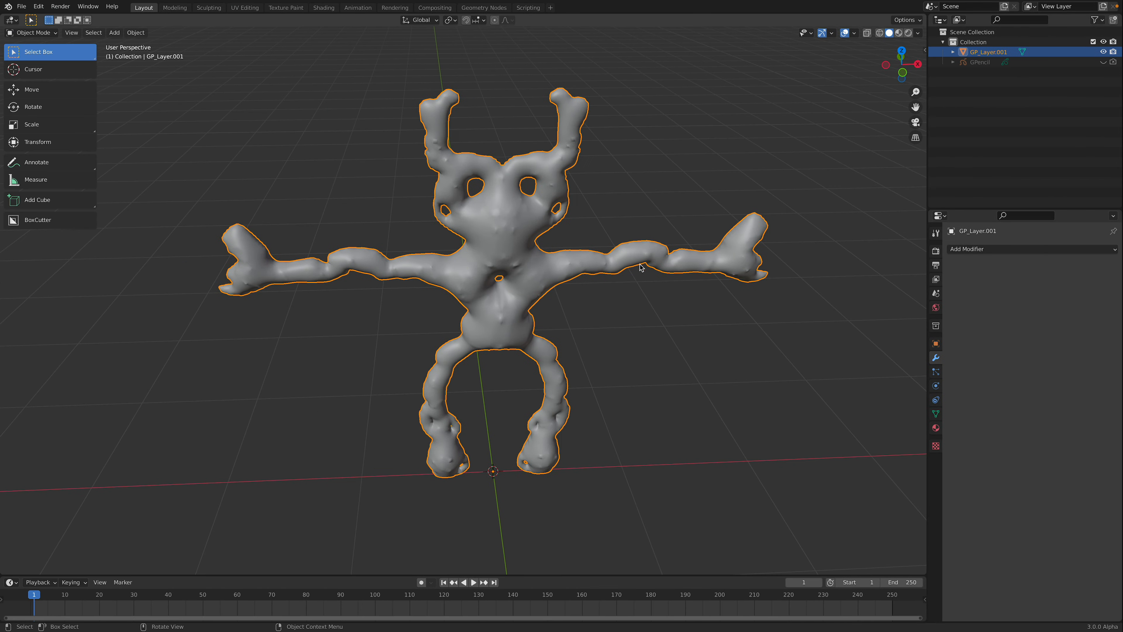
# In Edit Mode, draw an eyebrow of small balls above one of the creature's eyes with the Ball Pen, redoing the first stroke
pyautogui.moveTo(642, 268); pyautogui.dragTo(480, 211, button='middle')
pyautogui.press('Tab')
pyautogui.rightClick(483, 236)
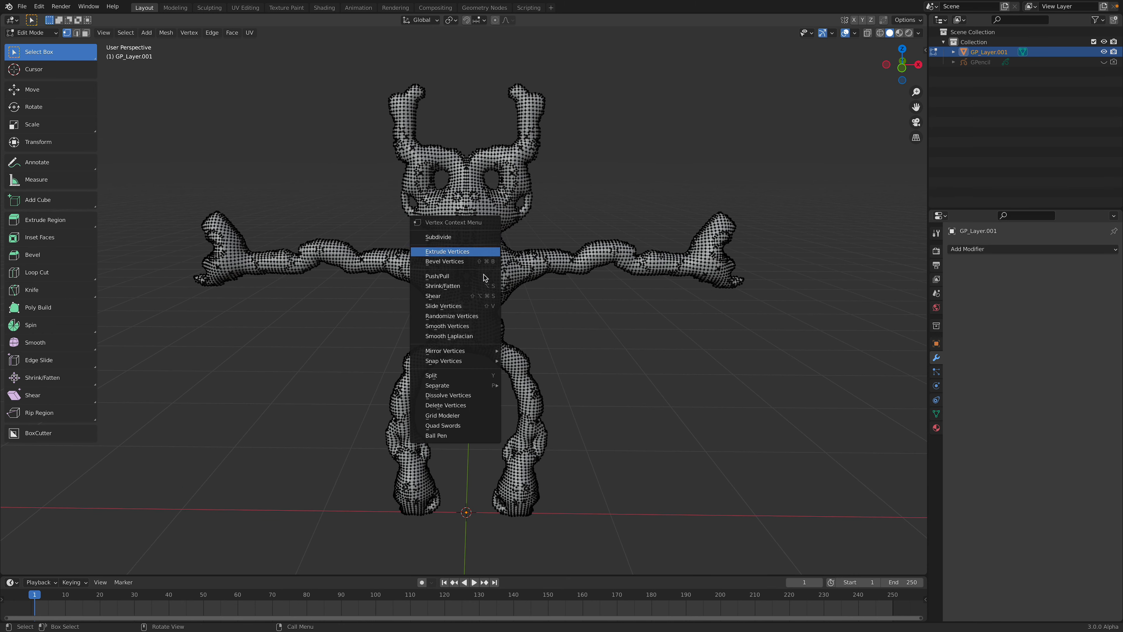
pyautogui.click(457, 436)
pyautogui.moveTo(497, 276)
pyautogui.keyDown('ctrl'); pyautogui.mouseDown(button='middle')
pyautogui.moveTo(496, 191)
pyautogui.moveTo(488, 285)
pyautogui.mouseUp(button='middle'); pyautogui.keyUp('ctrl')
pyautogui.keyDown('ctrl'); pyautogui.moveTo(489, 285); pyautogui.dragTo(494, 192, button='middle'); pyautogui.keyUp('ctrl')
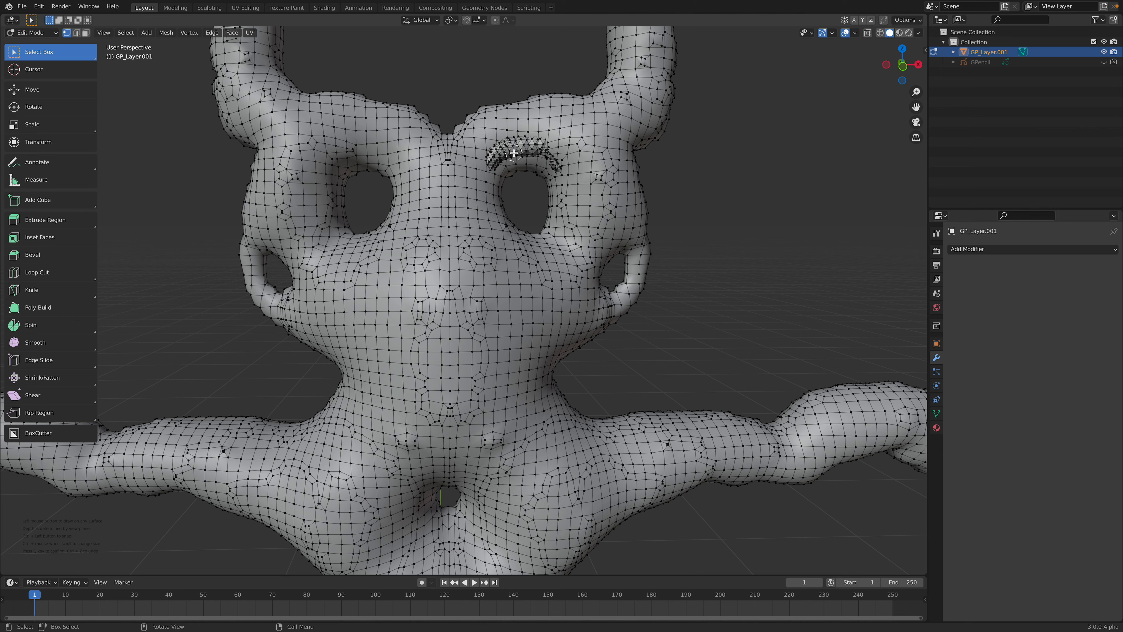
pyautogui.hotkey('ctrl', 'z')
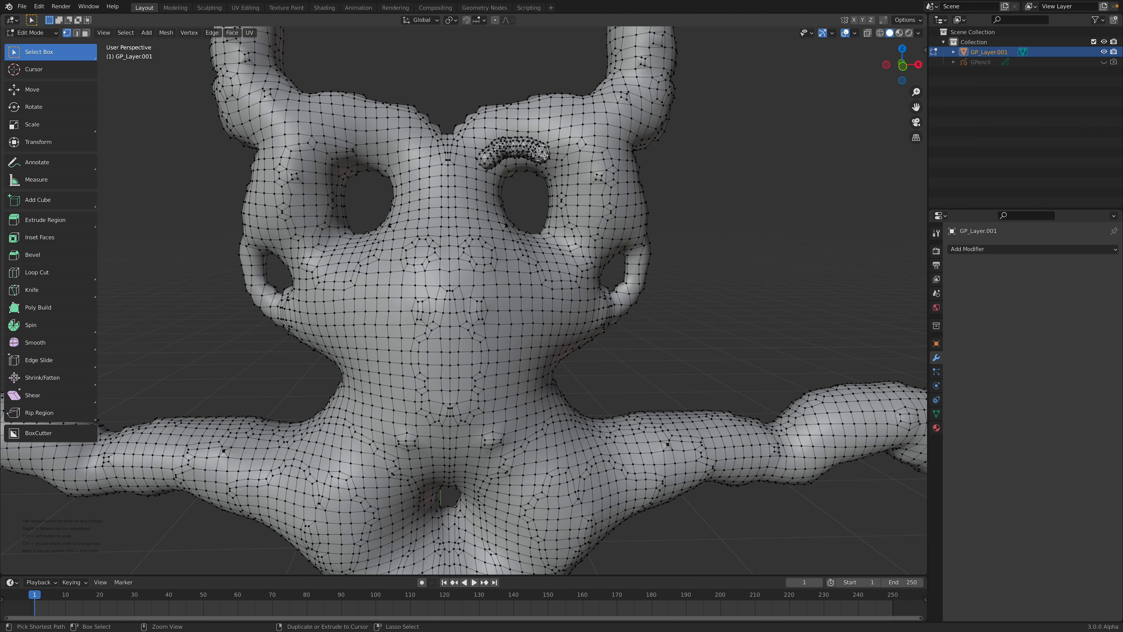
pyautogui.scroll(1, 502, 215)
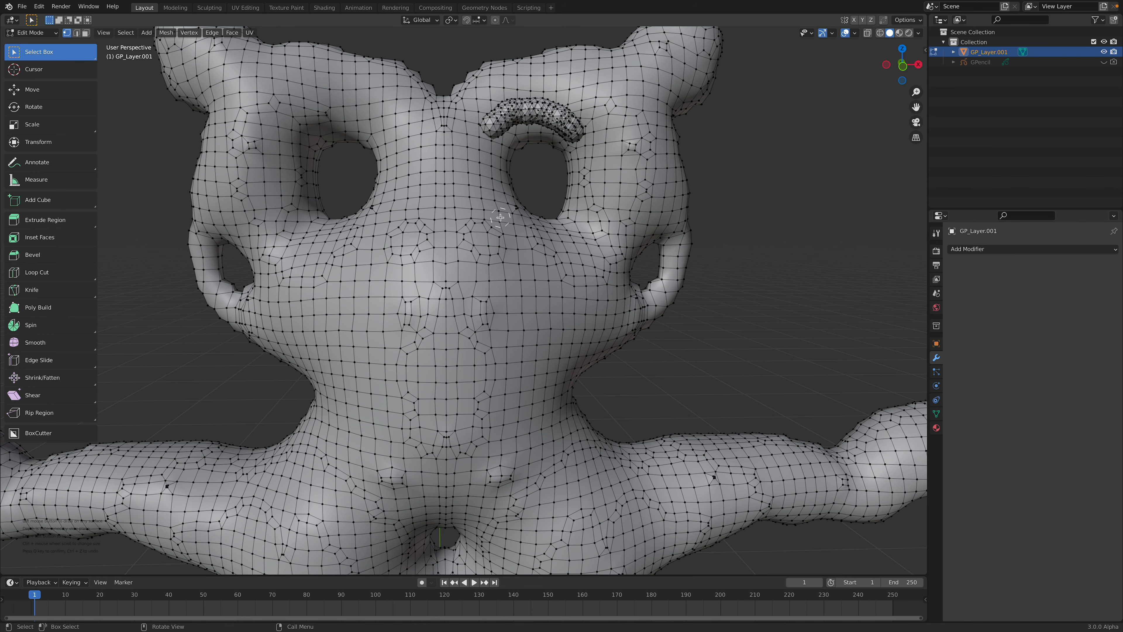
# Draw the creature's nose with Ball Pen strokes running from between the eyes down to a wider tip
pyautogui.keyDown('shift'); pyautogui.moveTo(502, 153); pyautogui.dragTo(482, 186, button='middle'); pyautogui.keyUp('shift')
pyautogui.moveTo(430, 182)
pyautogui.keyDown('ctrl'); pyautogui.mouseDown()
pyautogui.moveTo(442, 286)
pyautogui.moveTo(446, 243)
pyautogui.moveTo(427, 287)
pyautogui.moveTo(419, 196)
pyautogui.mouseUp(); pyautogui.keyUp('ctrl')
pyautogui.moveTo(425, 282)
pyautogui.keyDown('ctrl'); pyautogui.mouseDown()
pyautogui.moveTo(448, 270)
pyautogui.moveTo(456, 292)
pyautogui.moveTo(446, 281)
pyautogui.moveTo(465, 275)
pyautogui.mouseUp(); pyautogui.keyUp('ctrl')
pyautogui.moveTo(423, 179)
pyautogui.keyDown('ctrl'); pyautogui.mouseDown()
pyautogui.moveTo(427, 288)
pyautogui.moveTo(423, 176)
pyautogui.moveTo(454, 282)
pyautogui.mouseUp(); pyautogui.keyUp('ctrl')
# Draw a closed ring of small balls below the nose as the creature's lips
pyautogui.keyDown('shift'); pyautogui.moveTo(427, 334); pyautogui.dragTo(420, 213, button='middle'); pyautogui.keyUp('shift')
pyautogui.moveTo(409, 209)
pyautogui.mouseDown()
pyautogui.moveTo(493, 205)
pyautogui.moveTo(473, 259)
pyautogui.moveTo(383, 267)
pyautogui.moveTo(349, 226)
pyautogui.moveTo(488, 255)
pyautogui.mouseUp()
pyautogui.moveTo(448, 214); pyautogui.dragTo(321, 242, button='middle')
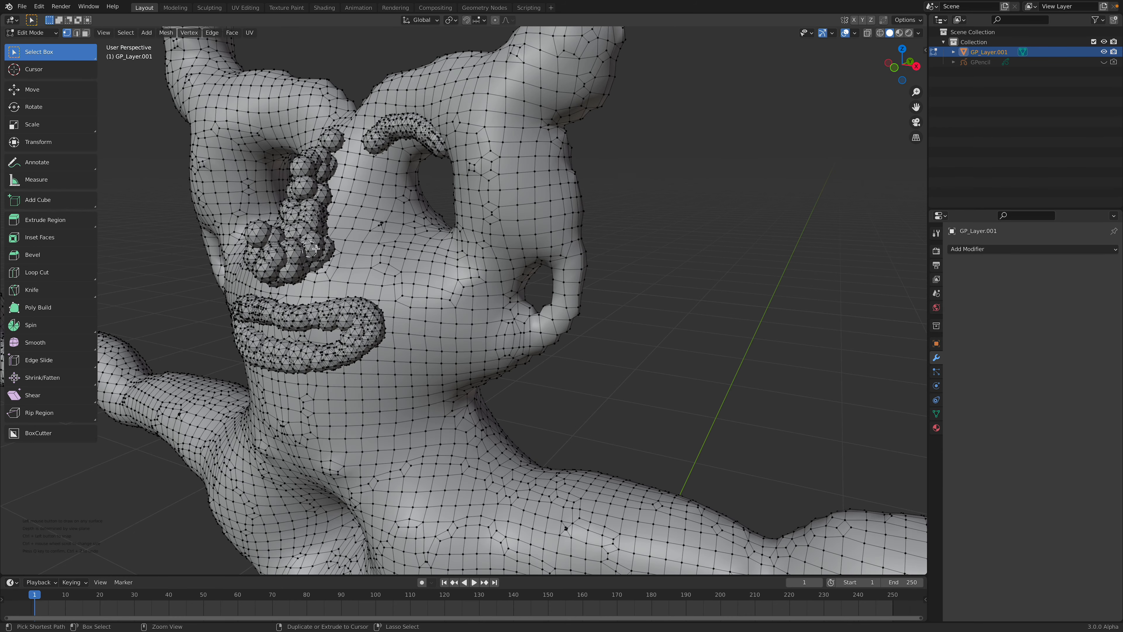
# Draw four bands of small balls across the horn above the eyebrow, spaced from its base upward
pyautogui.moveTo(331, 231)
pyautogui.mouseDown(button='middle')
pyautogui.moveTo(575, 194)
pyautogui.moveTo(564, 168)
pyautogui.moveTo(557, 257)
pyautogui.mouseUp(button='middle')
pyautogui.moveTo(550, 153); pyautogui.dragTo(606, 197)
pyautogui.keyDown('shift'); pyautogui.moveTo(585, 150); pyautogui.dragTo(596, 221, button='middle'); pyautogui.keyUp('shift')
pyautogui.moveTo(583, 157); pyautogui.dragTo(635, 172)
pyautogui.moveTo(564, 119); pyautogui.dragTo(649, 103)
pyautogui.moveTo(570, 55); pyautogui.dragTo(652, 42)
# Thicken the eyebrow with another Ball Pen stroke of larger balls
pyautogui.keyDown('ctrl'); pyautogui.moveTo(592, 133); pyautogui.dragTo(588, 185, button='middle'); pyautogui.keyUp('ctrl')
pyautogui.keyDown('shift'); pyautogui.moveTo(530, 265); pyautogui.dragTo(548, 177, button='middle'); pyautogui.keyUp('shift')
pyautogui.moveTo(516, 193); pyautogui.dragTo(504, 184)
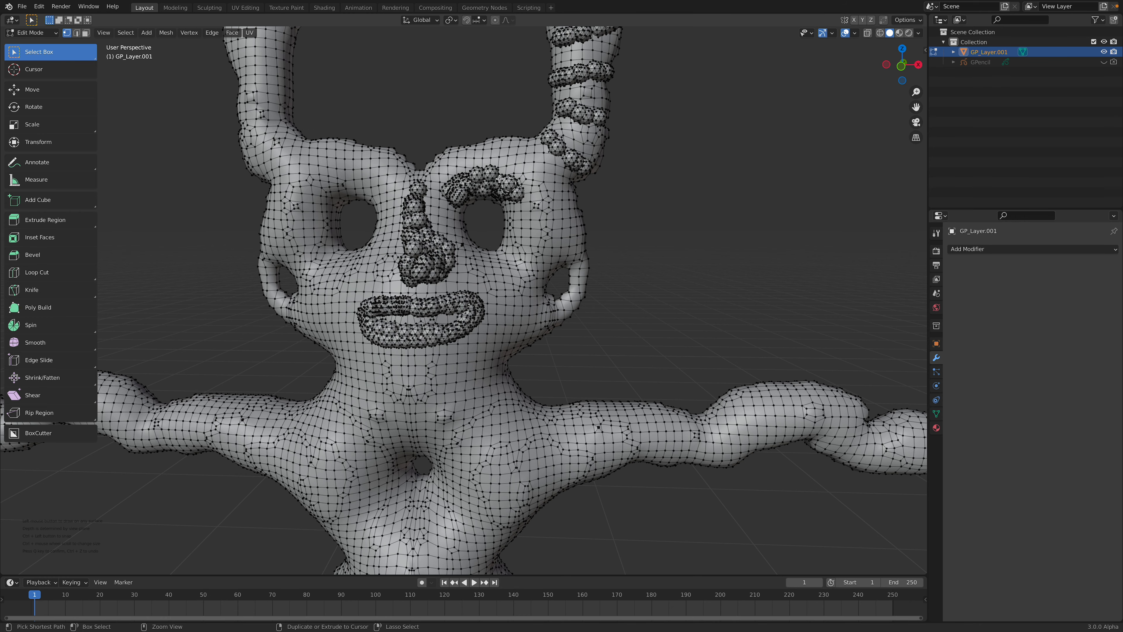
# Draw a necklace of small balls around the neck and a strap of larger balls from the shoulder down to the belly
pyautogui.keyDown('shift'); pyautogui.moveTo(475, 327); pyautogui.dragTo(487, 186, button='middle'); pyautogui.keyUp('shift')
pyautogui.scroll(-1, 488, 190)
pyautogui.keyDown('shift'); pyautogui.moveTo(495, 287); pyautogui.dragTo(465, 270, button='middle'); pyautogui.keyUp('shift')
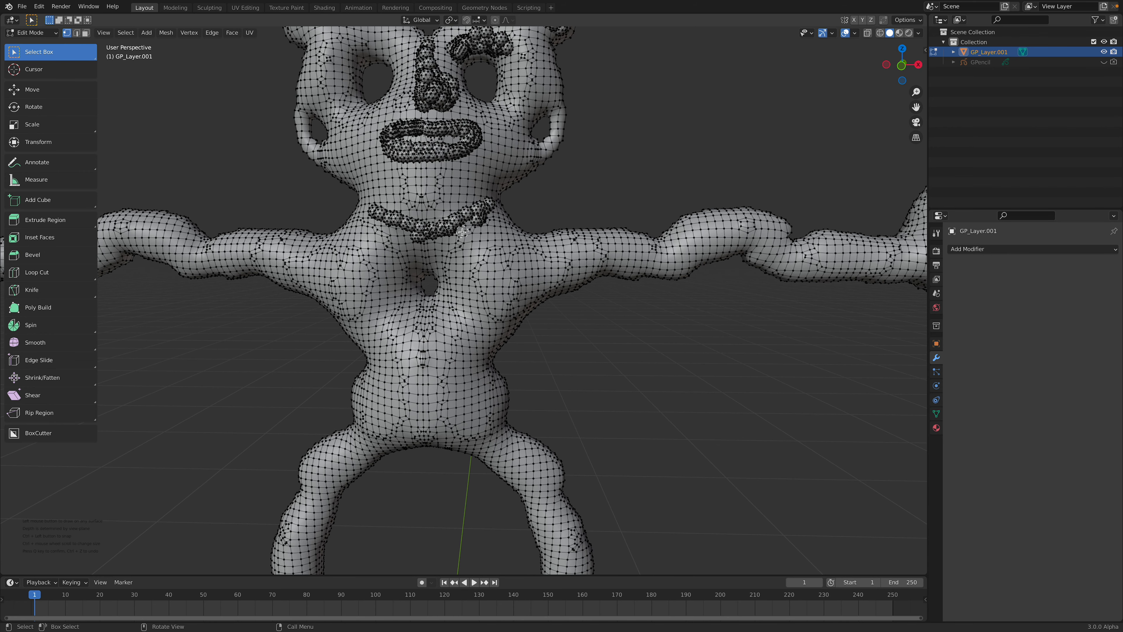
pyautogui.moveTo(490, 219)
pyautogui.keyDown('ctrl'); pyautogui.mouseDown()
pyautogui.moveTo(457, 238)
pyautogui.moveTo(415, 228)
pyautogui.moveTo(488, 225)
pyautogui.moveTo(470, 323)
pyautogui.moveTo(415, 352)
pyautogui.moveTo(429, 371)
pyautogui.mouseUp(); pyautogui.keyUp('ctrl')
# Draw a belt of large balls all the way around the creature's waist with the Ball Pen
pyautogui.keyDown('shift'); pyautogui.moveTo(431, 368); pyautogui.dragTo(440, 290, button='middle'); pyautogui.keyUp('shift')
pyautogui.keyDown('ctrl'); pyautogui.moveTo(443, 286); pyautogui.dragTo(536, 317); pyautogui.keyUp('ctrl')
pyautogui.moveTo(536, 317); pyautogui.dragTo(479, 320, button='middle')
pyautogui.keyDown('ctrl'); pyautogui.moveTo(478, 319); pyautogui.dragTo(497, 318); pyautogui.keyUp('ctrl')
pyautogui.moveTo(498, 318); pyautogui.dragTo(424, 314, button='middle')
pyautogui.keyDown('ctrl'); pyautogui.moveTo(424, 315); pyautogui.dragTo(549, 321); pyautogui.keyUp('ctrl')
pyautogui.moveTo(575, 322); pyautogui.dragTo(464, 328, button='middle')
pyautogui.keyDown('ctrl'); pyautogui.moveTo(410, 328); pyautogui.dragTo(518, 330); pyautogui.keyUp('ctrl')
pyautogui.moveTo(529, 330); pyautogui.dragTo(419, 325, button='middle')
pyautogui.moveTo(364, 322)
pyautogui.keyDown('ctrl'); pyautogui.mouseDown()
pyautogui.moveTo(389, 325)
pyautogui.moveTo(473, 270)
pyautogui.mouseUp(); pyautogui.keyUp('ctrl')
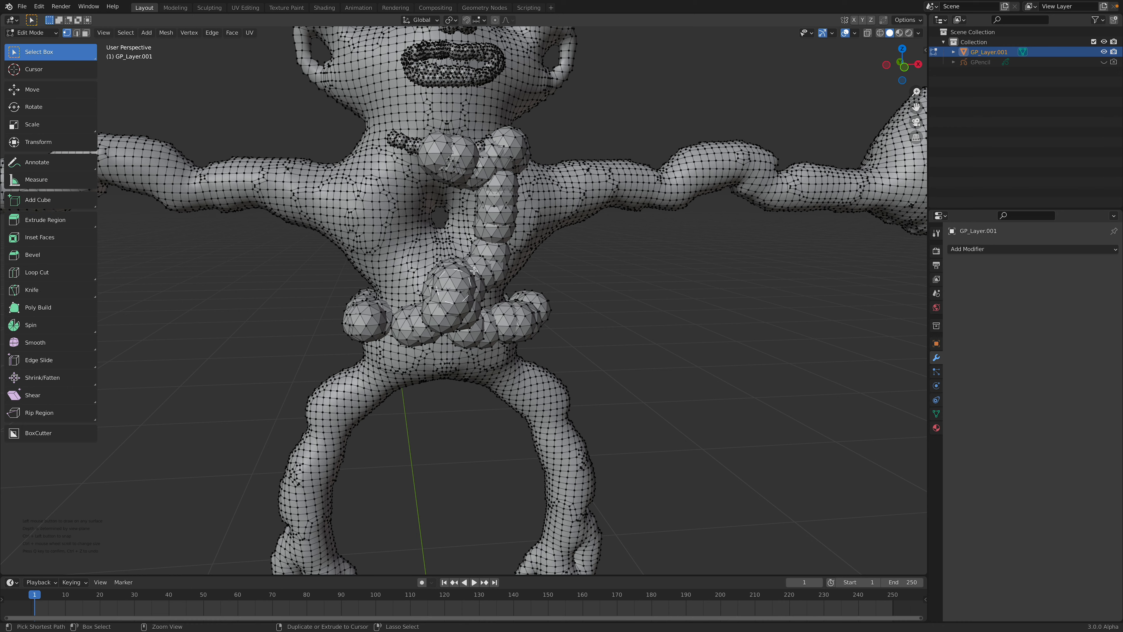
pyautogui.moveTo(474, 271); pyautogui.dragTo(420, 246, button='middle')
pyautogui.moveTo(482, 278); pyautogui.dragTo(487, 279, button='middle')
pyautogui.keyDown('shift'); pyautogui.moveTo(487, 290); pyautogui.dragTo(487, 261, button='middle'); pyautogui.keyUp('shift')
pyautogui.keyDown('ctrl'); pyautogui.moveTo(386, 295); pyautogui.dragTo(460, 289); pyautogui.keyUp('ctrl')
# Draw a bracelet of large balls around the wrist on the same side as the decorated horn
pyautogui.keyDown('shift'); pyautogui.moveTo(573, 217); pyautogui.dragTo(389, 286, button='middle'); pyautogui.keyUp('shift')
pyautogui.scroll(2, 640, 255)
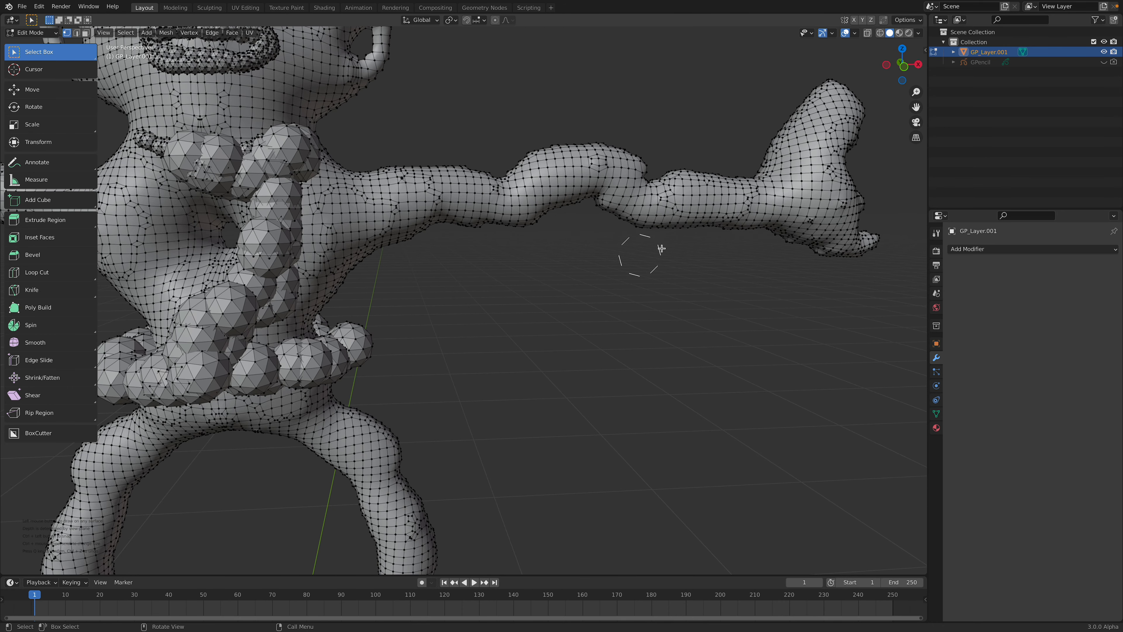
pyautogui.moveTo(662, 248); pyautogui.dragTo(639, 257, button='middle')
pyautogui.keyDown('ctrl'); pyautogui.moveTo(730, 210); pyautogui.dragTo(729, 190); pyautogui.keyUp('ctrl')
pyautogui.moveTo(728, 202); pyautogui.dragTo(714, 273, button='middle')
pyautogui.keyDown('ctrl'); pyautogui.moveTo(757, 262); pyautogui.dragTo(764, 217); pyautogui.keyUp('ctrl')
pyautogui.moveTo(760, 246); pyautogui.dragTo(751, 336, button='middle')
pyautogui.moveTo(747, 354)
pyautogui.keyDown('shift'); pyautogui.mouseDown(button='middle')
pyautogui.moveTo(681, 292)
pyautogui.moveTo(674, 342)
pyautogui.mouseUp(button='middle'); pyautogui.keyUp('shift')
pyautogui.keyDown('ctrl'); pyautogui.moveTo(676, 341); pyautogui.dragTo(684, 306); pyautogui.keyUp('ctrl')
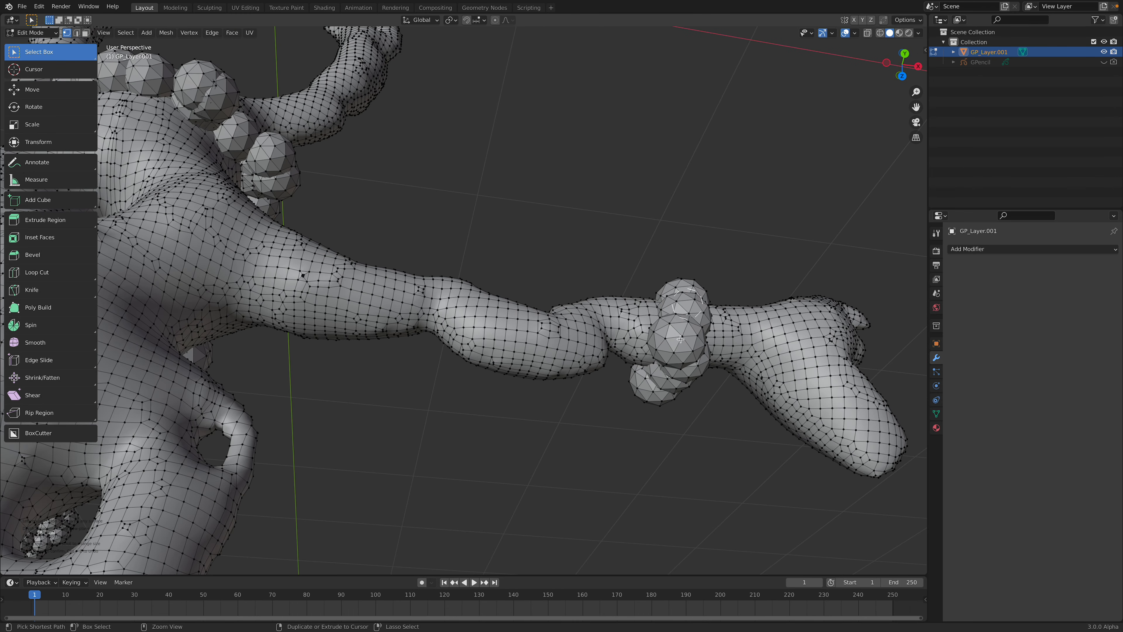
pyautogui.moveTo(684, 306); pyautogui.dragTo(645, 412, button='middle')
pyautogui.keyDown('ctrl'); pyautogui.moveTo(643, 409); pyautogui.dragTo(640, 384); pyautogui.keyUp('ctrl')
# Try placing a large ball at the base of the hand beyond the bracelet and undo it
pyautogui.moveTo(640, 378)
pyautogui.mouseDown(button='middle')
pyautogui.moveTo(569, 439)
pyautogui.moveTo(498, 341)
pyautogui.moveTo(512, 281)
pyautogui.moveTo(574, 251)
pyautogui.moveTo(519, 342)
pyautogui.moveTo(500, 349)
pyautogui.moveTo(511, 343)
pyautogui.mouseUp(button='middle')
pyautogui.scroll(4, 504, 318)
pyautogui.keyDown('ctrl'); pyautogui.moveTo(512, 343); pyautogui.dragTo(525, 368); pyautogui.keyUp('ctrl')
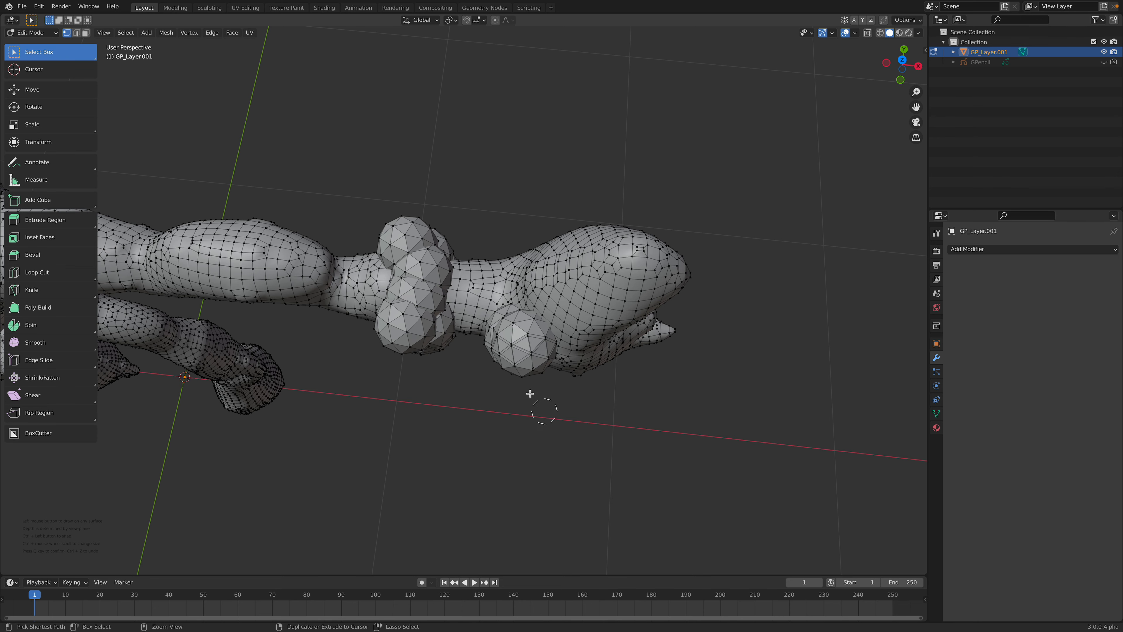
pyautogui.hotkey('ctrl', 'z')
pyautogui.hotkey('ctrl', 'z')
# Draw finger-like rows of balls on the hand beyond the bracelet
pyautogui.moveTo(525, 362); pyautogui.dragTo(547, 423)
pyautogui.moveTo(577, 357)
pyautogui.mouseDown(button='middle')
pyautogui.moveTo(575, 371)
pyautogui.moveTo(556, 311)
pyautogui.mouseUp(button='middle')
pyautogui.moveTo(534, 296); pyautogui.dragTo(586, 223)
# Draw toes extending outward from the foot with rows of small balls
pyautogui.scroll(-2, 493, 308)
pyautogui.moveTo(434, 346); pyautogui.dragTo(410, 335, button='middle')
pyautogui.moveTo(410, 352); pyautogui.dragTo(410, 424)
pyautogui.moveTo(473, 374); pyautogui.dragTo(487, 385)
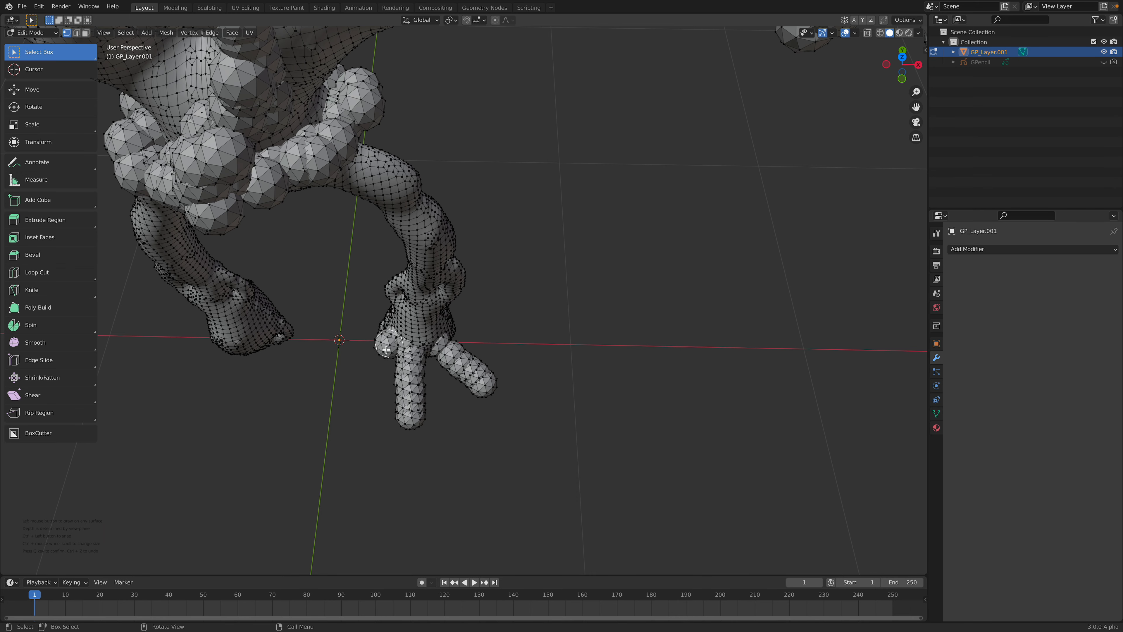
# Add large balls below the belt, running from the hip down to the crotch
pyautogui.moveTo(425, 342); pyautogui.dragTo(360, 263, button='middle')
pyautogui.scroll(-3, 472, 304)
pyautogui.moveTo(491, 301); pyautogui.dragTo(448, 279, button='middle')
pyautogui.keyDown('shift'); pyautogui.moveTo(551, 266); pyautogui.dragTo(632, 278, button='middle'); pyautogui.keyUp('shift')
pyautogui.scroll(-3, 566, 268)
pyautogui.moveTo(501, 260); pyautogui.dragTo(529, 252, button='middle')
pyautogui.scroll(3, 527, 256)
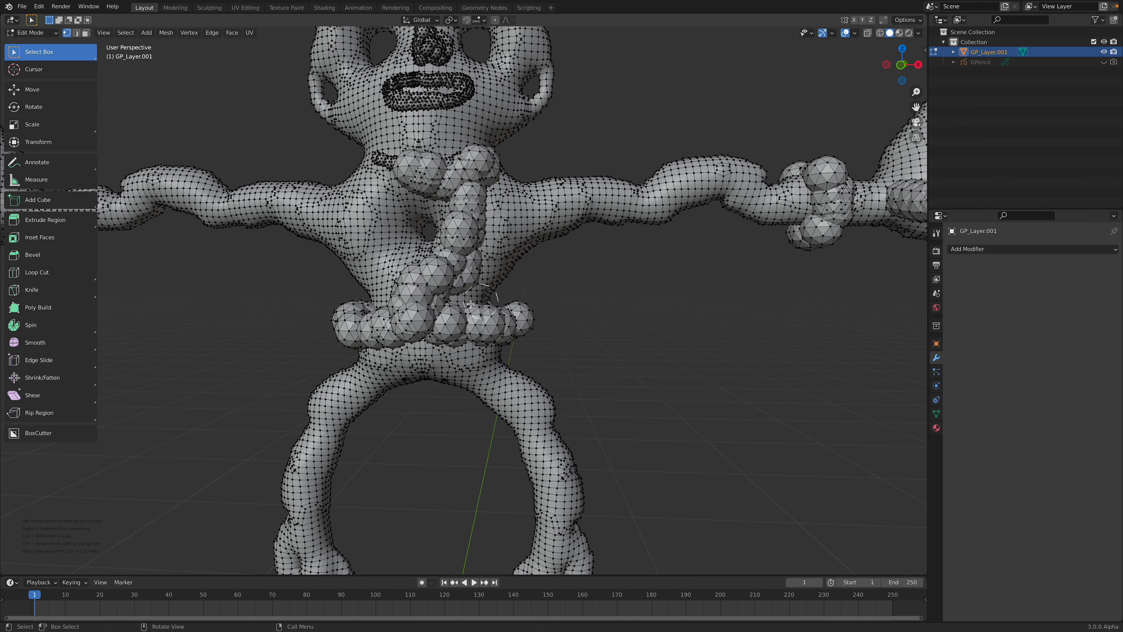
pyautogui.moveTo(450, 337); pyautogui.dragTo(481, 328, button='middle')
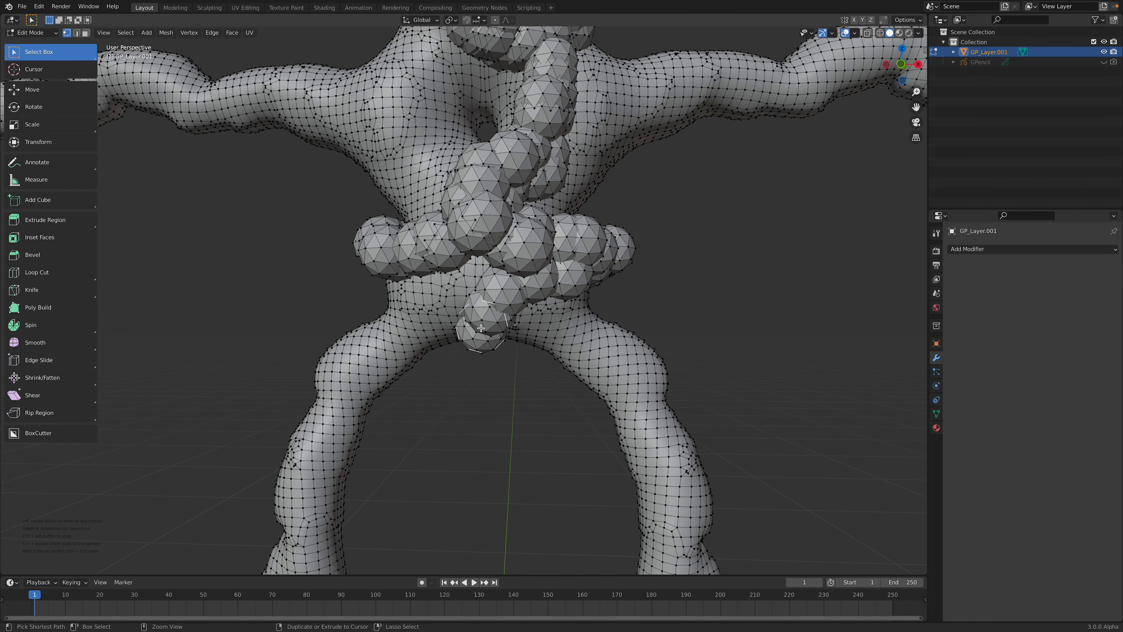
pyautogui.moveTo(499, 271)
pyautogui.mouseDown(button='middle')
pyautogui.moveTo(456, 317)
pyautogui.moveTo(506, 301)
pyautogui.moveTo(473, 324)
pyautogui.mouseUp(button='middle')
# Try a single large ball on the tip of the creature's nose
pyautogui.scroll(2, 481, 317)
pyautogui.keyDown('ctrl'); pyautogui.scroll(-5, 482, 317); pyautogui.keyUp('ctrl')
pyautogui.scroll(-7, 479, 317)
pyautogui.moveTo(489, 279); pyautogui.dragTo(466, 376, button='middle')
pyautogui.scroll(1, 480, 270)
pyautogui.scroll(2, 484, 281)
pyautogui.scroll(1, 437, 317)
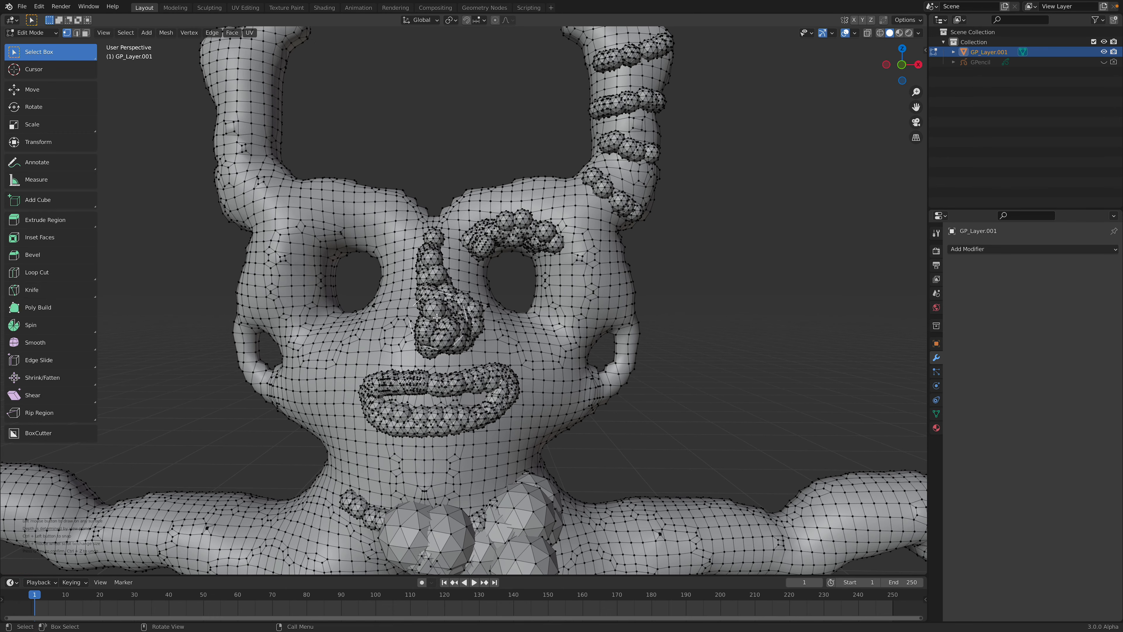
pyautogui.scroll(-2, 435, 331)
pyautogui.moveTo(435, 331); pyautogui.dragTo(472, 329, button='middle')
pyautogui.scroll(-1, 471, 329)
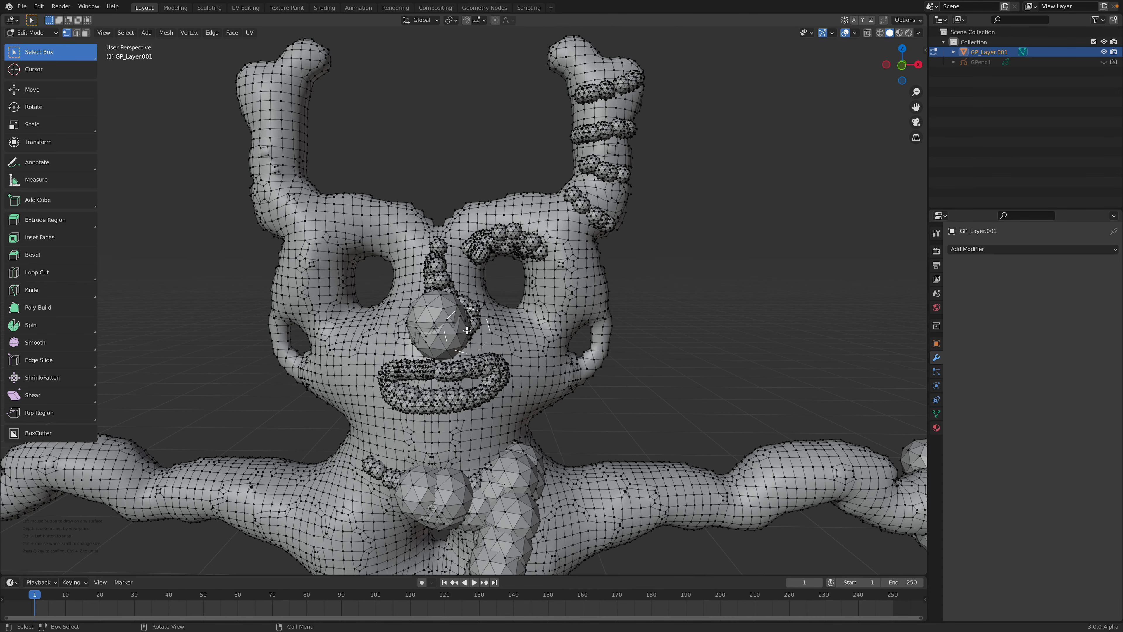
# Try large balls at the base of the decorated horn twice and undo both attempts
pyautogui.moveTo(473, 323); pyautogui.dragTo(572, 303, button='middle')
pyautogui.keyDown('ctrl'); pyautogui.moveTo(583, 315); pyautogui.dragTo(560, 282); pyautogui.keyUp('ctrl')
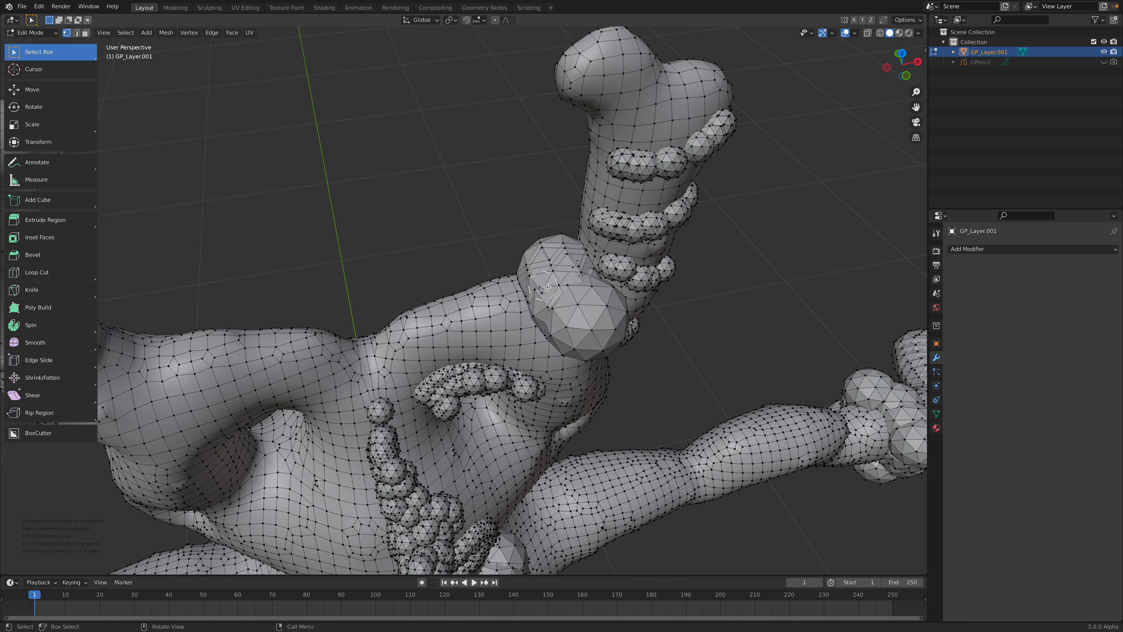
pyautogui.hotkey('ctrl', 'z')
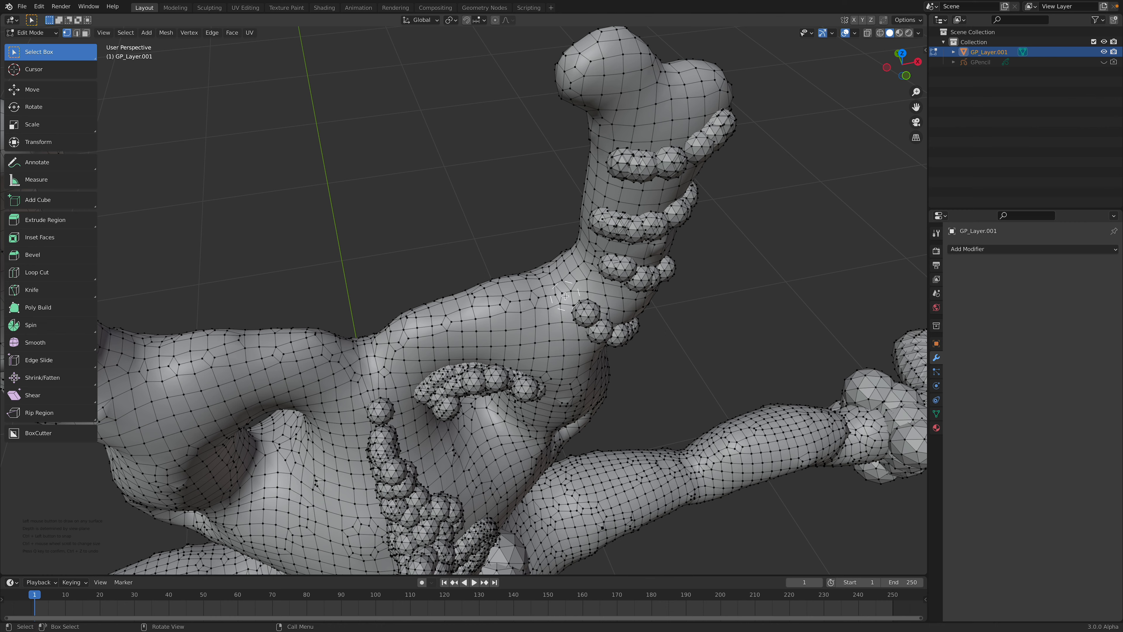
pyautogui.keyDown('ctrl'); pyautogui.moveTo(574, 300); pyautogui.dragTo(565, 292); pyautogui.keyUp('ctrl')
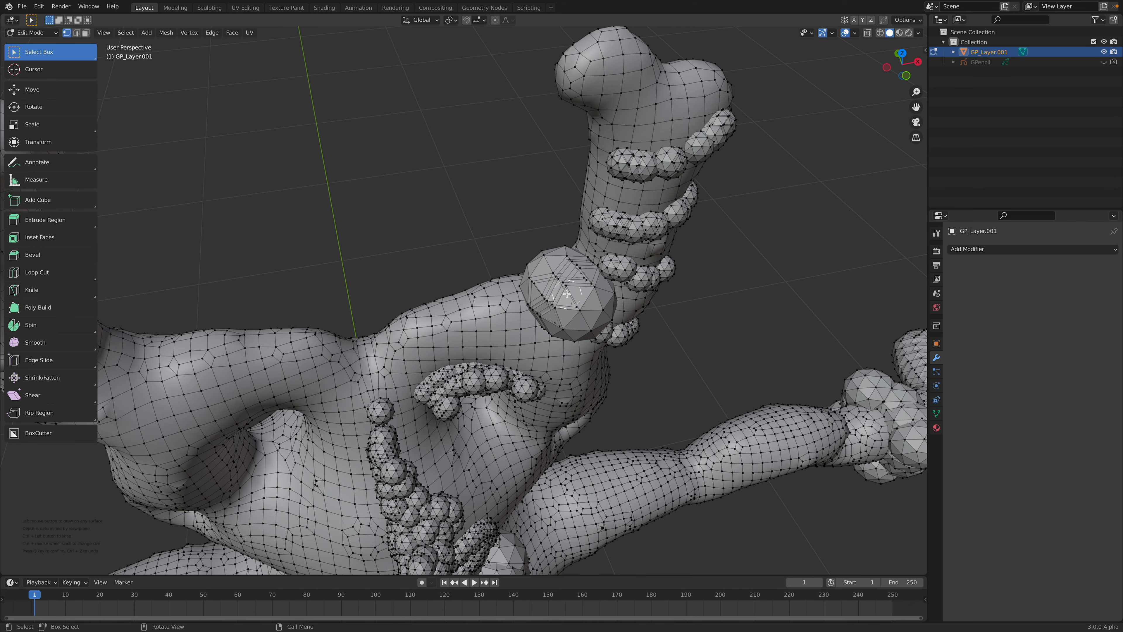
pyautogui.hotkey('ctrl', 'z')
# Return the creature to Object Mode and save the file
pyautogui.moveTo(567, 295); pyautogui.dragTo(516, 269, button='middle')
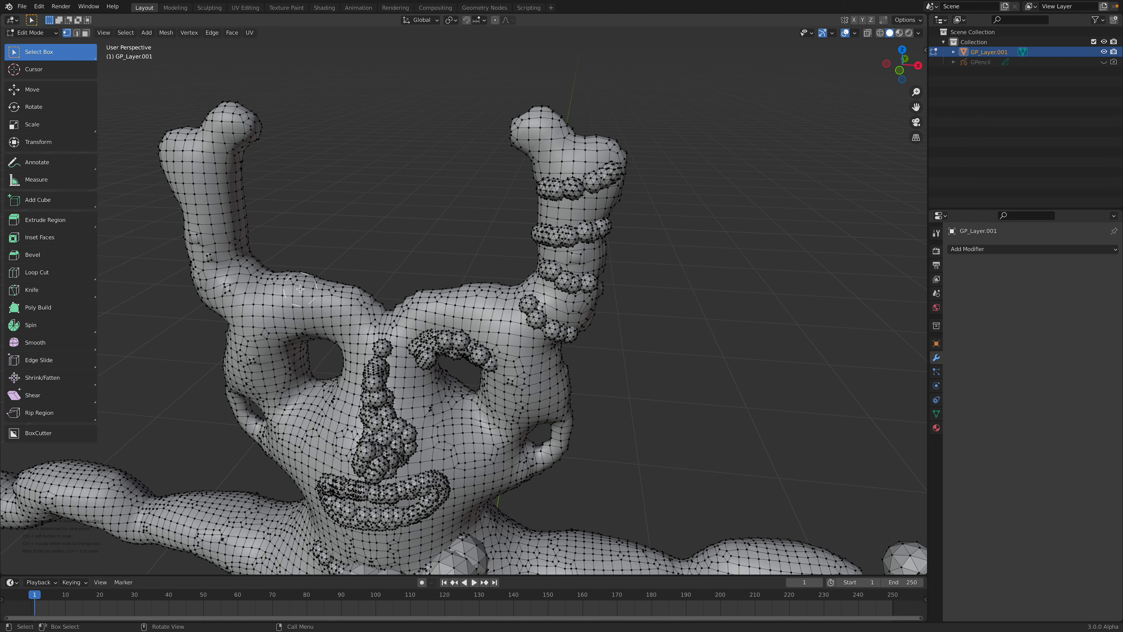
pyautogui.moveTo(304, 291); pyautogui.dragTo(301, 252, button='middle')
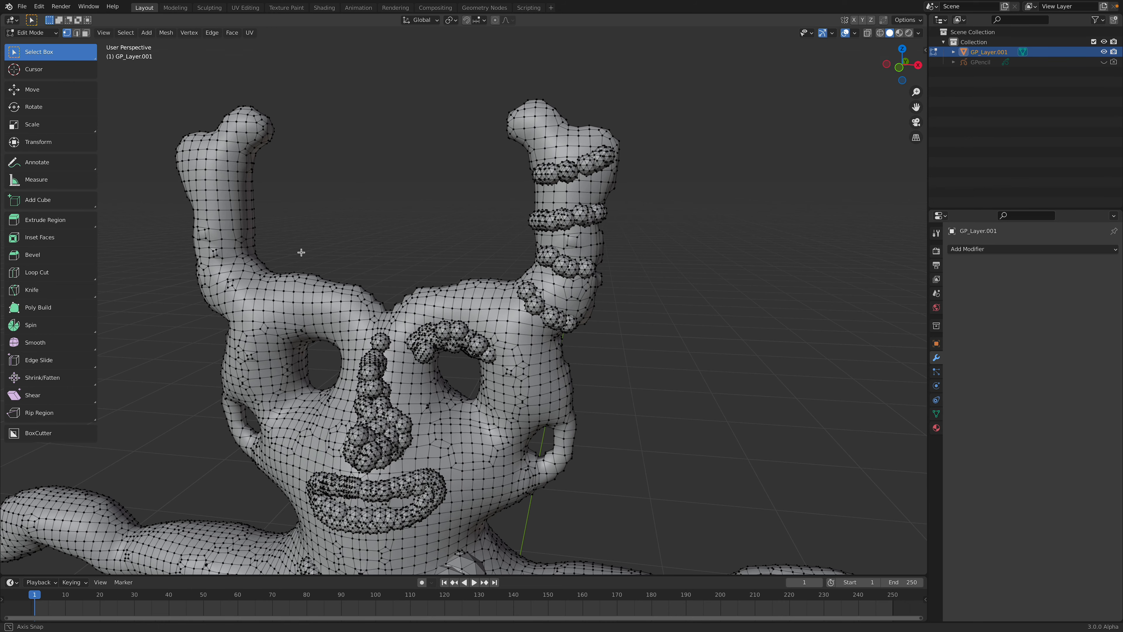
pyautogui.click(30, 34)
pyautogui.click(39, 43)
pyautogui.keyDown('ctrl'); pyautogui.moveTo(411, 251); pyautogui.dragTo(466, 300, button='middle'); pyautogui.keyUp('ctrl')
pyautogui.keyDown('shift'); pyautogui.moveTo(465, 299); pyautogui.dragTo(509, 205, button='middle'); pyautogui.keyUp('shift')
pyautogui.hotkey('ctrl', 's')
pyautogui.keyDown('ctrl'); pyautogui.moveTo(510, 283); pyautogui.dragTo(513, 307, button='middle'); pyautogui.keyUp('ctrl')
pyautogui.keyDown('shift'); pyautogui.moveTo(513, 307); pyautogui.dragTo(523, 229, button='middle'); pyautogui.keyUp('shift')
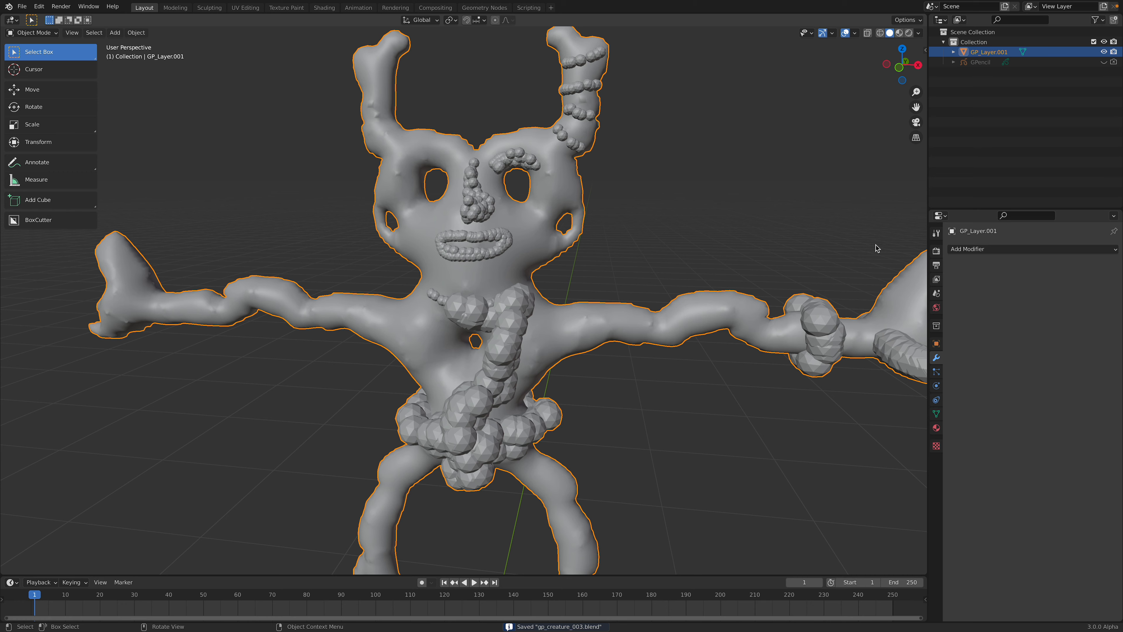
# Add a Mirror modifier on the X axis with X bisect enabled to the creature, and save the file
pyautogui.click(973, 251)
pyautogui.click(929, 368)
pyautogui.moveTo(729, 367); pyautogui.dragTo(750, 352, button='middle')
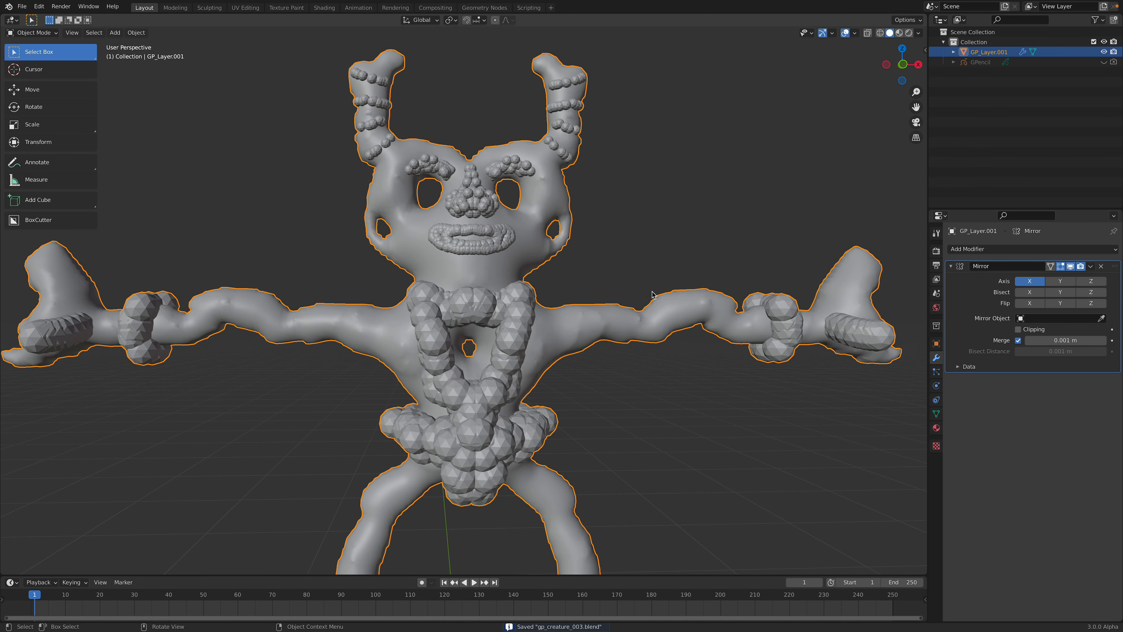
pyautogui.click(1026, 293)
pyautogui.moveTo(648, 275); pyautogui.dragTo(581, 334, button='middle')
pyautogui.hotkey('alt', 'a')
pyautogui.moveTo(581, 334); pyautogui.dragTo(616, 321, button='middle')
pyautogui.hotkey('ctrl', 's')
pyautogui.click(617, 321)
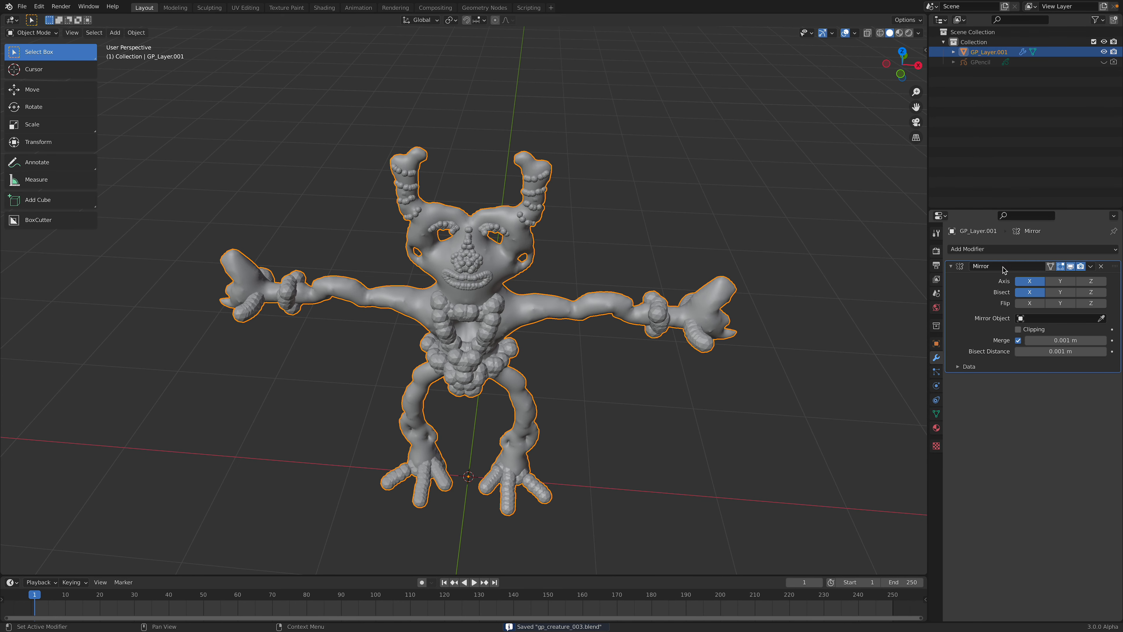
# Add a Remesh modifier in Voxel mode after the Mirror and set its voxel size to 0.02 m
pyautogui.click(1006, 250)
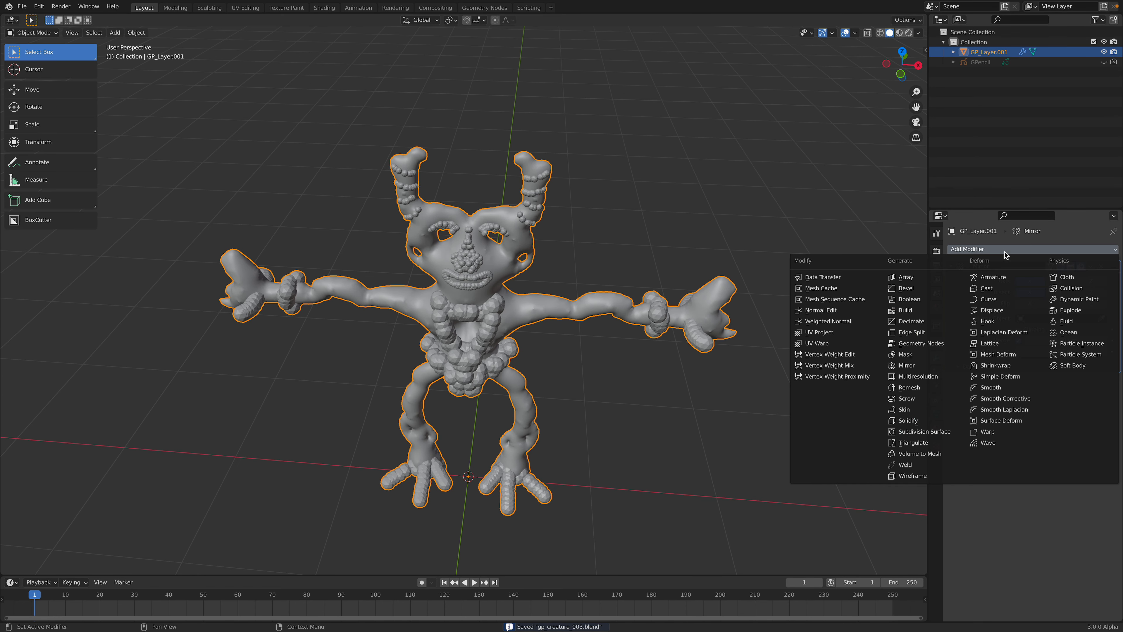
pyautogui.click(931, 389)
pyautogui.scroll(1, 592, 379)
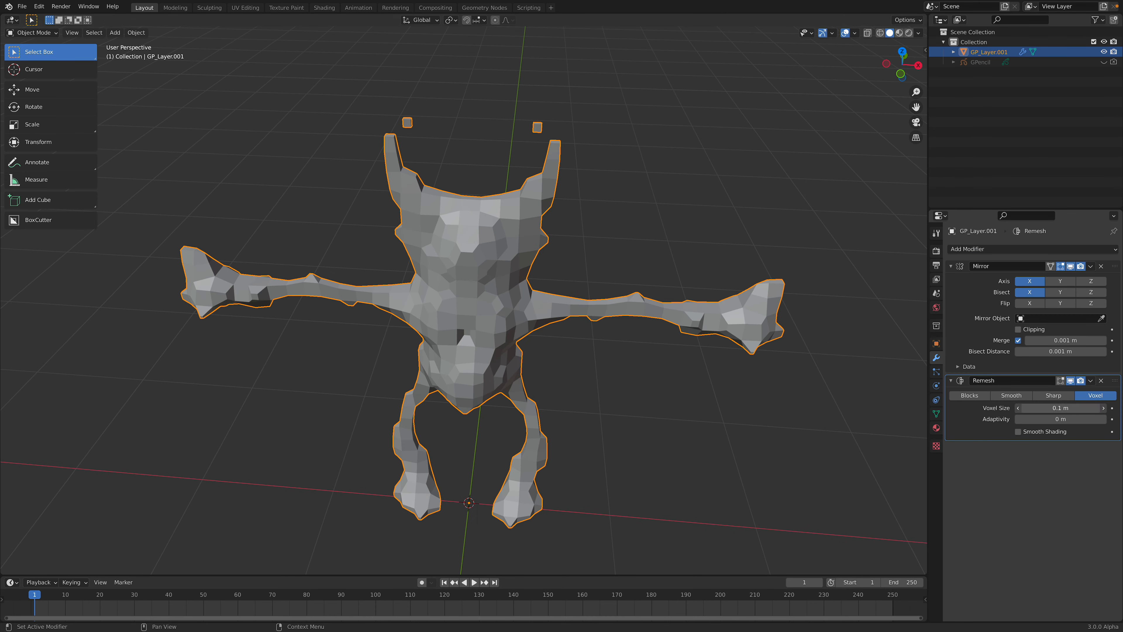
pyautogui.click(1048, 408)
pyautogui.write('0.02')
pyautogui.press('Return')
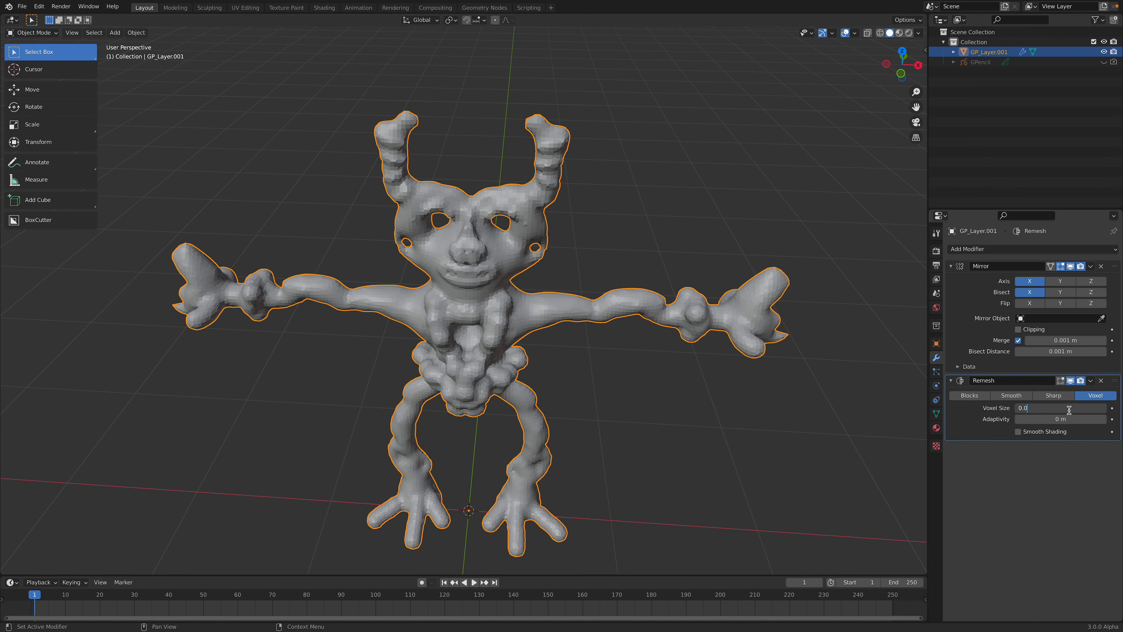
# Try a Remesh voxel size of 0.03 m and set it back to 0.02 m
pyautogui.write('3')
pyautogui.press('Return')
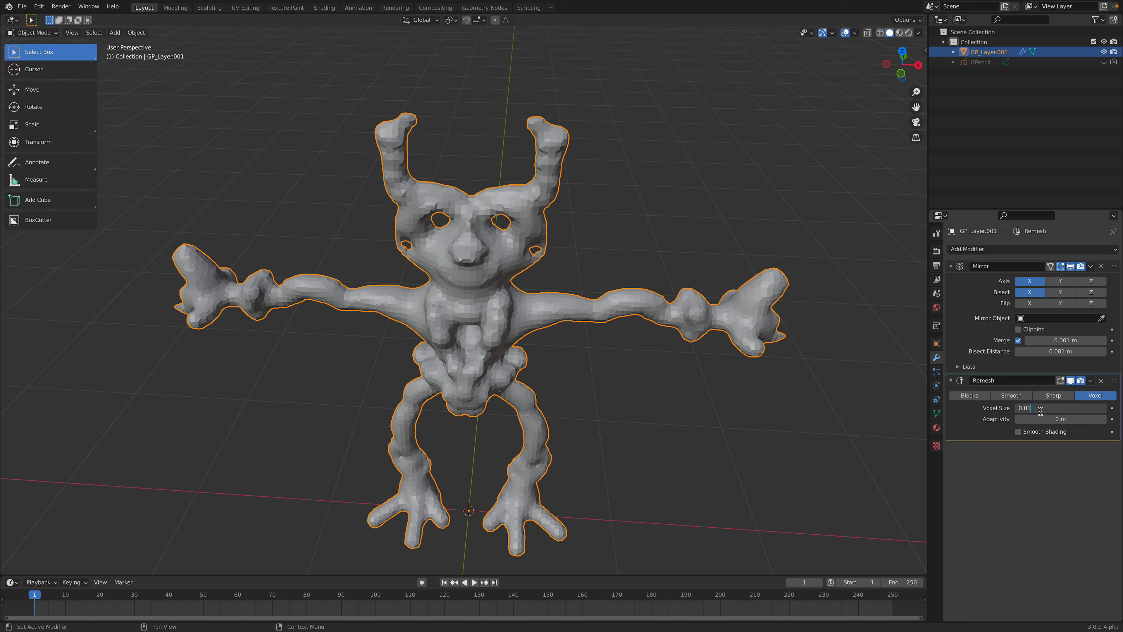
pyautogui.click(1040, 411)
pyautogui.write('0.02')
pyautogui.press('Return')
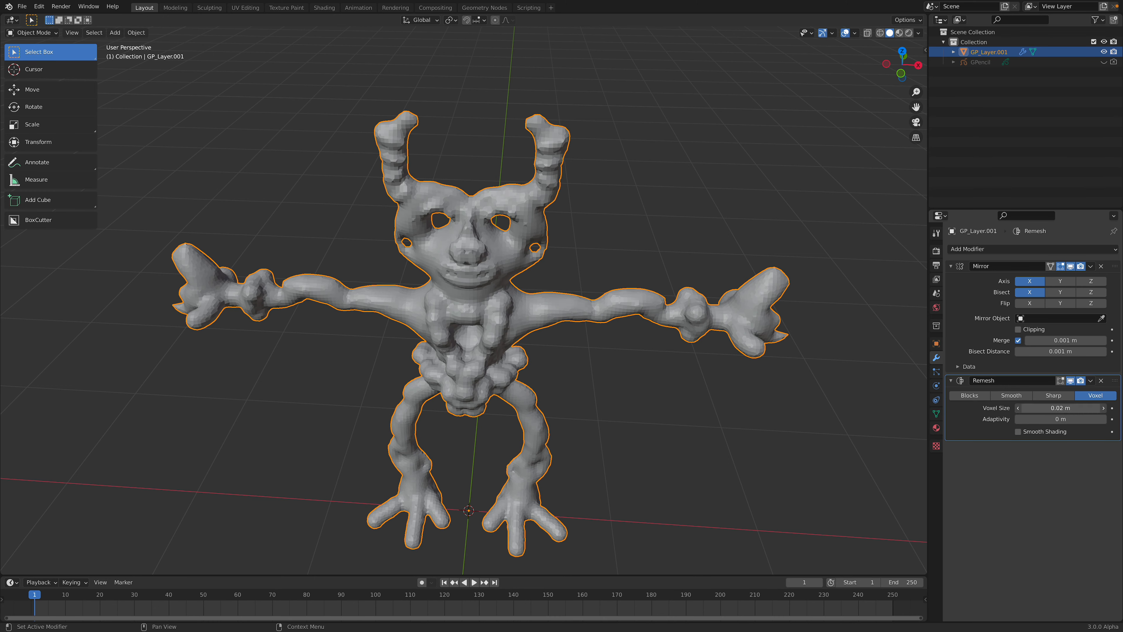
# Apply the Remesh and Mirror modifiers and check the resulting mesh in Edit Mode before returning to Object Mode
pyautogui.press('Return')
pyautogui.hotkey('ctrl', 'a')
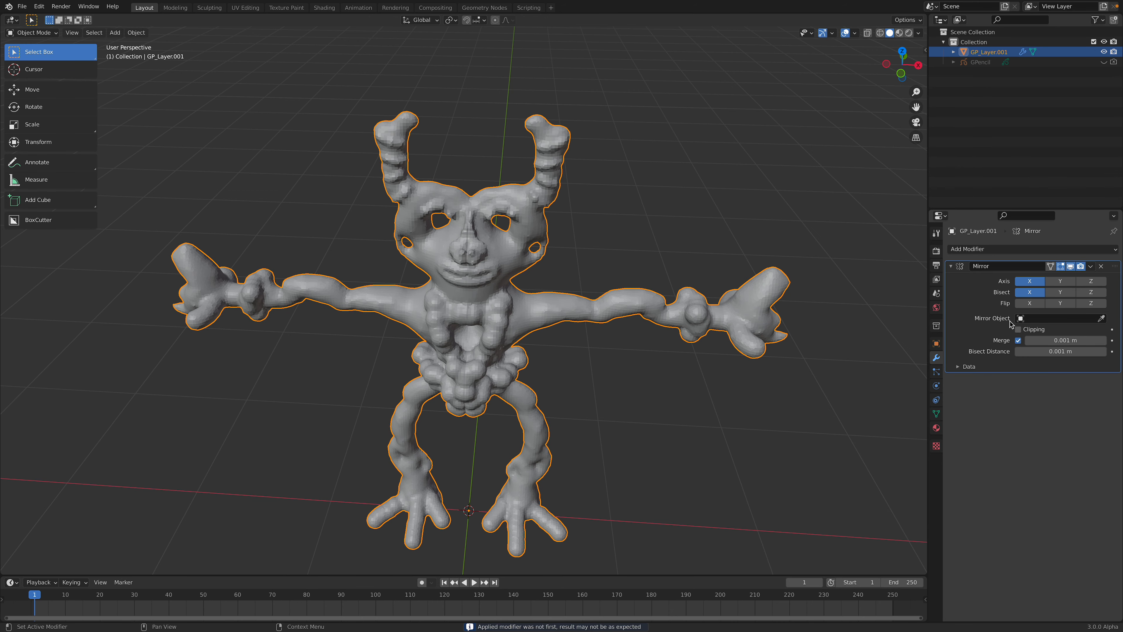
pyautogui.hotkey('ctrl', 'a')
pyautogui.moveTo(690, 411); pyautogui.dragTo(551, 268, button='middle')
pyautogui.press('Tab')
pyautogui.press('Tab')
pyautogui.scroll(-2, 553, 282)
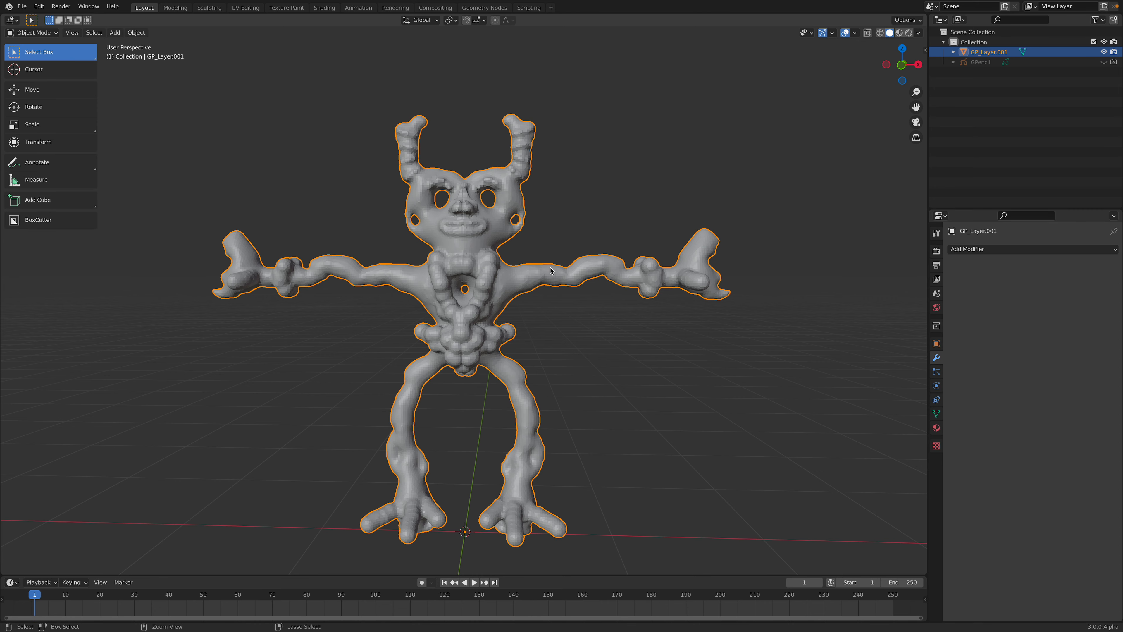
# Inspect the remeshed creature in Edit Mode, return to Object Mode and save the file
pyautogui.moveTo(484, 269); pyautogui.dragTo(494, 270, button='middle')
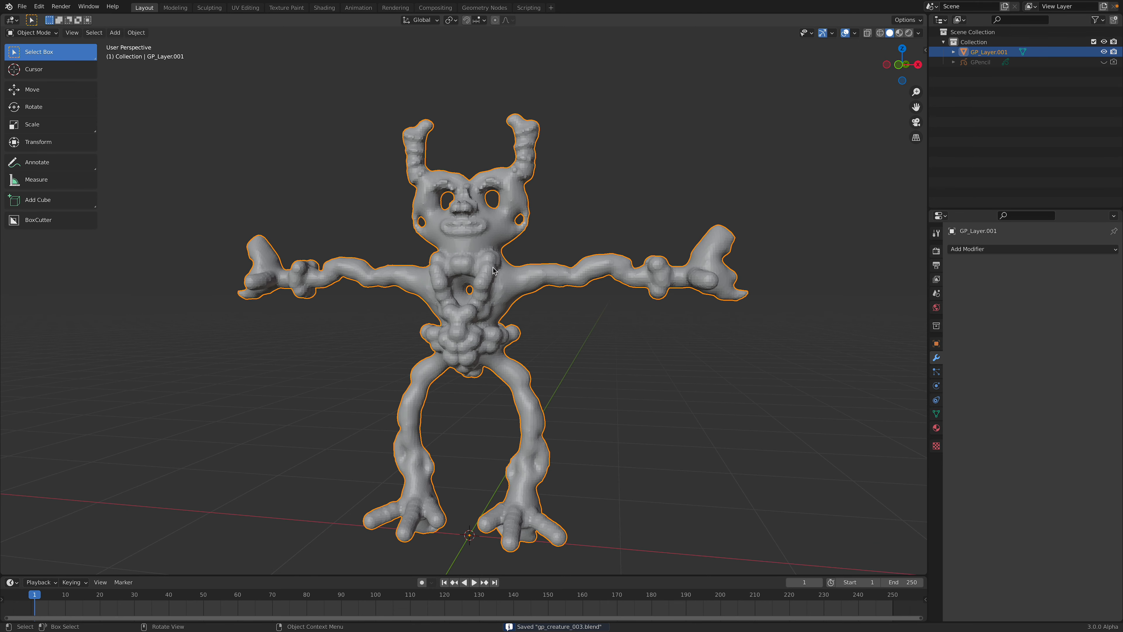
pyautogui.scroll(1, 528, 276)
pyautogui.press('Tab')
pyautogui.press('Tab')
pyautogui.scroll(-1, 493, 192)
pyautogui.moveTo(484, 250); pyautogui.dragTo(527, 266, button='middle')
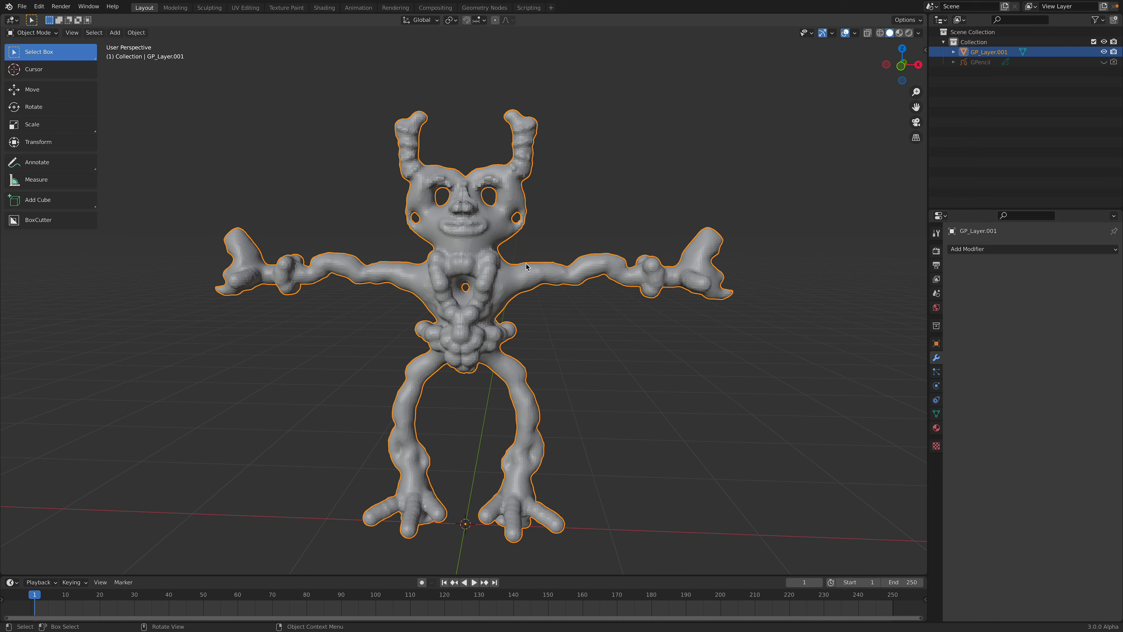
pyautogui.press('Tab')
pyautogui.press('Tab')
pyautogui.hotkey('ctrl', 's')
pyautogui.moveTo(523, 282); pyautogui.dragTo(647, 313, button='middle')
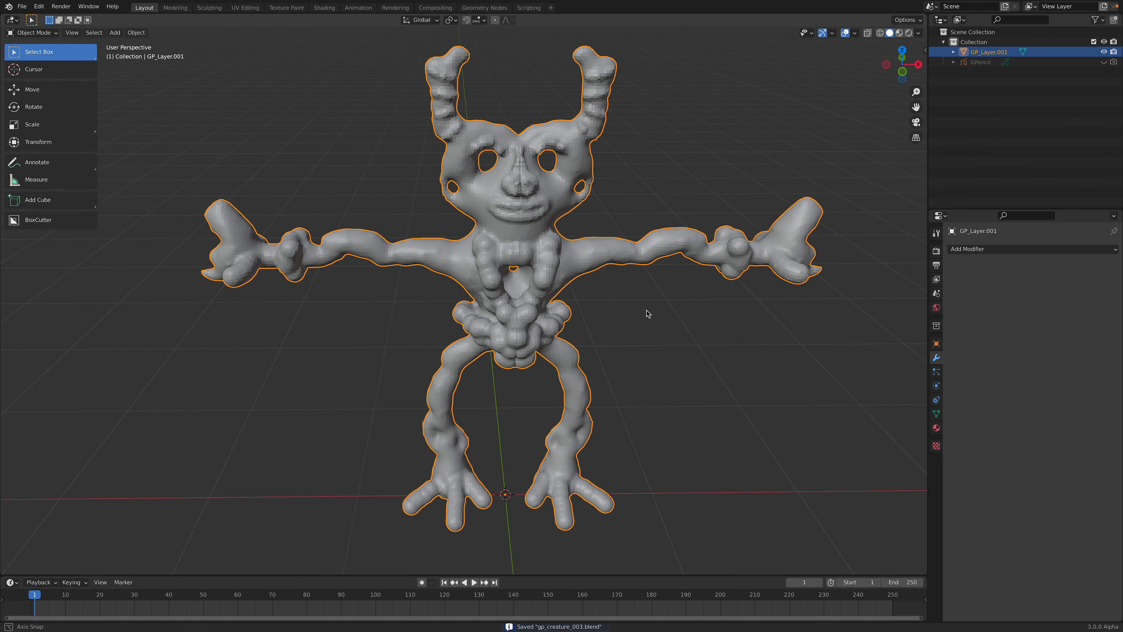
# Unwrap the creature's entire mesh with Smart UV Project at a 66° angle limit, then return to Object Mode
pyautogui.press('Tab')
pyautogui.press('a')
pyautogui.press('F3')
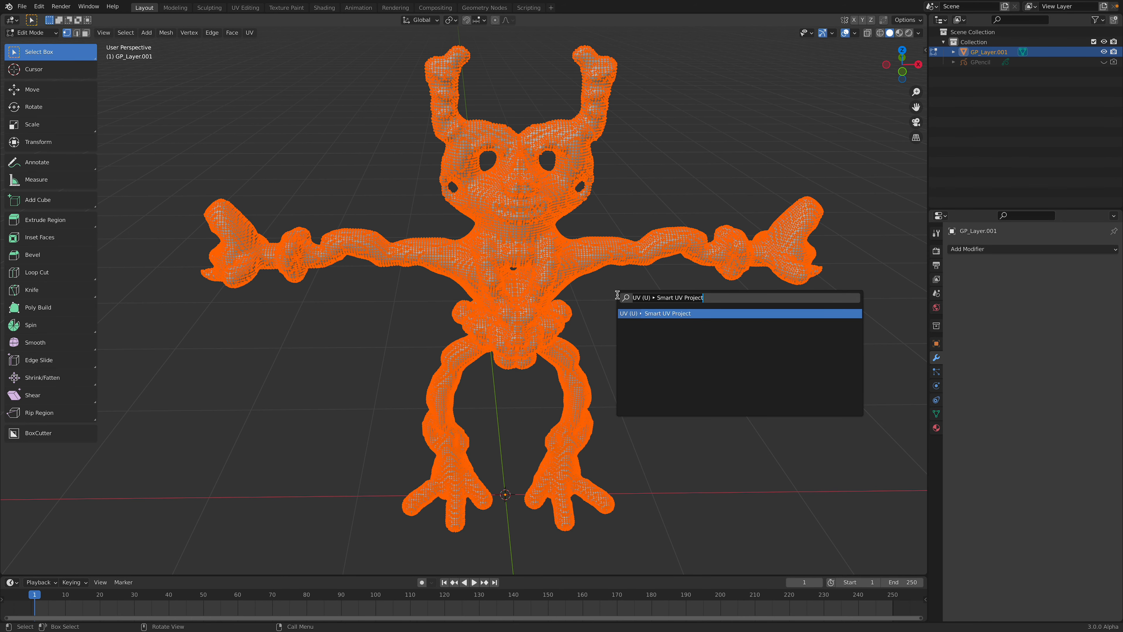
pyautogui.press('Return')
pyautogui.click(604, 375)
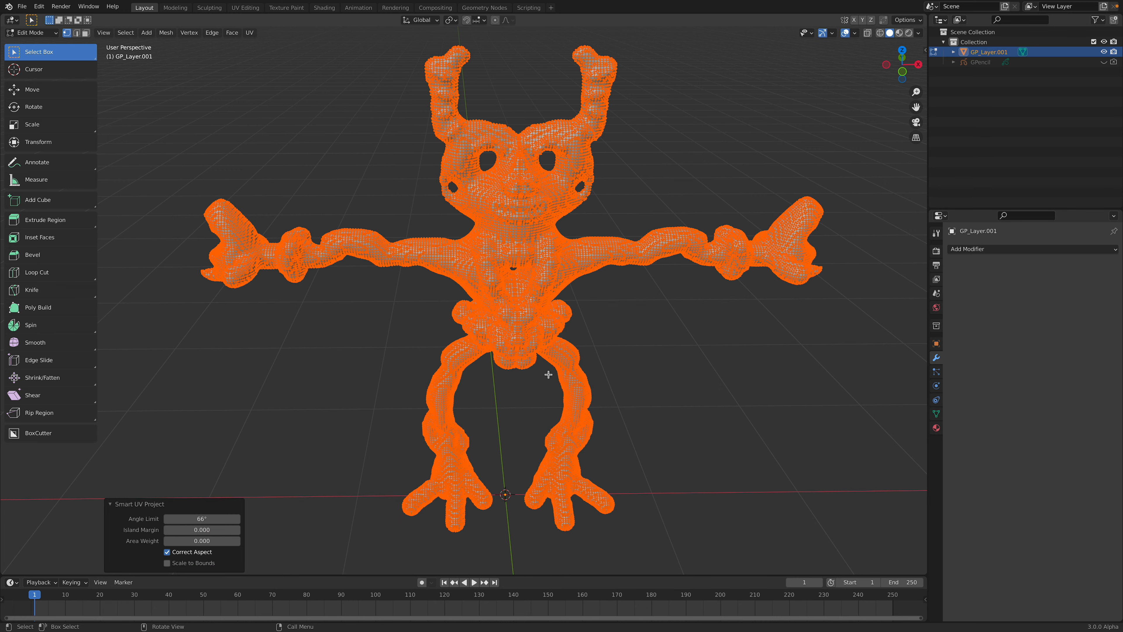
pyautogui.press('Tab')
pyautogui.click(38, 33)
pyautogui.click(37, 44)
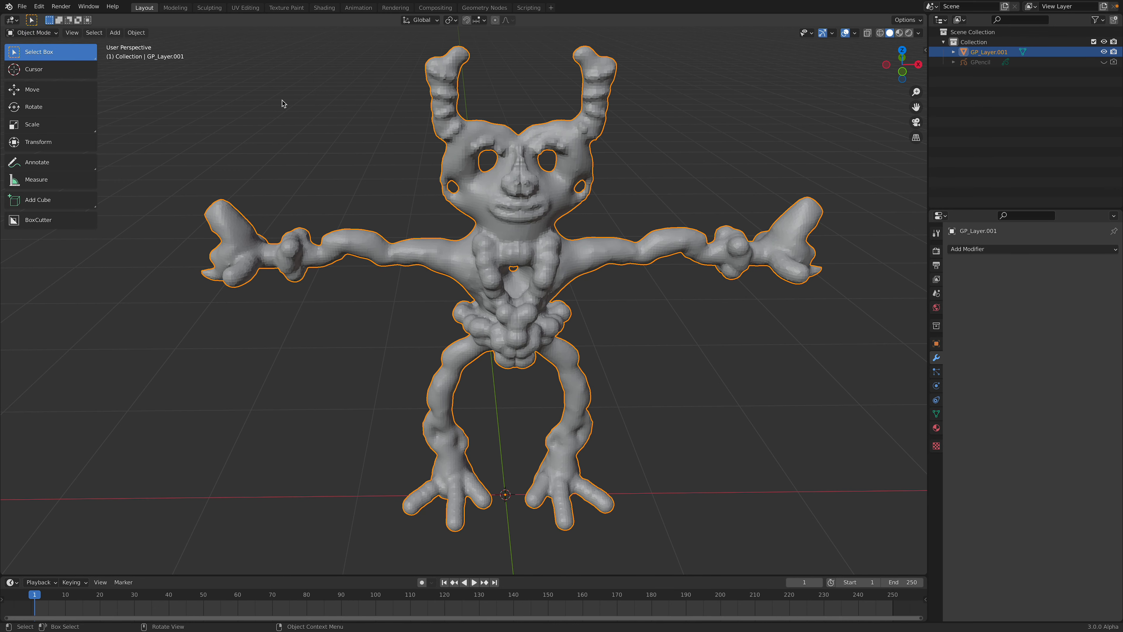
pyautogui.moveTo(507, 201); pyautogui.dragTo(502, 178, button='middle')
pyautogui.moveTo(542, 220); pyautogui.dragTo(534, 232, button='middle')
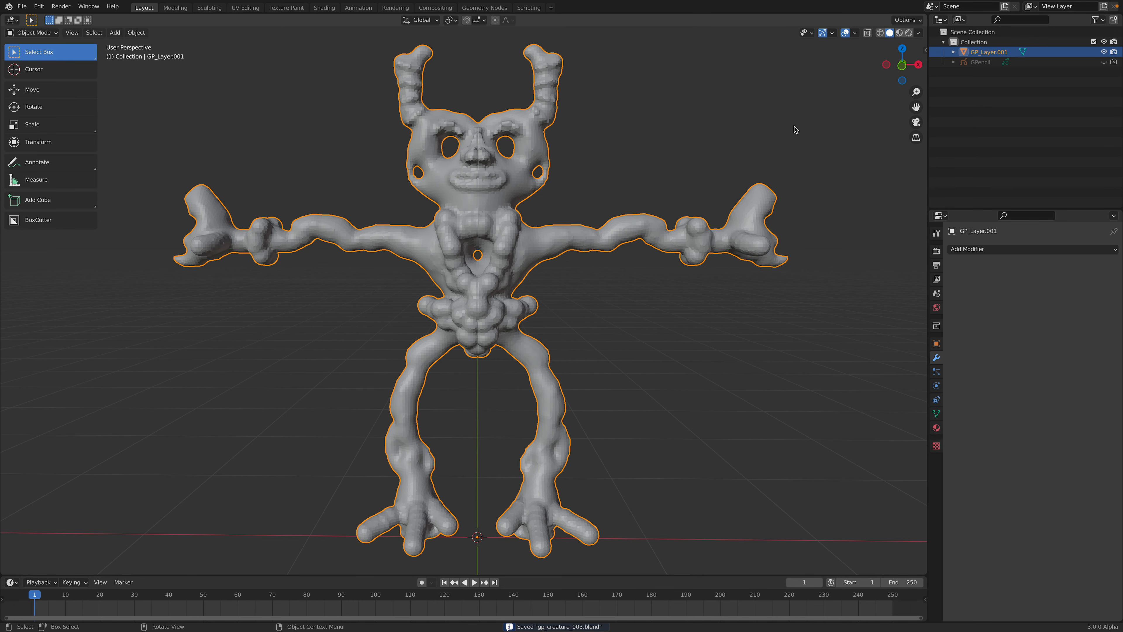
# Switch the creature to Texture Paint mode and add a black 1024 × 1024 px Base Color texture slot
pyautogui.click(924, 47)
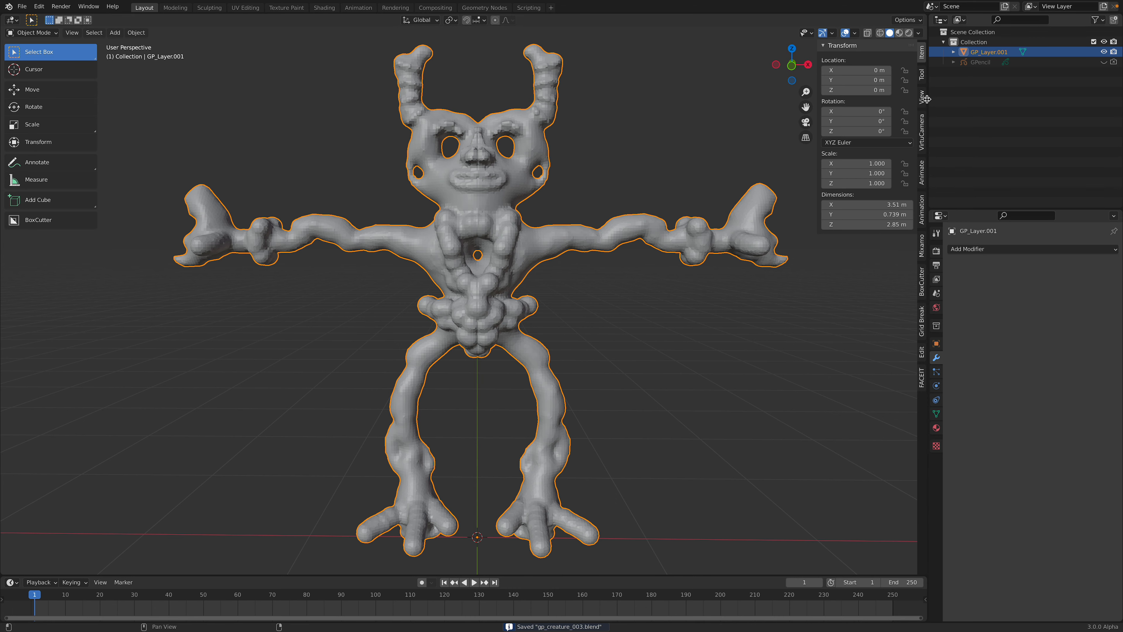
pyautogui.click(44, 33)
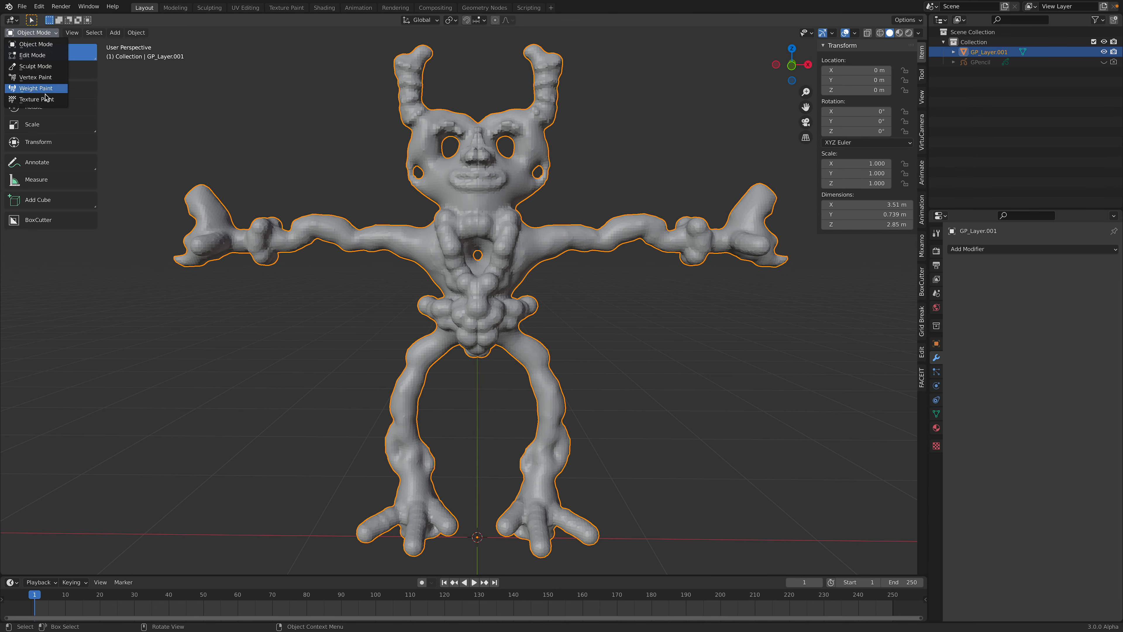
pyautogui.click(36, 99)
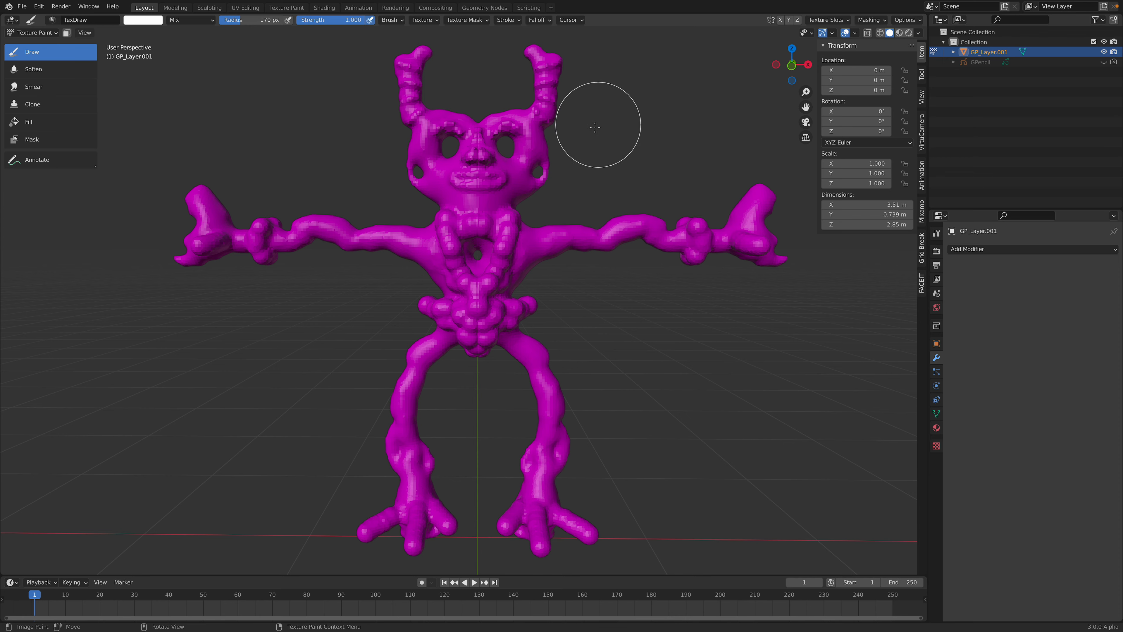
pyautogui.click(922, 74)
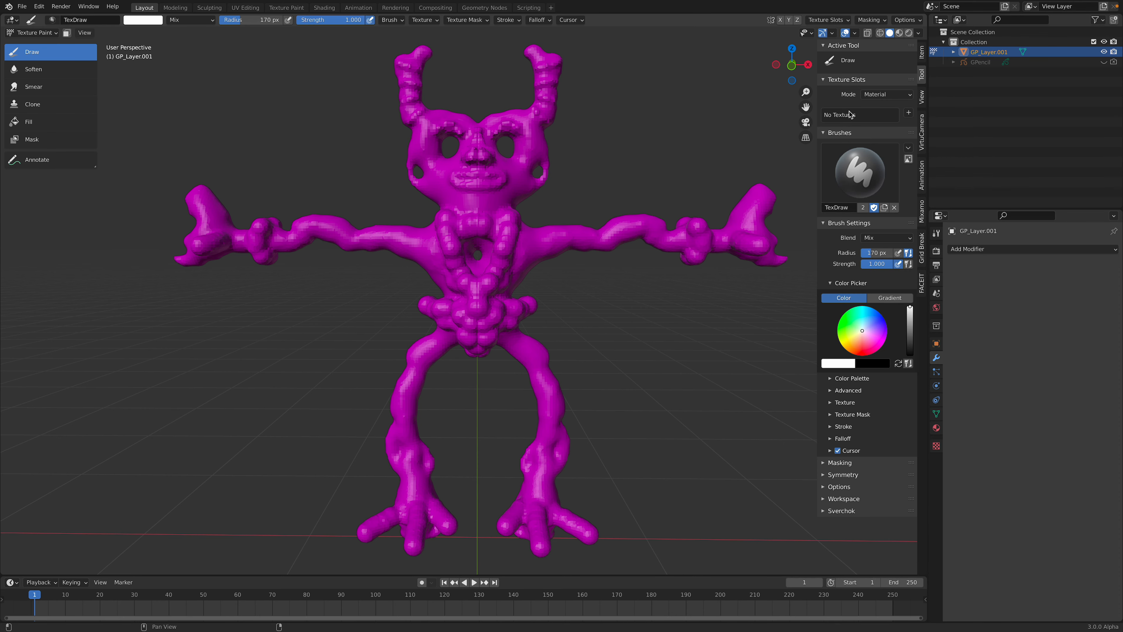
pyautogui.click(909, 114)
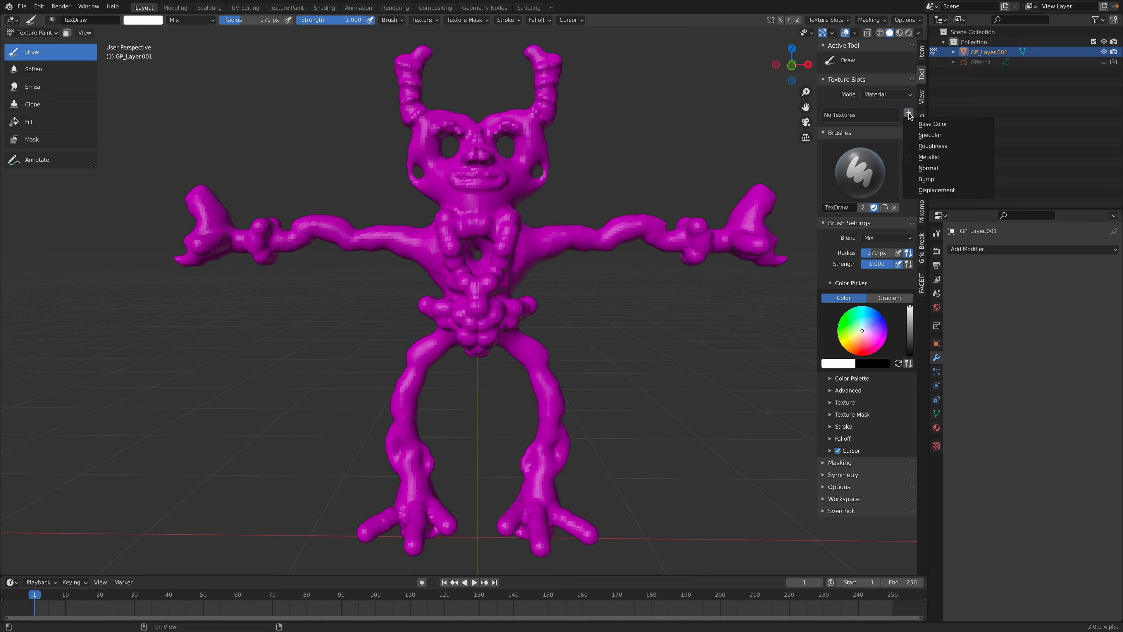
pyautogui.click(932, 125)
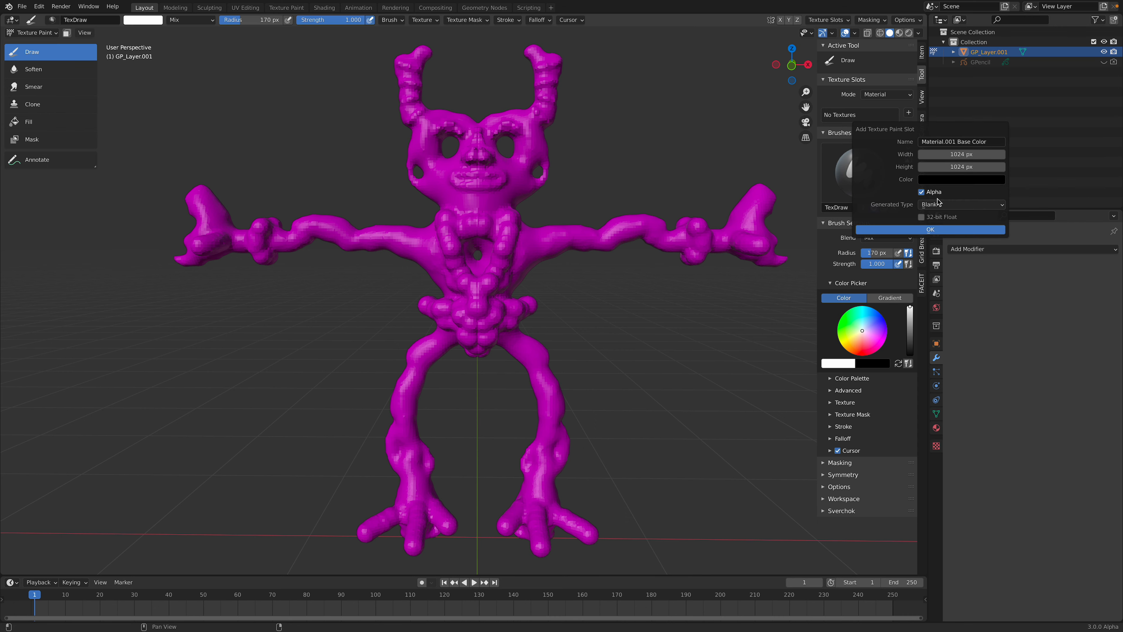
pyautogui.click(919, 229)
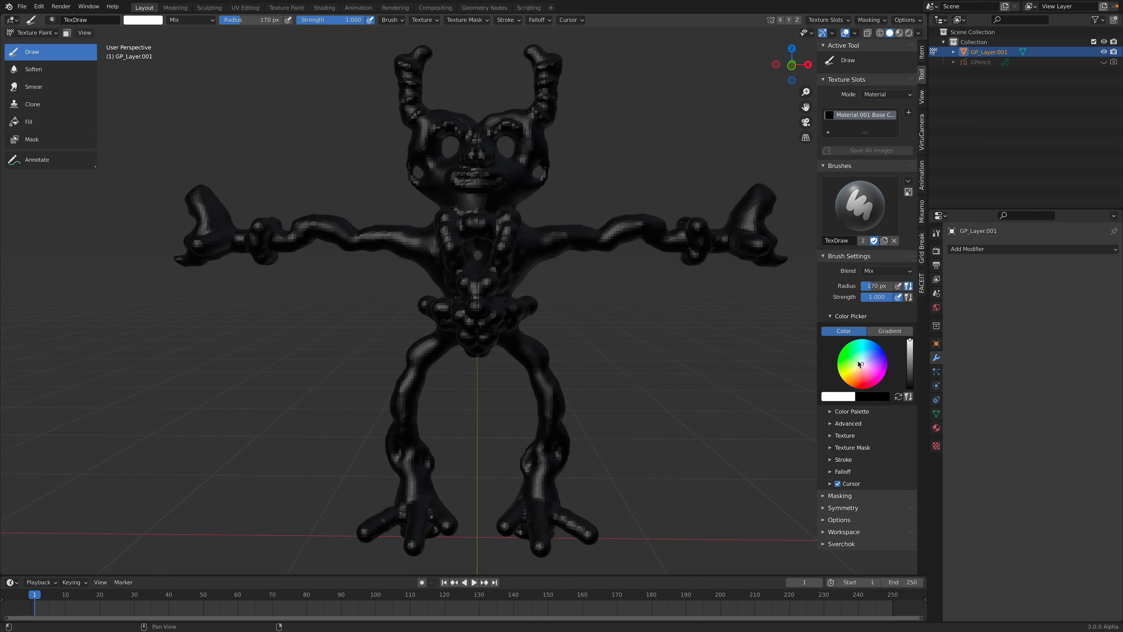
# Paint the front of the creature's head, torso, arms and legs pink with the 170 px Draw brush
pyautogui.moveTo(861, 367); pyautogui.dragTo(862, 369)
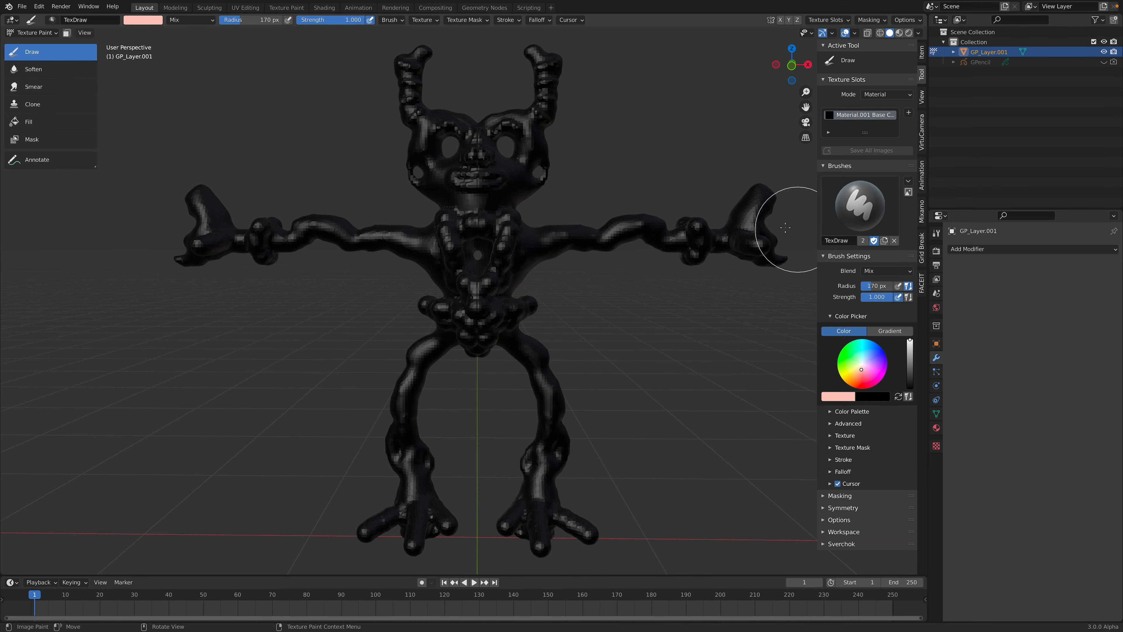
pyautogui.scroll(-2, 751, 214)
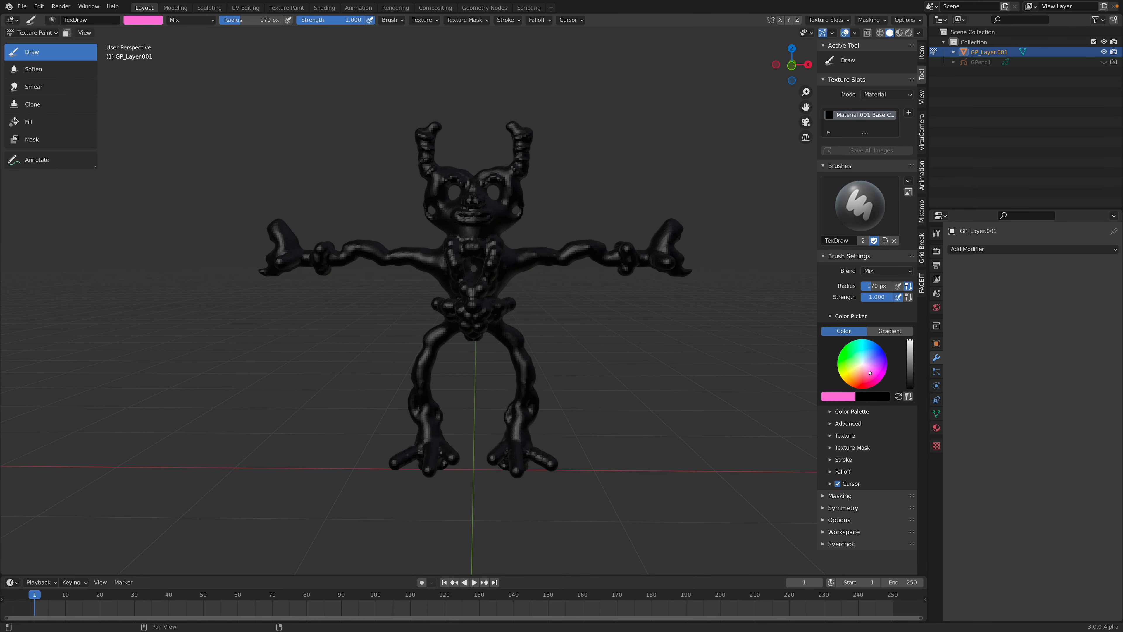
pyautogui.scroll(-2, 464, 275)
pyautogui.moveTo(420, 252)
pyautogui.mouseDown()
pyautogui.moveTo(381, 259)
pyautogui.moveTo(475, 243)
pyautogui.moveTo(438, 400)
pyautogui.mouseUp()
pyautogui.scroll(2, 464, 373)
pyautogui.moveTo(509, 348); pyautogui.dragTo(500, 458)
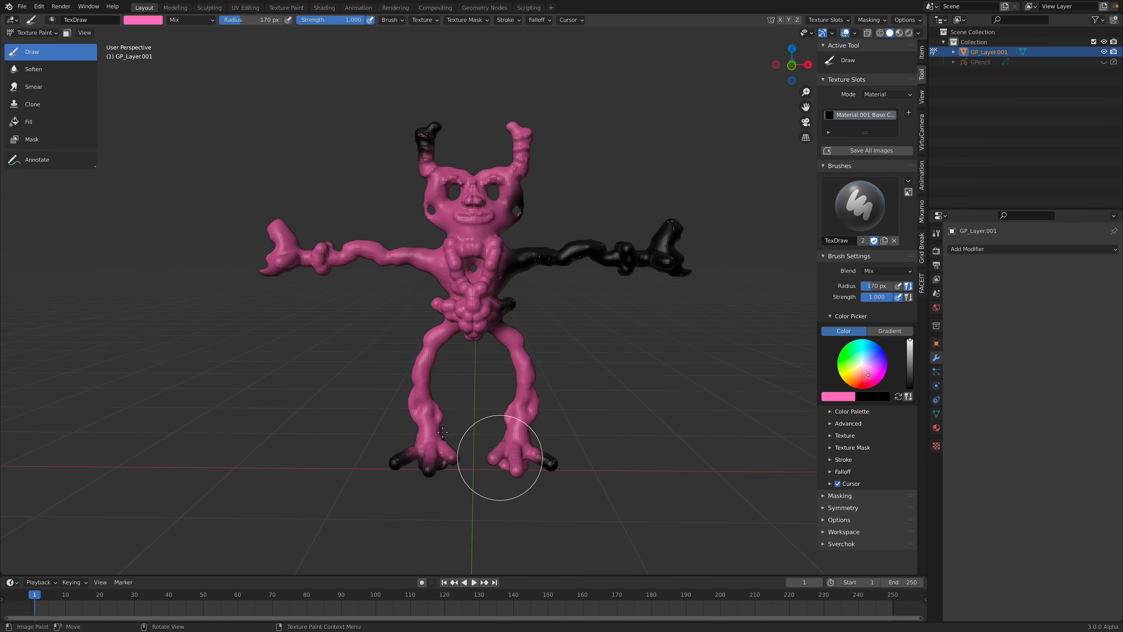
pyautogui.moveTo(385, 445); pyautogui.dragTo(415, 455)
pyautogui.moveTo(532, 271)
pyautogui.mouseDown()
pyautogui.moveTo(660, 249)
pyautogui.moveTo(494, 322)
pyautogui.moveTo(511, 179)
pyautogui.moveTo(413, 139)
pyautogui.mouseUp()
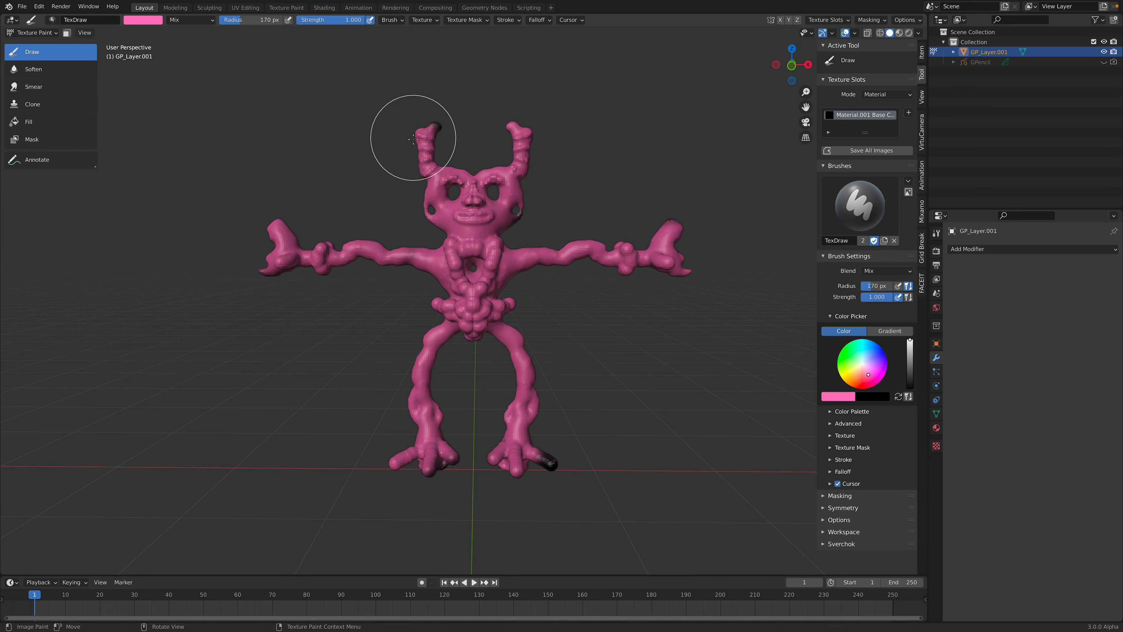
pyautogui.moveTo(539, 443)
pyautogui.mouseDown()
pyautogui.moveTo(476, 476)
pyautogui.moveTo(441, 466)
pyautogui.mouseUp()
# Cover the remaining black areas on the creature's sides, feet and back with the same pink
pyautogui.moveTo(441, 466)
pyautogui.mouseDown(button='middle')
pyautogui.moveTo(437, 438)
pyautogui.moveTo(331, 436)
pyautogui.mouseUp(button='middle')
pyautogui.moveTo(485, 473); pyautogui.dragTo(466, 490)
pyautogui.moveTo(467, 490); pyautogui.dragTo(394, 491, button='middle')
pyautogui.moveTo(421, 433)
pyautogui.mouseDown()
pyautogui.moveTo(418, 381)
pyautogui.moveTo(436, 359)
pyautogui.mouseUp()
pyautogui.moveTo(436, 359); pyautogui.dragTo(414, 372, button='middle')
pyautogui.scroll(-4, 413, 371)
pyautogui.moveTo(408, 296)
pyautogui.mouseDown()
pyautogui.moveTo(454, 286)
pyautogui.moveTo(401, 281)
pyautogui.moveTo(427, 196)
pyautogui.moveTo(467, 276)
pyautogui.moveTo(476, 431)
pyautogui.moveTo(459, 314)
pyautogui.moveTo(500, 278)
pyautogui.moveTo(526, 214)
pyautogui.moveTo(452, 313)
pyautogui.moveTo(414, 447)
pyautogui.mouseUp()
pyautogui.scroll(2, 454, 286)
pyautogui.scroll(2, 414, 447)
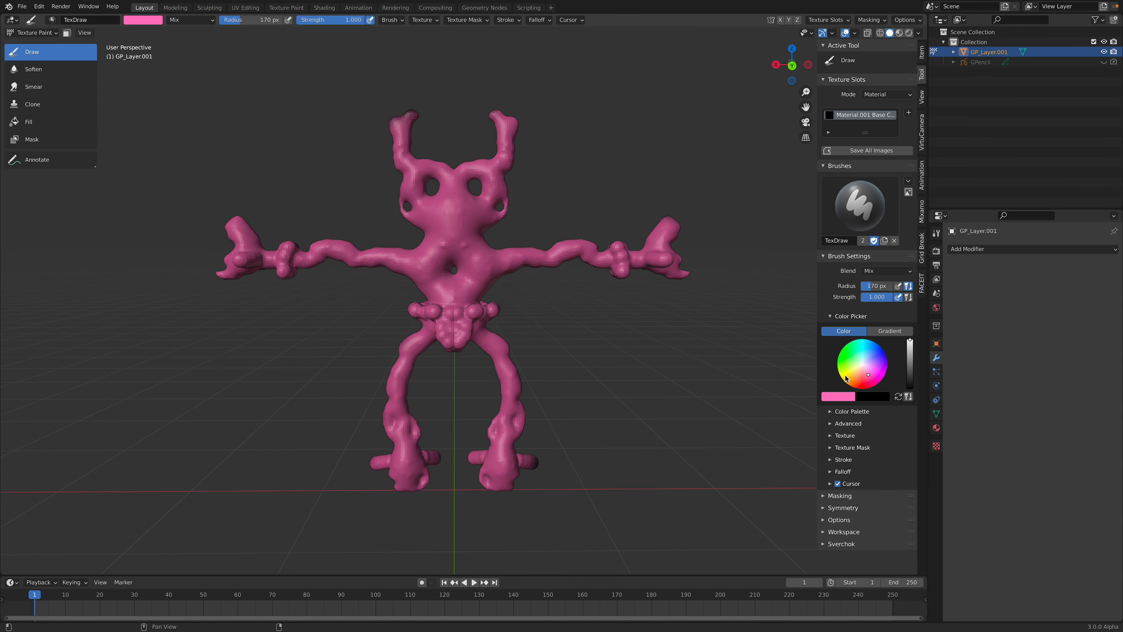
# Paint the creature's own right half blue from horn to foot, including the arm
pyautogui.moveTo(501, 196)
pyautogui.mouseDown()
pyautogui.moveTo(499, 124)
pyautogui.moveTo(476, 312)
pyautogui.moveTo(500, 477)
pyautogui.moveTo(501, 296)
pyautogui.moveTo(697, 244)
pyautogui.mouseUp()
pyautogui.moveTo(517, 255); pyautogui.dragTo(388, 263, button='middle')
pyautogui.moveTo(431, 115)
pyautogui.mouseDown()
pyautogui.moveTo(437, 282)
pyautogui.moveTo(418, 251)
pyautogui.moveTo(271, 241)
pyautogui.moveTo(429, 453)
pyautogui.moveTo(421, 351)
pyautogui.mouseUp()
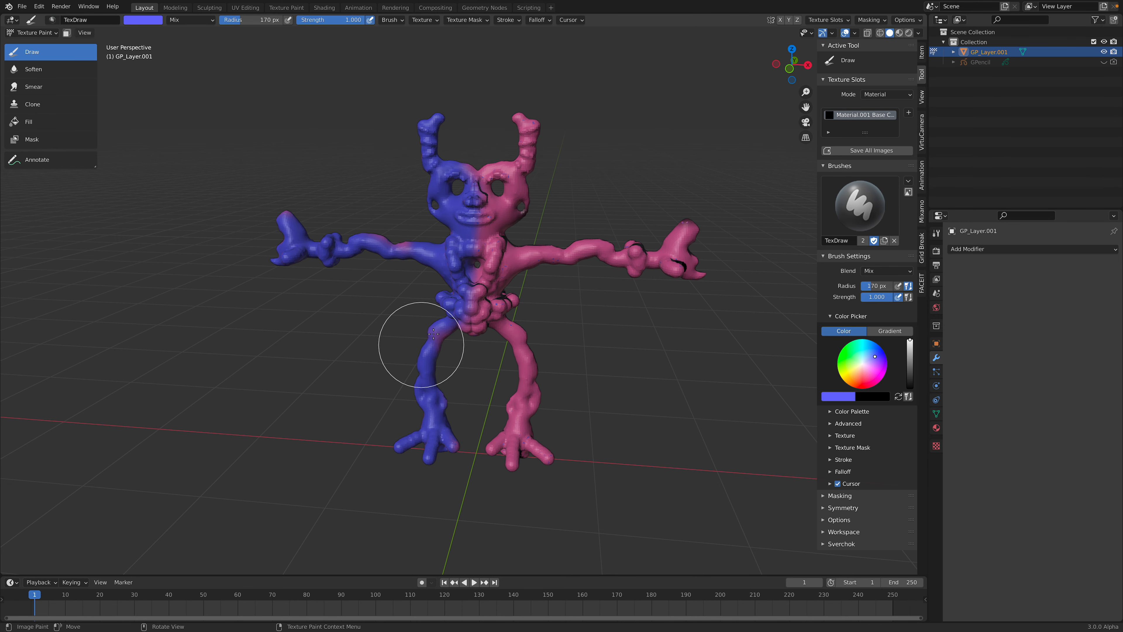
# Pick a yellow-green paint colour and set the Draw brush radius to 81 px
pyautogui.scroll(4, 431, 321)
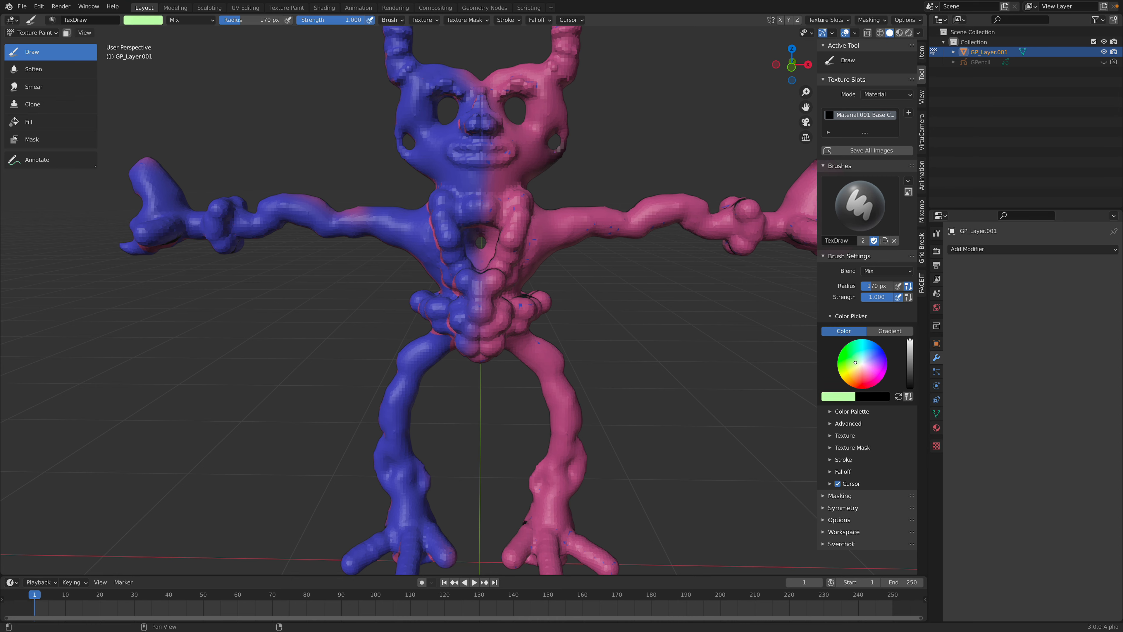
pyautogui.scroll(4, 451, 239)
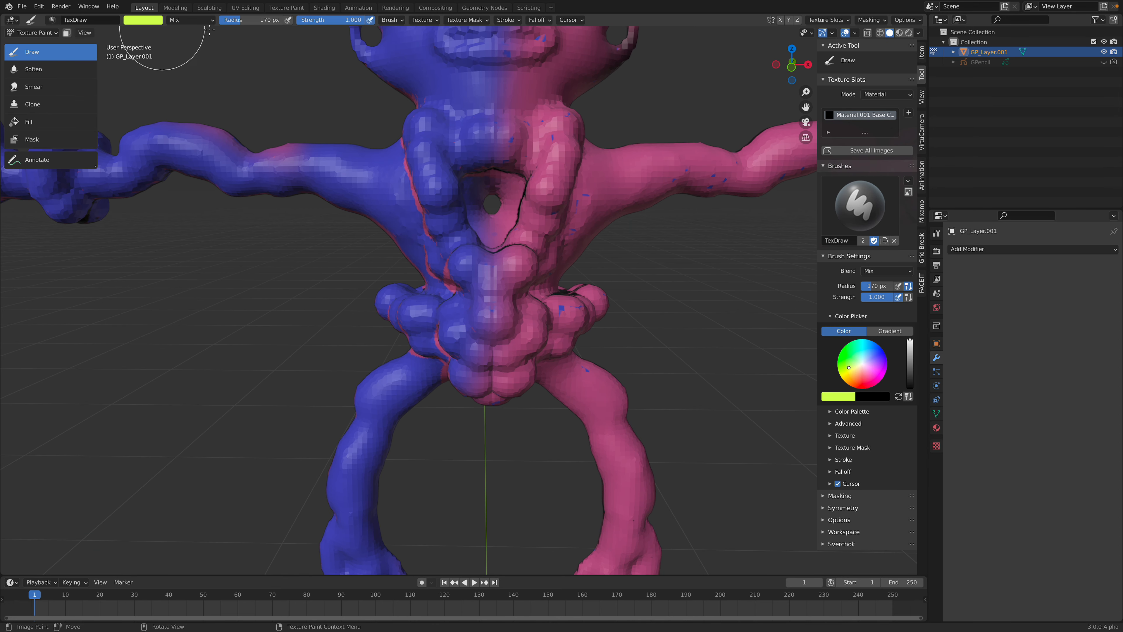
pyautogui.press('f')
pyautogui.click(391, 125)
pyautogui.keyDown('shift'); pyautogui.moveTo(412, 133); pyautogui.dragTo(412, 195, button='middle'); pyautogui.keyUp('shift')
pyautogui.moveTo(428, 190)
pyautogui.mouseDown()
pyautogui.moveTo(561, 194)
pyautogui.moveTo(433, 264)
pyautogui.moveTo(442, 290)
pyautogui.moveTo(493, 283)
pyautogui.moveTo(531, 228)
pyautogui.mouseUp()
pyautogui.scroll(-1, 530, 230)
pyautogui.hotkey('ctrl', 'z')
# Enable X-axis paint symmetry and paint the raised chest bands and the ball cluster at the waist yellow-green
pyautogui.click(780, 20)
pyautogui.scroll(-1, 538, 216)
pyautogui.moveTo(438, 246)
pyautogui.mouseDown()
pyautogui.moveTo(537, 227)
pyautogui.moveTo(517, 306)
pyautogui.moveTo(489, 340)
pyautogui.moveTo(552, 338)
pyautogui.moveTo(472, 412)
pyautogui.mouseUp()
pyautogui.moveTo(580, 338); pyautogui.dragTo(412, 346, button='middle')
pyautogui.moveTo(391, 372)
pyautogui.mouseDown()
pyautogui.moveTo(464, 387)
pyautogui.moveTo(486, 449)
pyautogui.moveTo(482, 398)
pyautogui.moveTo(531, 389)
pyautogui.moveTo(371, 364)
pyautogui.mouseUp()
pyautogui.moveTo(371, 363); pyautogui.dragTo(552, 371, button='middle')
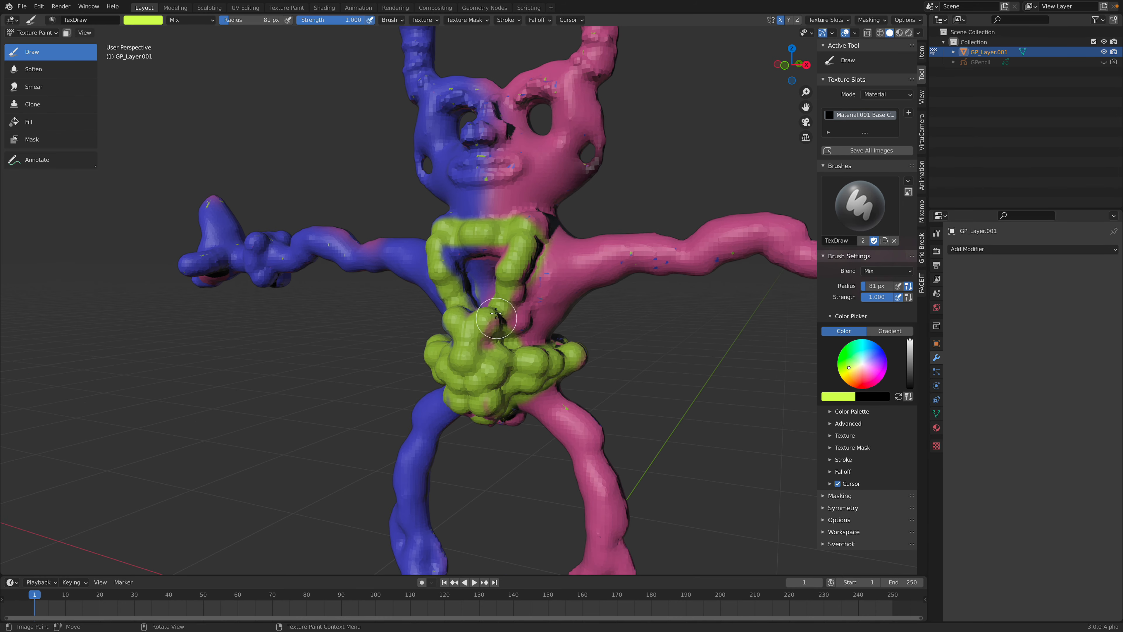
# Pick a green paint colour and paint the creature's lips with it
pyautogui.moveTo(500, 326); pyautogui.dragTo(527, 296, button='middle')
pyautogui.scroll(3, 526, 339)
pyautogui.keyDown('shift'); pyautogui.moveTo(533, 229); pyautogui.dragTo(600, 323, button='middle'); pyautogui.keyUp('shift')
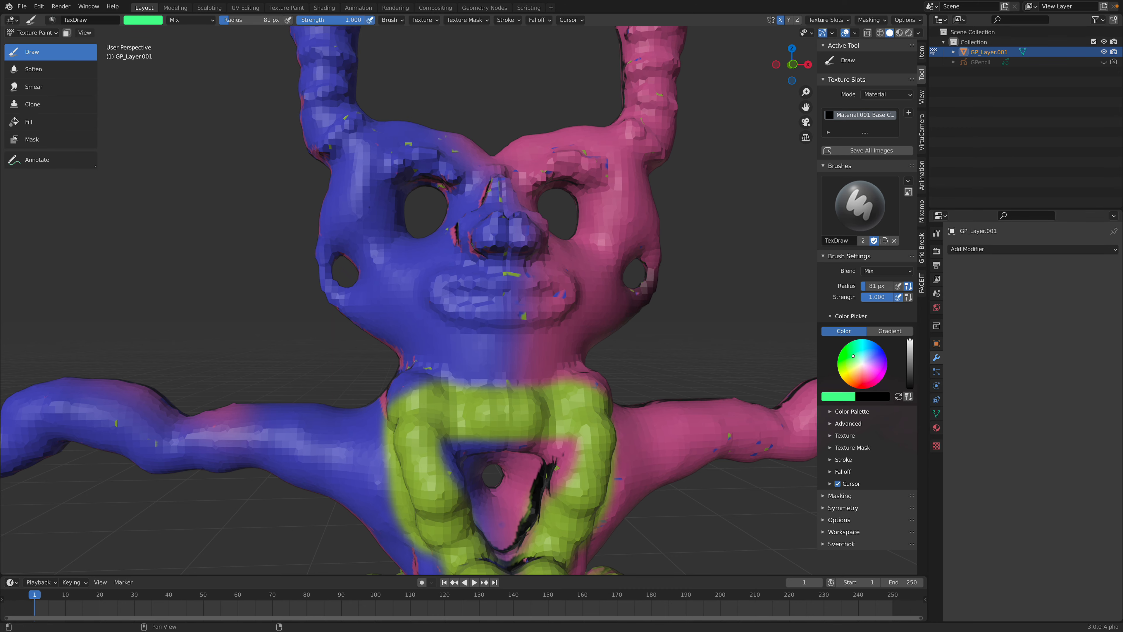
pyautogui.scroll(3, 539, 315)
pyautogui.moveTo(512, 366)
pyautogui.mouseDown()
pyautogui.moveTo(604, 311)
pyautogui.moveTo(537, 309)
pyautogui.moveTo(601, 328)
pyautogui.moveTo(515, 374)
pyautogui.moveTo(602, 306)
pyautogui.moveTo(580, 314)
pyautogui.moveTo(624, 334)
pyautogui.moveTo(521, 383)
pyautogui.moveTo(609, 301)
pyautogui.moveTo(662, 340)
pyautogui.mouseUp()
# Paint the nose light blue and the eyebrows bright green
pyautogui.moveTo(868, 356); pyautogui.dragTo(870, 355)
pyautogui.moveTo(533, 191)
pyautogui.mouseDown()
pyautogui.moveTo(517, 133)
pyautogui.moveTo(549, 243)
pyautogui.moveTo(556, 218)
pyautogui.mouseUp()
pyautogui.moveTo(516, 153)
pyautogui.mouseDown()
pyautogui.moveTo(575, 219)
pyautogui.moveTo(568, 233)
pyautogui.mouseUp()
pyautogui.scroll(-2, 570, 239)
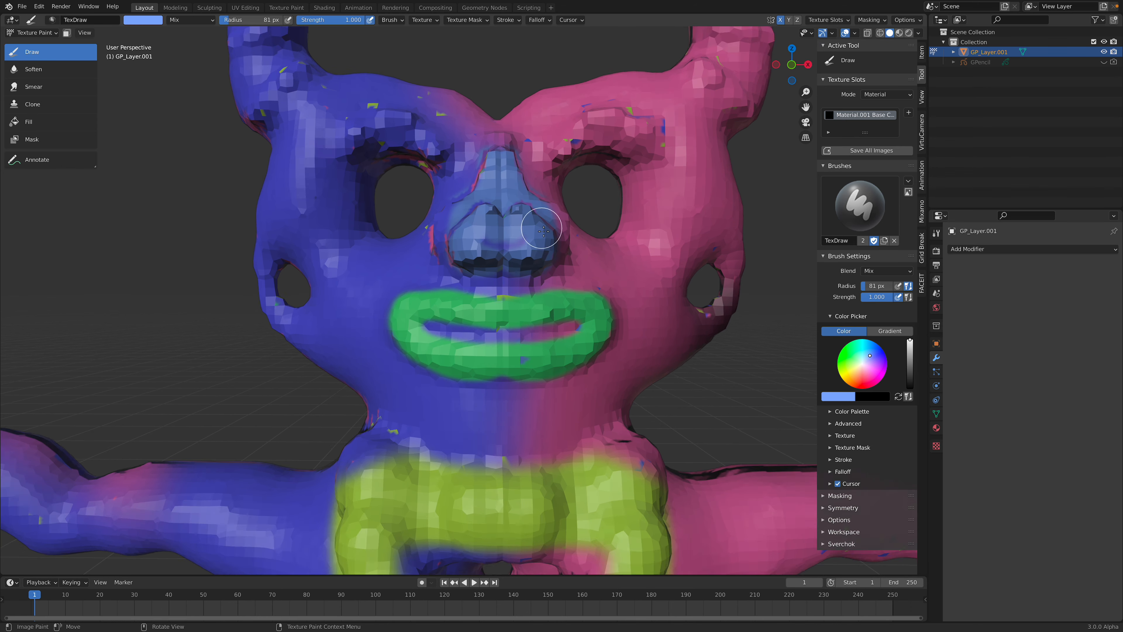
pyautogui.keyDown('shift'); pyautogui.moveTo(578, 261); pyautogui.dragTo(571, 300, button='middle'); pyautogui.keyUp('shift')
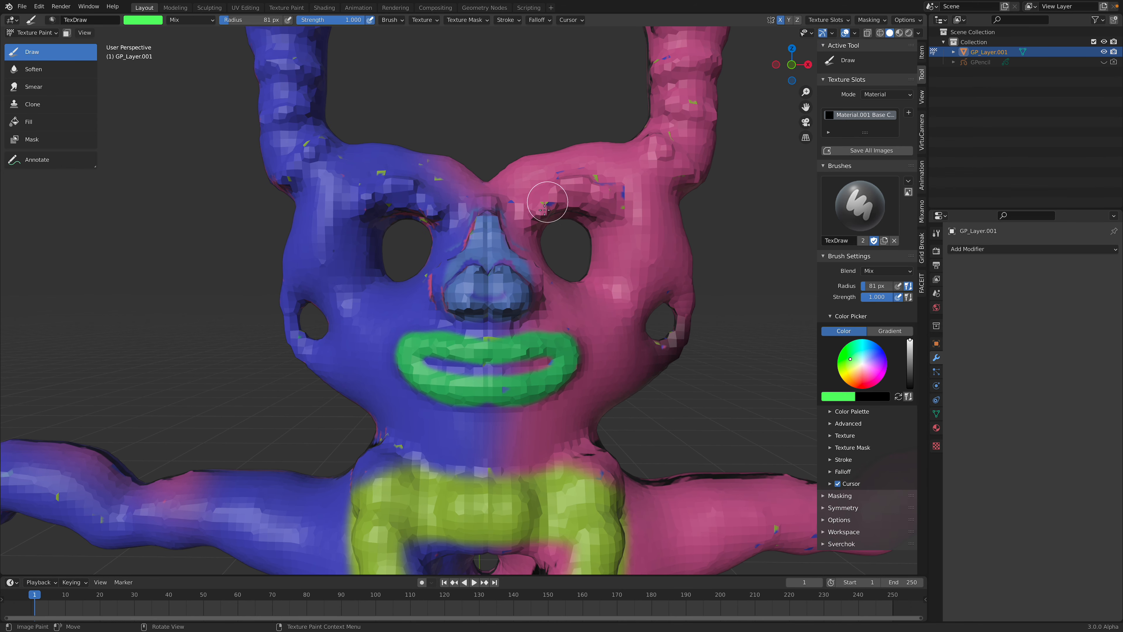
pyautogui.moveTo(545, 210); pyautogui.dragTo(606, 205)
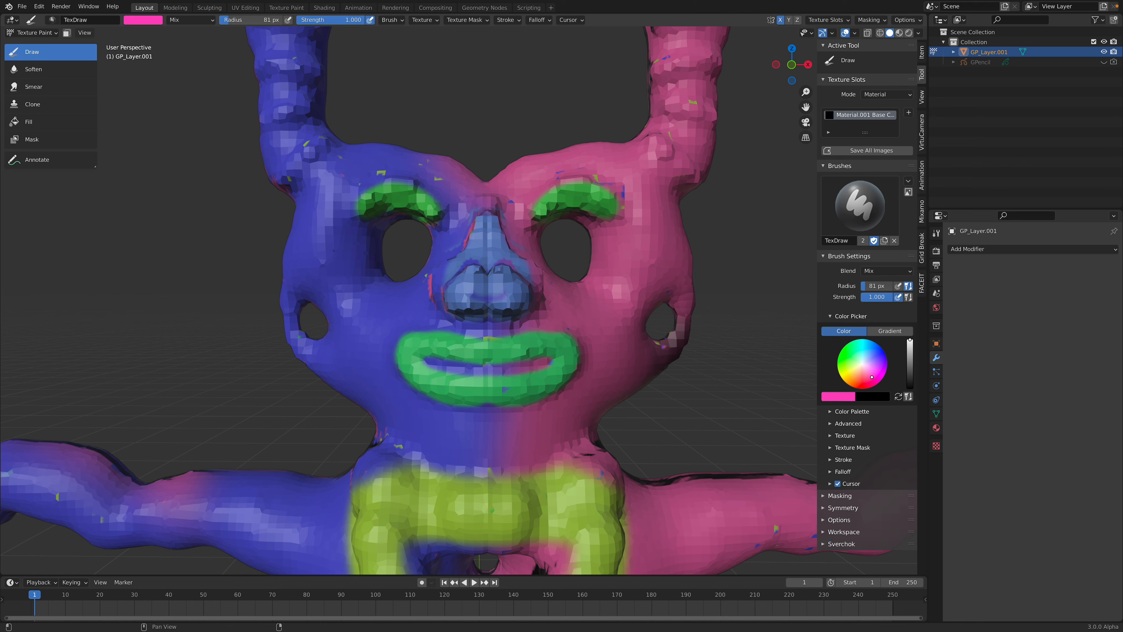
# Repaint the lips magenta, then blue, and finish them with a darkened indigo
pyautogui.moveTo(558, 372)
pyautogui.mouseDown()
pyautogui.moveTo(513, 350)
pyautogui.moveTo(579, 376)
pyautogui.moveTo(555, 401)
pyautogui.mouseUp()
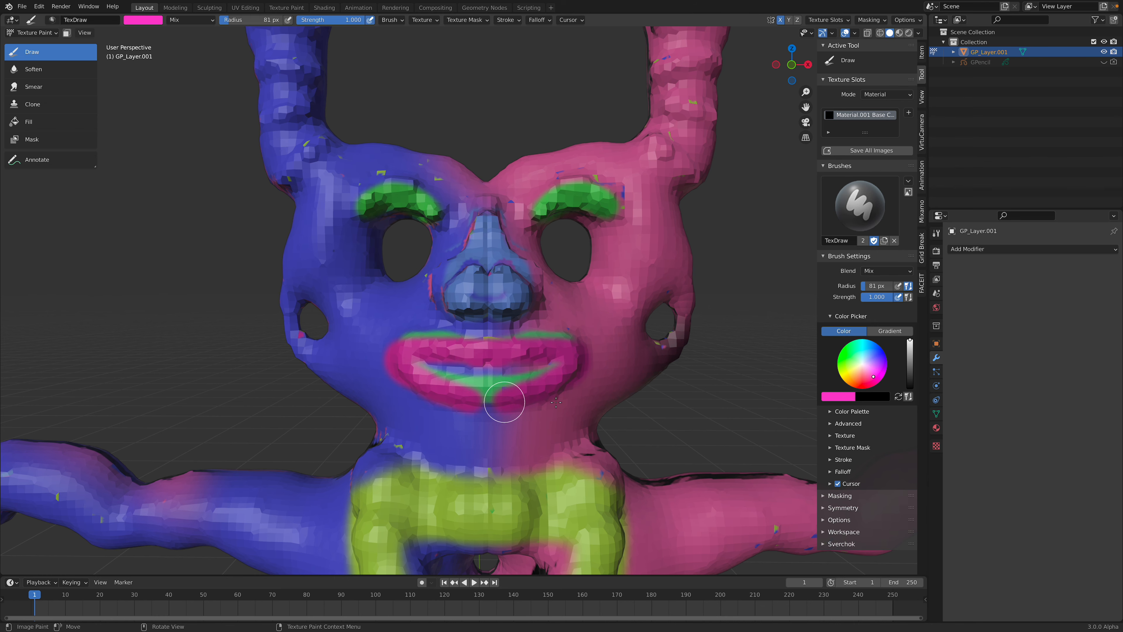
pyautogui.moveTo(502, 345)
pyautogui.mouseDown()
pyautogui.moveTo(575, 357)
pyautogui.moveTo(504, 397)
pyautogui.mouseUp()
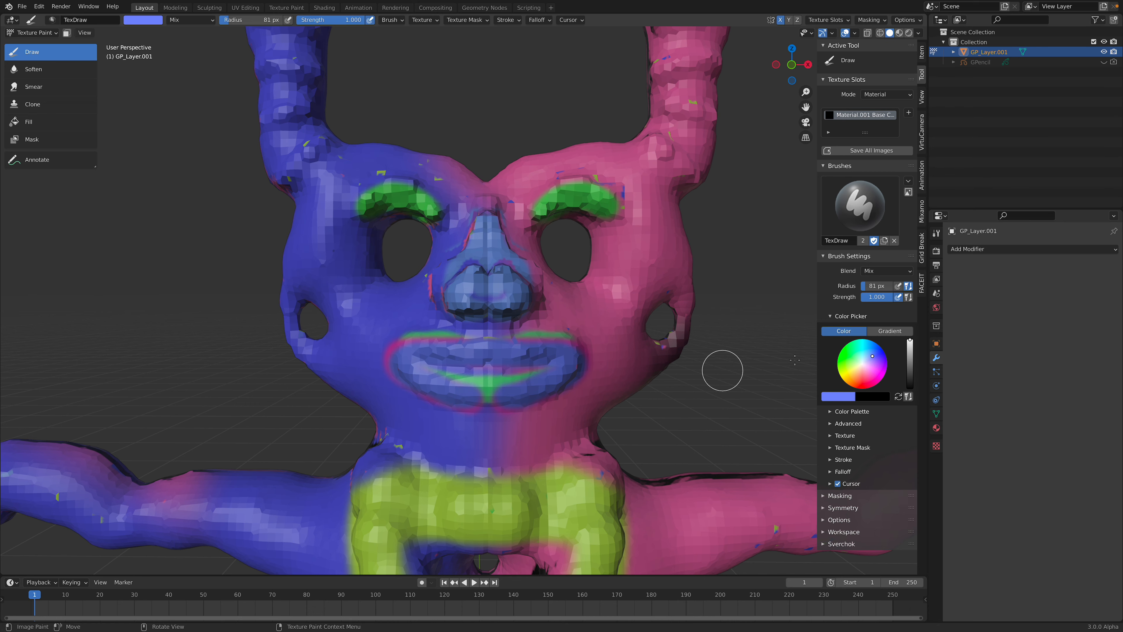
pyautogui.click(910, 358)
pyautogui.moveTo(511, 346)
pyautogui.mouseDown()
pyautogui.moveTo(571, 354)
pyautogui.moveTo(534, 384)
pyautogui.moveTo(494, 393)
pyautogui.moveTo(549, 338)
pyautogui.mouseUp()
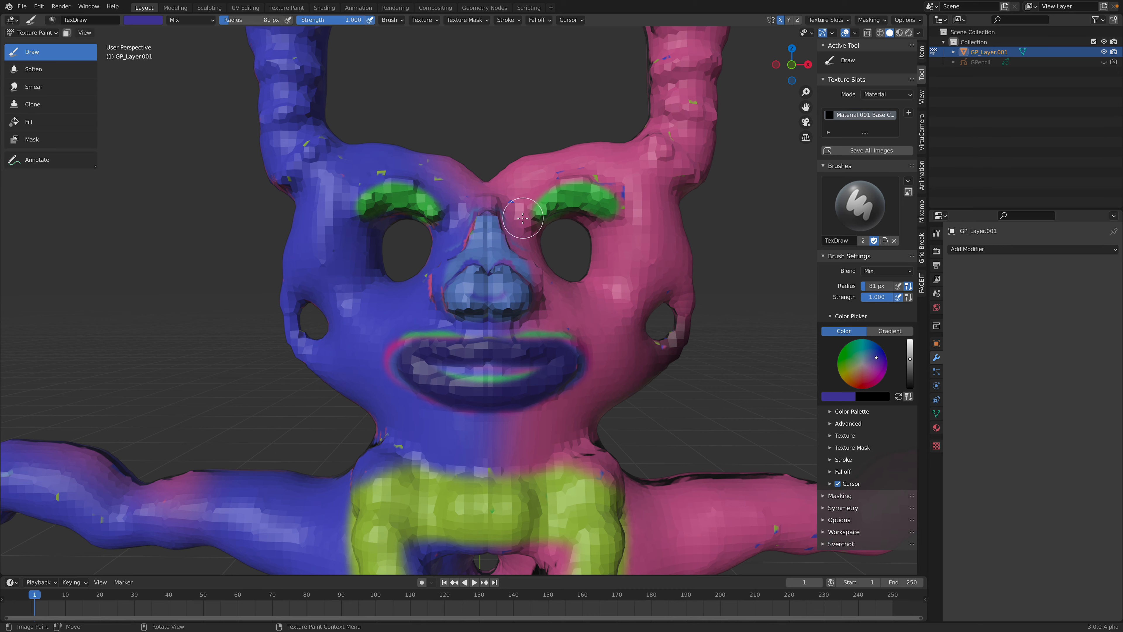
# Paint dark indigo stripes around the horns and brown bands over the wrist bulges
pyautogui.scroll(-2, 537, 199)
pyautogui.moveTo(606, 173)
pyautogui.mouseDown()
pyautogui.moveTo(648, 205)
pyautogui.moveTo(644, 86)
pyautogui.mouseUp()
pyautogui.scroll(-4, 629, 281)
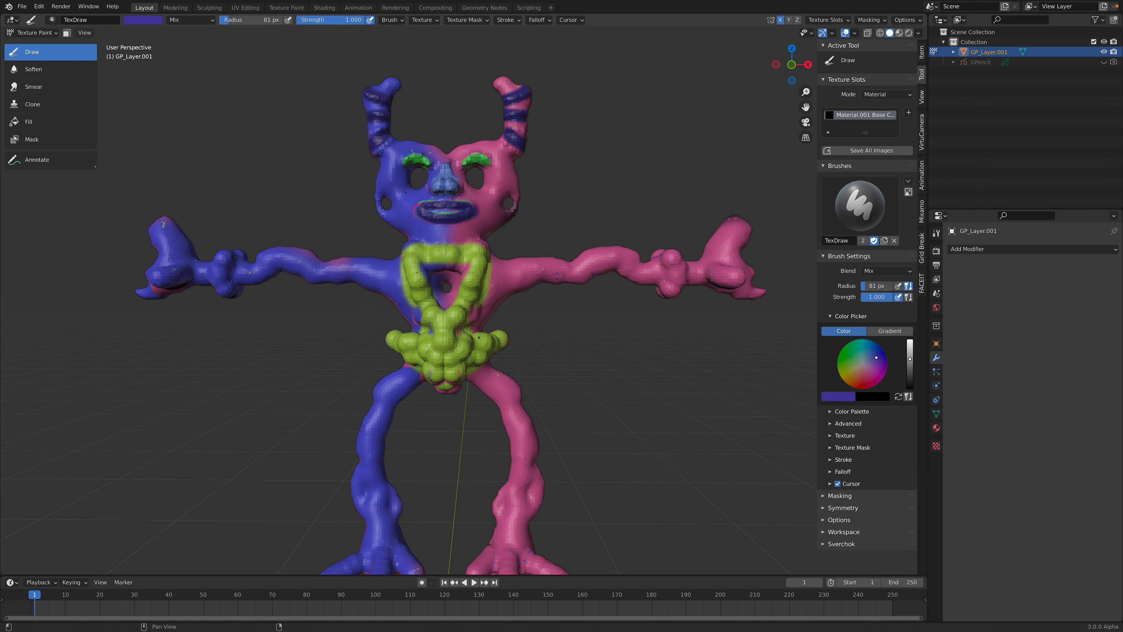
pyautogui.moveTo(649, 285); pyautogui.dragTo(672, 283)
pyautogui.moveTo(672, 283)
pyautogui.mouseDown(button='middle')
pyautogui.moveTo(677, 301)
pyautogui.moveTo(662, 214)
pyautogui.moveTo(576, 301)
pyautogui.mouseUp(button='middle')
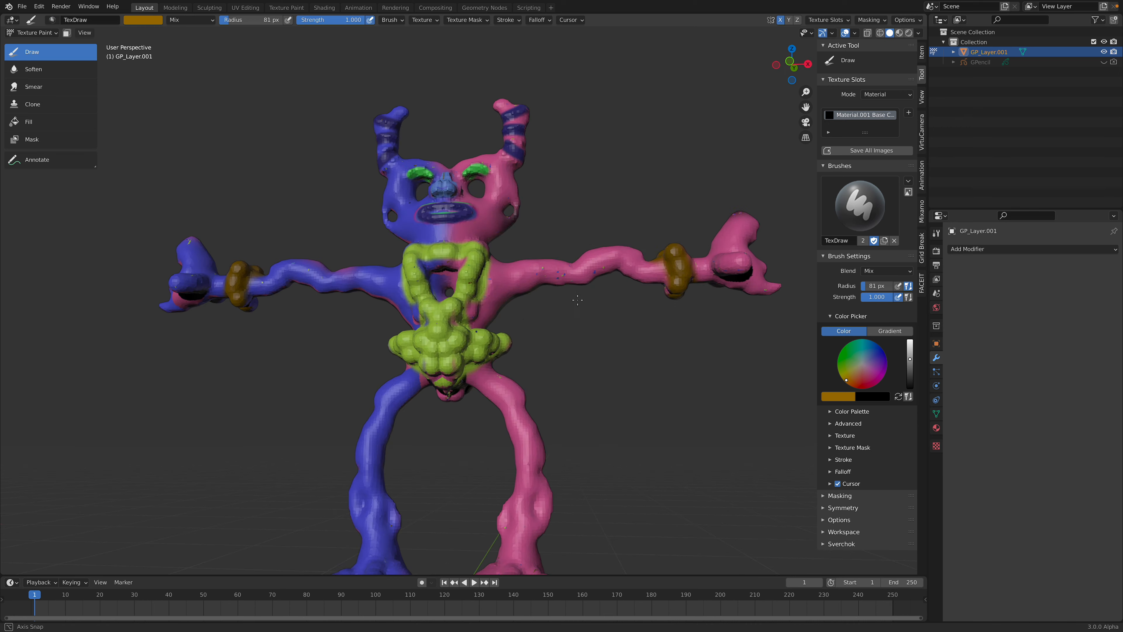
# Paint the outer and lower balls of the waist cluster a muted purple
pyautogui.keyDown('shift'); pyautogui.moveTo(526, 332); pyautogui.dragTo(515, 264, button='middle'); pyautogui.keyUp('shift')
pyautogui.moveTo(446, 292); pyautogui.dragTo(492, 275)
pyautogui.moveTo(484, 253)
pyautogui.mouseDown(button='middle')
pyautogui.moveTo(491, 273)
pyautogui.moveTo(482, 264)
pyautogui.mouseUp(button='middle')
pyautogui.scroll(-1, 490, 271)
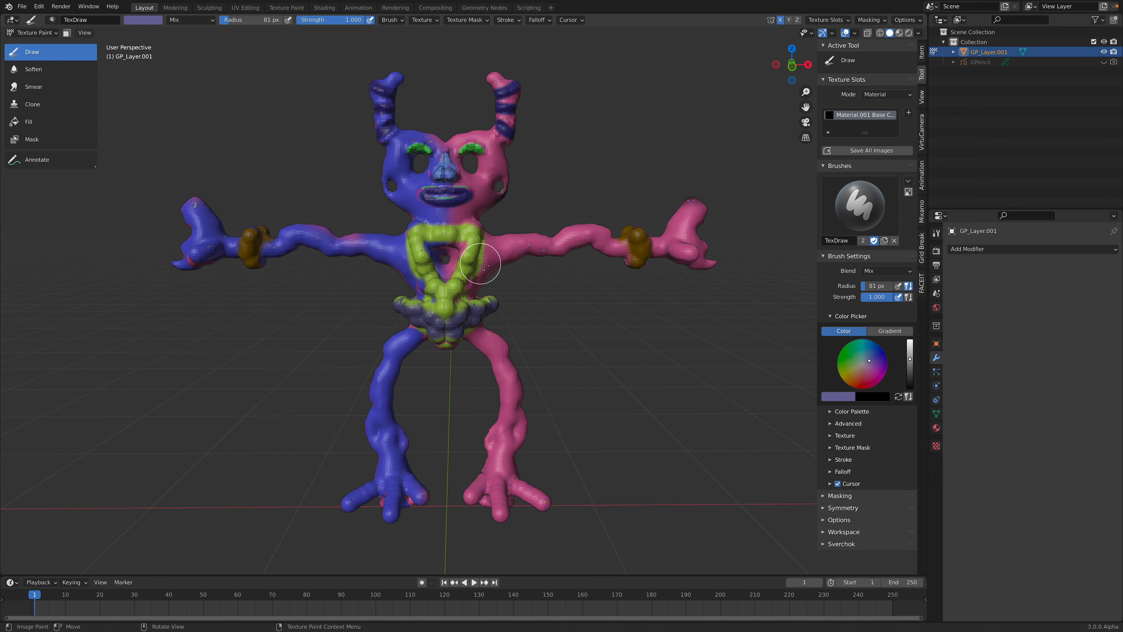
# Repaint the upper and lower lips dark magenta
pyautogui.scroll(5, 484, 265)
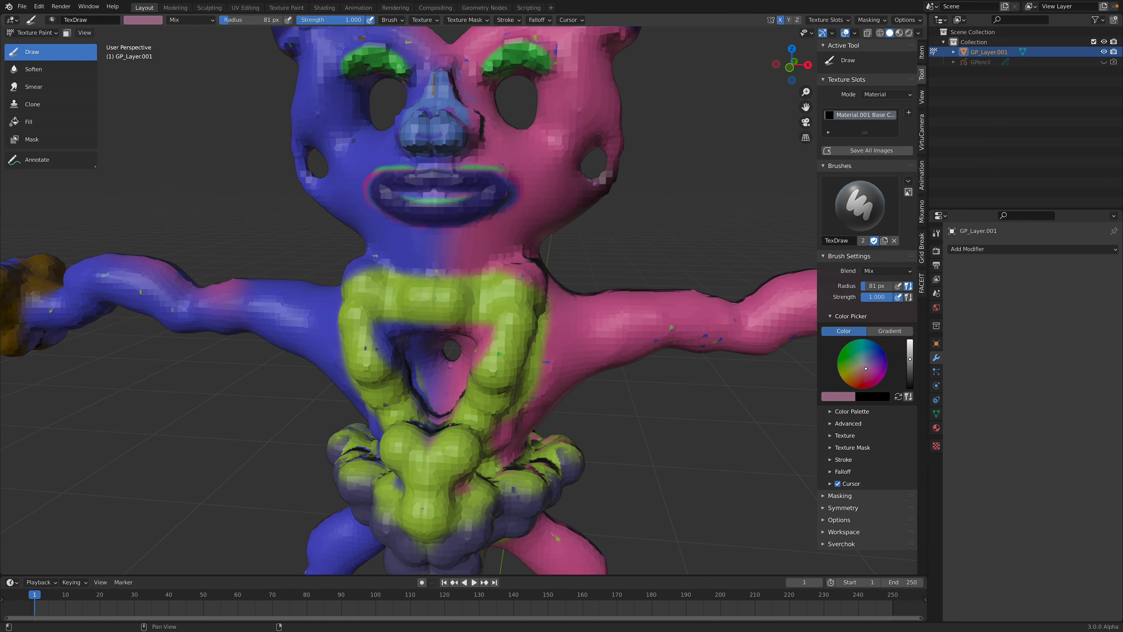
pyautogui.keyDown('shift'); pyautogui.moveTo(546, 275); pyautogui.dragTo(553, 313, button='middle'); pyautogui.keyUp('shift')
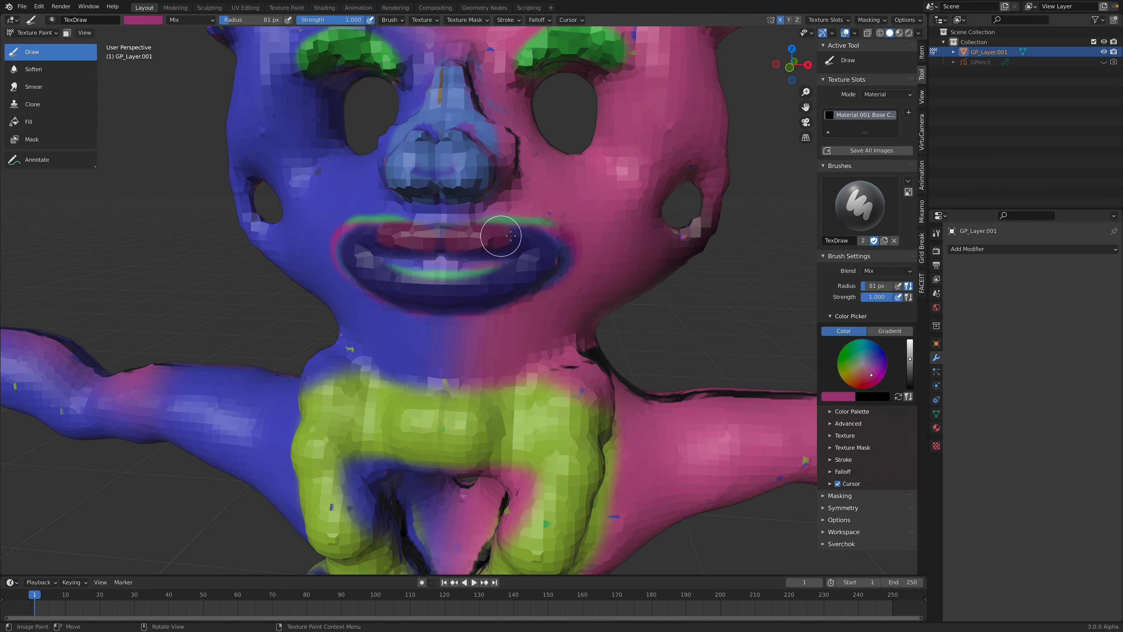
pyautogui.scroll(-7, 491, 230)
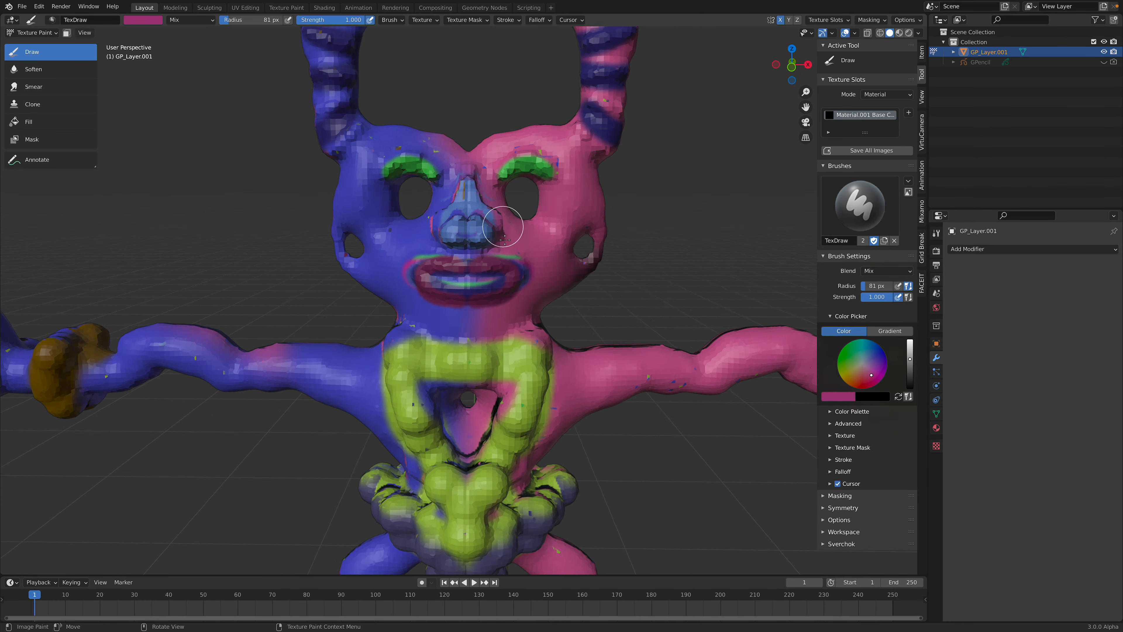
# Choose teal as the brush colour and paint mirrored wavy stripes down the back of the head and torso
pyautogui.moveTo(283, 208); pyautogui.dragTo(488, 203, button='middle')
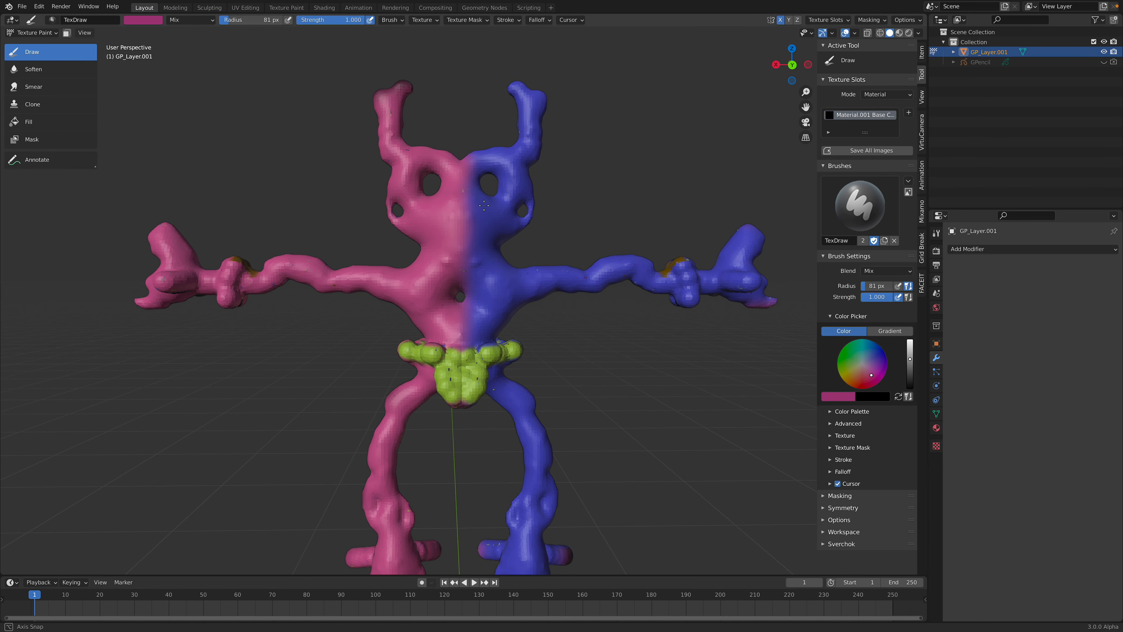
pyautogui.scroll(2, 480, 264)
pyautogui.scroll(2, 549, 270)
pyautogui.scroll(-2, 619, 280)
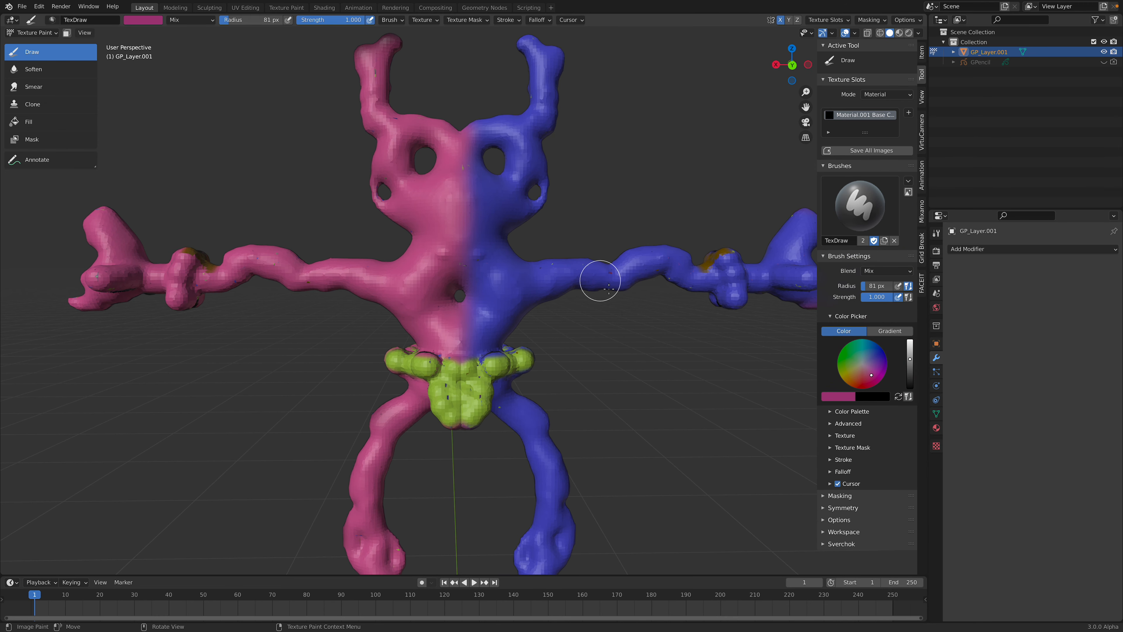
pyautogui.moveTo(863, 360); pyautogui.dragTo(865, 354)
pyautogui.scroll(2, 546, 308)
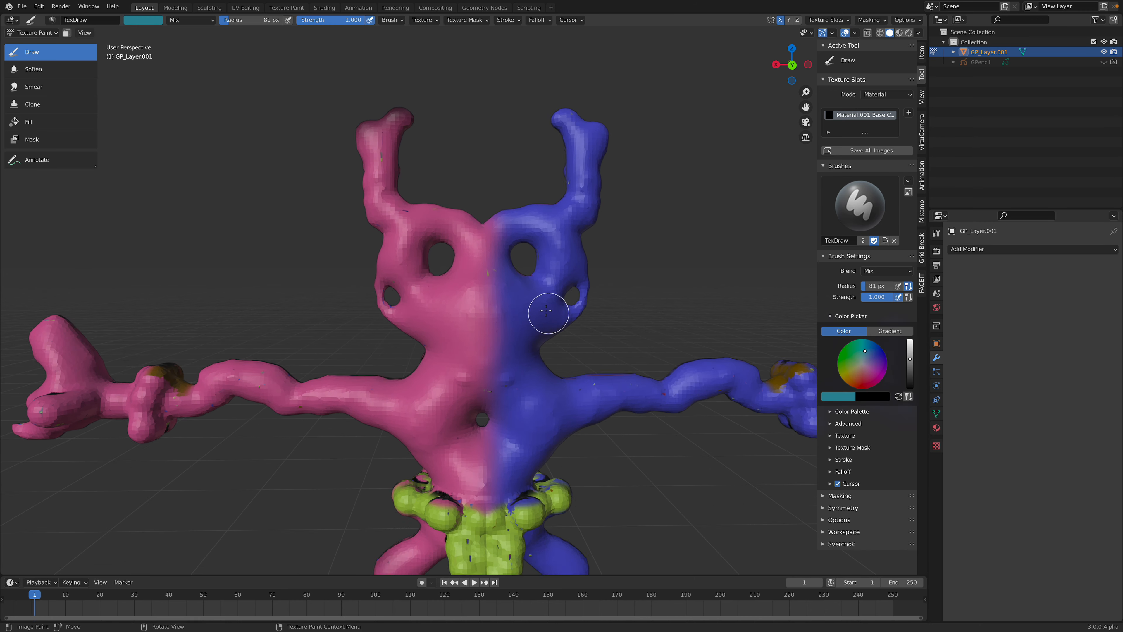
pyautogui.scroll(2, 513, 227)
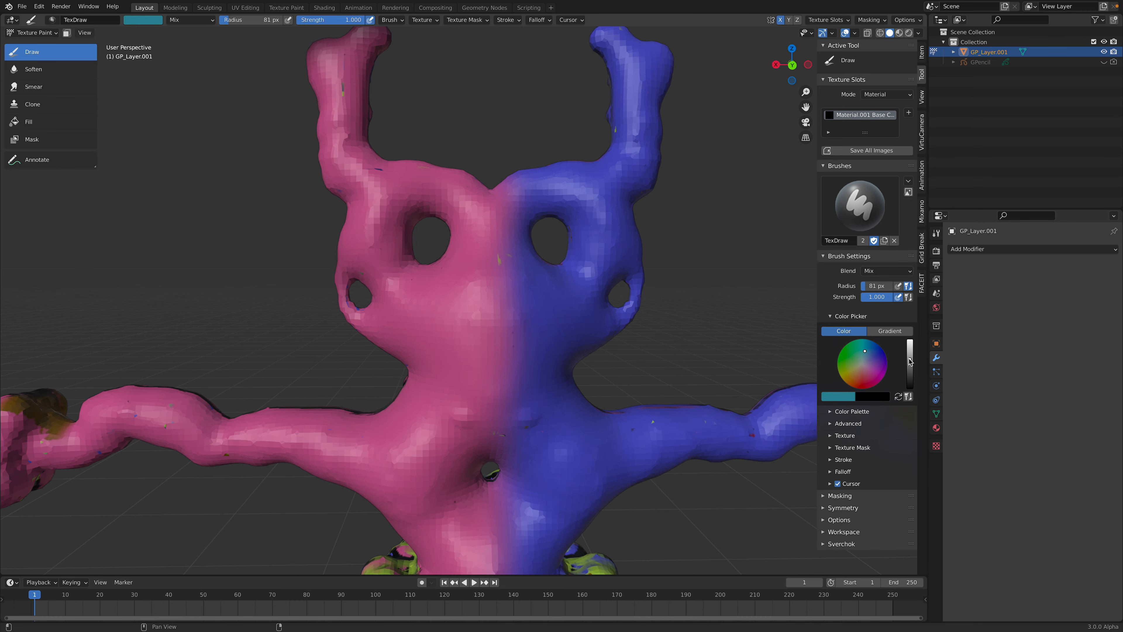
pyautogui.moveTo(504, 201)
pyautogui.mouseDown()
pyautogui.moveTo(514, 321)
pyautogui.moveTo(558, 412)
pyautogui.mouseUp()
pyautogui.scroll(2, 547, 307)
pyautogui.keyDown('shift'); pyautogui.moveTo(547, 308); pyautogui.dragTo(540, 277, button='middle'); pyautogui.keyUp('shift')
pyautogui.moveTo(537, 345); pyautogui.dragTo(540, 393)
pyautogui.keyDown('shift'); pyautogui.moveTo(540, 394); pyautogui.dragTo(549, 295, button='middle'); pyautogui.keyUp('shift')
pyautogui.moveTo(533, 286)
pyautogui.mouseDown()
pyautogui.moveTo(526, 351)
pyautogui.moveTo(538, 372)
pyautogui.mouseUp()
pyautogui.keyDown('shift'); pyautogui.moveTo(537, 374); pyautogui.dragTo(530, 258, button='middle'); pyautogui.keyUp('shift')
# Paint teal stripes on the backs of the thighs and along the backs of the arms to the hands
pyautogui.scroll(-2, 549, 281)
pyautogui.moveTo(530, 322); pyautogui.dragTo(545, 352)
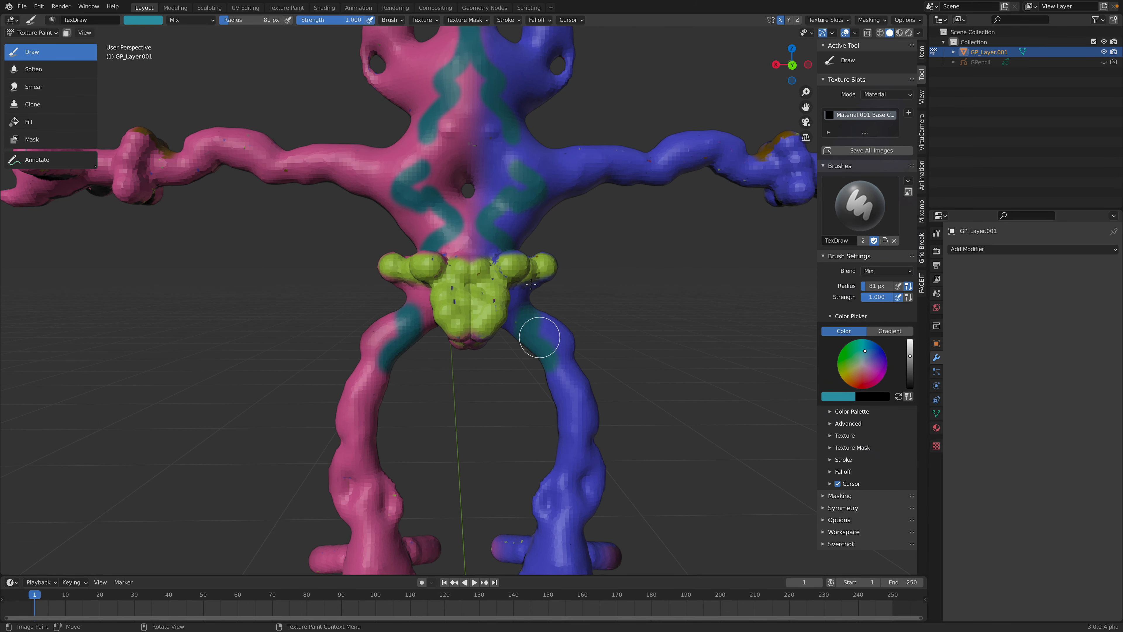
pyautogui.keyDown('shift'); pyautogui.moveTo(543, 243); pyautogui.dragTo(528, 359, button='middle'); pyautogui.keyUp('shift')
pyautogui.scroll(1, 531, 354)
pyautogui.scroll(1, 528, 359)
pyautogui.moveTo(564, 310); pyautogui.dragTo(693, 262)
pyautogui.moveTo(735, 264); pyautogui.dragTo(807, 234)
# Continue the teal stripes around the backs of the lower legs
pyautogui.scroll(-4, 530, 265)
pyautogui.moveTo(501, 183); pyautogui.dragTo(476, 248)
pyautogui.keyDown('shift'); pyautogui.moveTo(449, 473); pyautogui.dragTo(476, 327, button='middle'); pyautogui.keyUp('shift')
pyautogui.scroll(2, 476, 327)
pyautogui.moveTo(534, 356); pyautogui.dragTo(573, 392)
pyautogui.moveTo(576, 475); pyautogui.dragTo(540, 523)
# Paint teal stripes up the front of the legs and along the front of the upper arms
pyautogui.scroll(-2, 540, 514)
pyautogui.moveTo(411, 456); pyautogui.dragTo(571, 425, button='middle')
pyautogui.moveTo(524, 462)
pyautogui.mouseDown()
pyautogui.moveTo(554, 398)
pyautogui.moveTo(513, 341)
pyautogui.mouseUp()
pyautogui.scroll(-1, 511, 349)
pyautogui.keyDown('shift'); pyautogui.moveTo(512, 351); pyautogui.dragTo(495, 394, button='middle'); pyautogui.keyUp('shift')
pyautogui.scroll(4, 495, 358)
pyautogui.moveTo(510, 315)
pyautogui.mouseDown()
pyautogui.moveTo(571, 274)
pyautogui.moveTo(624, 283)
pyautogui.mouseUp()
# Paint teal stripes on the cheeks, temples and top edge of the head, and recolour the nose teal
pyautogui.scroll(-3, 575, 275)
pyautogui.scroll(7, 565, 255)
pyautogui.moveTo(554, 198); pyautogui.dragTo(578, 280)
pyautogui.scroll(-1, 580, 257)
pyautogui.moveTo(570, 175); pyautogui.dragTo(626, 122)
pyautogui.scroll(-2, 619, 124)
pyautogui.moveTo(574, 126); pyautogui.dragTo(585, 126, button='middle')
pyautogui.moveTo(566, 118); pyautogui.dragTo(446, 118)
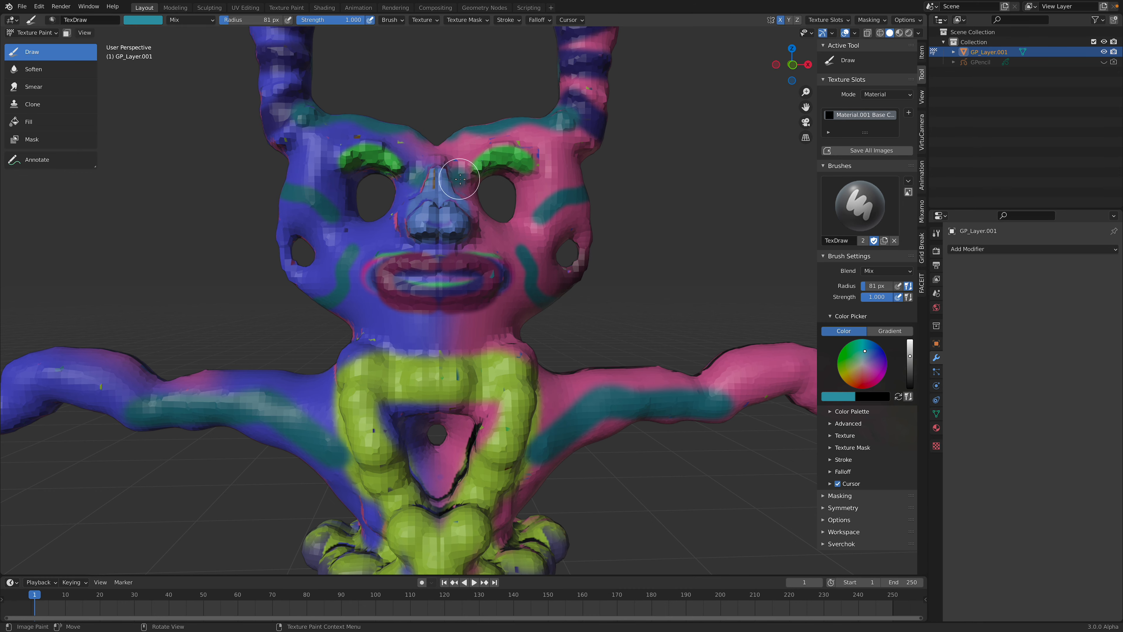
pyautogui.moveTo(430, 206)
pyautogui.mouseDown()
pyautogui.moveTo(450, 216)
pyautogui.moveTo(437, 181)
pyautogui.mouseUp()
pyautogui.scroll(-3, 481, 244)
# Fill the mouth opening between the lips with a very pale pink for the teeth
pyautogui.scroll(5, 492, 304)
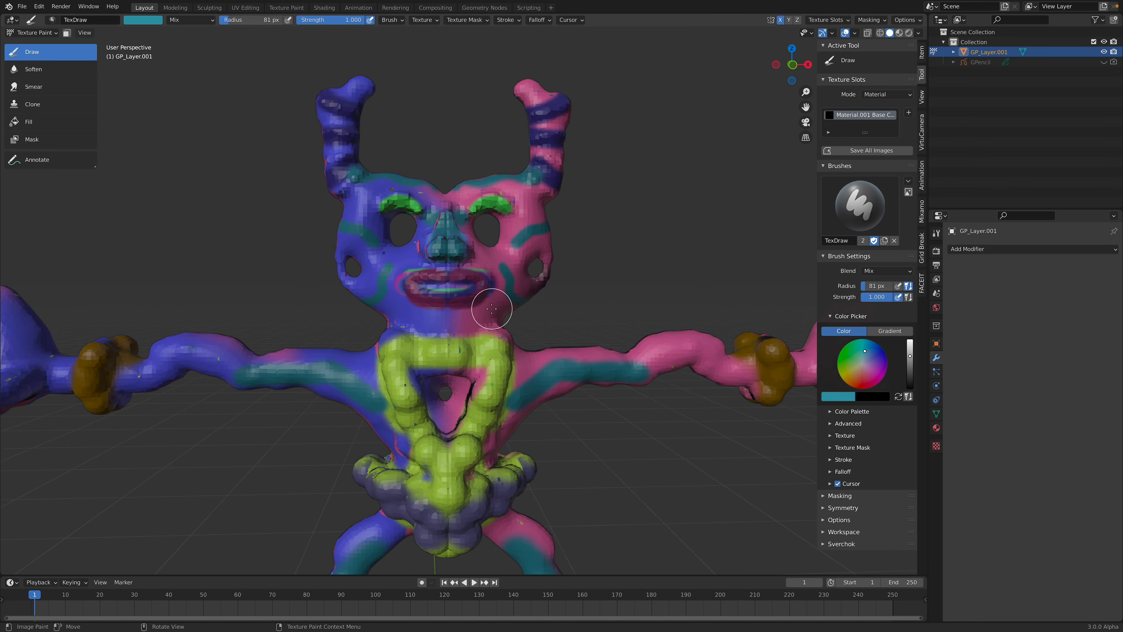
pyautogui.moveTo(867, 370); pyautogui.dragTo(871, 376)
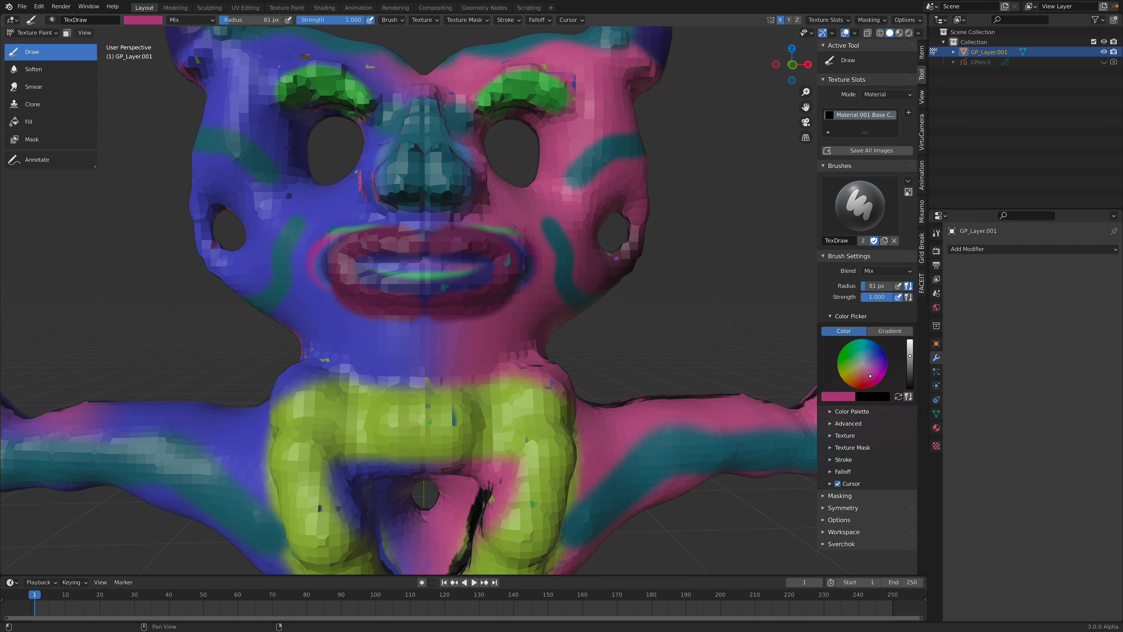
pyautogui.scroll(2, 444, 268)
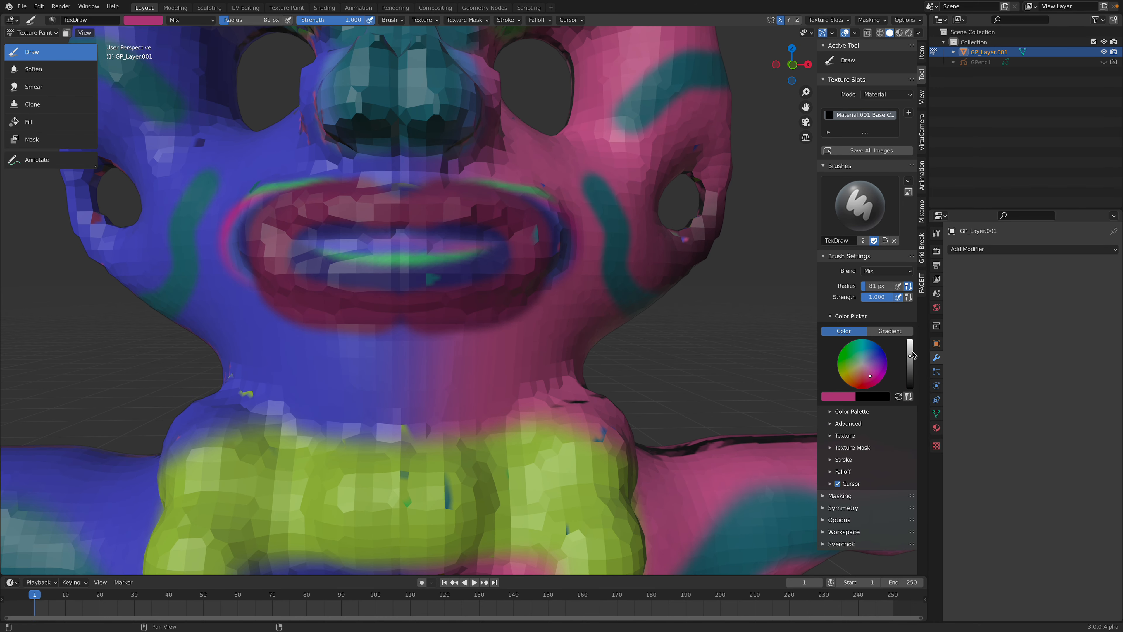
pyautogui.moveTo(912, 354); pyautogui.dragTo(910, 340)
pyautogui.click(863, 366)
pyautogui.moveTo(411, 255)
pyautogui.mouseDown()
pyautogui.moveTo(449, 239)
pyautogui.moveTo(398, 248)
pyautogui.moveTo(438, 256)
pyautogui.moveTo(494, 238)
pyautogui.moveTo(373, 237)
pyautogui.mouseUp()
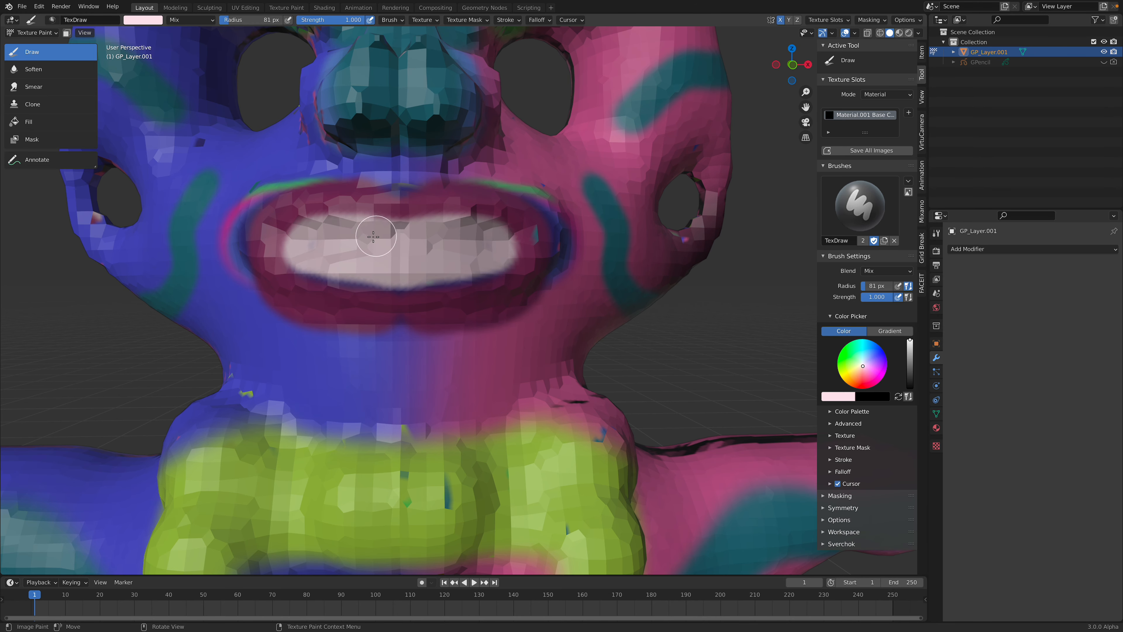
# Return the creature to Object Mode and save the Blender file
pyautogui.scroll(-8, 374, 237)
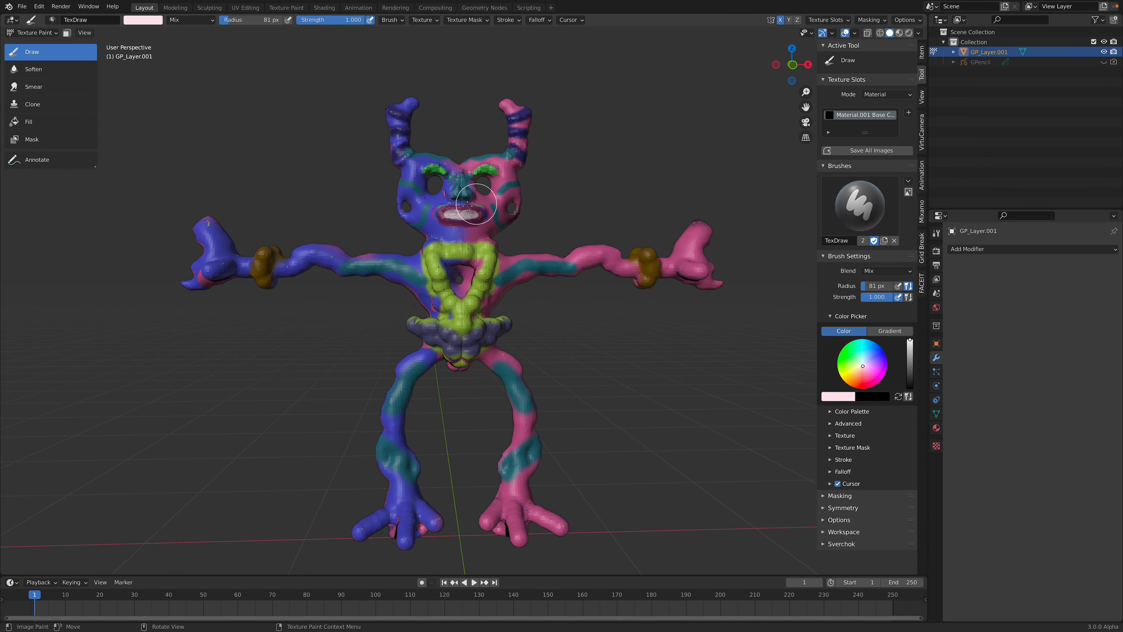
pyautogui.click(32, 36)
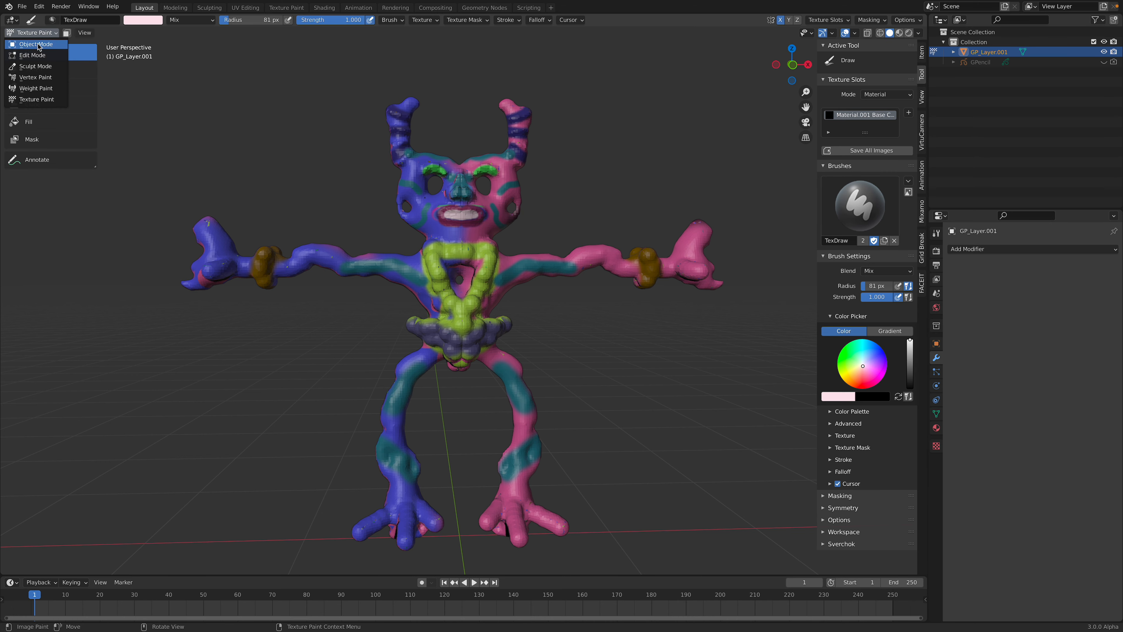
pyautogui.click(37, 44)
pyautogui.moveTo(407, 216); pyautogui.dragTo(573, 221, button='middle')
pyautogui.hotkey('ctrl', 's')
# Set the solid viewport shading colour to Texture so the creature displays its paint in Object Mode
pyautogui.click(451, 223)
pyautogui.click(919, 33)
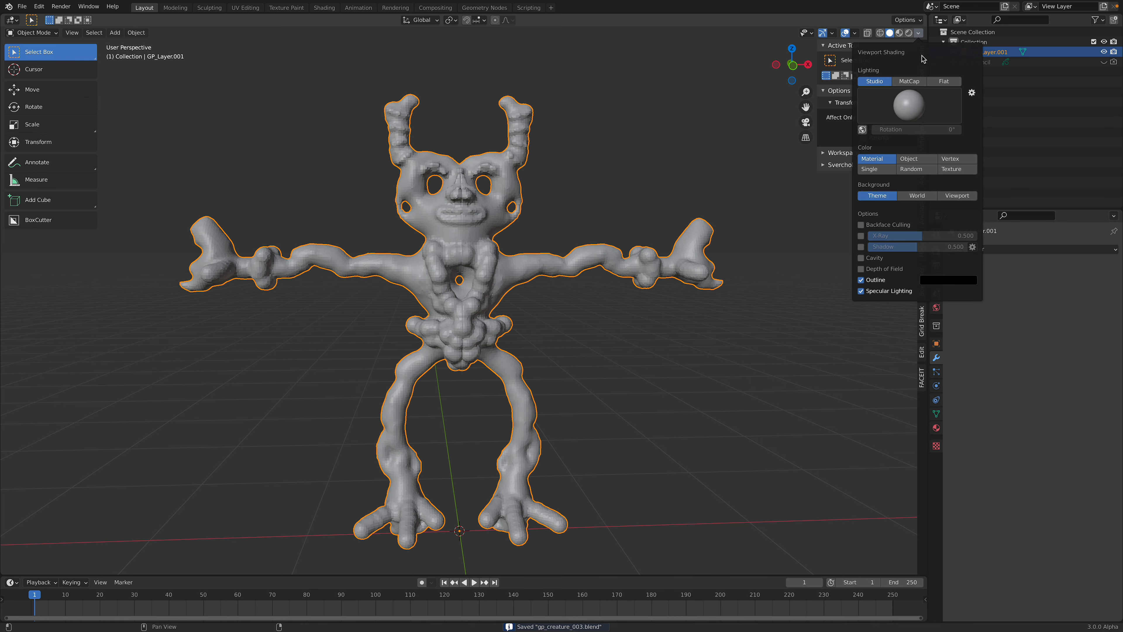
pyautogui.click(956, 162)
pyautogui.click(582, 203)
# Split the 3D viewport and show the Material.001 Base Color texture in an image editor beside it
pyautogui.moveTo(582, 203); pyautogui.dragTo(683, 145, button='middle')
pyautogui.moveTo(924, 18); pyautogui.dragTo(640, 37)
pyautogui.click(636, 19)
pyautogui.click(657, 56)
pyautogui.click(743, 20)
pyautogui.click(758, 36)
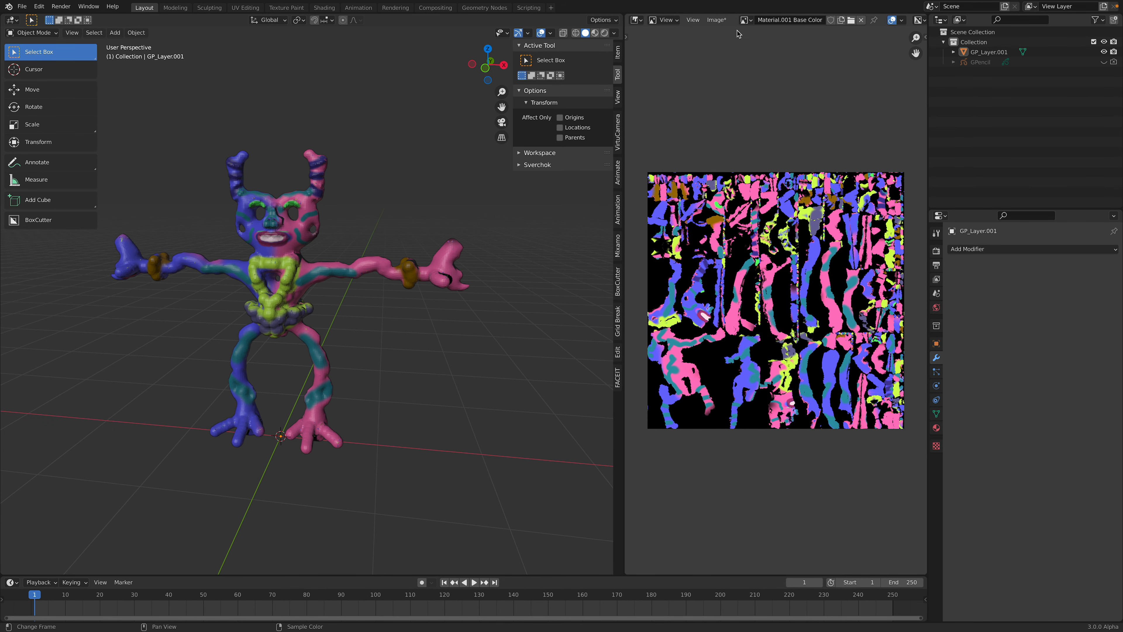
# Start saving the texture image under a new name and create a Desktop folder named BLEND_BlenderianCrit
pyautogui.click(716, 20)
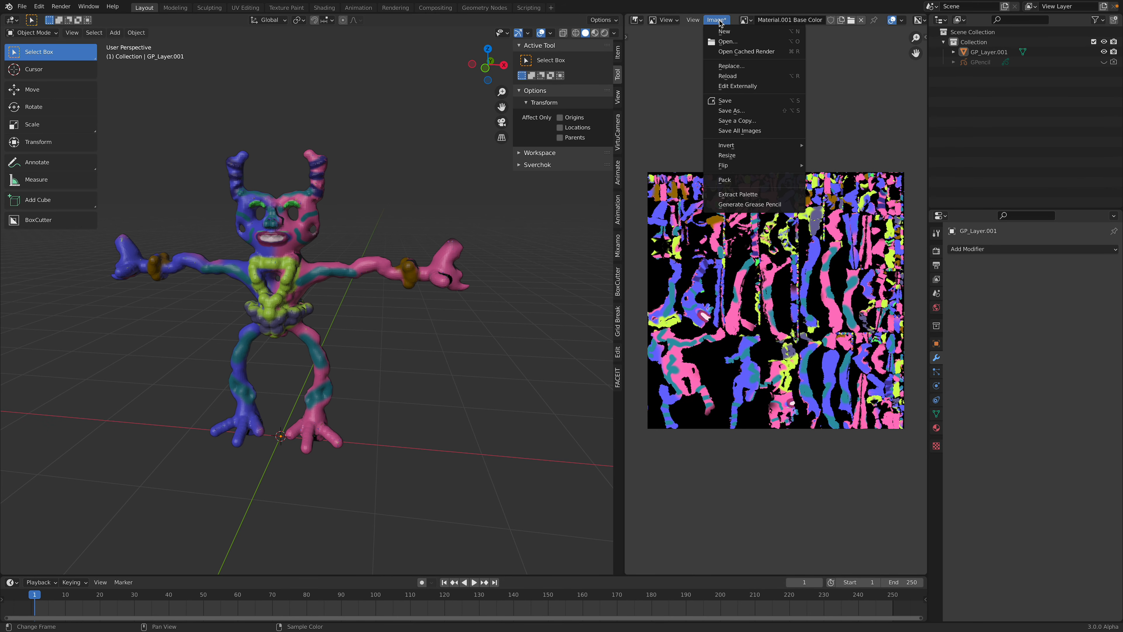
pyautogui.click(745, 112)
pyautogui.click(484, 104)
pyautogui.write('BLEND_Blenderia')
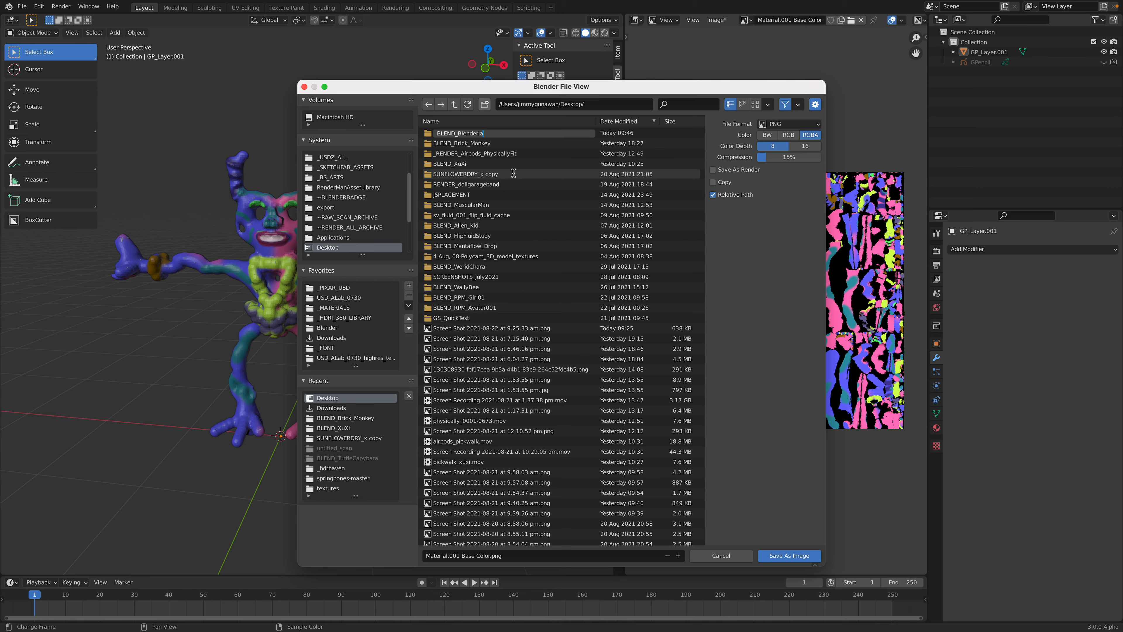
pyautogui.write('nCrit')
pyautogui.press('Return')
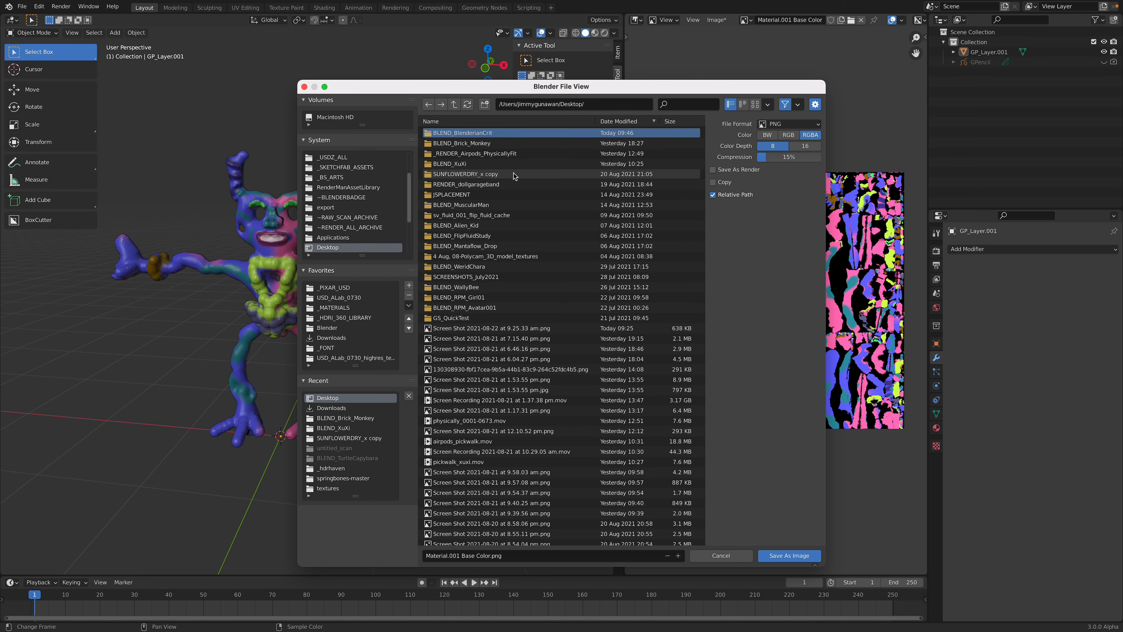
# Save the texture as crit_diffuse.png inside the BLEND_BlenderianCrit folder
pyautogui.doubleClick(476, 137)
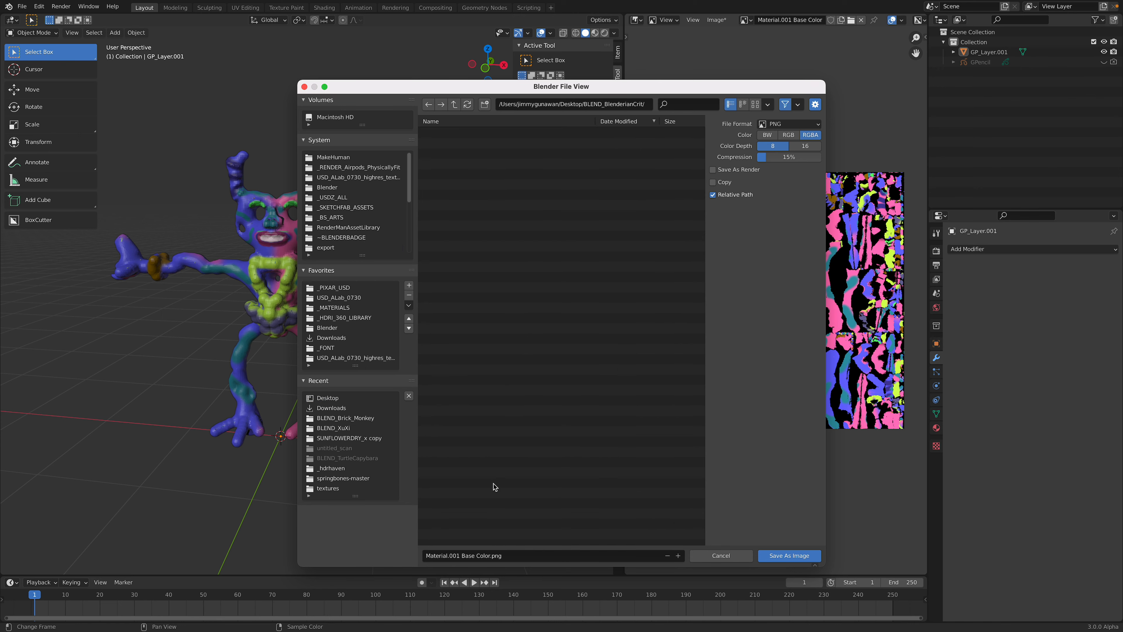
pyautogui.click(485, 557)
pyautogui.click(589, 556)
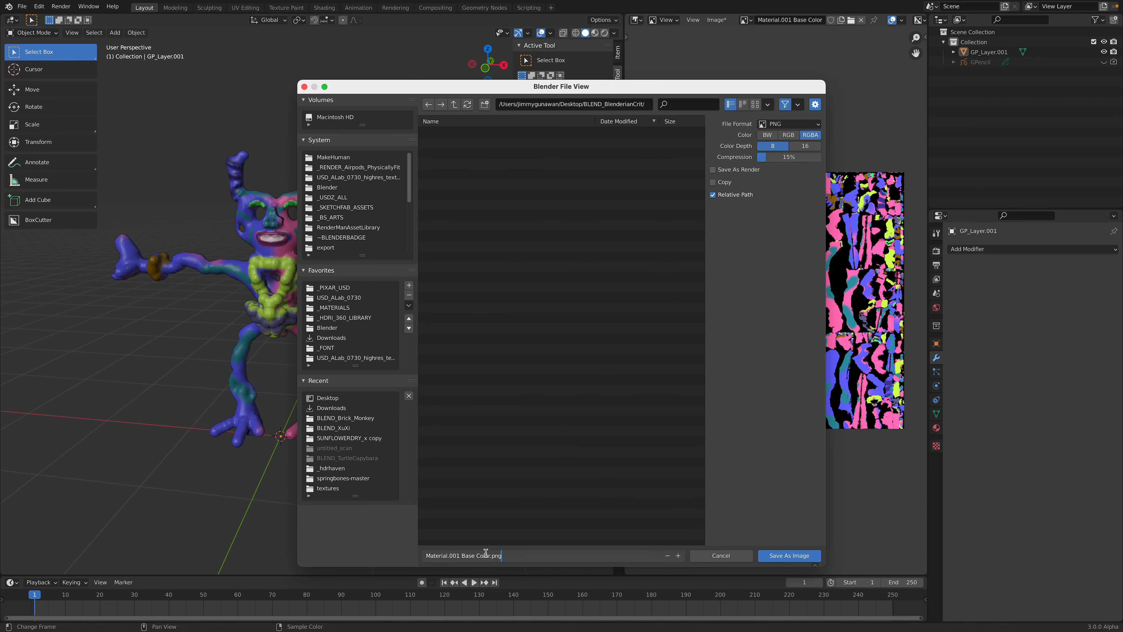
pyautogui.moveTo(491, 556); pyautogui.dragTo(329, 550)
pyautogui.write('c')
pyautogui.write('rit_diffuse')
pyautogui.press('Return')
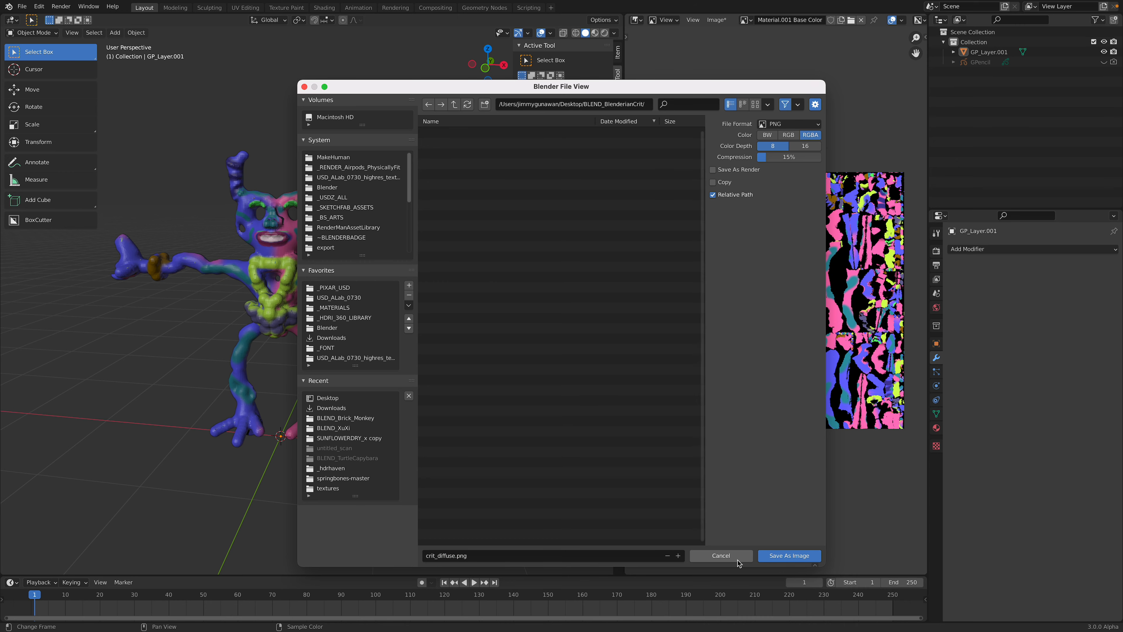
pyautogui.click(773, 556)
# Put the creature back into Texture Paint mode for detailing the face
pyautogui.moveTo(400, 294)
pyautogui.mouseDown(button='middle')
pyautogui.moveTo(384, 286)
pyautogui.moveTo(369, 298)
pyautogui.moveTo(404, 286)
pyautogui.mouseUp(button='middle')
pyautogui.scroll(5, 403, 284)
pyautogui.scroll(6, 343, 329)
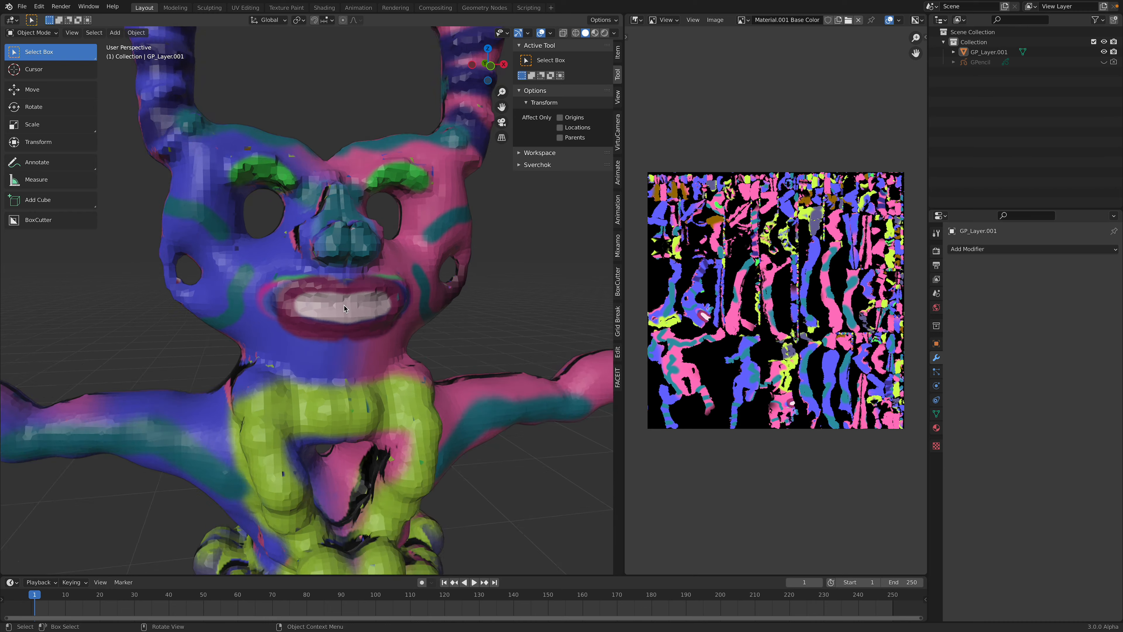
pyautogui.click(44, 32)
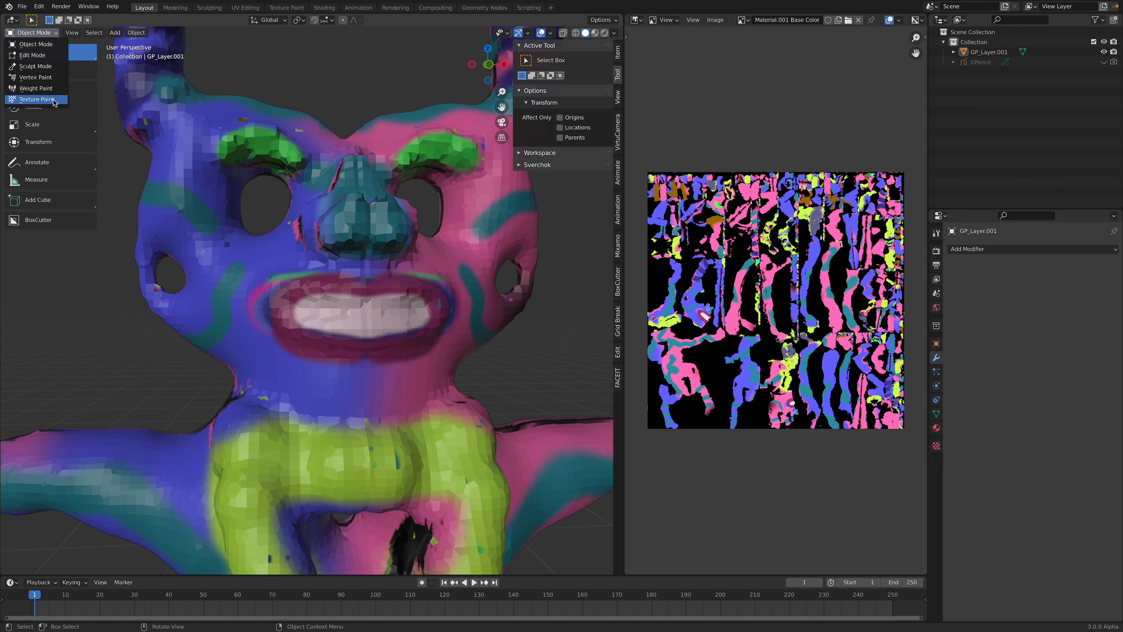
pyautogui.click(37, 99)
# Outline the teeth and paint vertical gaps between them with a black brush of 58 px radius
pyautogui.scroll(2, 405, 305)
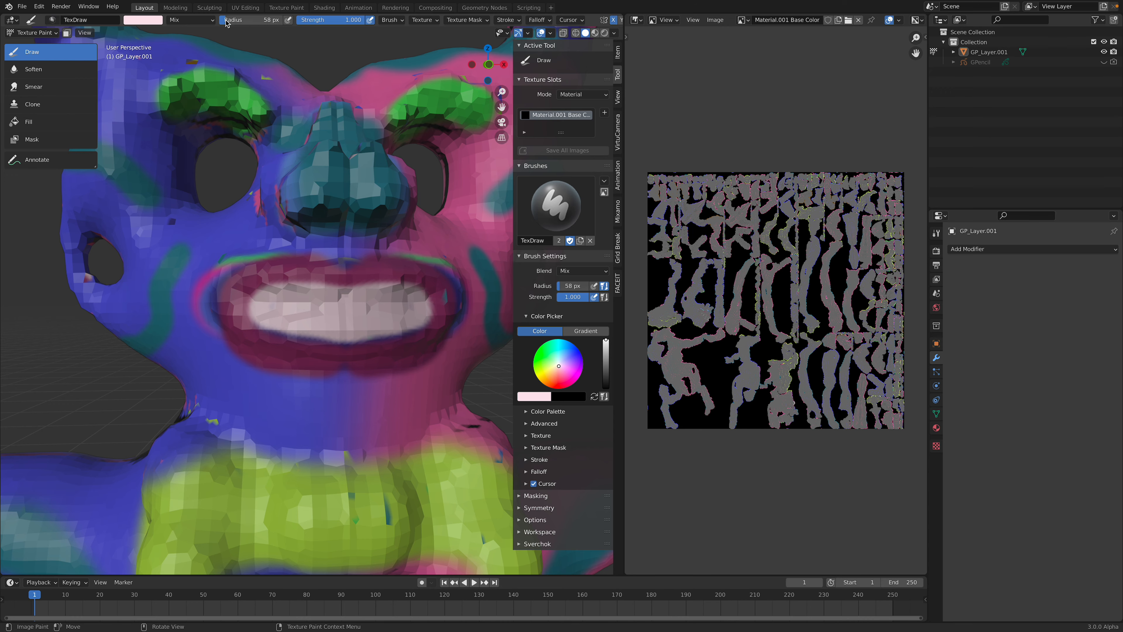
pyautogui.click(606, 388)
pyautogui.scroll(1, 300, 315)
pyautogui.scroll(1, 262, 293)
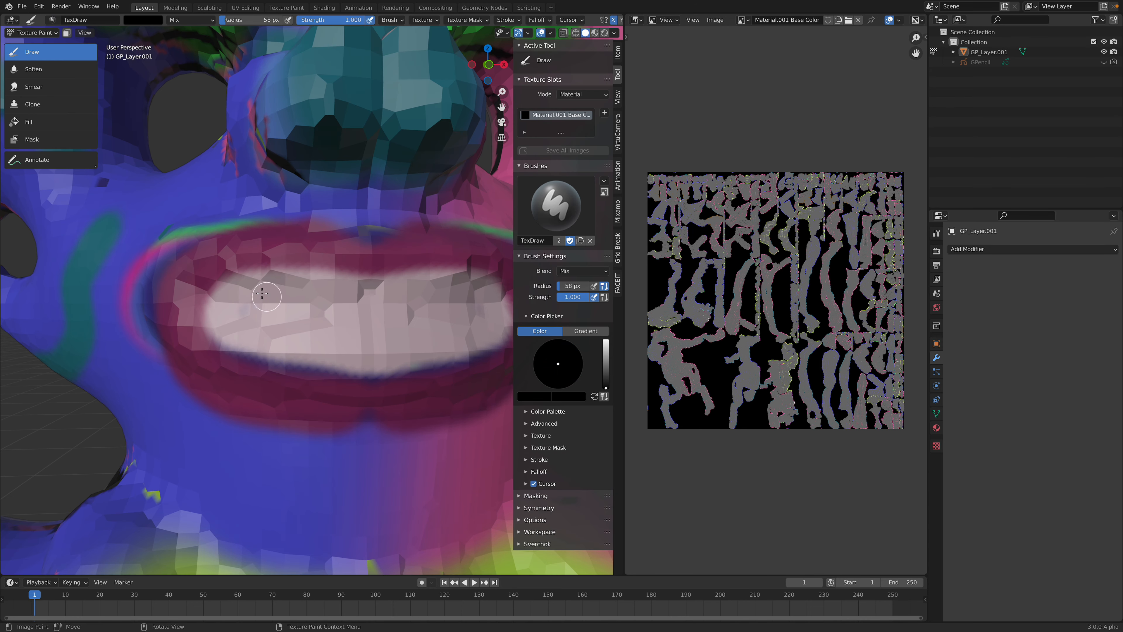
pyautogui.moveTo(256, 284); pyautogui.dragTo(391, 332, button='middle')
pyautogui.moveTo(204, 287); pyautogui.dragTo(204, 335)
pyautogui.moveTo(268, 271); pyautogui.dragTo(269, 354)
pyautogui.moveTo(318, 274); pyautogui.dragTo(318, 367)
pyautogui.moveTo(177, 296); pyautogui.dragTo(331, 277)
# Paint black outlines and strokes around the green eyebrows
pyautogui.scroll(-3, 290, 415)
pyautogui.scroll(-2, 290, 414)
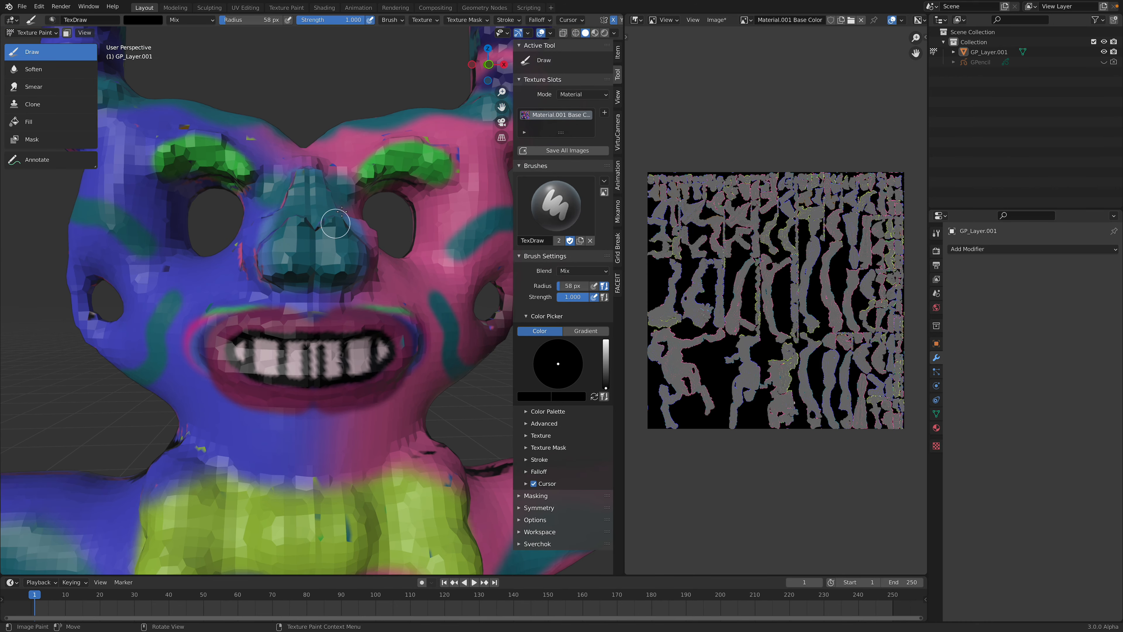
pyautogui.keyDown('shift'); pyautogui.moveTo(334, 223); pyautogui.dragTo(323, 296, button='middle'); pyautogui.keyUp('shift')
pyautogui.scroll(1, 323, 296)
pyautogui.scroll(1, 323, 296)
pyautogui.moveTo(359, 221)
pyautogui.mouseDown()
pyautogui.moveTo(425, 181)
pyautogui.moveTo(486, 195)
pyautogui.mouseUp()
pyautogui.moveTo(418, 208)
pyautogui.mouseDown()
pyautogui.moveTo(495, 221)
pyautogui.moveTo(488, 230)
pyautogui.mouseUp()
pyautogui.scroll(-5, 488, 230)
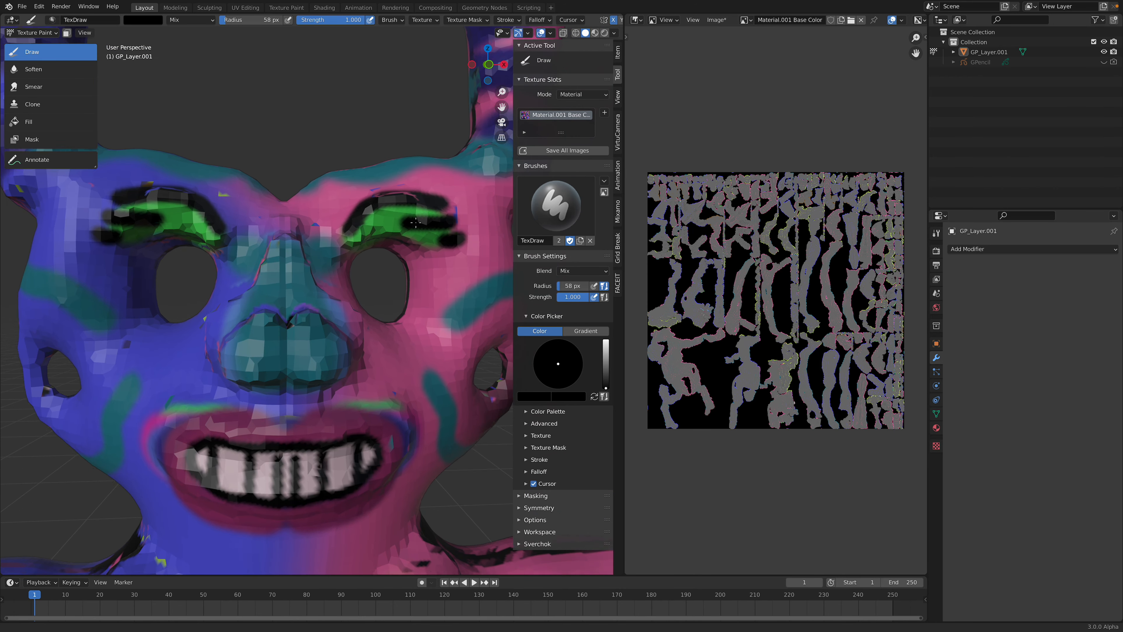
# Paint black markings along the top bar and sides of the green chest band
pyautogui.scroll(-5, 406, 252)
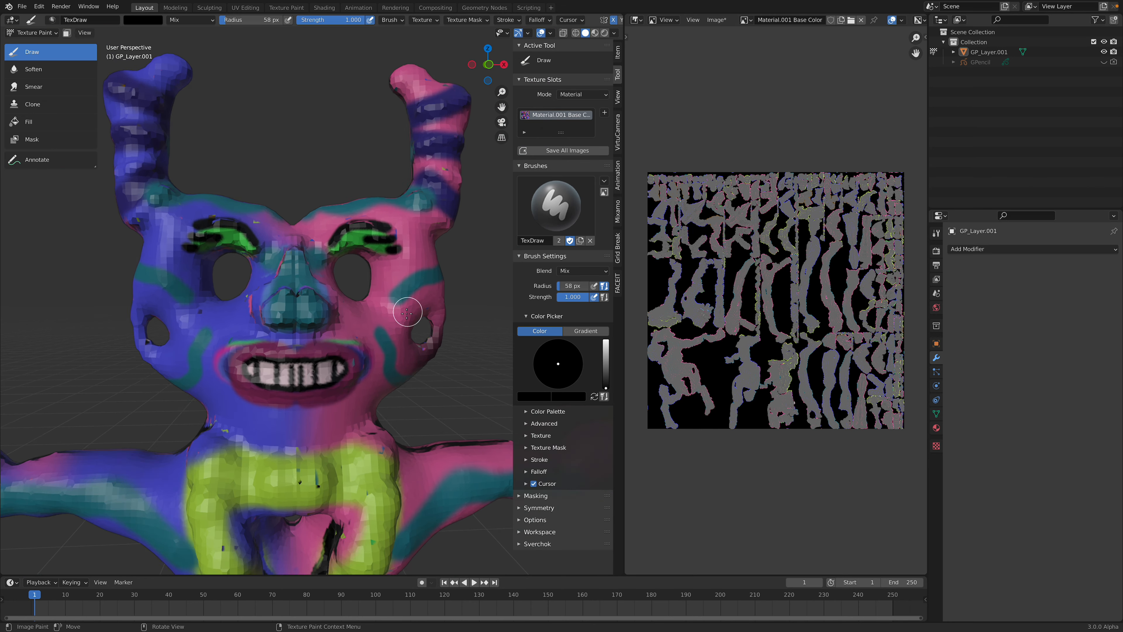
pyautogui.scroll(6, 368, 320)
pyautogui.scroll(4, 368, 320)
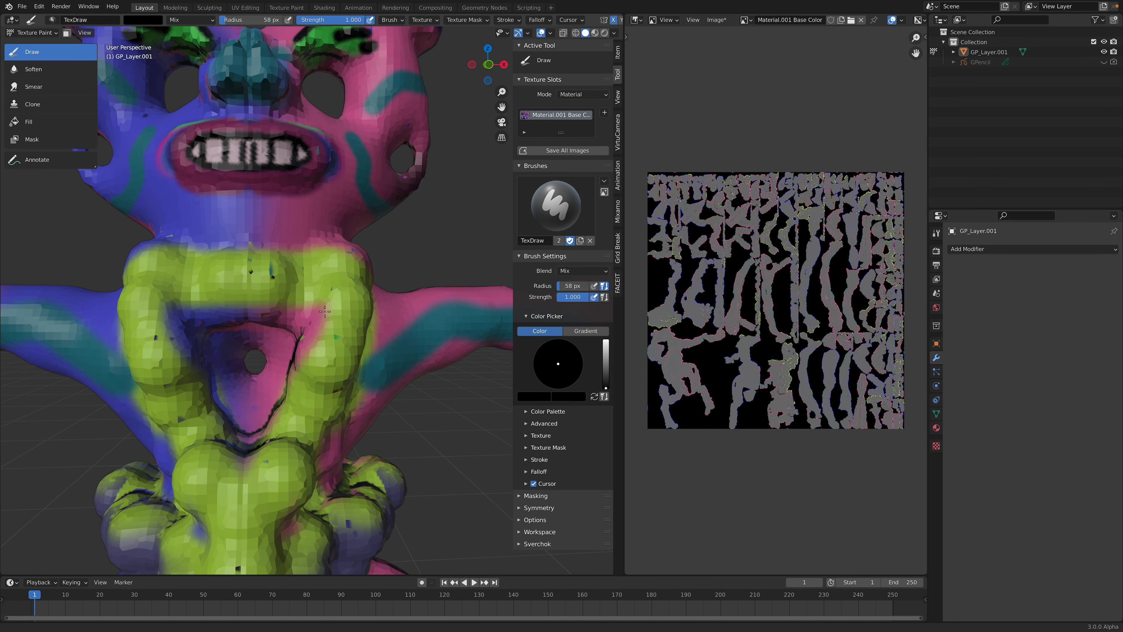
pyautogui.keyDown('shift'); pyautogui.moveTo(261, 296); pyautogui.dragTo(279, 280, button='middle'); pyautogui.keyUp('shift')
pyautogui.moveTo(255, 290)
pyautogui.mouseDown()
pyautogui.moveTo(295, 308)
pyautogui.moveTo(323, 303)
pyautogui.mouseUp()
pyautogui.moveTo(283, 237); pyautogui.dragTo(378, 266)
pyautogui.moveTo(373, 279); pyautogui.dragTo(376, 345)
pyautogui.moveTo(323, 341); pyautogui.dragTo(288, 420)
# Extend the black markings over the lower chest balls and the waist cluster
pyautogui.moveTo(353, 376); pyautogui.dragTo(349, 283, button='middle')
pyautogui.moveTo(299, 267); pyautogui.dragTo(316, 372)
pyautogui.moveTo(327, 354); pyautogui.dragTo(408, 329)
pyautogui.moveTo(409, 328); pyautogui.dragTo(397, 372, button='middle')
pyautogui.moveTo(376, 377); pyautogui.dragTo(284, 470)
pyautogui.scroll(-1, 277, 400)
pyautogui.keyDown('shift'); pyautogui.moveTo(300, 311); pyautogui.dragTo(300, 427, button='middle'); pyautogui.keyUp('shift')
pyautogui.moveTo(330, 306)
pyautogui.mouseDown()
pyautogui.moveTo(353, 308)
pyautogui.moveTo(323, 271)
pyautogui.mouseUp()
pyautogui.keyDown('shift'); pyautogui.moveTo(319, 244); pyautogui.dragTo(332, 269, button='middle'); pyautogui.keyUp('shift')
pyautogui.scroll(1, 340, 263)
pyautogui.keyDown('shift'); pyautogui.moveTo(391, 190); pyautogui.dragTo(398, 229, button='middle'); pyautogui.keyUp('shift')
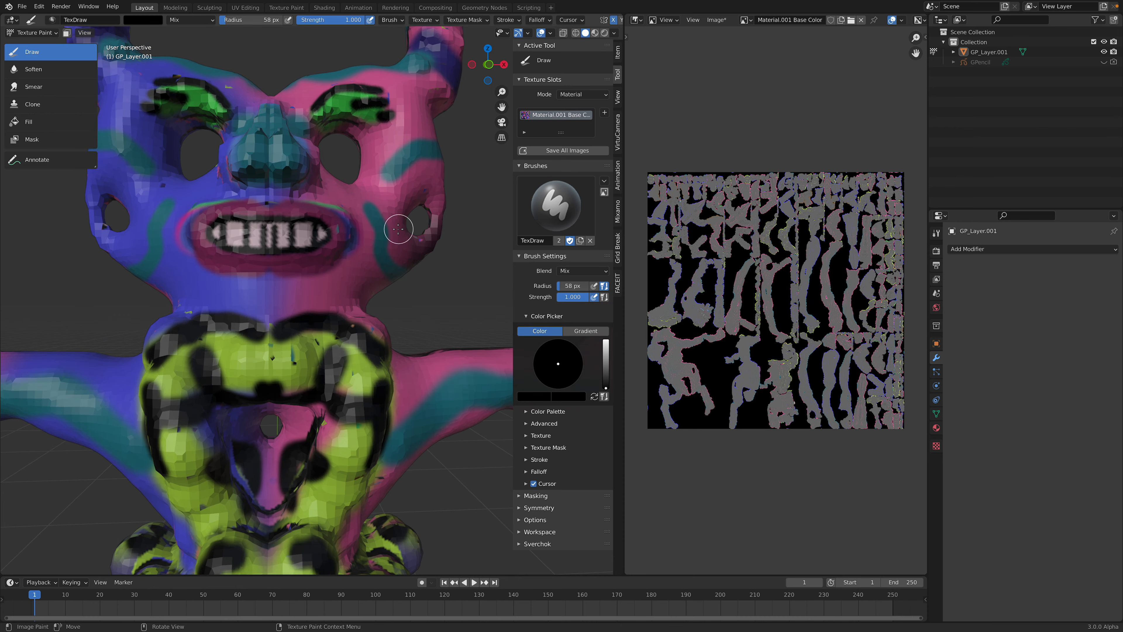
# Leave texture painting for Object Mode and save the Blender file with the black details
pyautogui.scroll(-4, 373, 230)
pyautogui.click(40, 34)
pyautogui.click(44, 44)
pyautogui.scroll(-4, 322, 117)
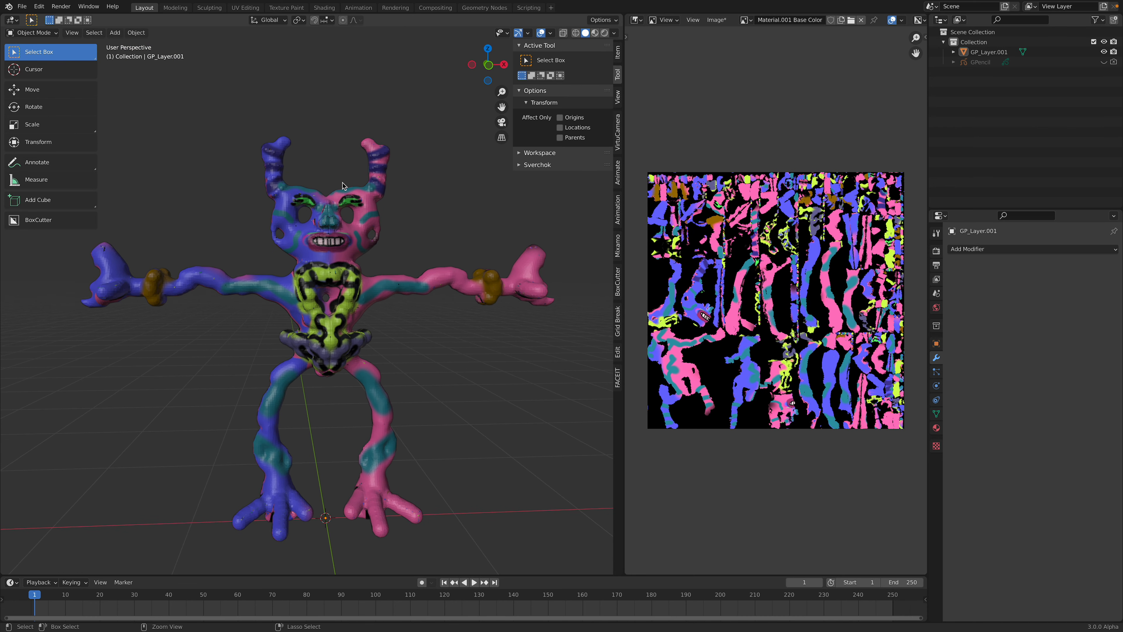
pyautogui.hotkey('ctrl', 's')
# Select the creature and inspect its painted body and face up close
pyautogui.scroll(2, 343, 183)
pyautogui.moveTo(344, 183)
pyautogui.mouseDown(button='middle')
pyautogui.moveTo(296, 194)
pyautogui.moveTo(339, 207)
pyautogui.moveTo(344, 186)
pyautogui.mouseUp(button='middle')
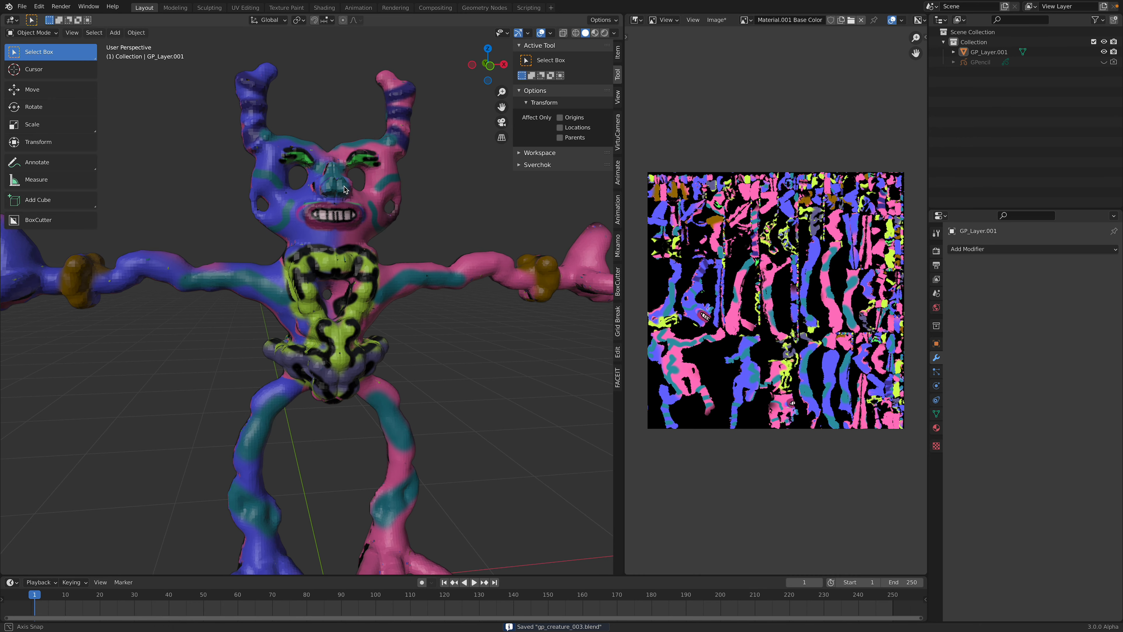
pyautogui.scroll(-3, 345, 189)
pyautogui.scroll(6, 444, 237)
pyautogui.click(446, 239)
pyautogui.keyDown('shift'); pyautogui.moveTo(447, 237); pyautogui.dragTo(410, 252, button='middle'); pyautogui.keyUp('shift')
pyautogui.scroll(2, 416, 258)
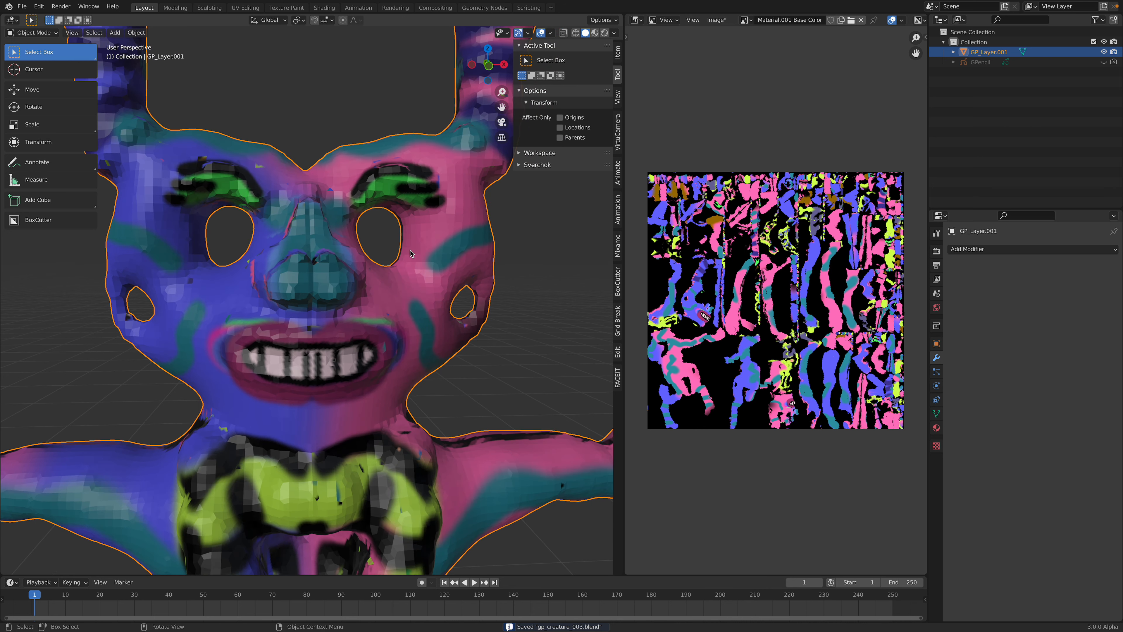
# Add a UV sphere for the creature's eye and rotate it 90° around the X axis
pyautogui.hotkey('shift', 'a')
pyautogui.moveTo(396, 191)
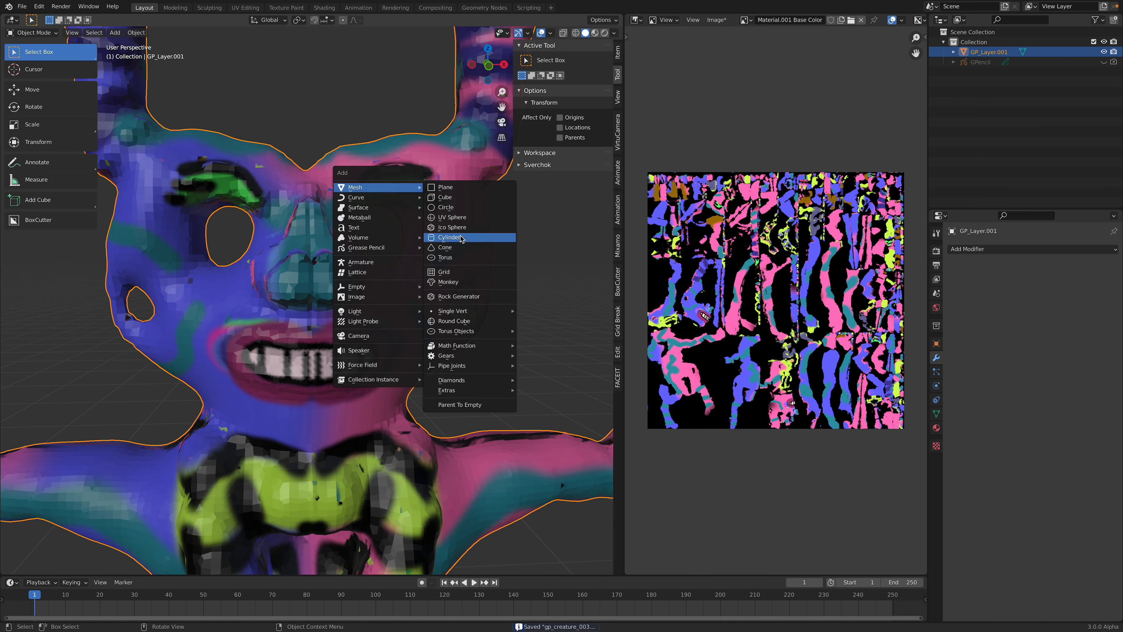
pyautogui.click(453, 217)
pyautogui.scroll(-8, 441, 240)
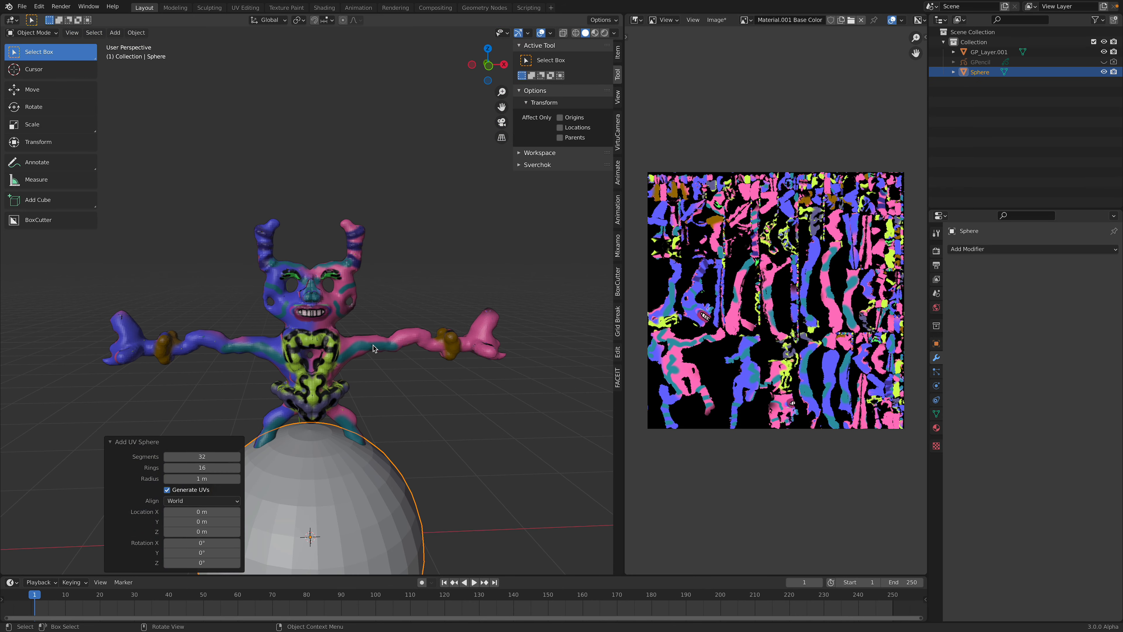
pyautogui.moveTo(362, 290); pyautogui.dragTo(365, 312, button='middle')
pyautogui.write('rx90')
pyautogui.press('Return')
# Shrink the sphere to roughly eyeball size and raise it along Z to the creature's face
pyautogui.press('s')
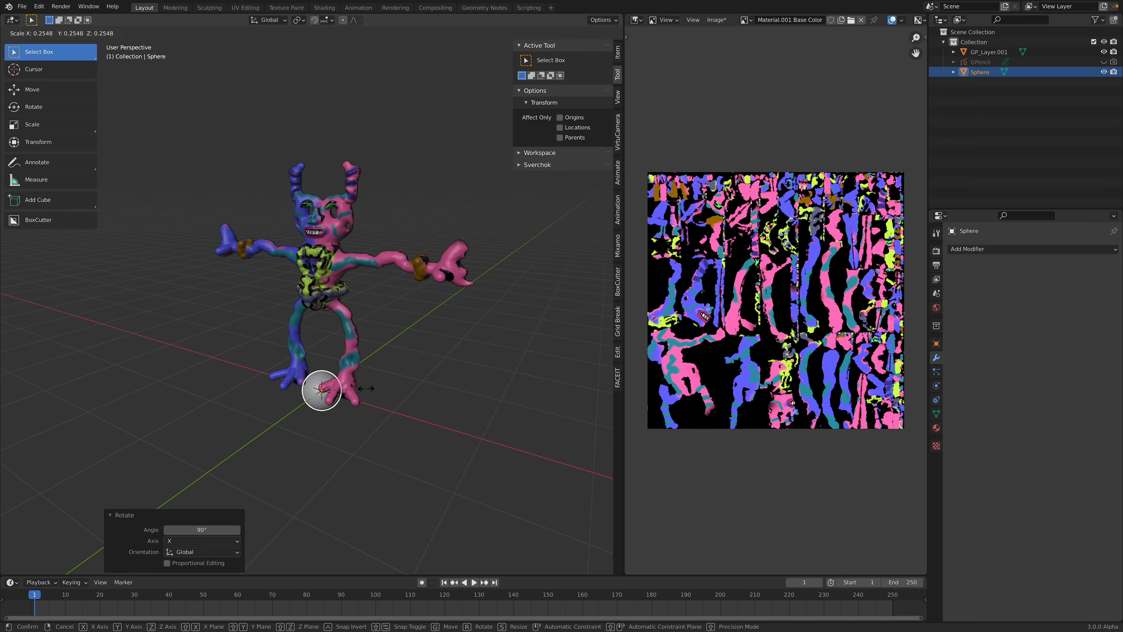
pyautogui.click(371, 410)
pyautogui.press('z')
pyautogui.click(392, 239)
pyautogui.press('s')
pyautogui.click(360, 240)
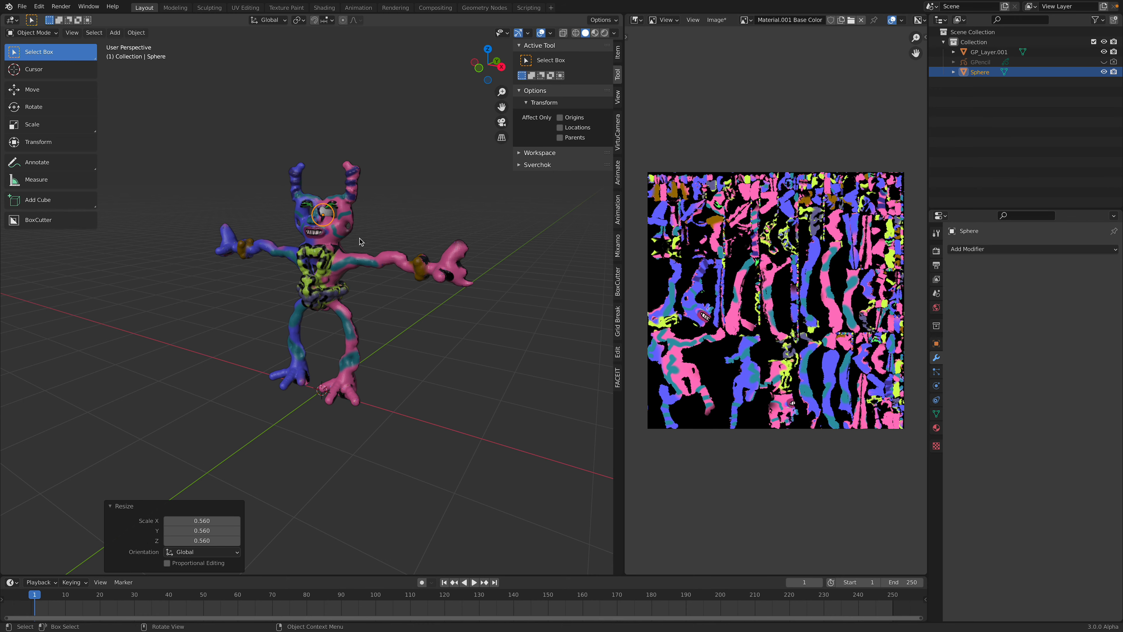
# In front view, move the sphere over the eye hole on the pink half of the face and resize it
pyautogui.click(487, 76)
pyautogui.scroll(5, 376, 389)
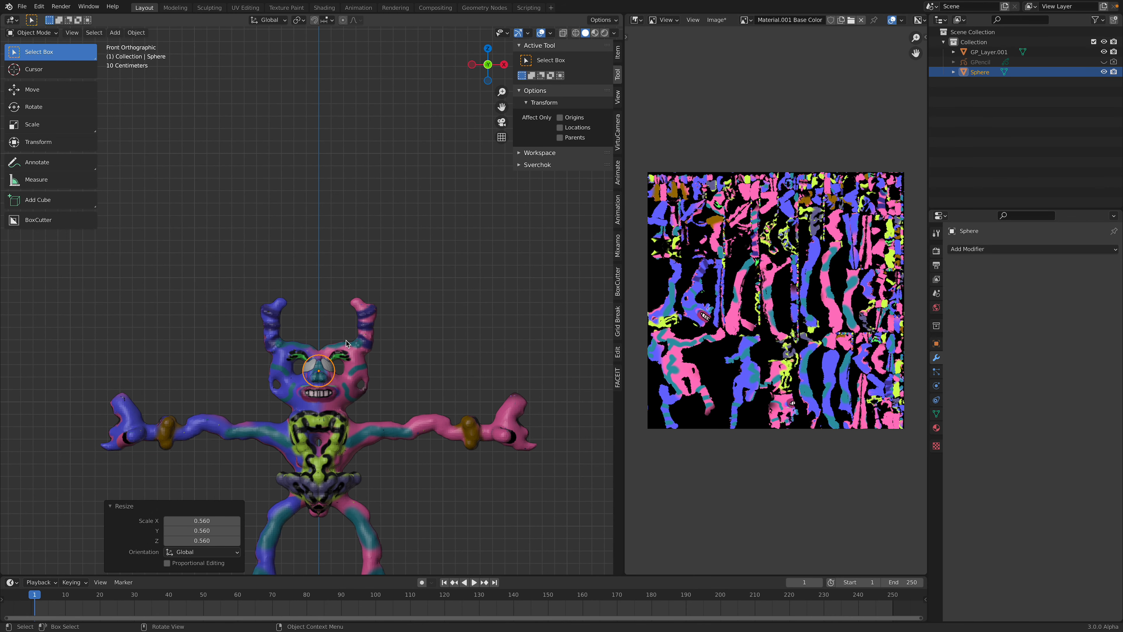
pyautogui.press('g')
pyautogui.click(395, 384)
pyautogui.keyDown('shift'); pyautogui.moveTo(395, 384); pyautogui.dragTo(377, 325, button='middle'); pyautogui.keyUp('shift')
pyautogui.press('s')
pyautogui.click(383, 363)
pyautogui.press('g')
pyautogui.click(393, 365)
# Scale the sphere up by about 1.37 and centre it over the pink-side eye hole
pyautogui.scroll(5, 392, 365)
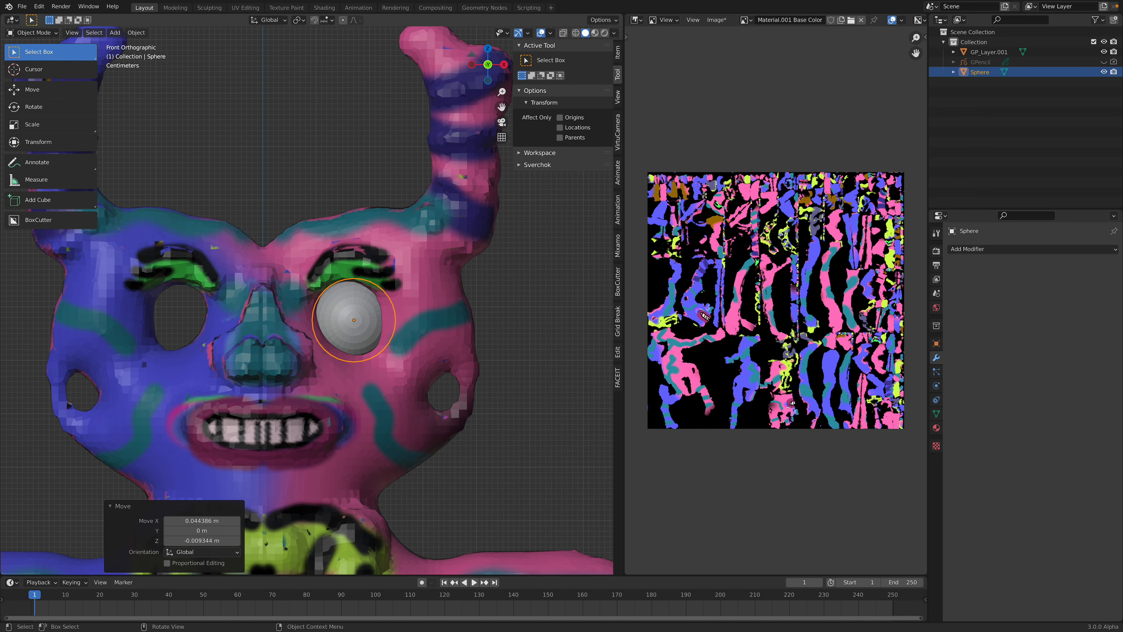
pyautogui.press('s')
pyautogui.click(409, 344)
pyautogui.press('g')
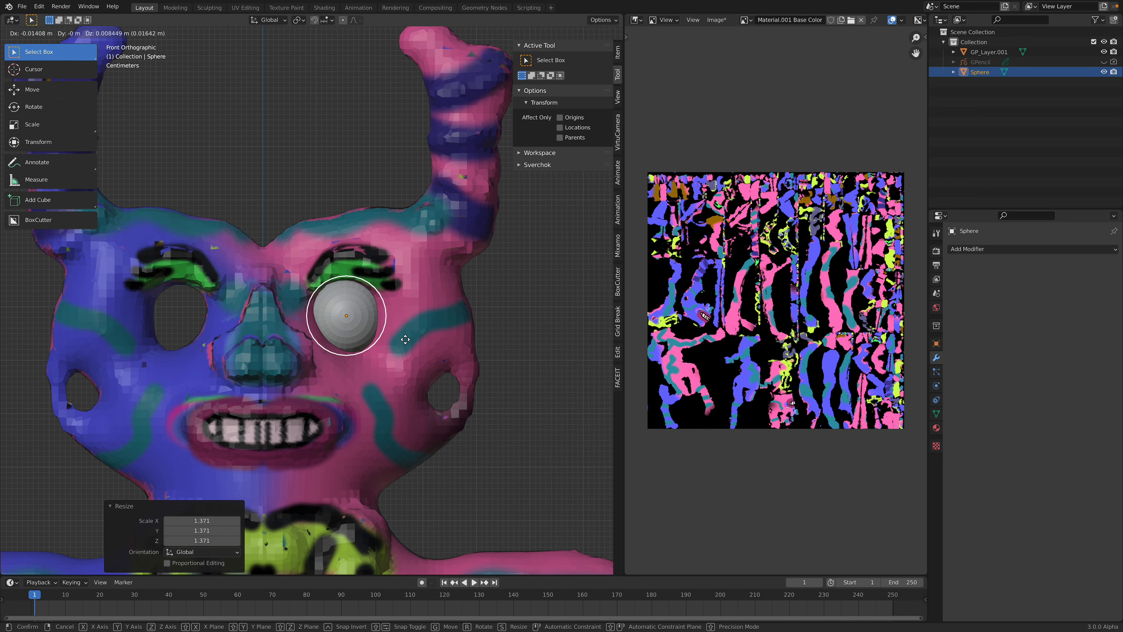
pyautogui.click(388, 325)
# Move the sphere forward about 0.047 m along Y out of the eye hole and shade it smooth
pyautogui.moveTo(389, 325); pyautogui.dragTo(383, 305, button='middle')
pyautogui.press('g')
pyautogui.press('y')
pyautogui.click(376, 309)
pyautogui.scroll(4, 408, 274)
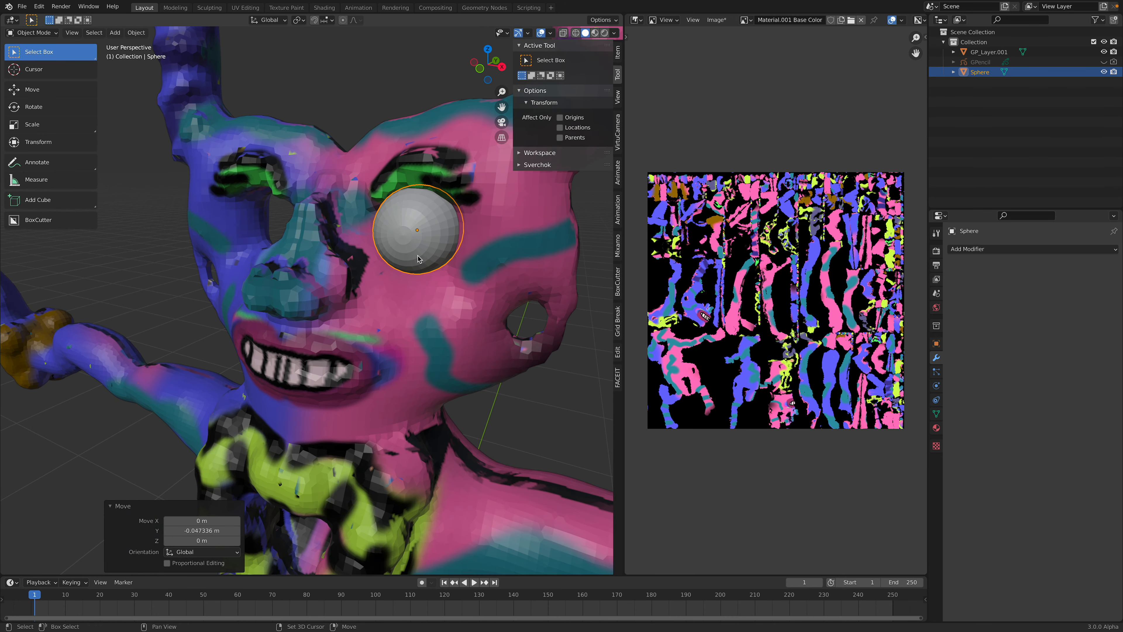
pyautogui.rightClick(395, 285)
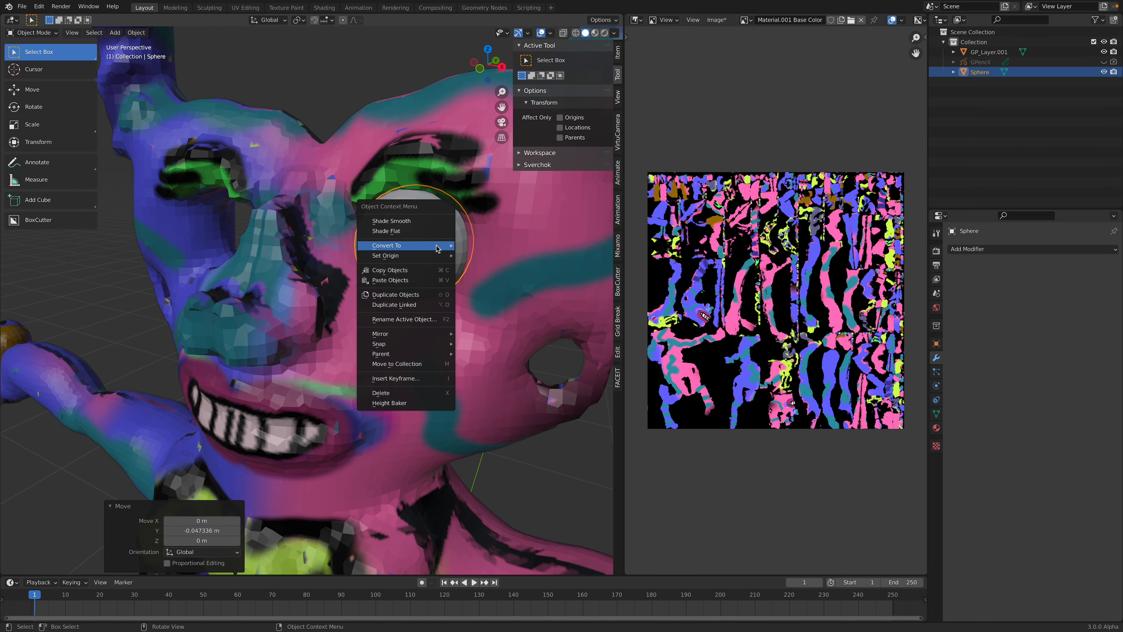
pyautogui.click(427, 221)
# Enter Edit Mode on the sphere and select the two rings of faces around its front pole in face select mode
pyautogui.press('Tab')
pyautogui.moveTo(428, 230); pyautogui.dragTo(405, 251, button='middle')
pyautogui.scroll(4, 407, 255)
pyautogui.hotkey('alt', 'a')
pyautogui.press('c')
pyautogui.click(402, 255)
pyautogui.press('Escape')
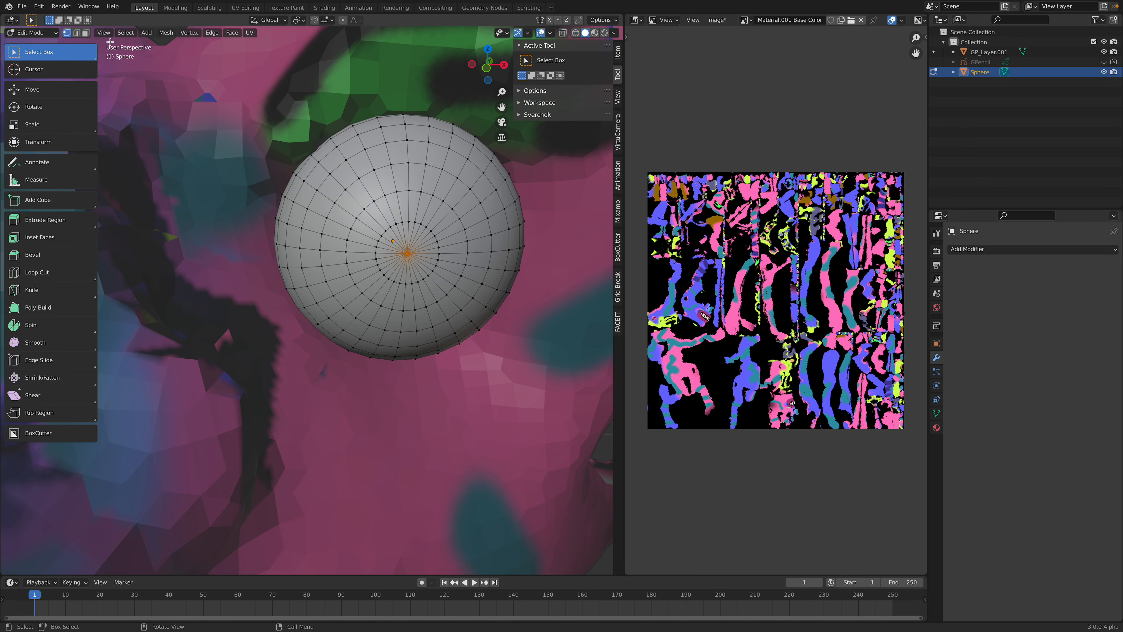
pyautogui.press('c')
pyautogui.click(407, 250)
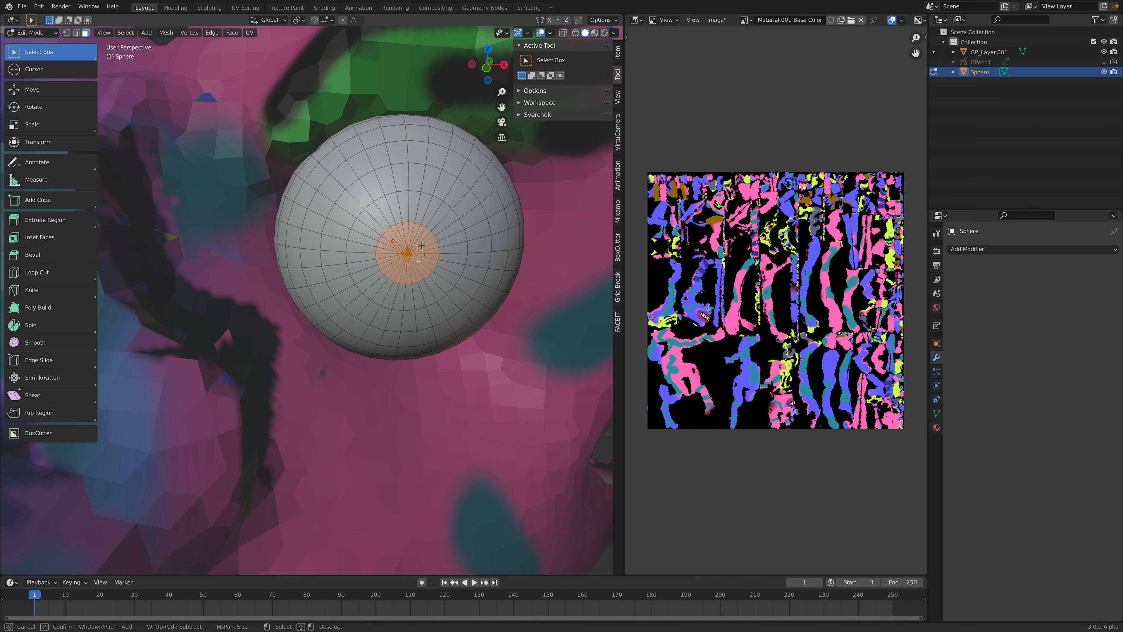
pyautogui.moveTo(405, 279)
pyautogui.mouseDown()
pyautogui.moveTo(387, 277)
pyautogui.moveTo(432, 217)
pyautogui.mouseUp()
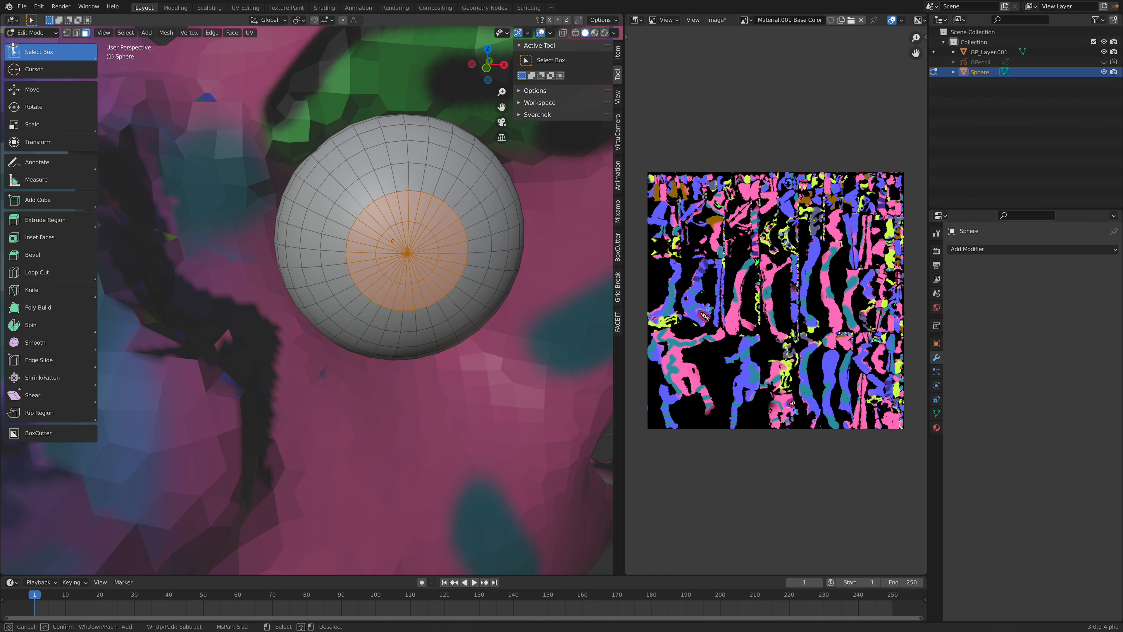
pyautogui.press('Escape')
pyautogui.moveTo(432, 251); pyautogui.dragTo(428, 247, button='middle')
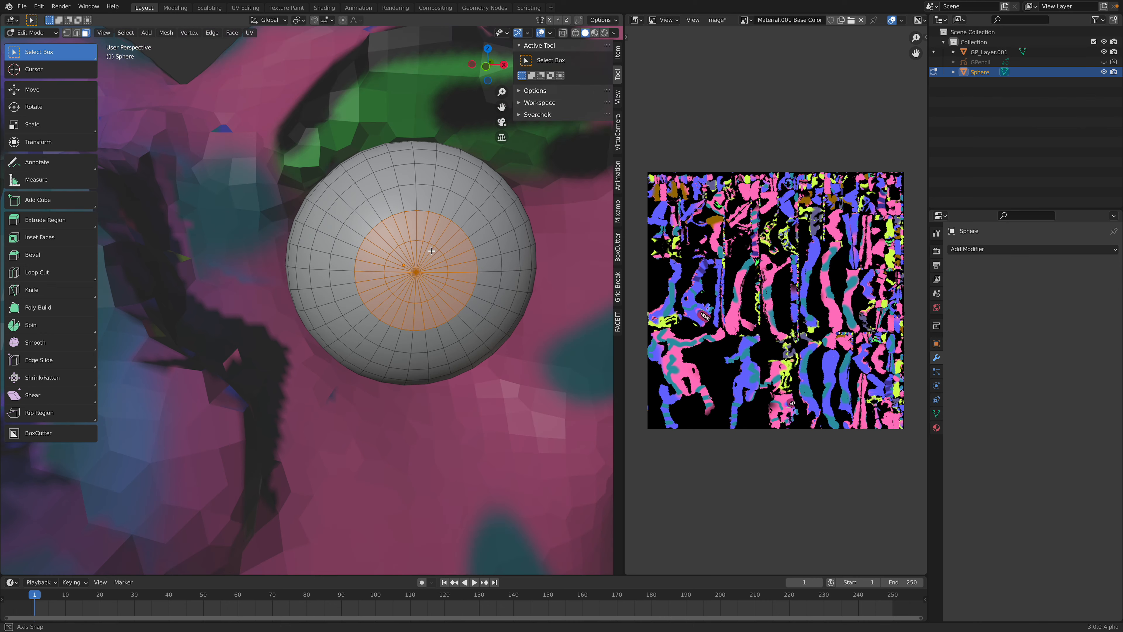
# Create a red material on the sphere, show the viewport in Material Preview and select all the sphere's faces
pyautogui.click(936, 428)
pyautogui.click(1037, 292)
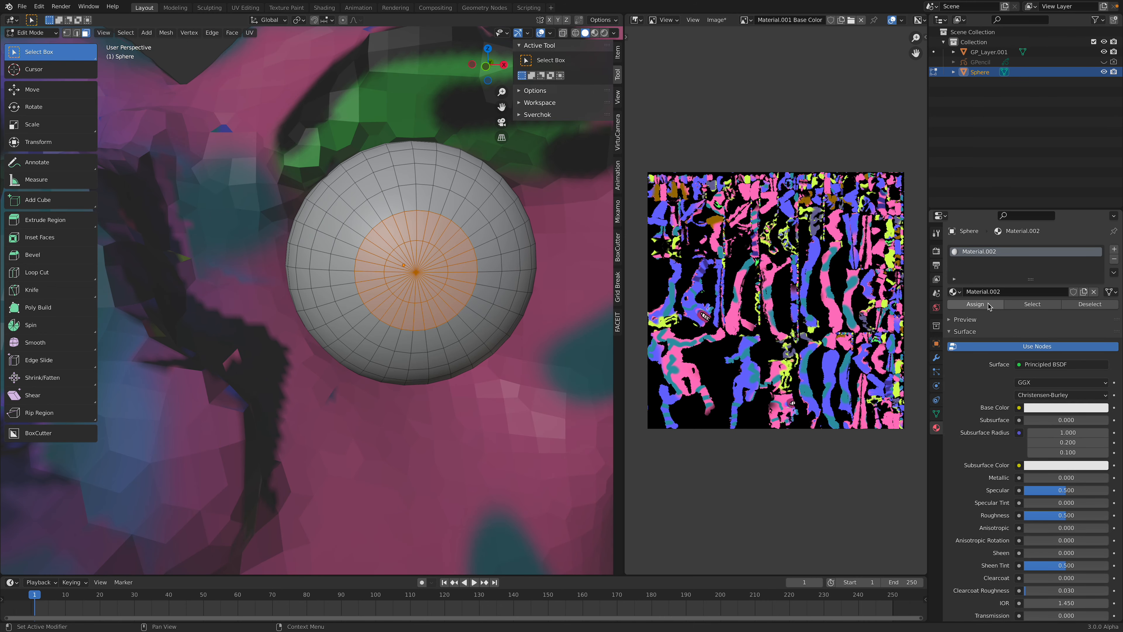
pyautogui.click(1064, 407)
pyautogui.click(1054, 326)
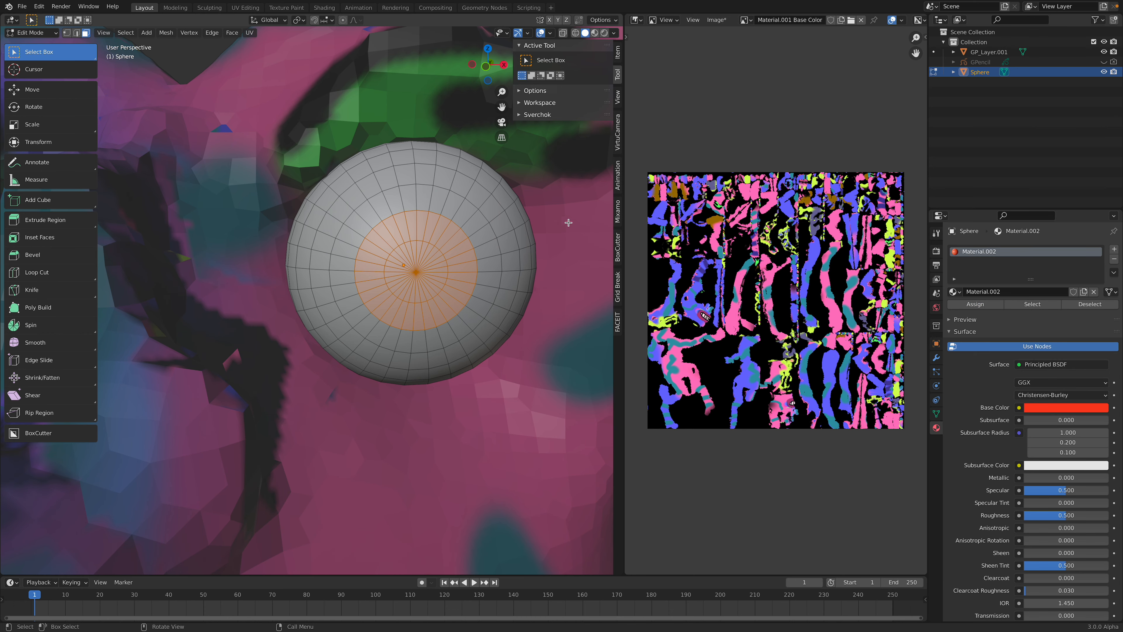
pyautogui.click(594, 33)
pyautogui.keyDown('shift'); pyautogui.moveTo(435, 253); pyautogui.dragTo(407, 249, button='middle'); pyautogui.keyUp('shift')
pyautogui.press('a')
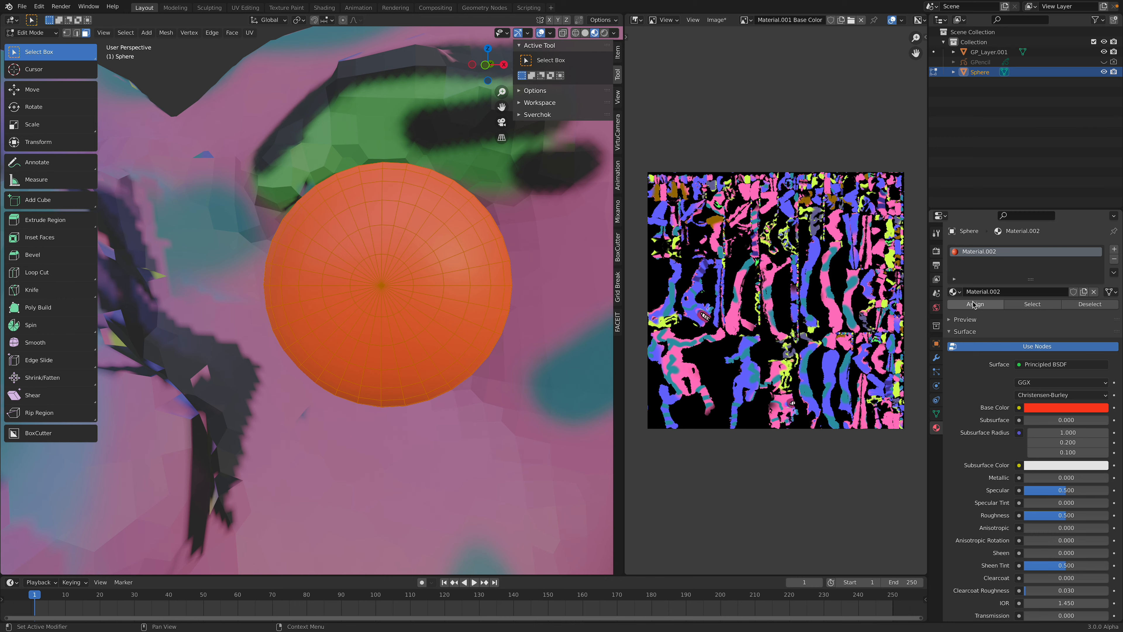
# Add a second material slot and select only the pupil area, two face rings around the sphere's front pole
pyautogui.click(1114, 251)
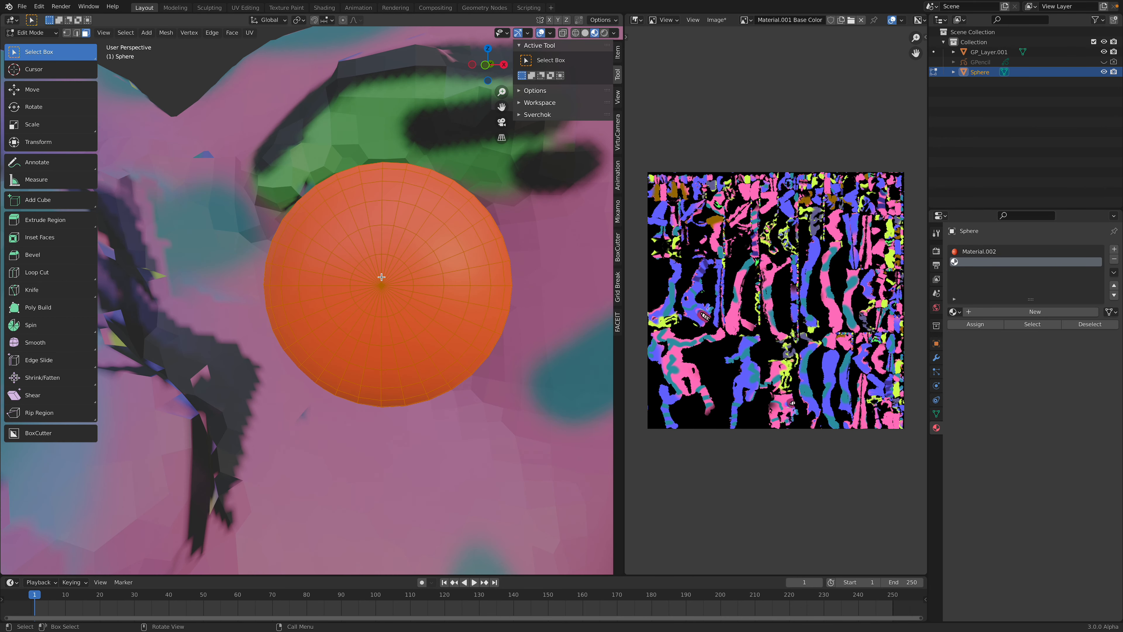
pyautogui.hotkey('alt', 'a')
pyautogui.press('c')
pyautogui.moveTo(376, 278); pyautogui.dragTo(387, 284)
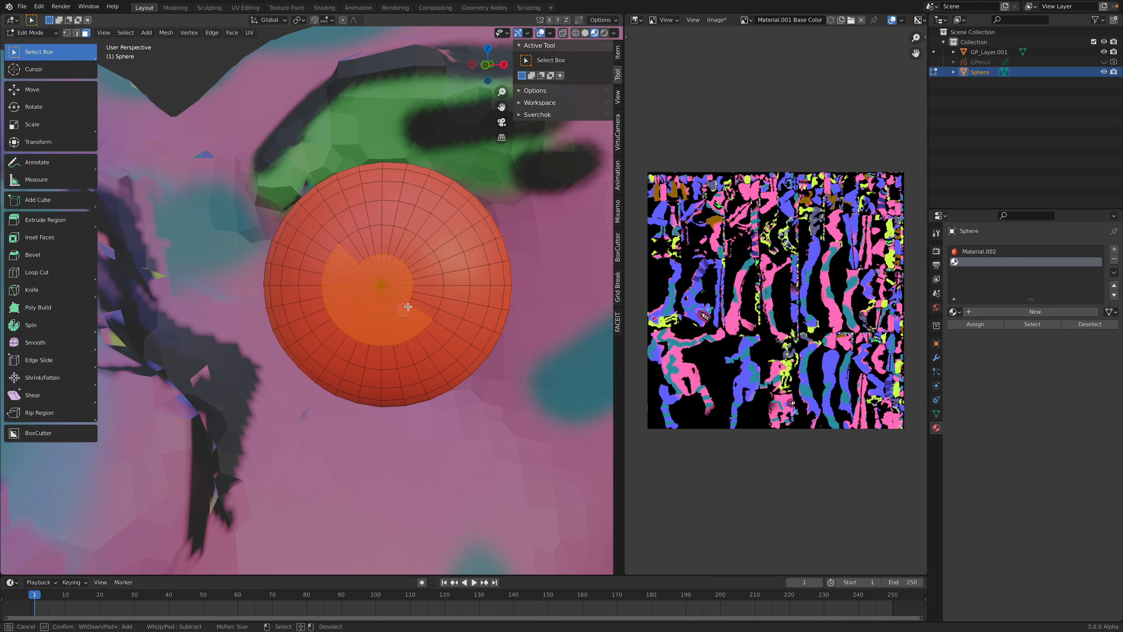
# Create a bright green material in the new slot, assign it to the pupil faces and return to Object Mode
pyautogui.click(1035, 312)
pyautogui.click(1066, 427)
pyautogui.scroll(-8, 1078, 349)
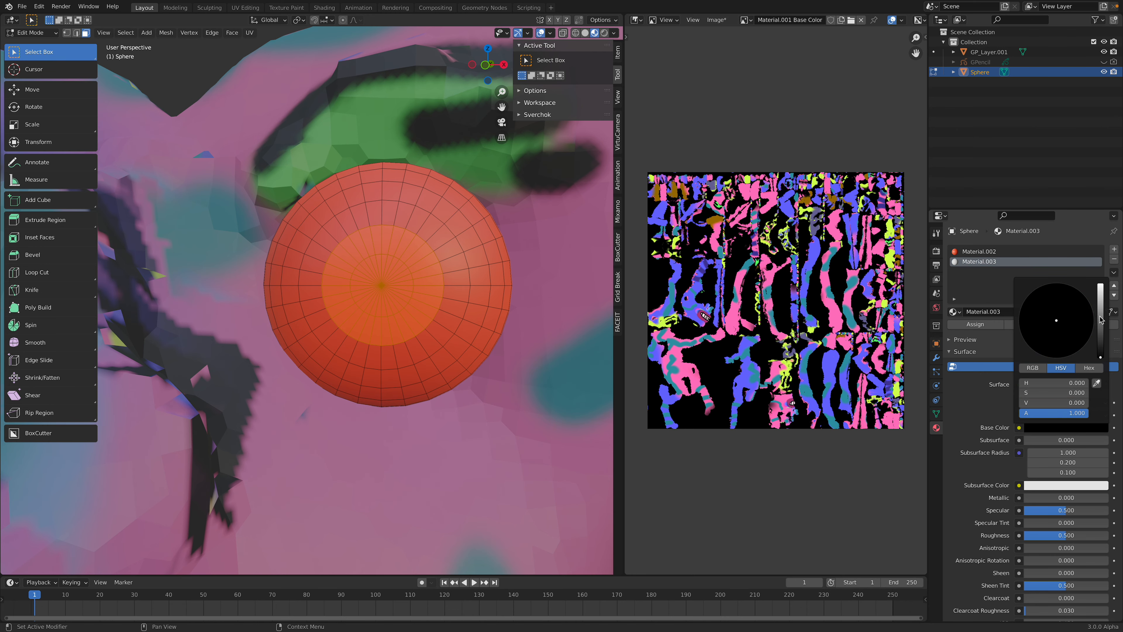
pyautogui.moveTo(1101, 321); pyautogui.dragTo(1101, 295)
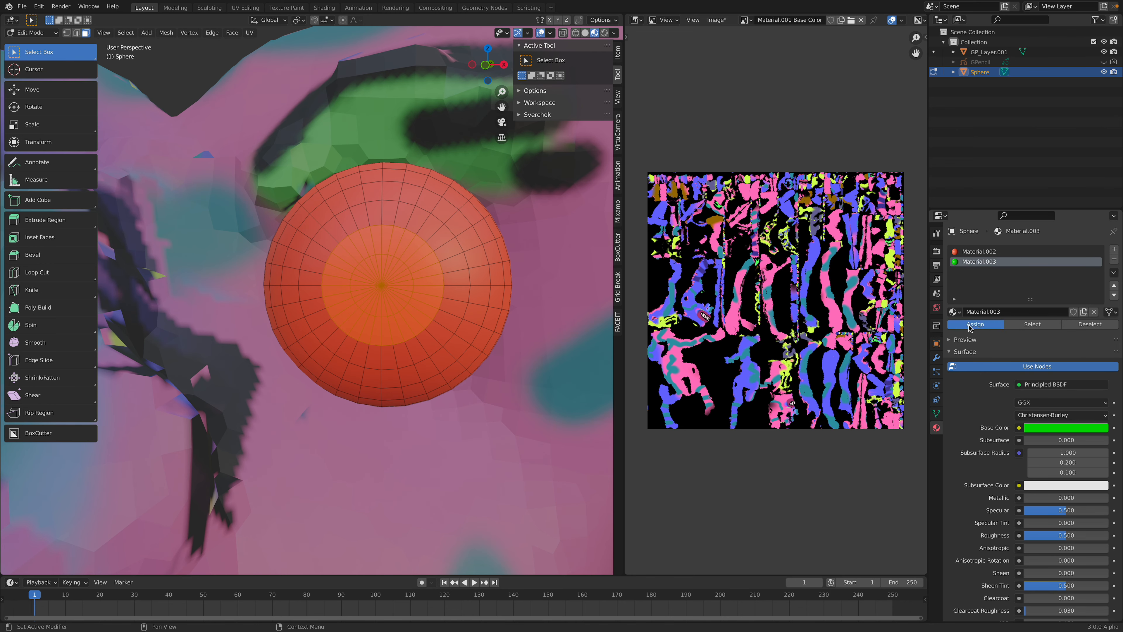
pyautogui.click(973, 324)
pyautogui.scroll(-8, 310, 221)
pyautogui.click(36, 38)
pyautogui.click(36, 44)
pyautogui.scroll(-4, 387, 280)
pyautogui.scroll(2, 388, 280)
pyautogui.scroll(6, 387, 279)
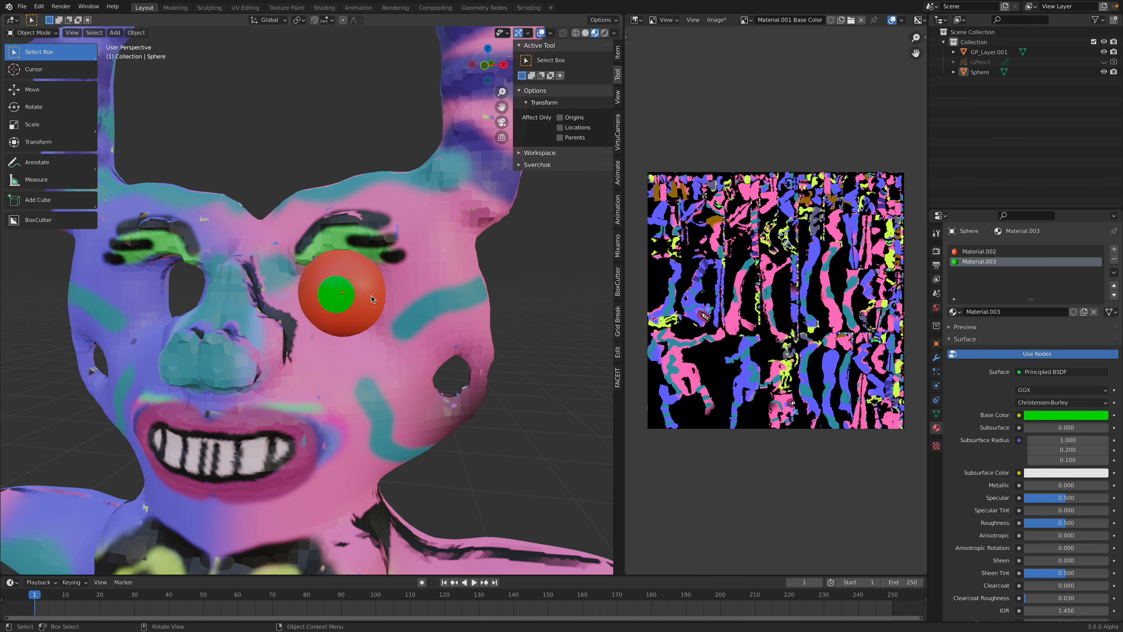
# Recolour the pupil material dark blue and save the Blender file with the eyeball selected
pyautogui.click(1054, 414)
pyautogui.moveTo(1100, 311); pyautogui.dragTo(1062, 298)
pyautogui.scroll(-5, 547, 349)
pyautogui.click(458, 381)
pyautogui.scroll(-2, 442, 383)
pyautogui.keyDown('shift'); pyautogui.moveTo(401, 385); pyautogui.dragTo(417, 296, button='middle'); pyautogui.keyUp('shift')
pyautogui.click(337, 215)
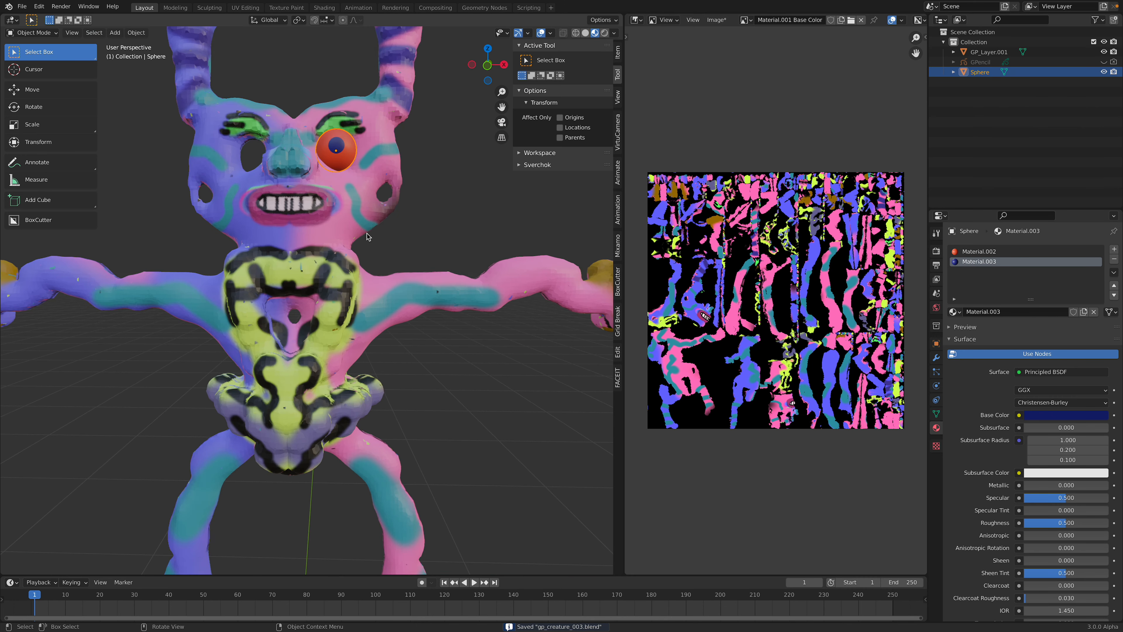
pyautogui.scroll(4, 387, 297)
pyautogui.hotkey('ctrl', 's')
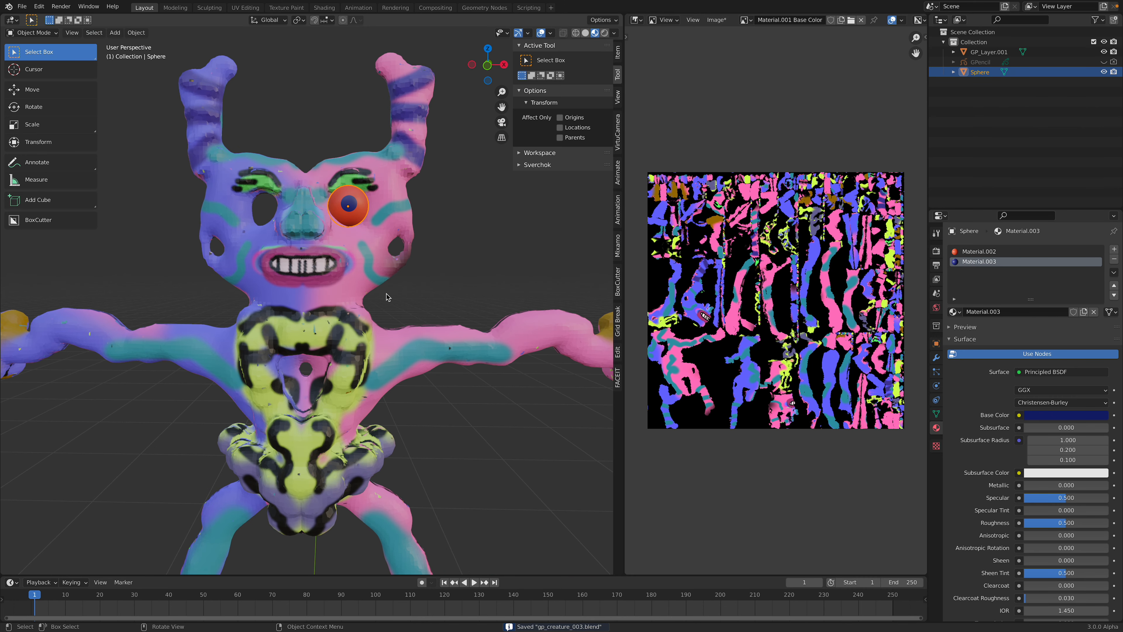
# Apply all transforms to the eyeball and add a Mirror modifier on the X axis for the second eye
pyautogui.click(937, 358)
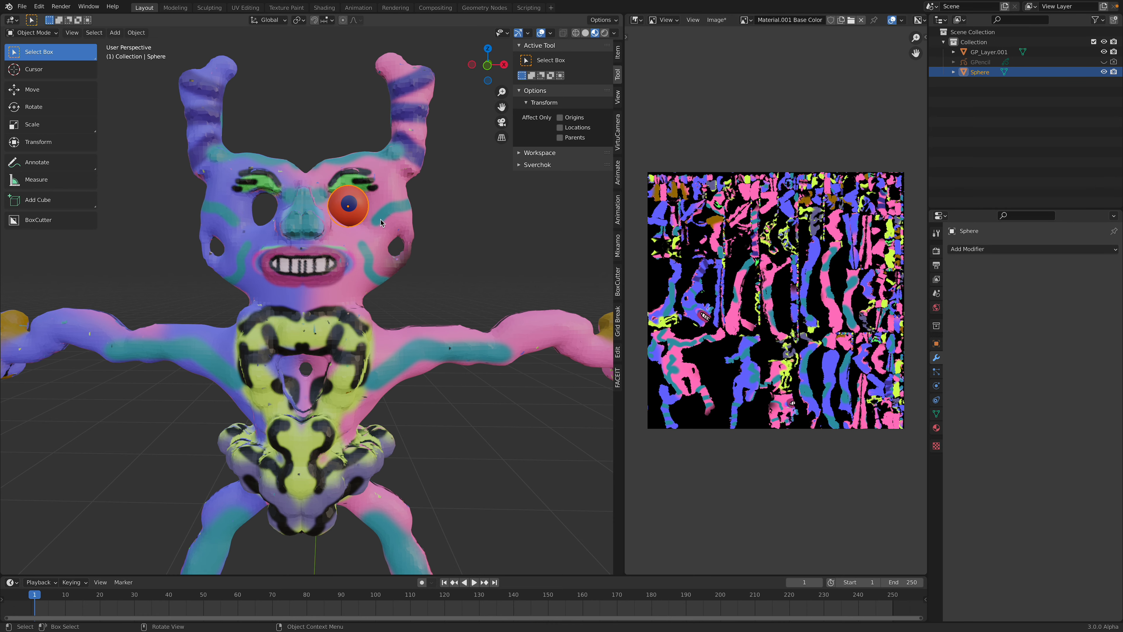
pyautogui.moveTo(395, 241); pyautogui.dragTo(373, 252, button='middle')
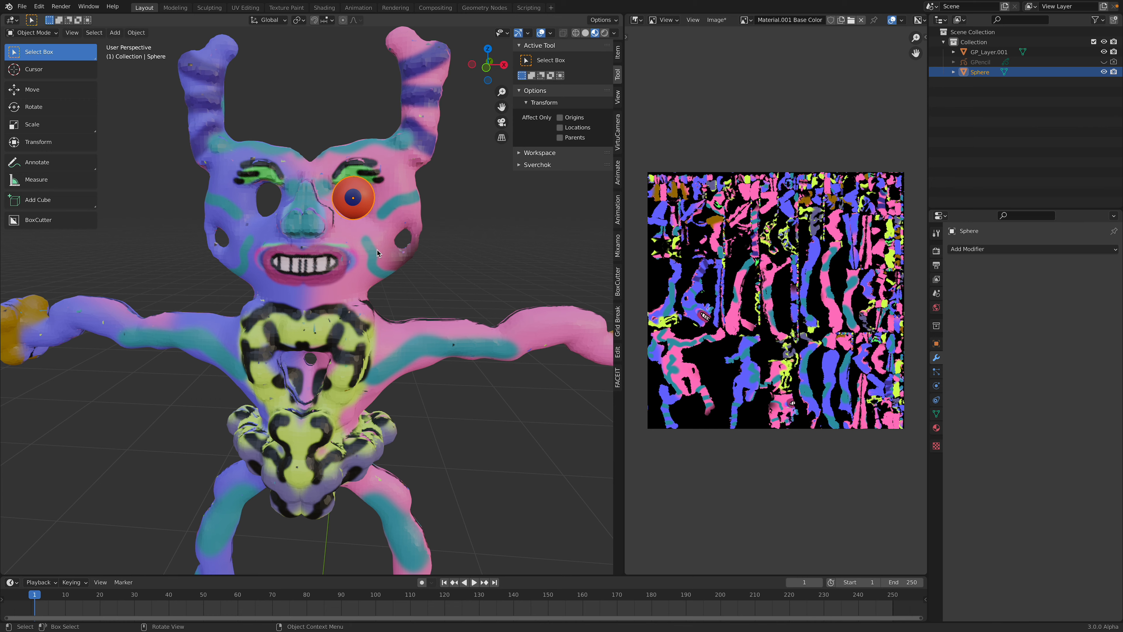
pyautogui.hotkey('ctrl', 'a')
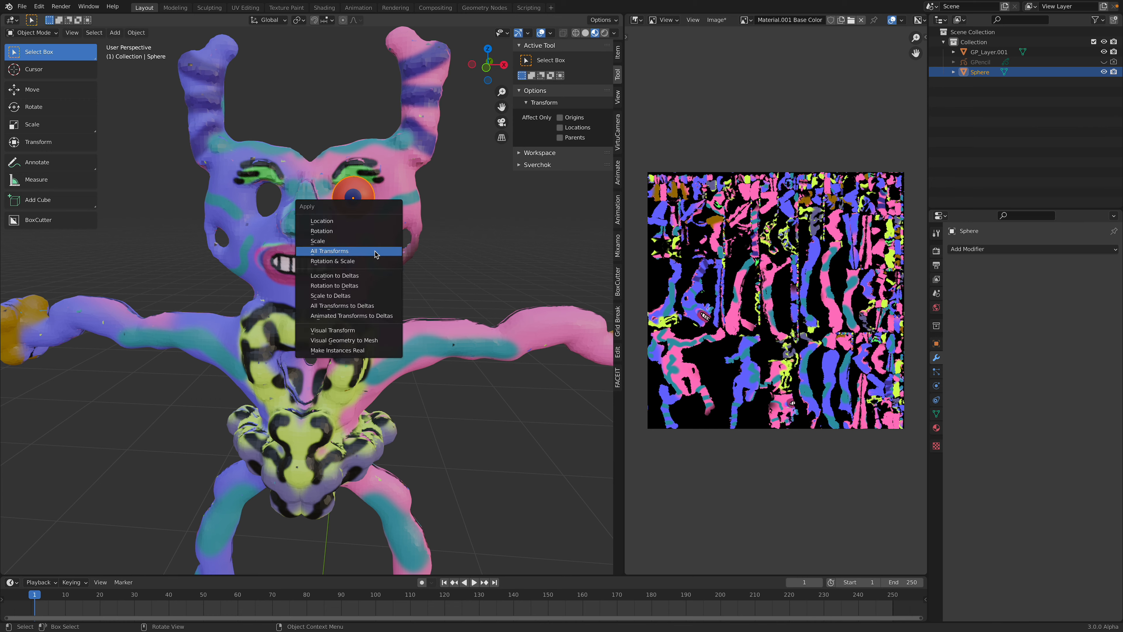
pyautogui.click(375, 251)
pyautogui.click(973, 250)
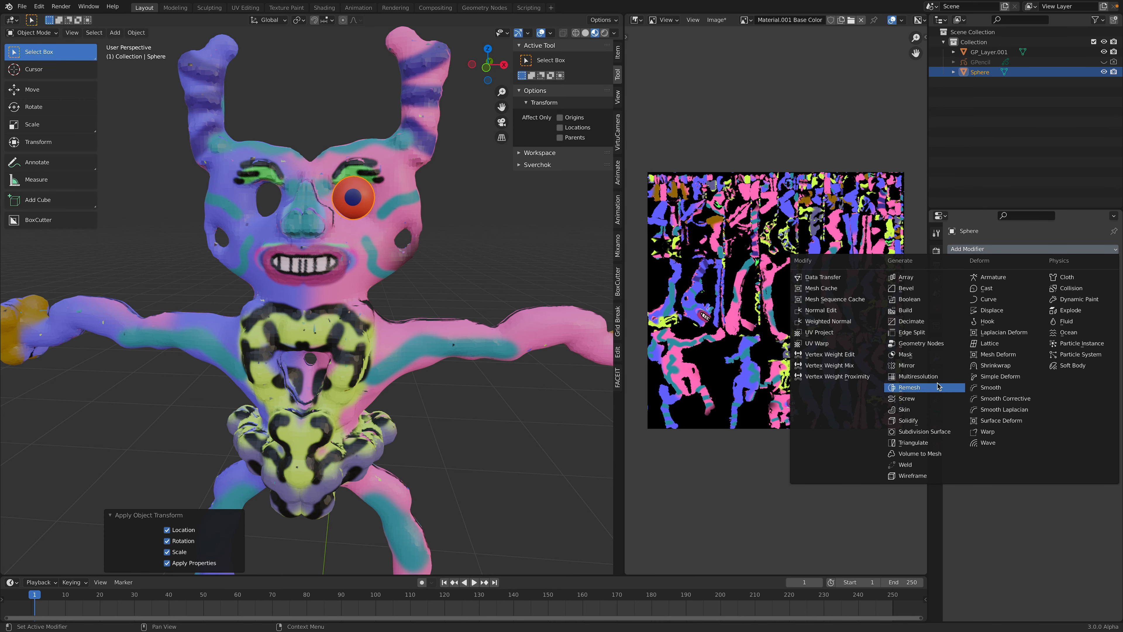
pyautogui.click(937, 366)
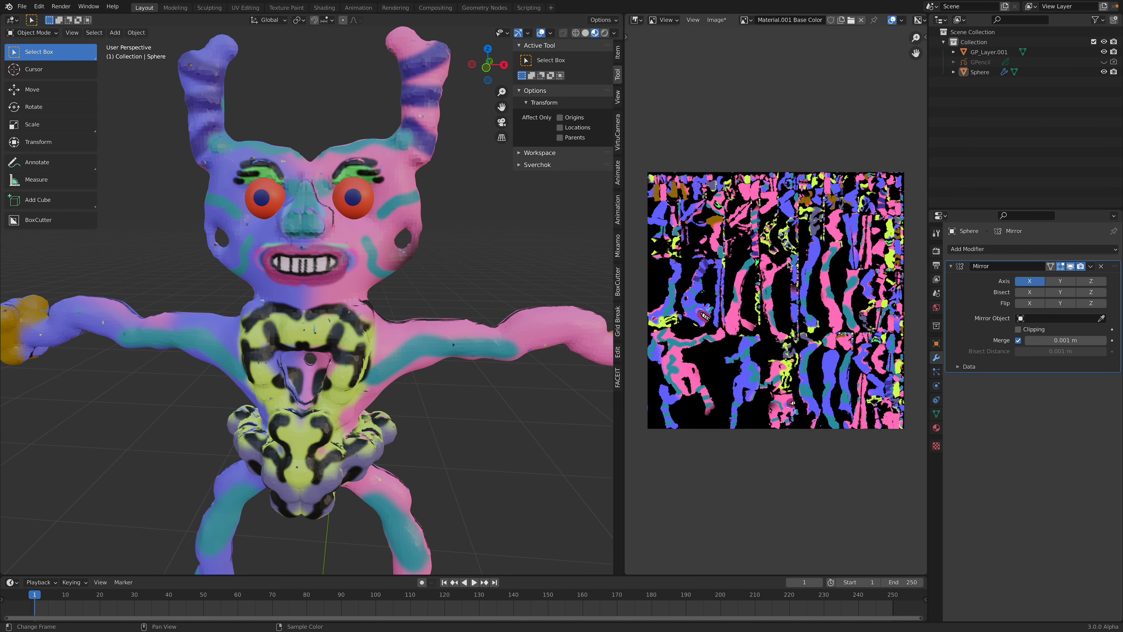
# Apply the eyes' Mirror modifier and join the eyes into the creature's body mesh
pyautogui.hotkey('ctrl', 'a')
pyautogui.scroll(-2, 333, 257)
pyautogui.moveTo(333, 257); pyautogui.dragTo(311, 257, button='middle')
pyautogui.click(354, 229)
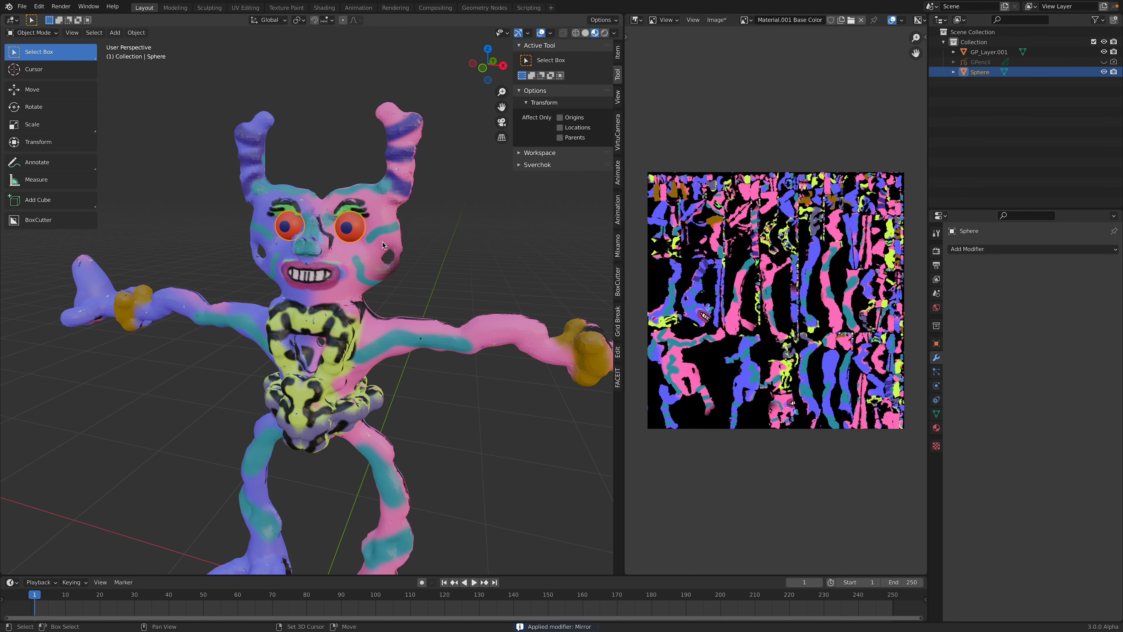
pyautogui.keyDown('shift'); pyautogui.click(382, 242); pyautogui.keyUp('shift')
pyautogui.hotkey('ctrl', 'j')
pyautogui.moveTo(360, 251); pyautogui.dragTo(349, 249, button='middle')
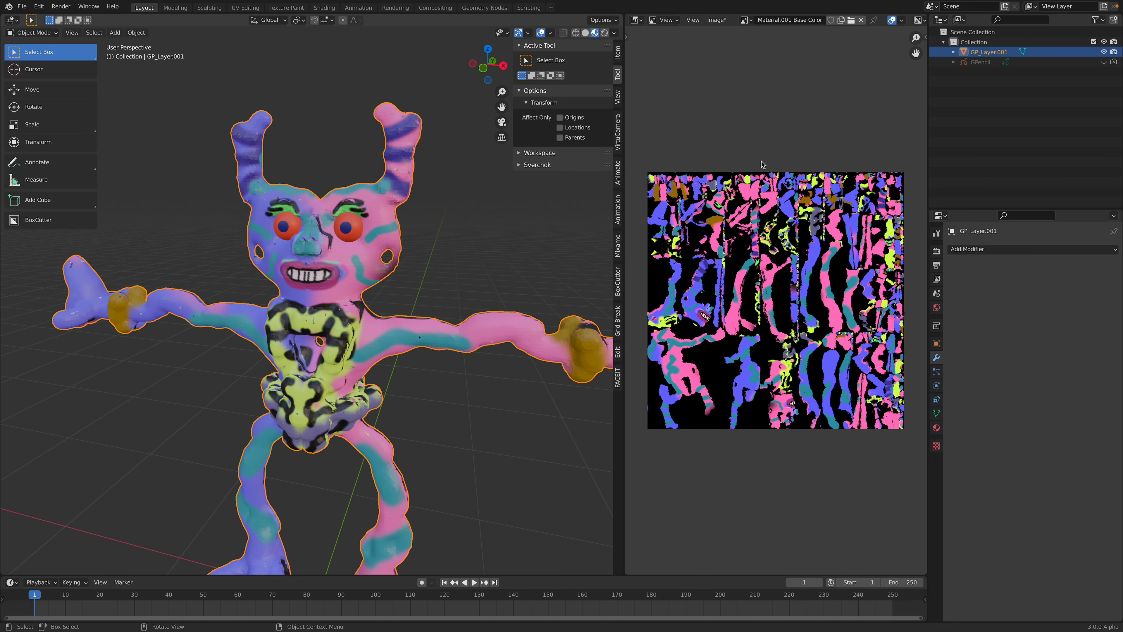
# Unhide the original grease pencil drawing and move it about 3.6 m along negative X, beside the creature
pyautogui.scroll(-4, 517, 254)
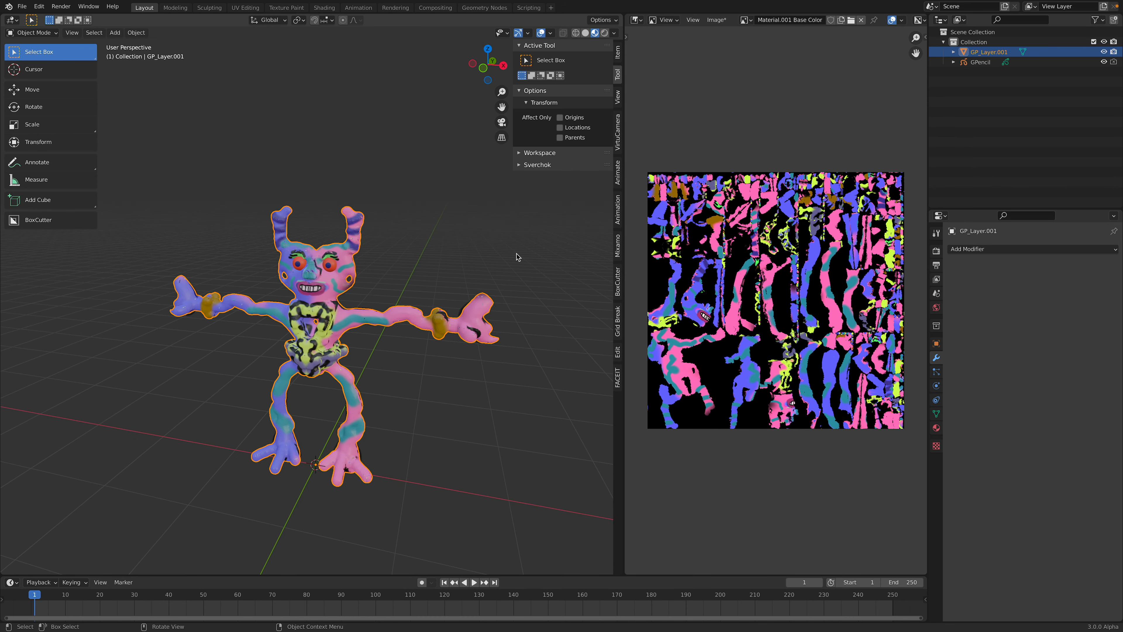
pyautogui.keyDown('shift'); pyautogui.moveTo(517, 253); pyautogui.dragTo(558, 213, button='middle'); pyautogui.keyUp('shift')
pyautogui.click(981, 64)
pyautogui.press('g')
pyautogui.press('x')
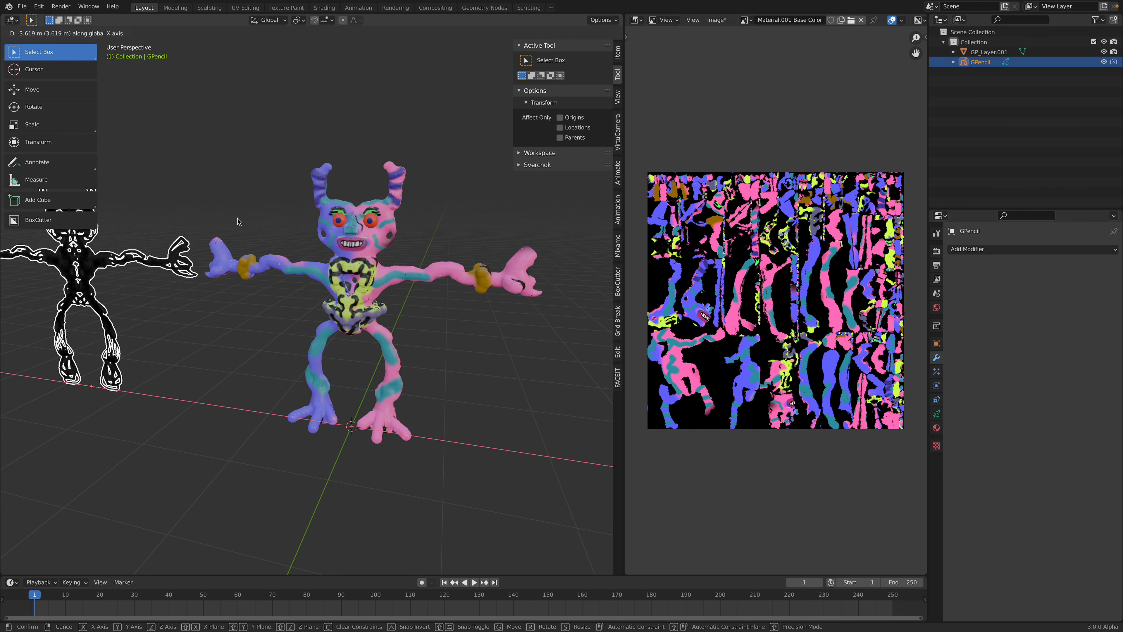
pyautogui.click(240, 223)
pyautogui.click(245, 261)
# Select the grease pencil drawing, save the current file and save a new version as gp_creature_004.blend
pyautogui.moveTo(254, 283); pyautogui.dragTo(384, 277, button='middle')
pyautogui.moveTo(155, 291); pyautogui.dragTo(204, 292, button='middle')
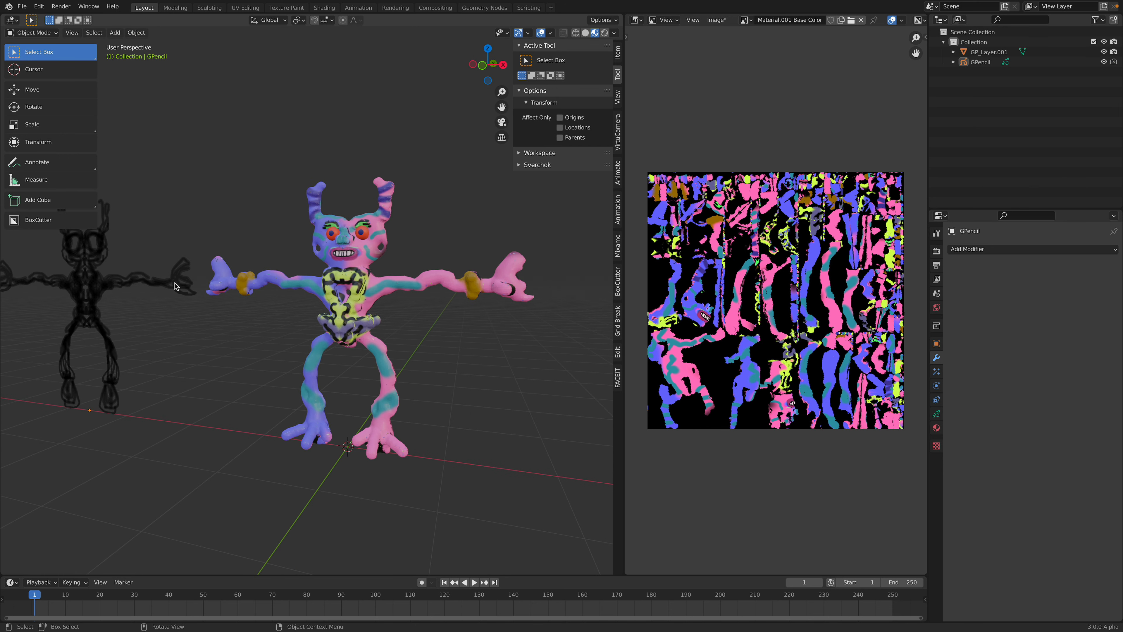
pyautogui.click(177, 286)
pyautogui.click(22, 6)
pyautogui.click(42, 73)
pyautogui.click(22, 6)
pyautogui.click(49, 83)
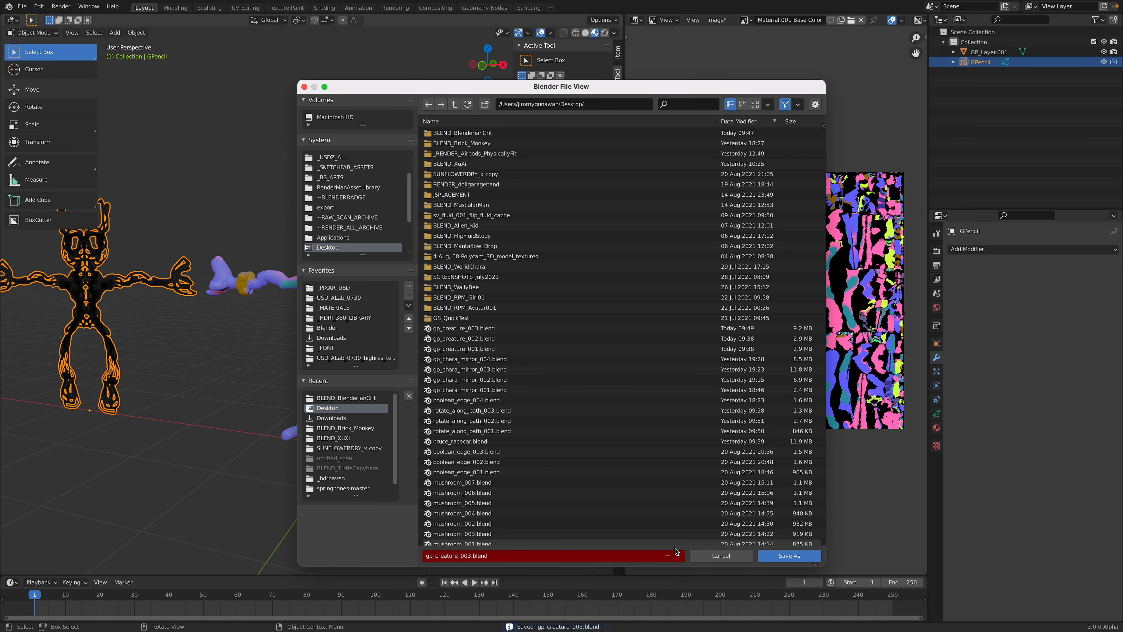
pyautogui.click(780, 554)
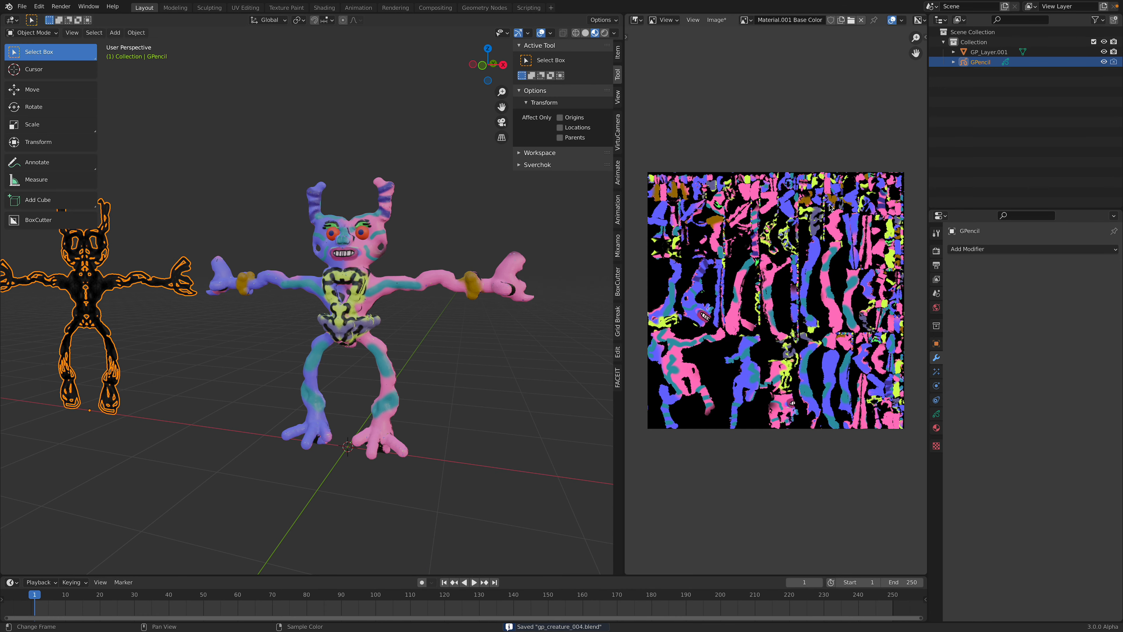
# Save the painted texture image and merge the image editor area into the 3D viewport
pyautogui.click(717, 20)
pyautogui.click(735, 104)
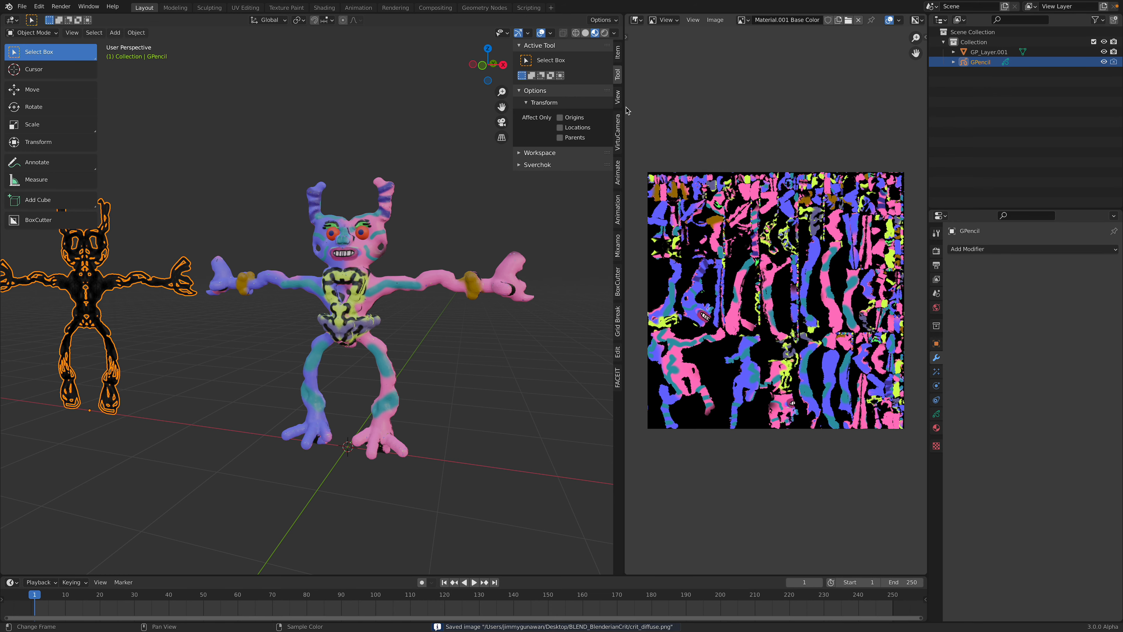
pyautogui.moveTo(621, 16); pyautogui.dragTo(657, 40)
pyautogui.scroll(-2, 591, 177)
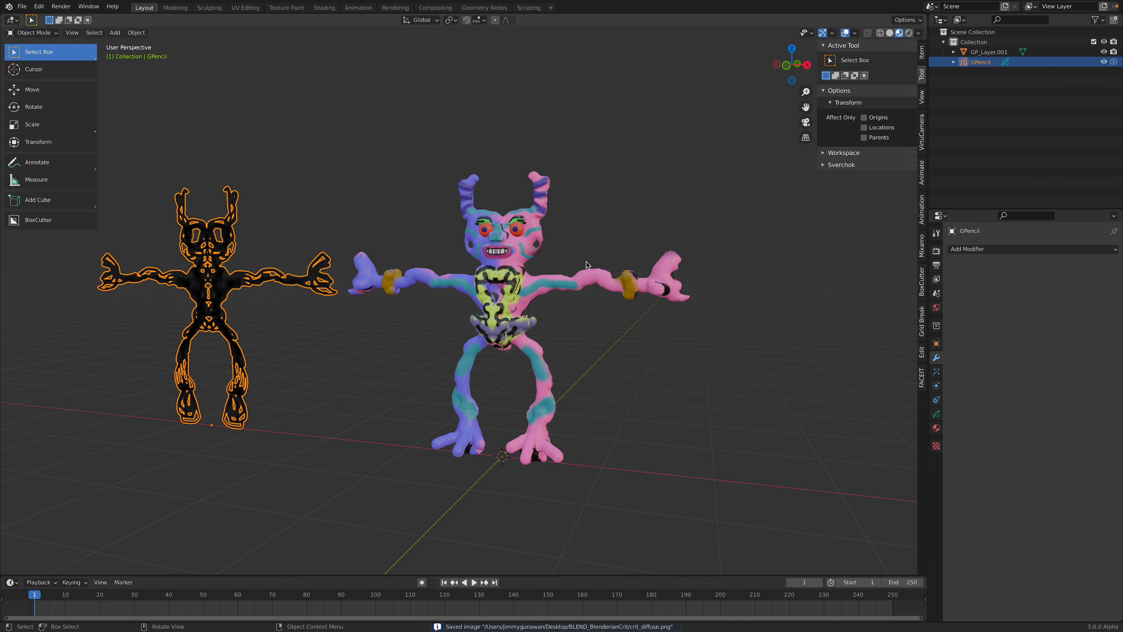
# Delete the grease pencil drawing from the scene
pyautogui.press('x')
pyautogui.click(333, 253)
pyautogui.moveTo(380, 253); pyautogui.dragTo(400, 245, button='middle')
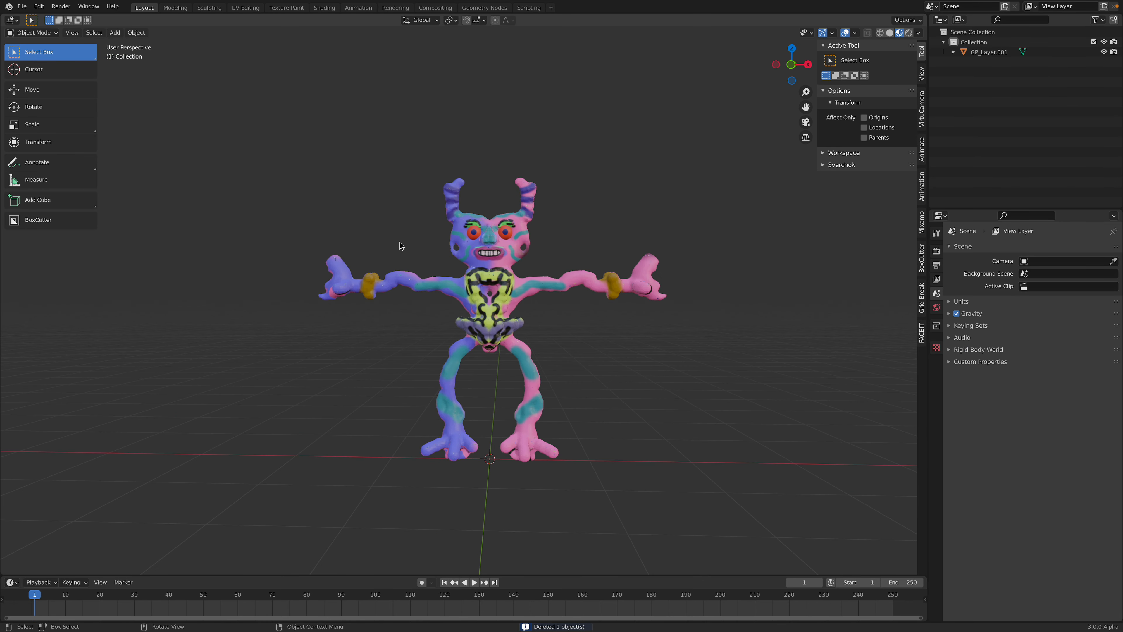
# Select the creature mesh, save the file and export the creature as gp_creature_004.fbx
pyautogui.scroll(2, 477, 270)
pyautogui.click(515, 270)
pyautogui.click(22, 6)
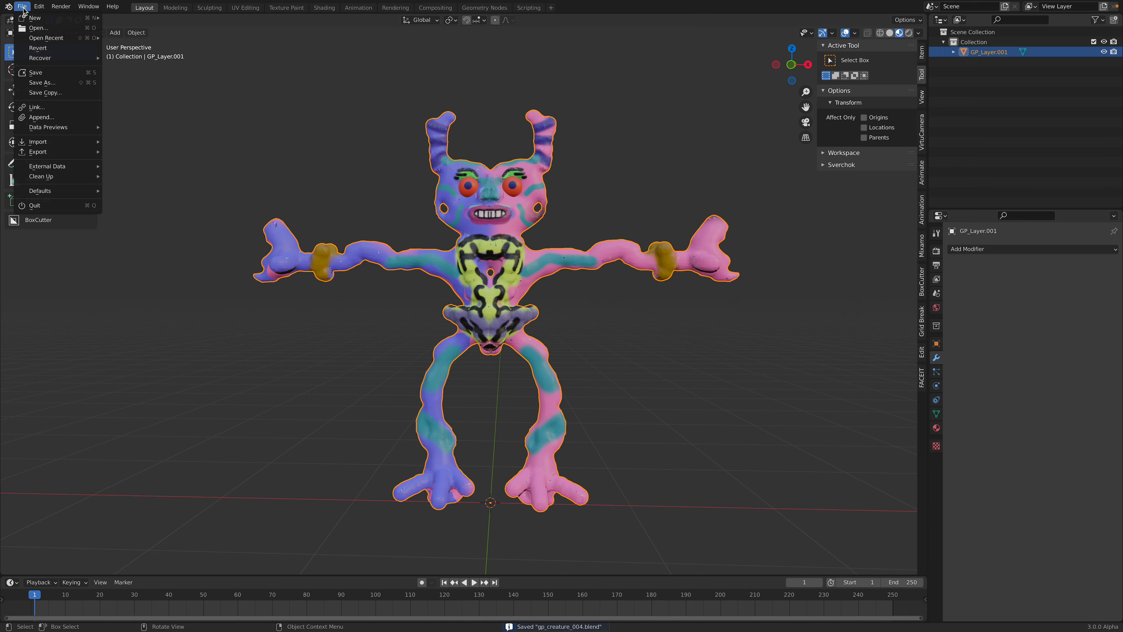
pyautogui.moveTo(63, 152)
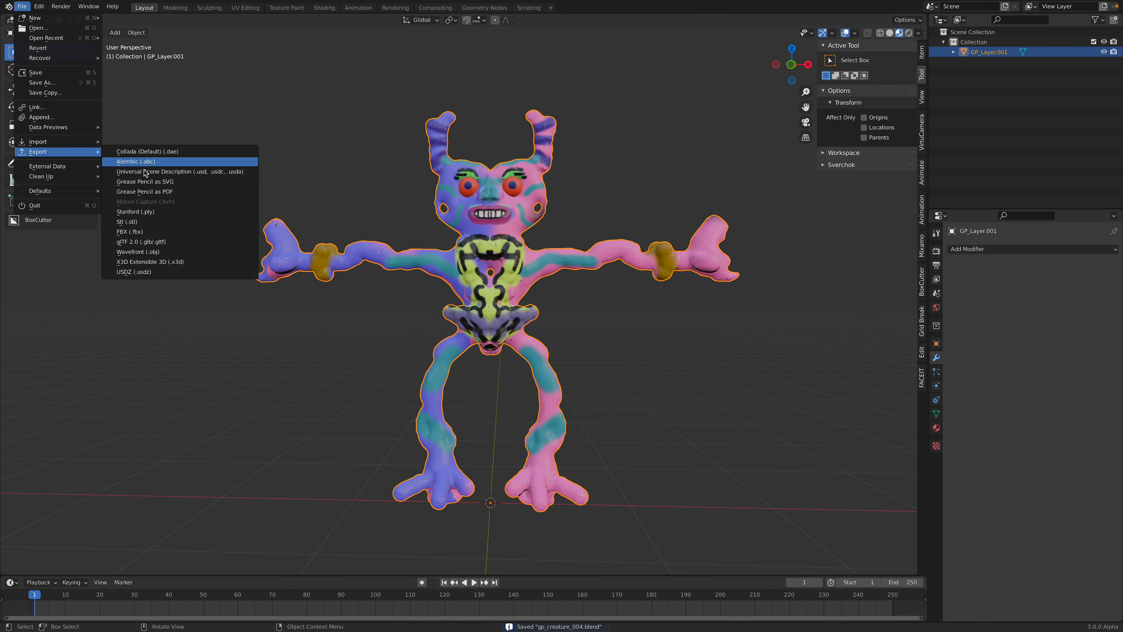
pyautogui.click(148, 232)
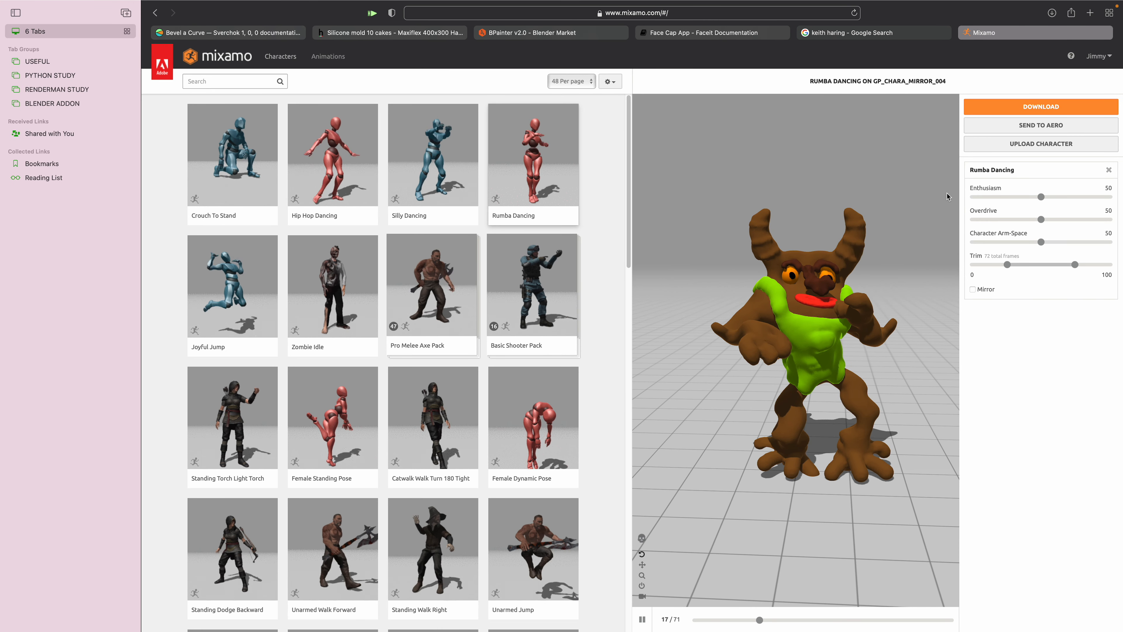
# Switch to Mixamo in the browser and upload gp_creature_004.fbx as a new character
pyautogui.click(1041, 143)
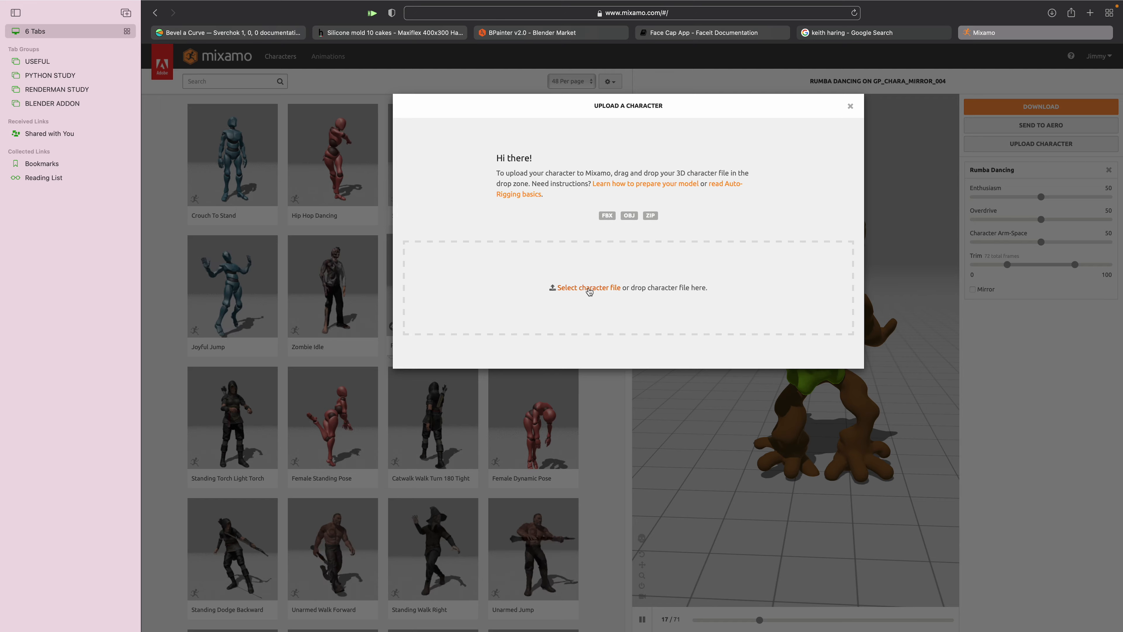
pyautogui.click(578, 292)
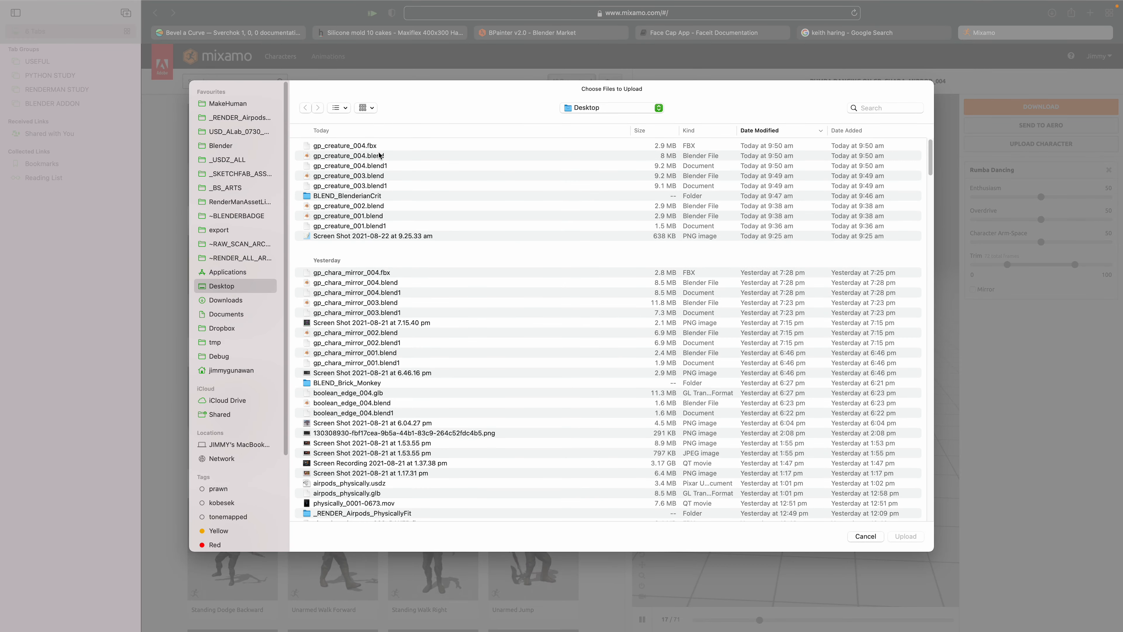
pyautogui.click(905, 536)
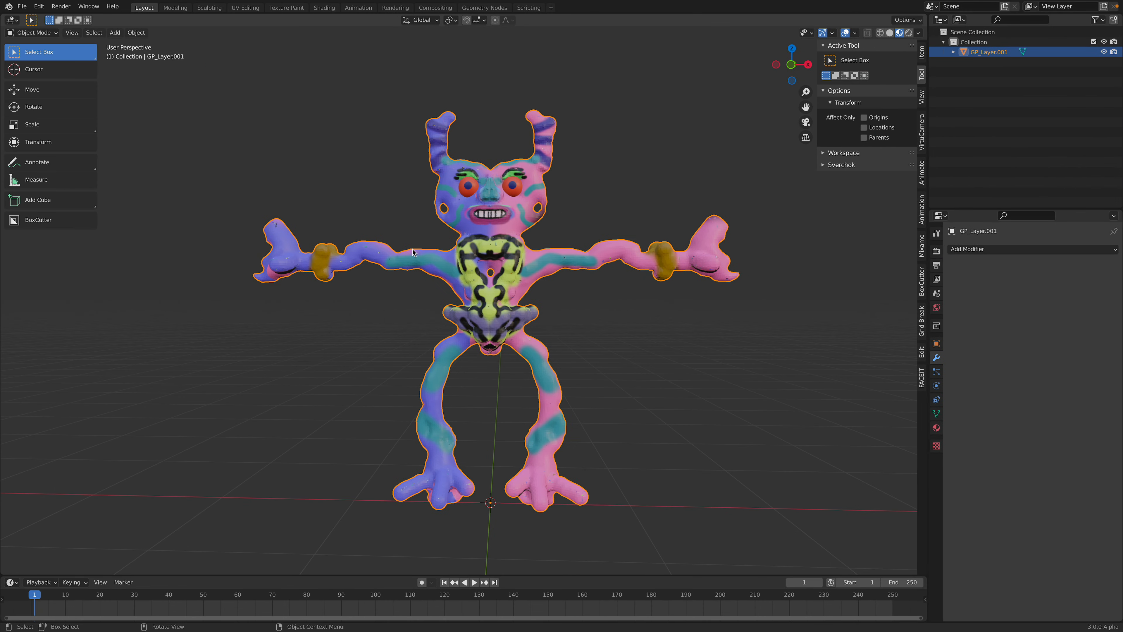
pyautogui.moveTo(565, 248); pyautogui.dragTo(549, 234, button='middle')
pyautogui.scroll(1, 540, 238)
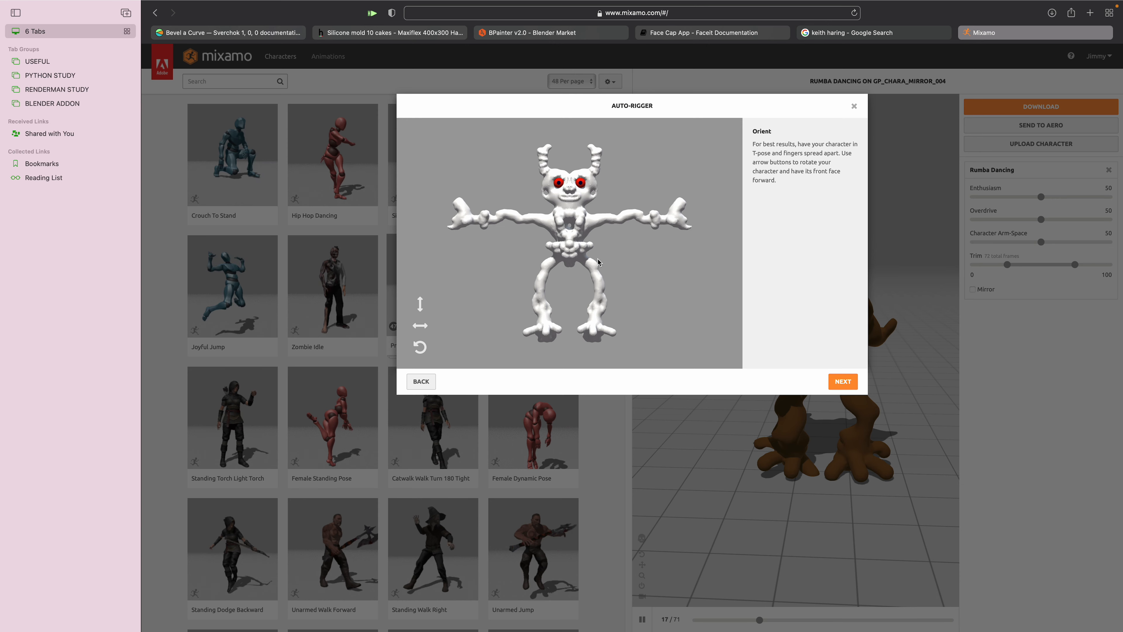
# Accept the creature's orientation and place the symmetrical auto-rigger markers on its chin, wrists, elbows, knees and groin
pyautogui.click(842, 381)
pyautogui.moveTo(456, 247); pyautogui.dragTo(569, 205)
pyautogui.moveTo(477, 269); pyautogui.dragTo(658, 218)
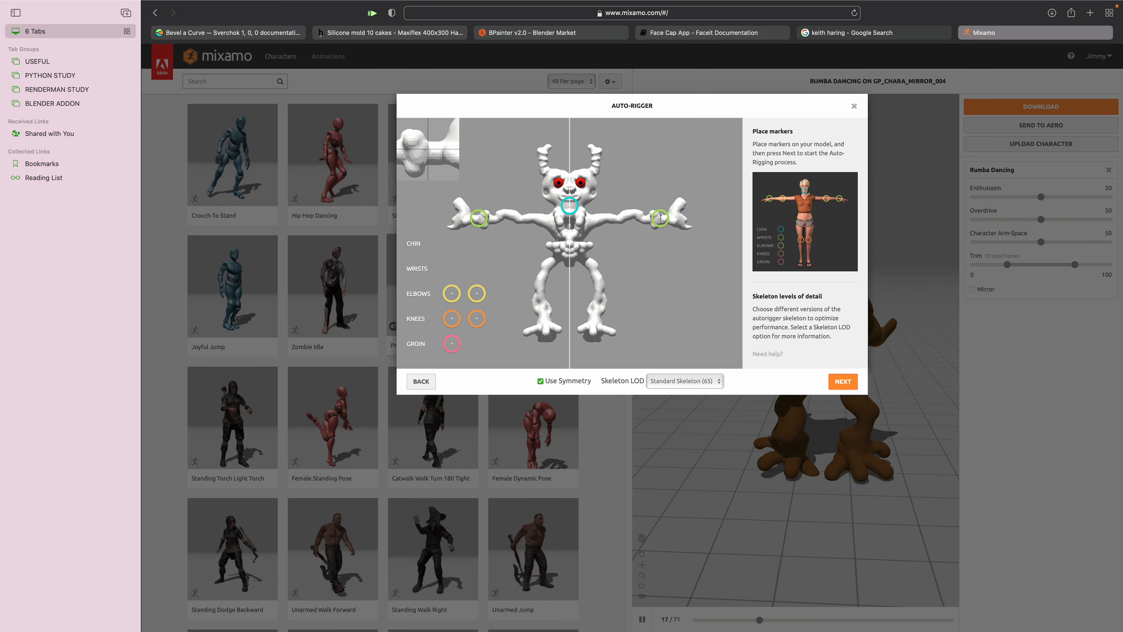
pyautogui.moveTo(477, 294)
pyautogui.mouseDown()
pyautogui.moveTo(513, 285)
pyautogui.moveTo(627, 216)
pyautogui.mouseUp()
pyautogui.moveTo(482, 320); pyautogui.dragTo(601, 290)
pyautogui.moveTo(452, 343); pyautogui.dragTo(569, 256)
# Auto-rig the creature with the 3 Chain Fingers (49) skeleton and accept it as the new character
pyautogui.click(675, 381)
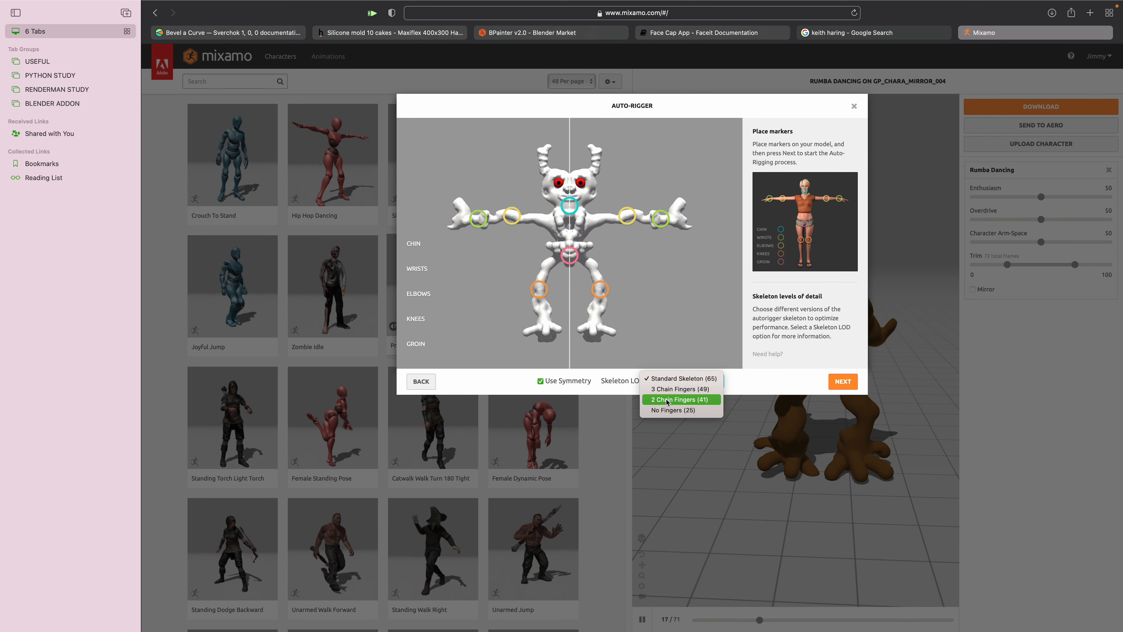
pyautogui.click(683, 389)
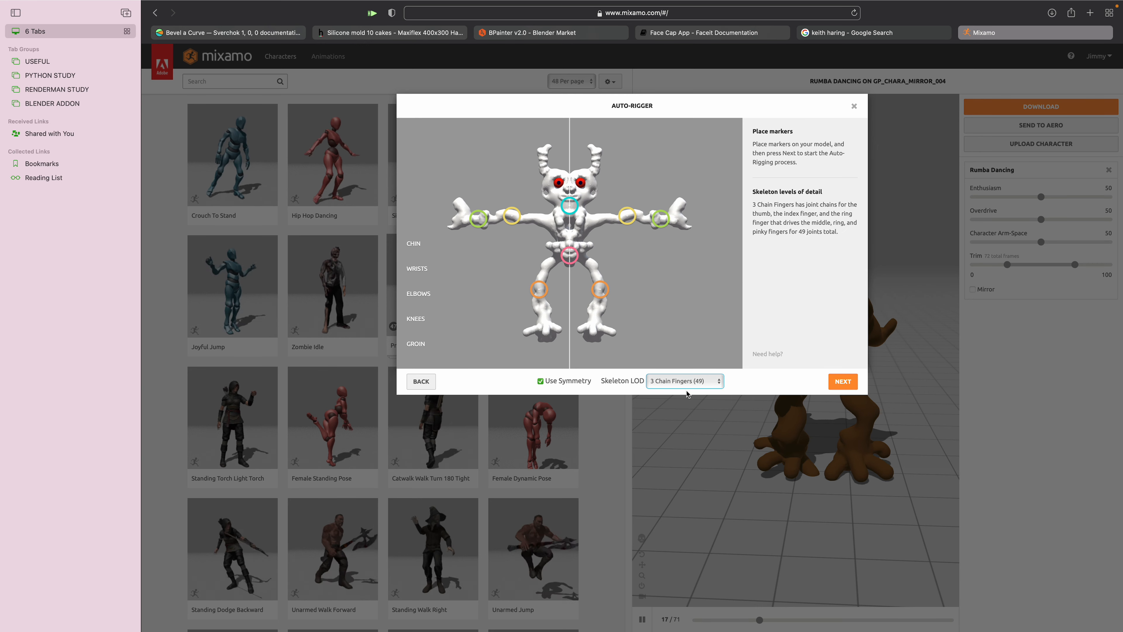
pyautogui.click(697, 384)
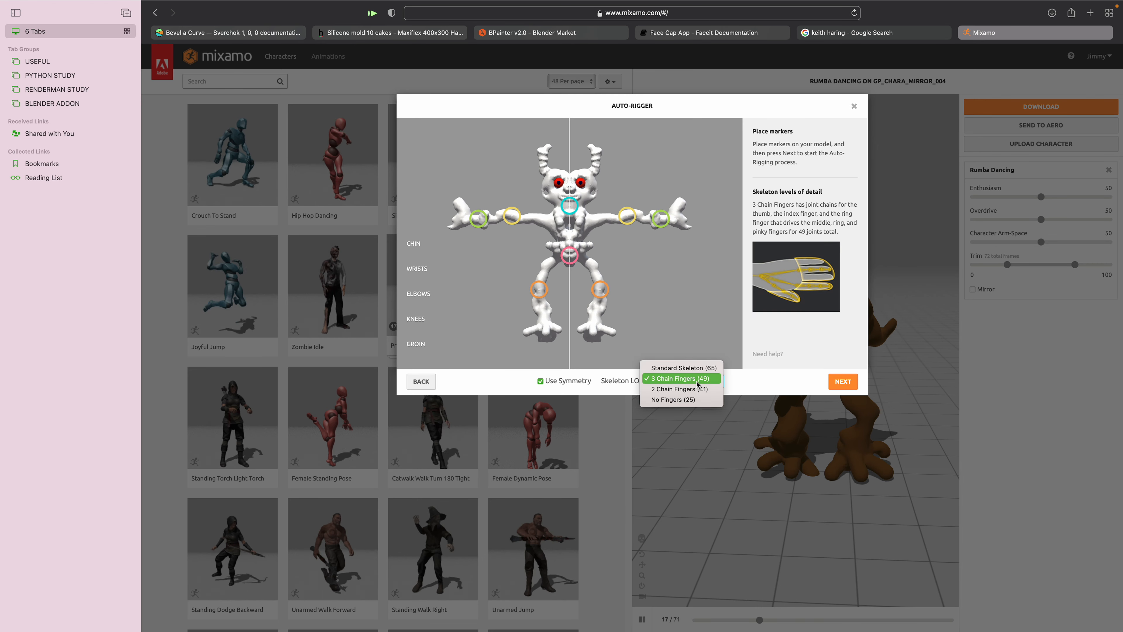
pyautogui.click(842, 381)
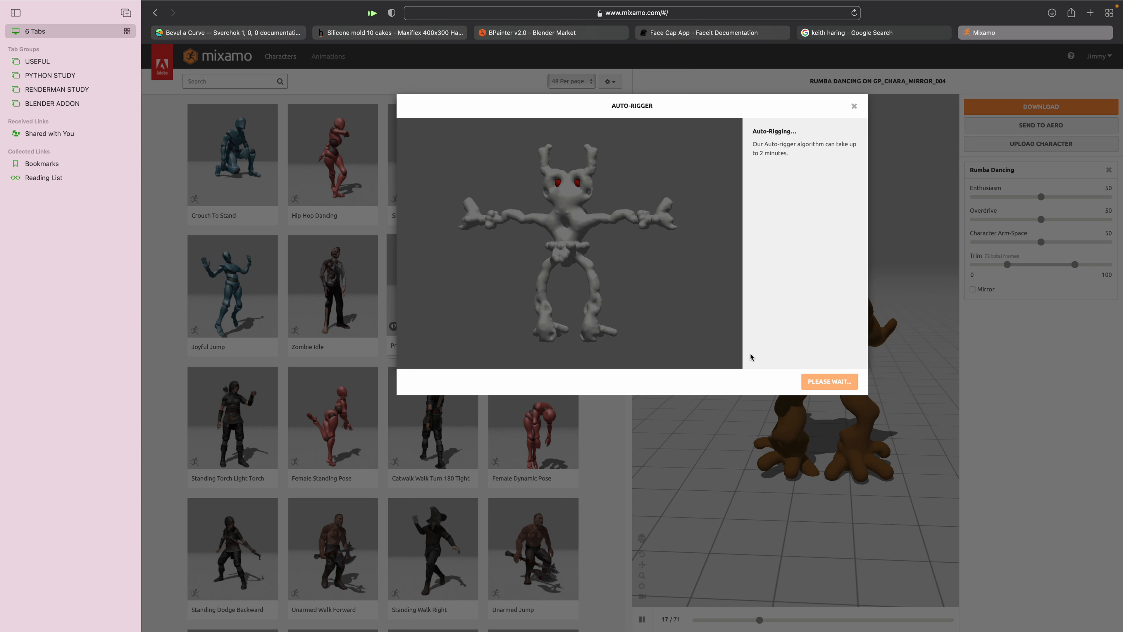
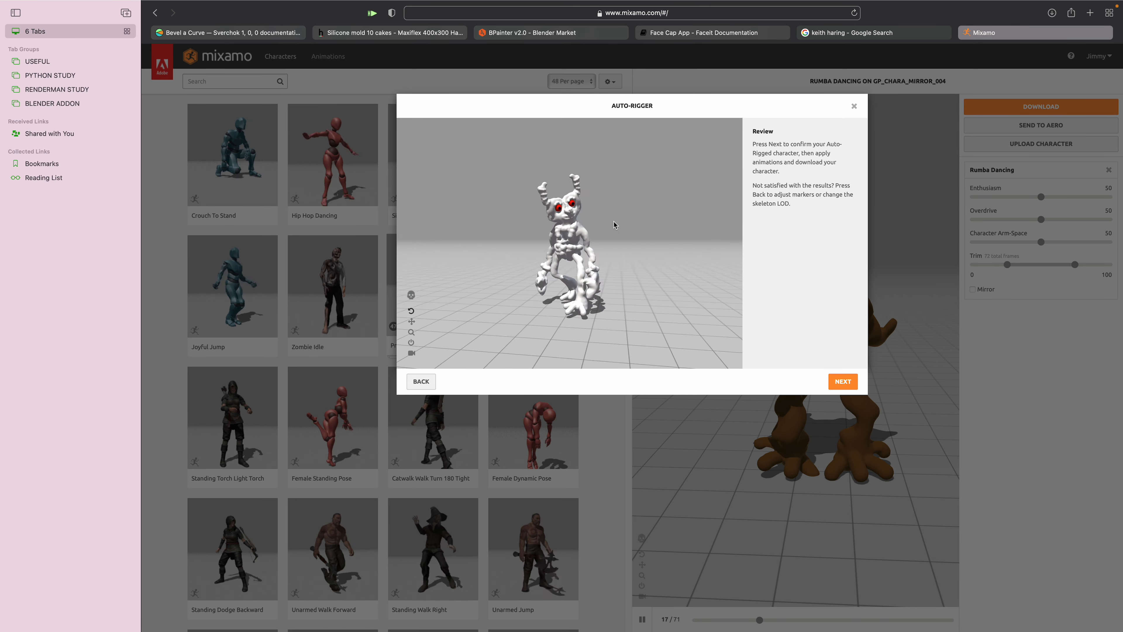
pyautogui.click(847, 384)
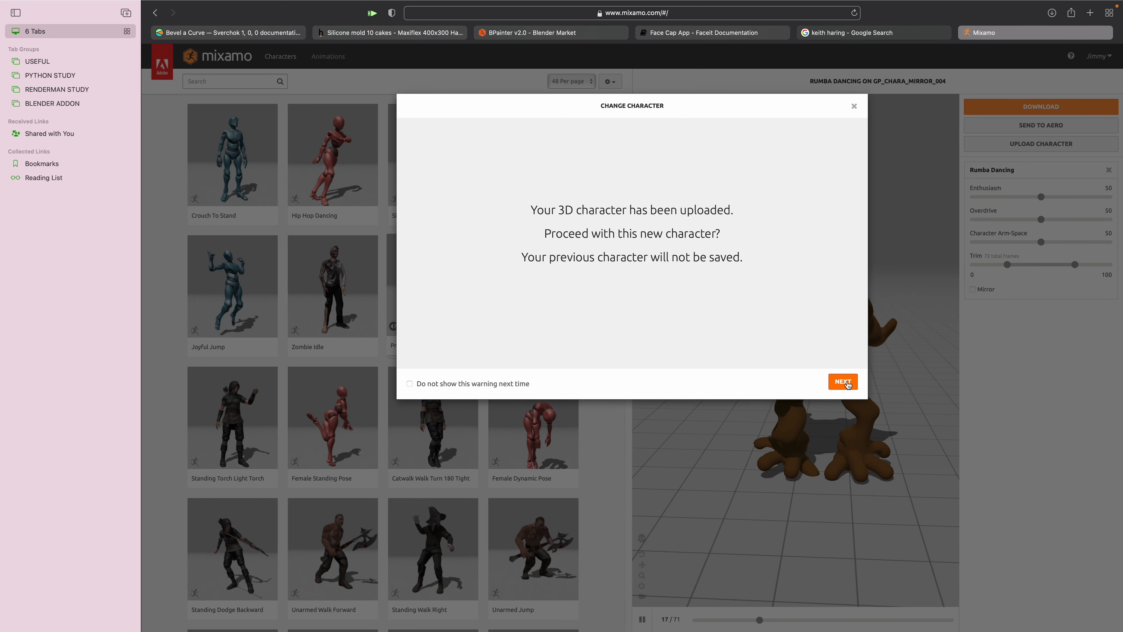
pyautogui.click(844, 382)
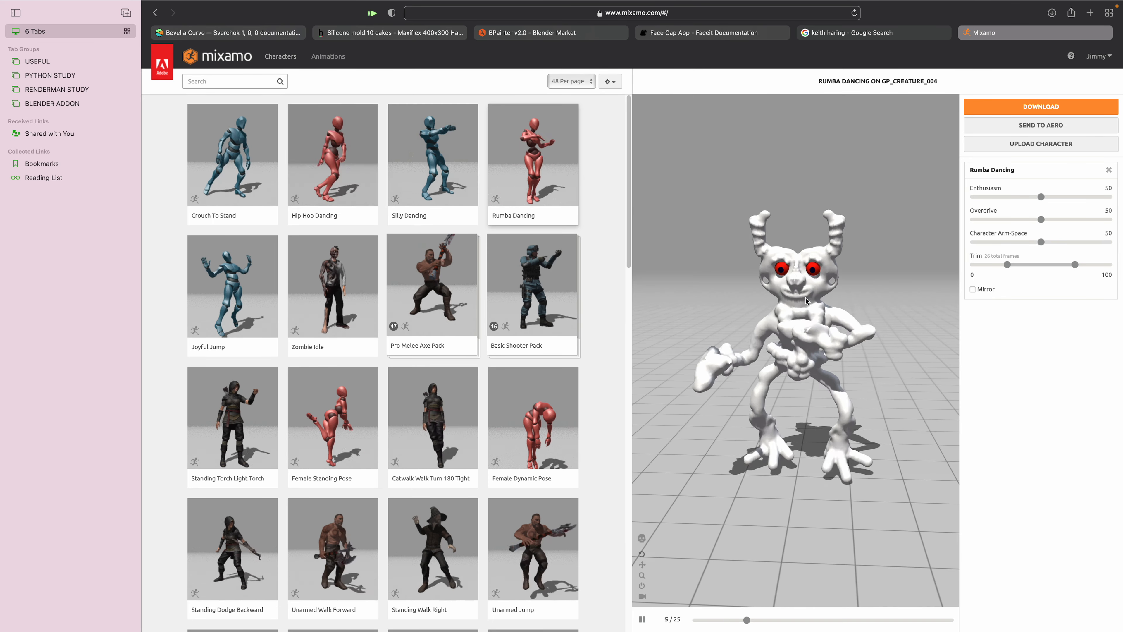
# Search the animations for "dance" and apply House Dancing to the creature
pyautogui.click(248, 81)
pyautogui.write('dance')
pyautogui.press('Return')
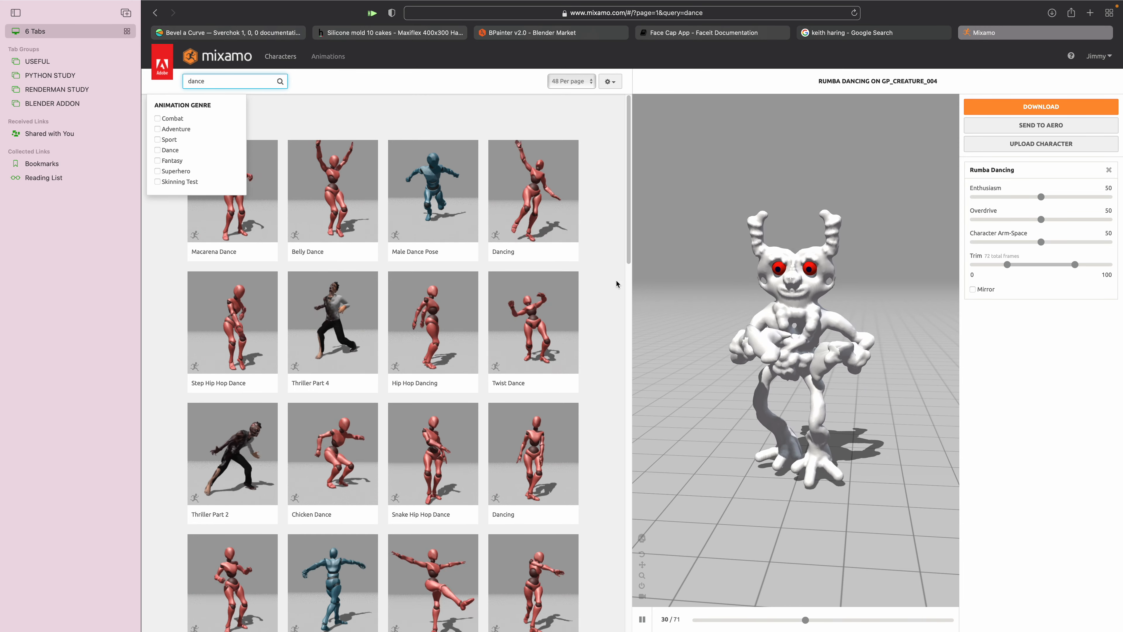
pyautogui.scroll(-2, 630, 256)
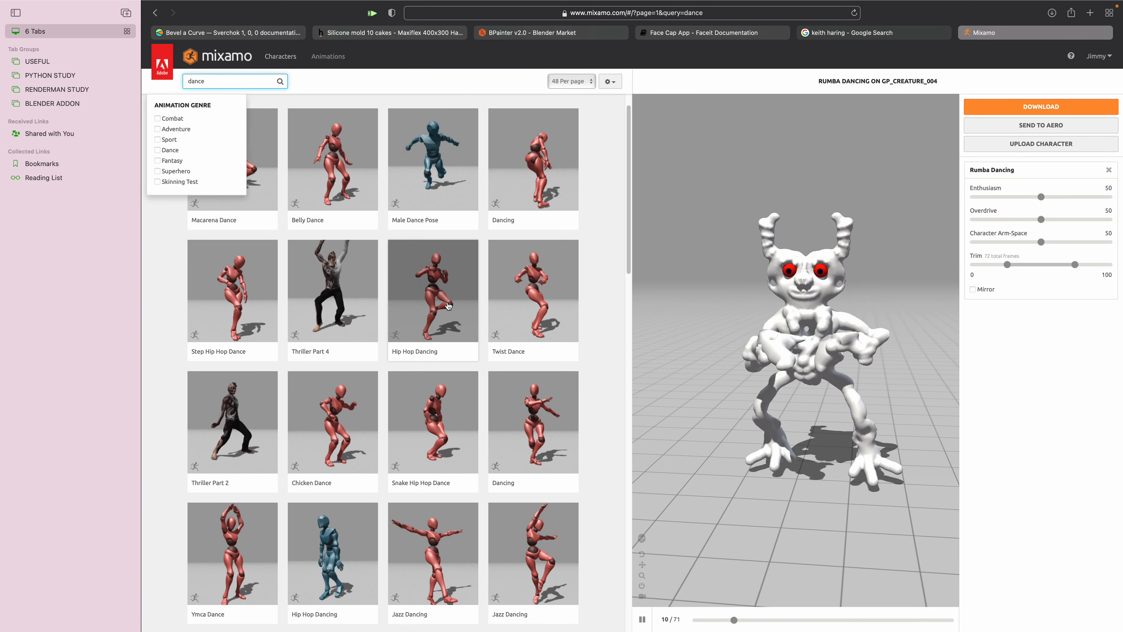
pyautogui.scroll(-8, 459, 408)
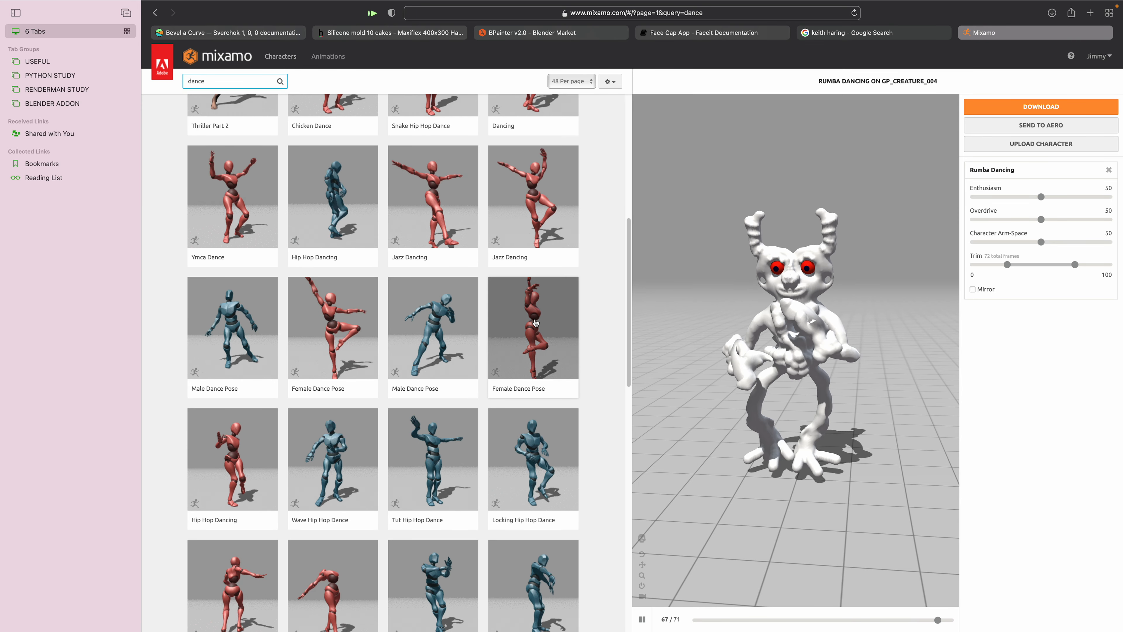
pyautogui.click(506, 381)
pyautogui.scroll(-4, 509, 382)
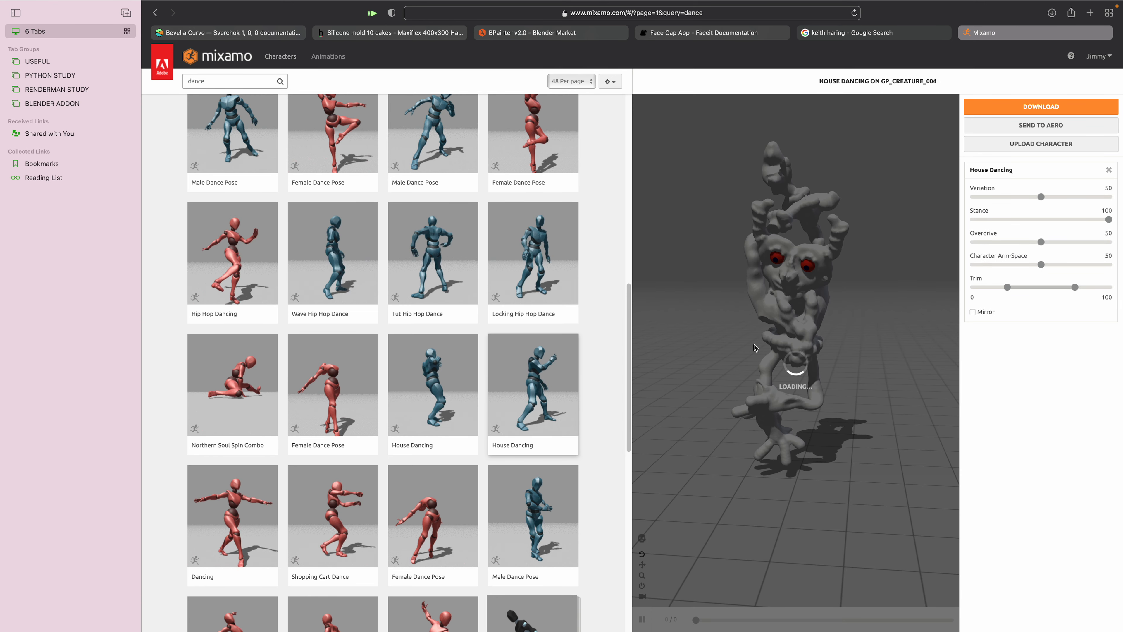
pyautogui.click(496, 452)
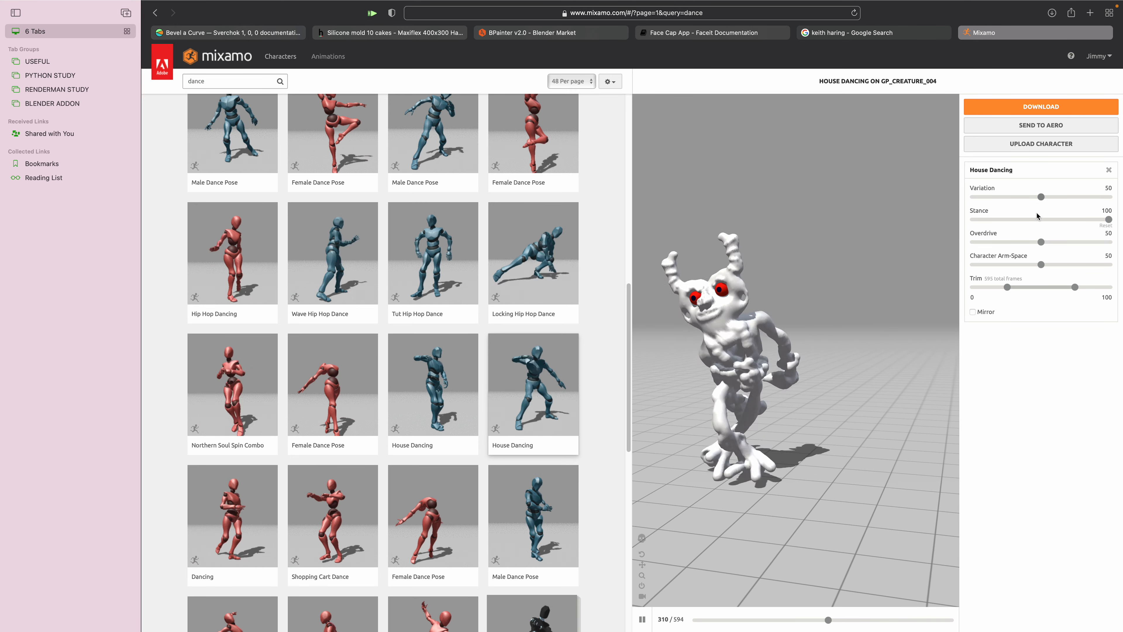
# Set Character Arm-Space to 75 and download the House Dancing creature
pyautogui.moveTo(1041, 265); pyautogui.dragTo(1067, 266)
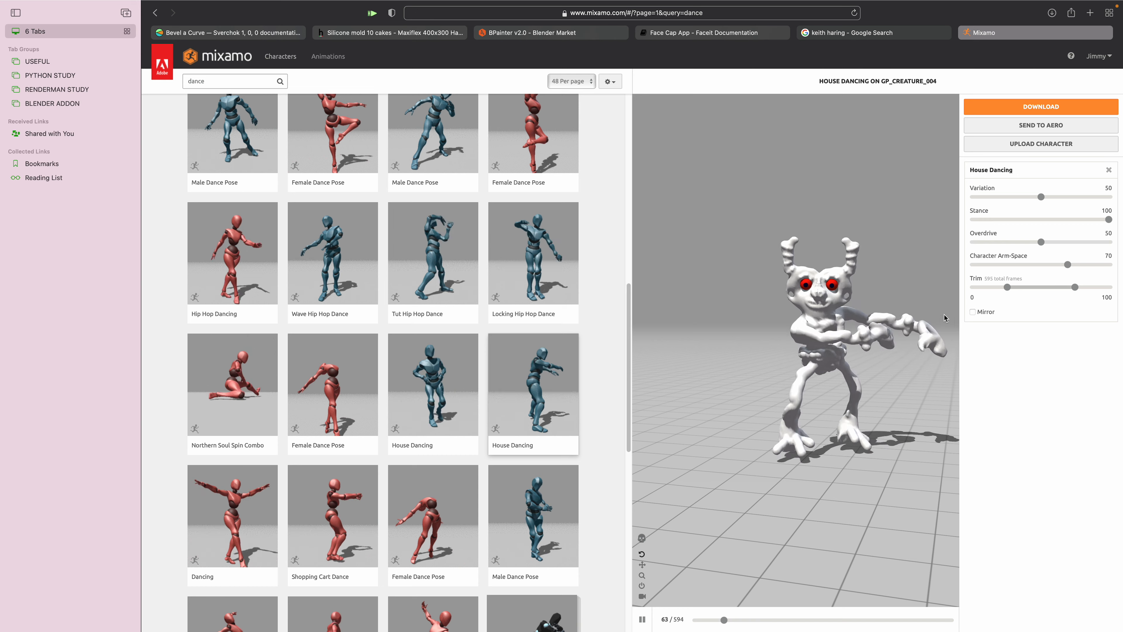
pyautogui.moveTo(1067, 265); pyautogui.dragTo(1069, 265)
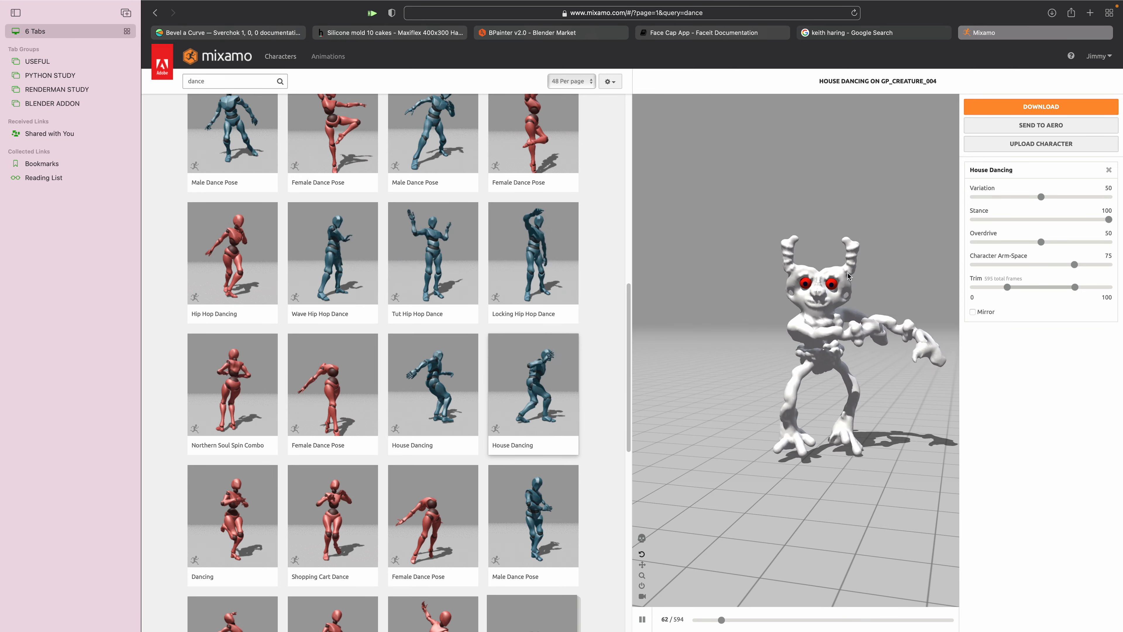
pyautogui.click(1041, 107)
pyautogui.click(771, 222)
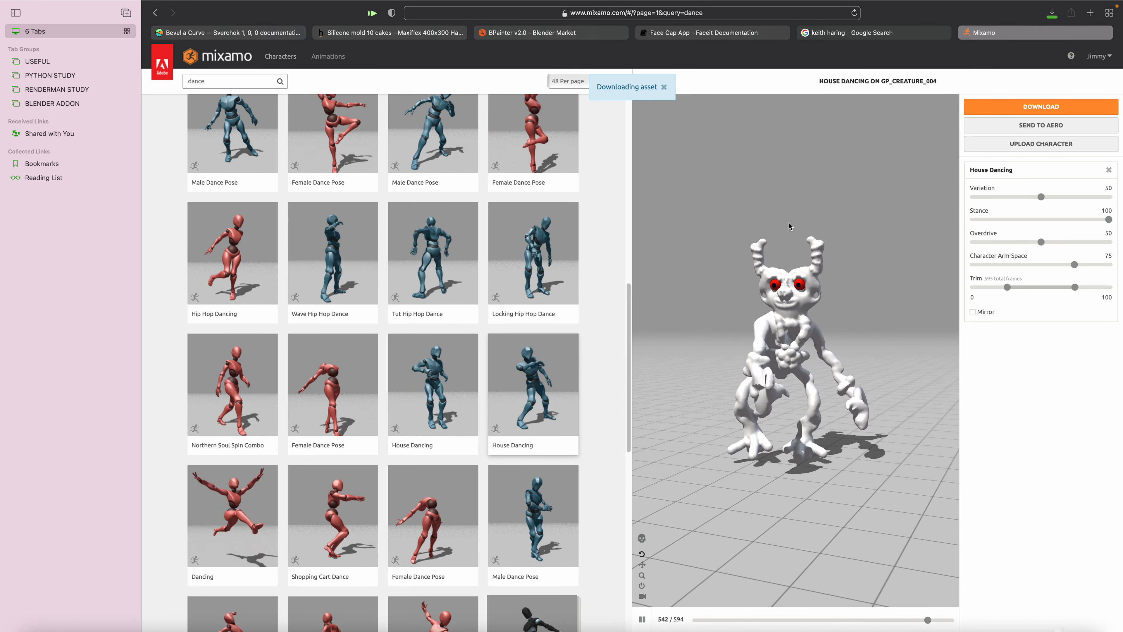
# Switch back to Blender, save gp_creature_004.blend and check the program version on the splash screen
pyautogui.hotkey('ctrl', 'Left')
pyautogui.hotkey('ctrl', 'Left')
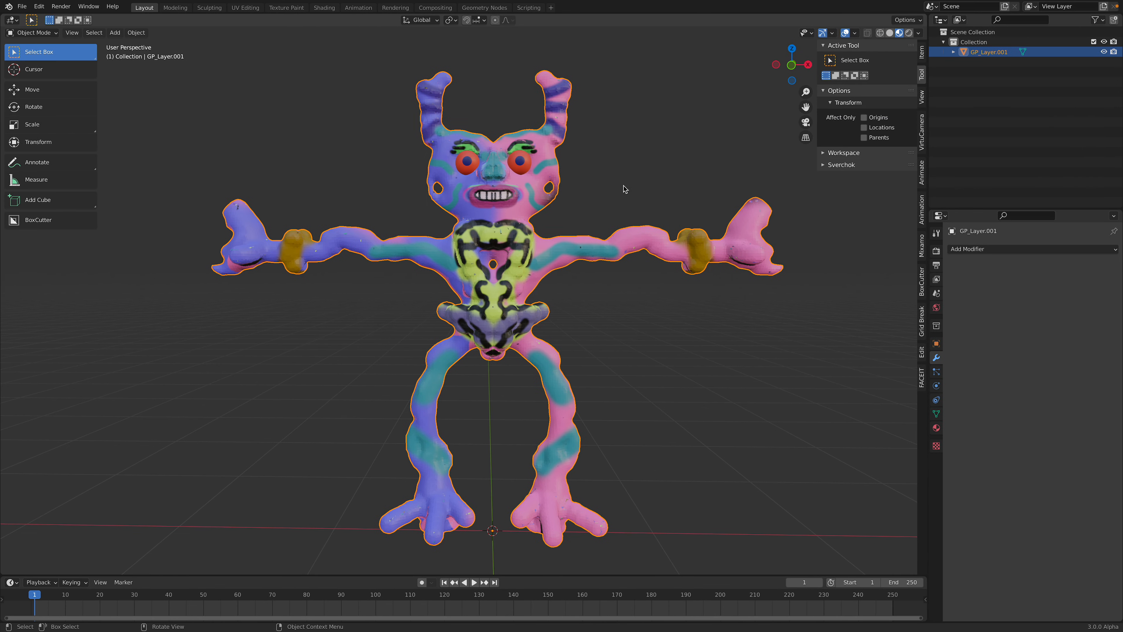
pyautogui.hotkey('ctrl', 's')
pyautogui.scroll(-1, 588, 209)
pyautogui.keyDown('shift'); pyautogui.moveTo(588, 208); pyautogui.dragTo(566, 218, button='middle'); pyautogui.keyUp('shift')
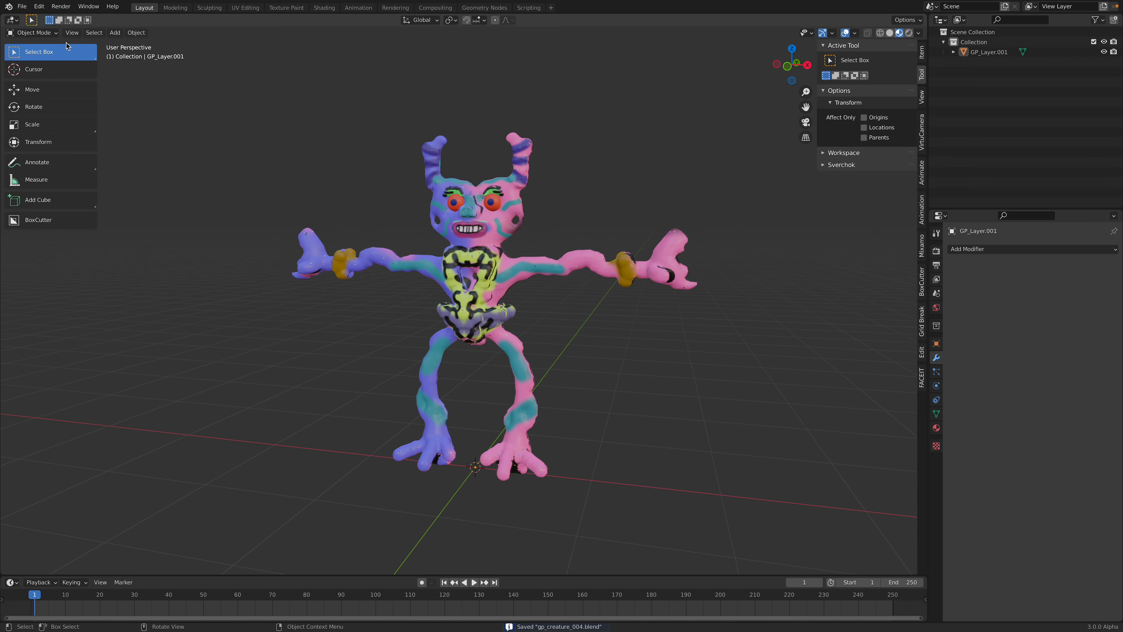
pyautogui.click(19, 18)
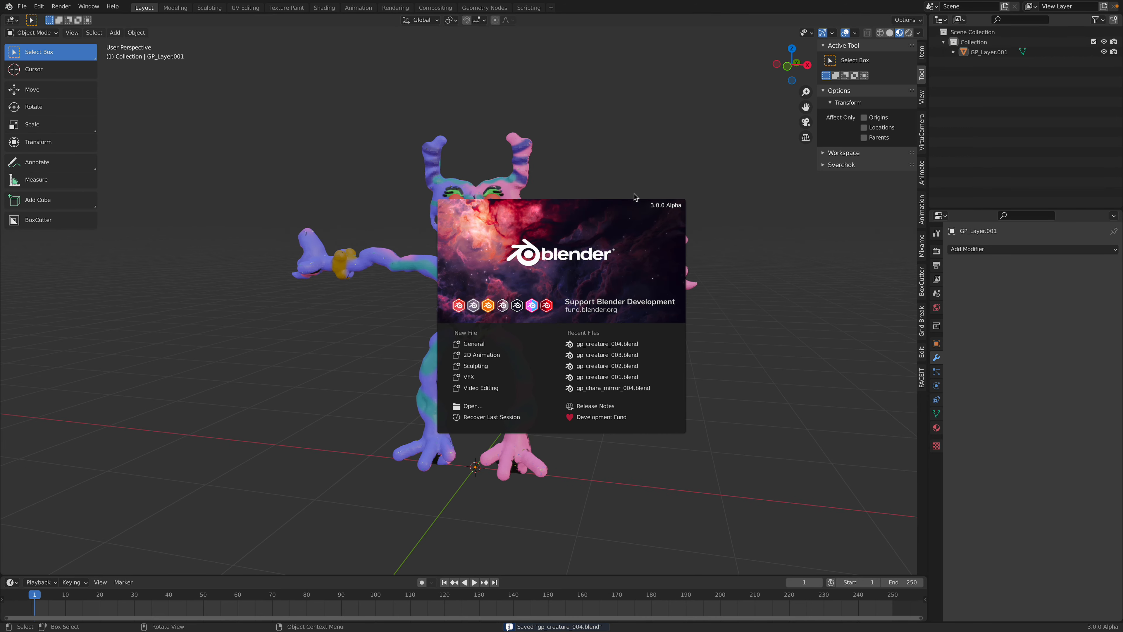
pyautogui.click(637, 186)
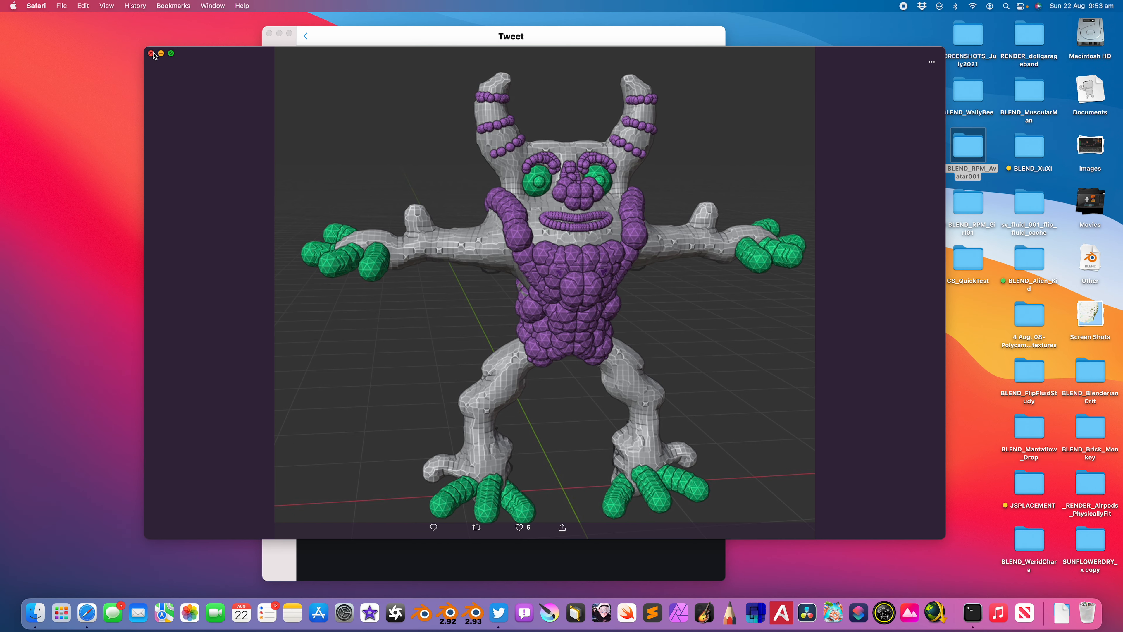
# Close the tweet and tweet image windows on the desktop and launch Blender 2.93
pyautogui.click(270, 34)
pyautogui.click(152, 55)
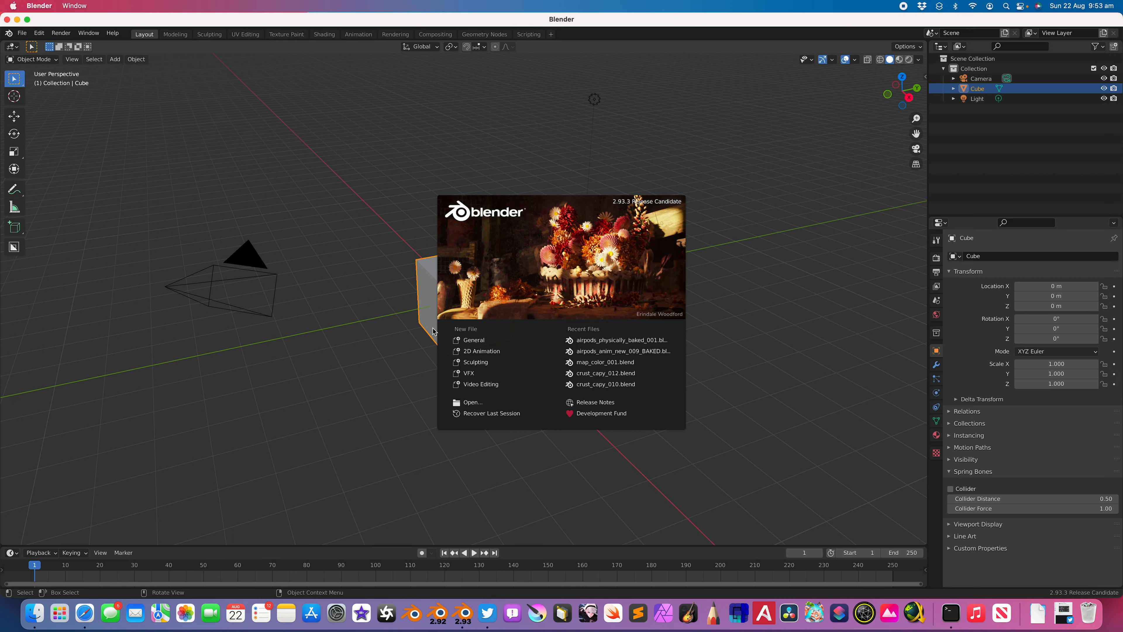
# Delete the default camera, cube and light, and make the Blender window full screen
pyautogui.click(364, 196)
pyautogui.press('a')
pyautogui.press('x')
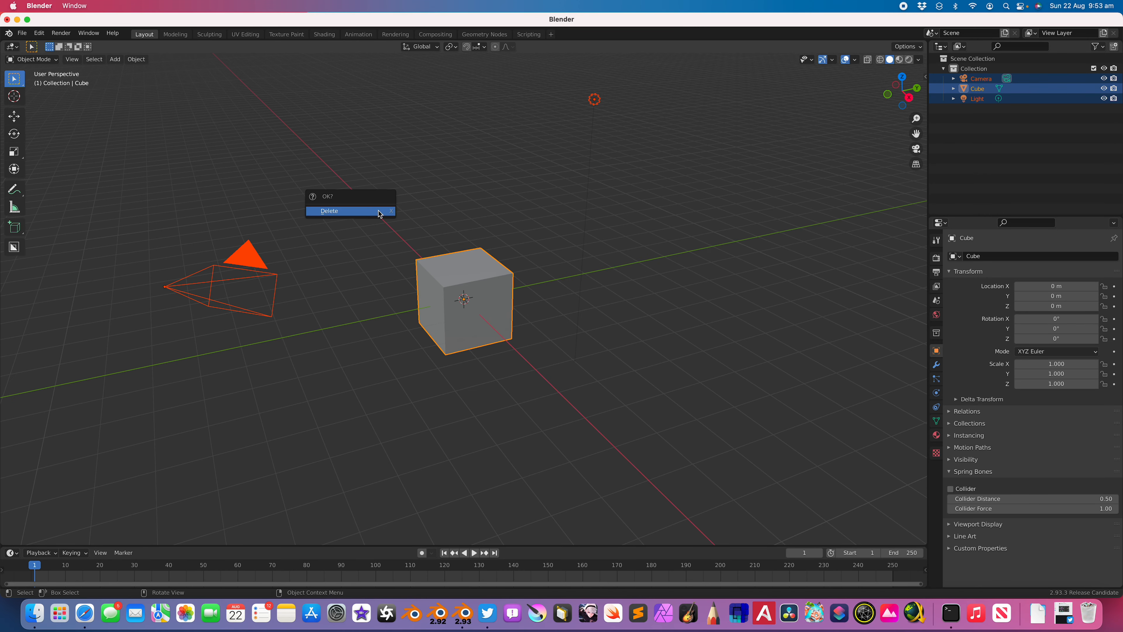
pyautogui.click(378, 210)
pyautogui.click(27, 20)
# Import House Dancing.fbx from the Downloads folder, sorting the files by date modified
pyautogui.click(21, 6)
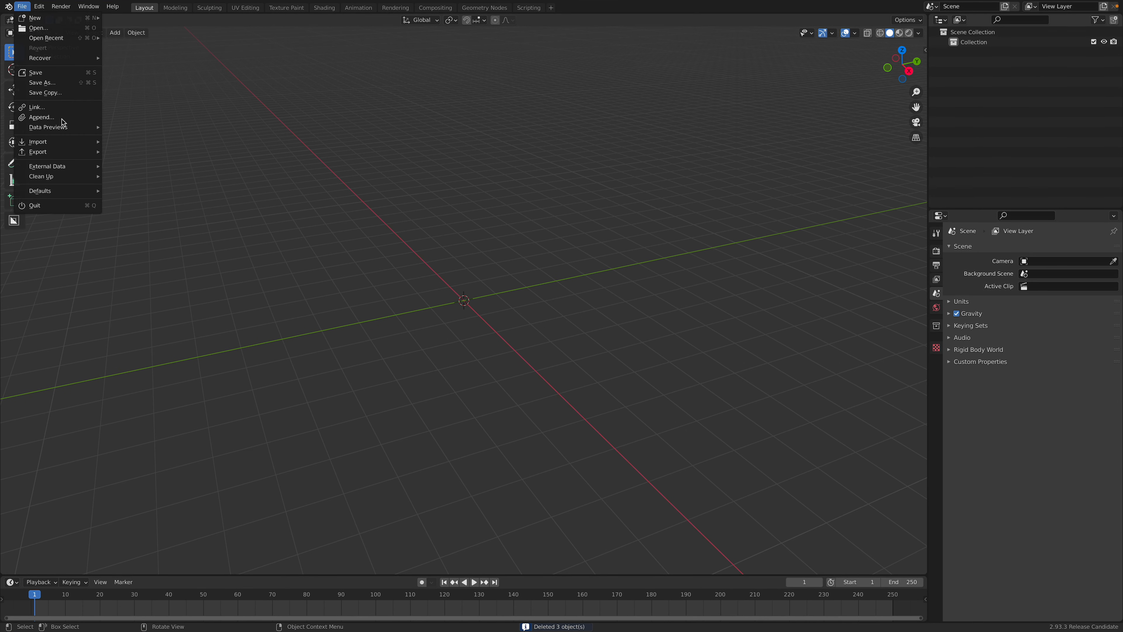
pyautogui.moveTo(69, 146)
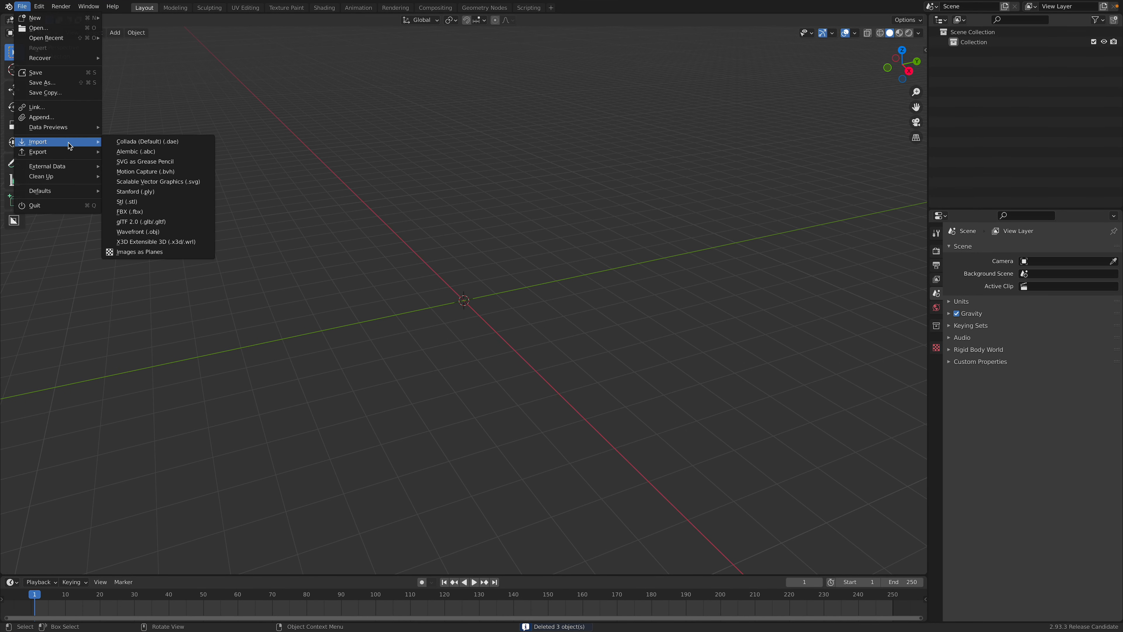
pyautogui.click(175, 213)
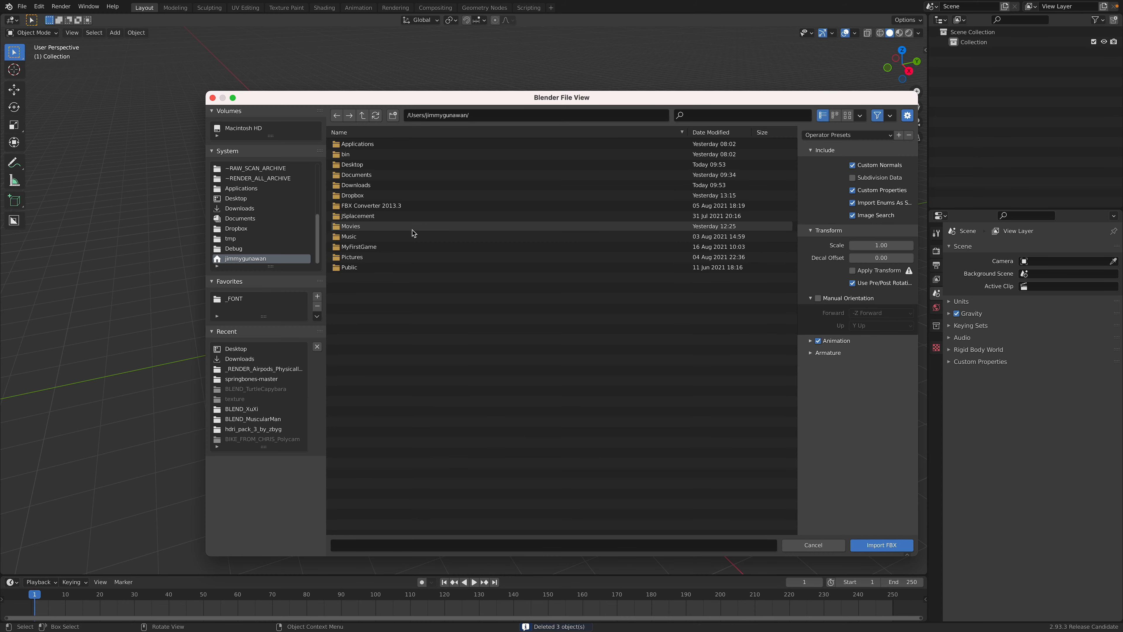
pyautogui.click(391, 184)
pyautogui.click(704, 132)
pyautogui.scroll(-10, 714, 168)
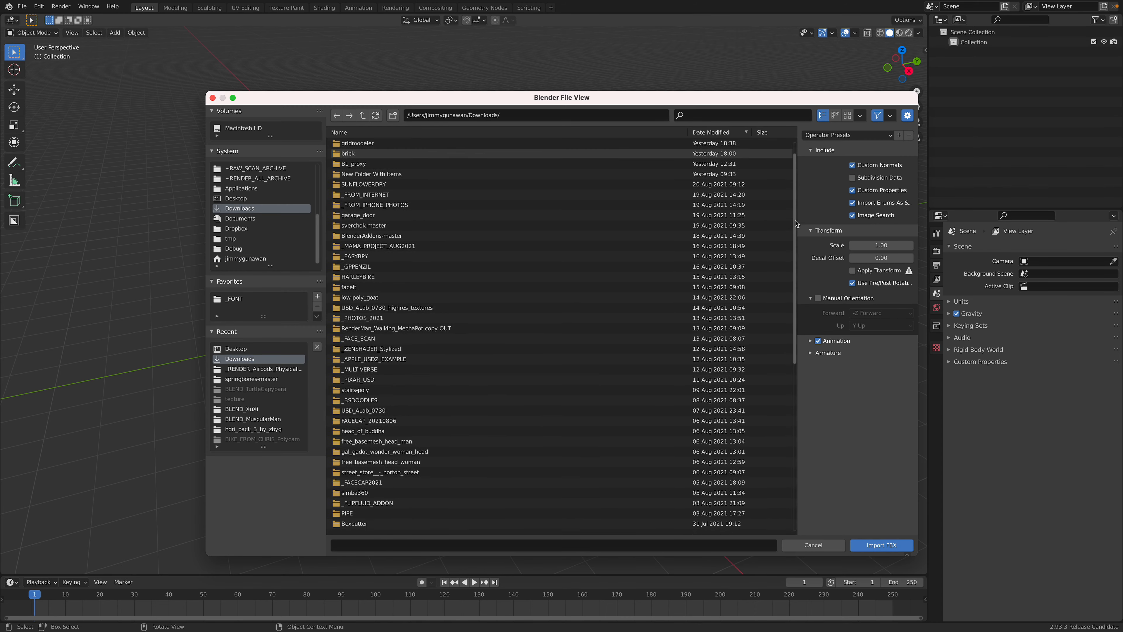
pyautogui.click(719, 133)
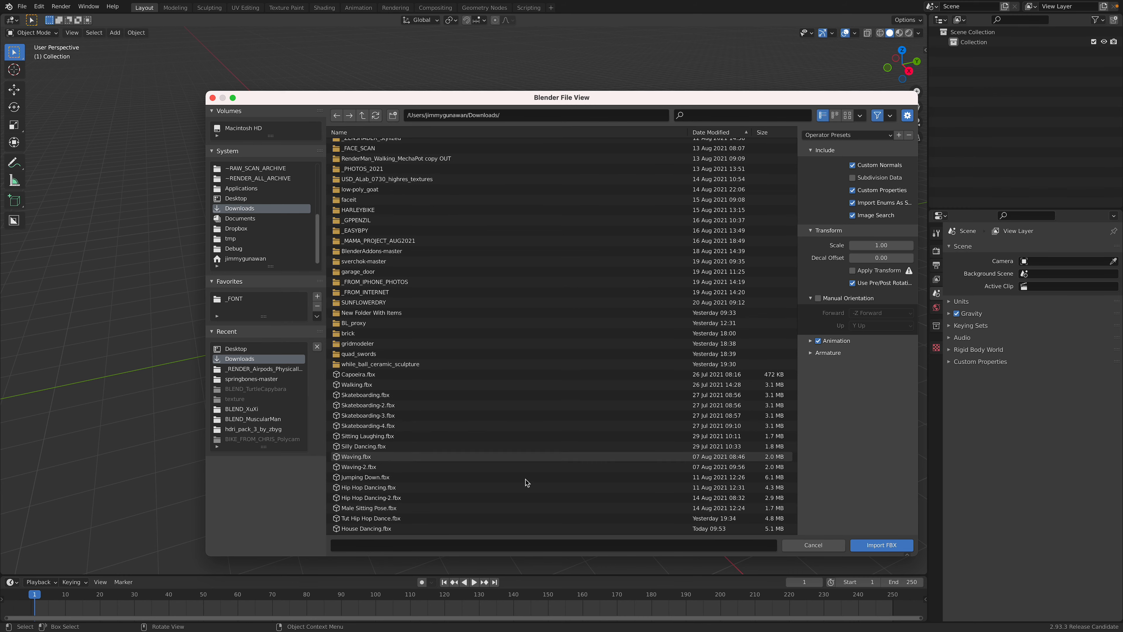
pyautogui.press('Return')
pyautogui.scroll(6, 497, 371)
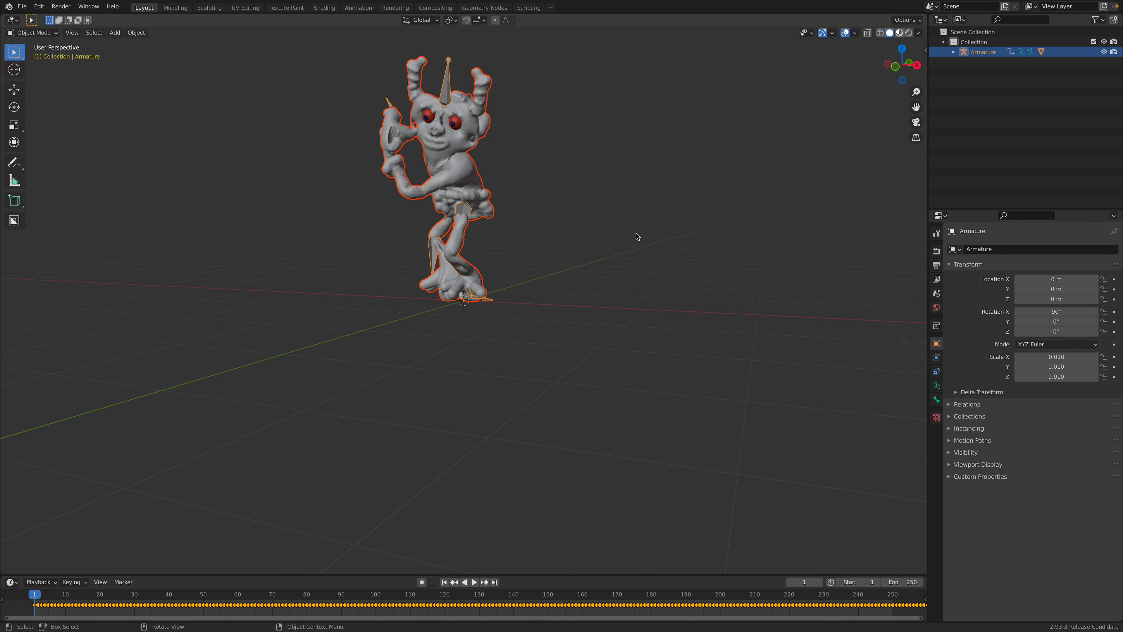
# Play the creature's dance animation in Material Preview, return to Solid shading, stop playback, and frame the armature
pyautogui.press('z')
pyautogui.keyDown('shift'); pyautogui.moveTo(601, 277); pyautogui.dragTo(617, 345, button='middle'); pyautogui.keyUp('shift')
pyautogui.click(615, 337)
pyautogui.press('space')
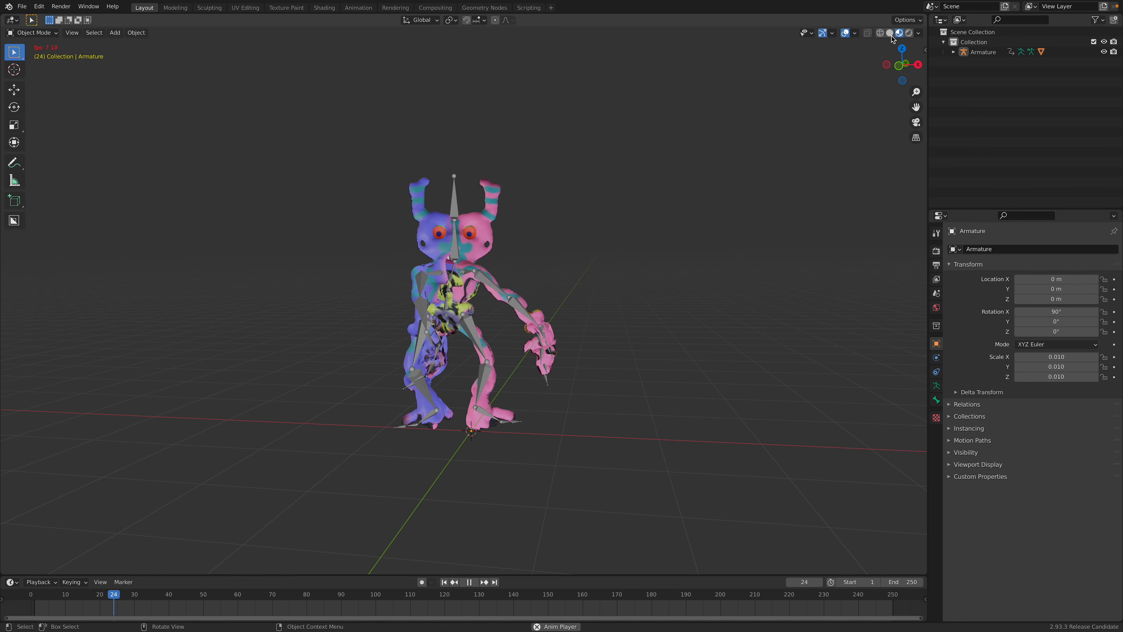
pyautogui.press('z')
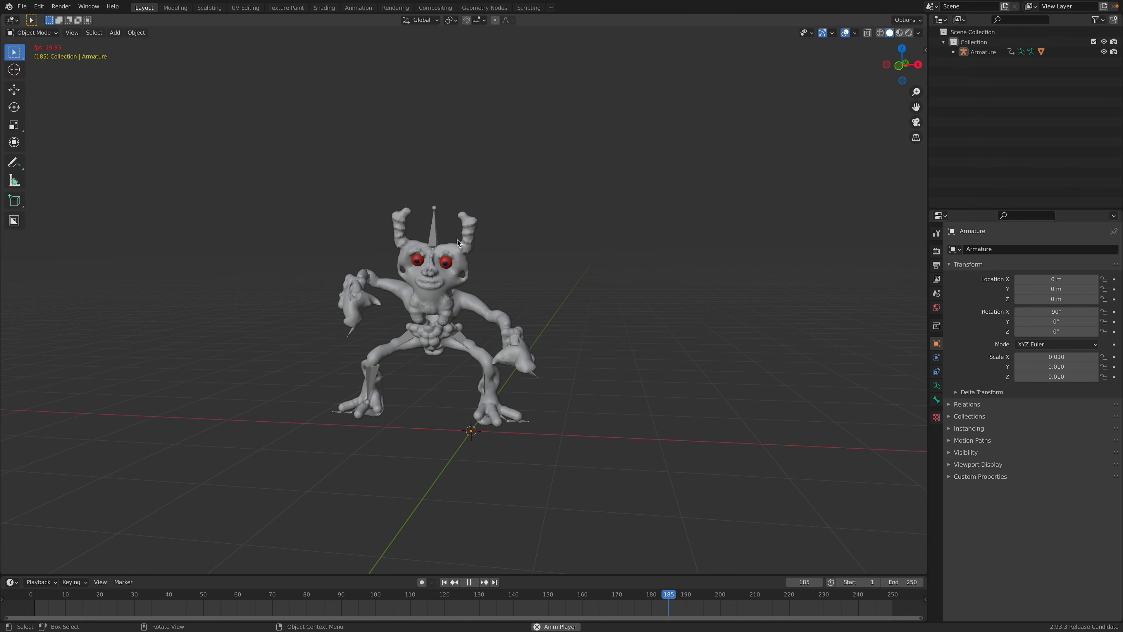
pyautogui.press('space')
pyautogui.click(373, 209)
pyautogui.press('KP_Decimal')
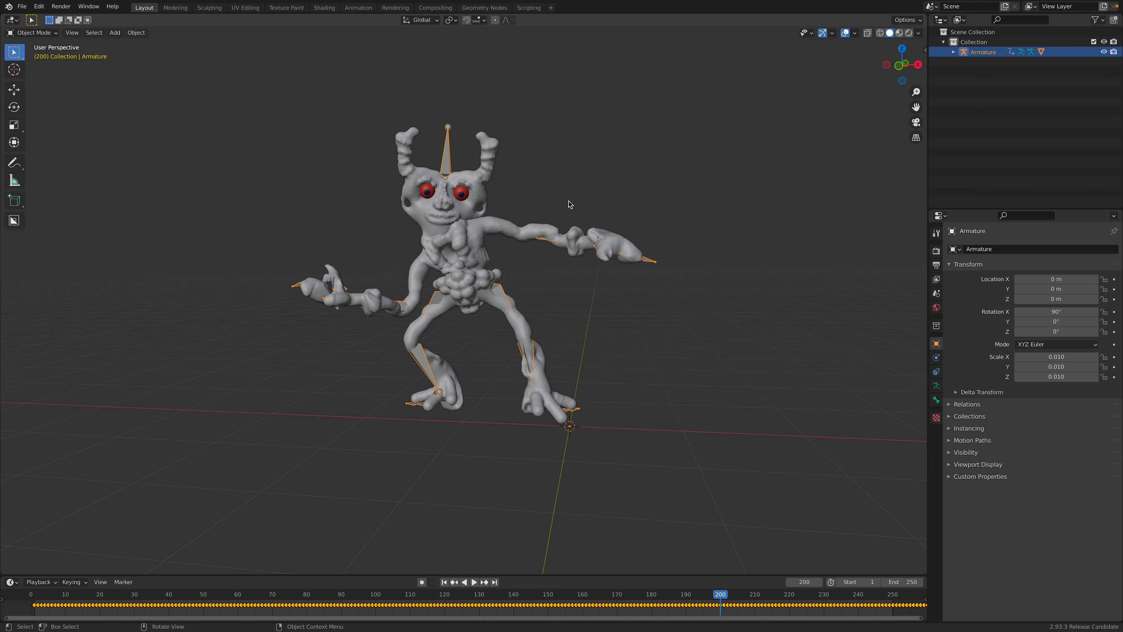
# Enlarge the timeline and delete all of the imported armature's keyframes
pyautogui.click(925, 45)
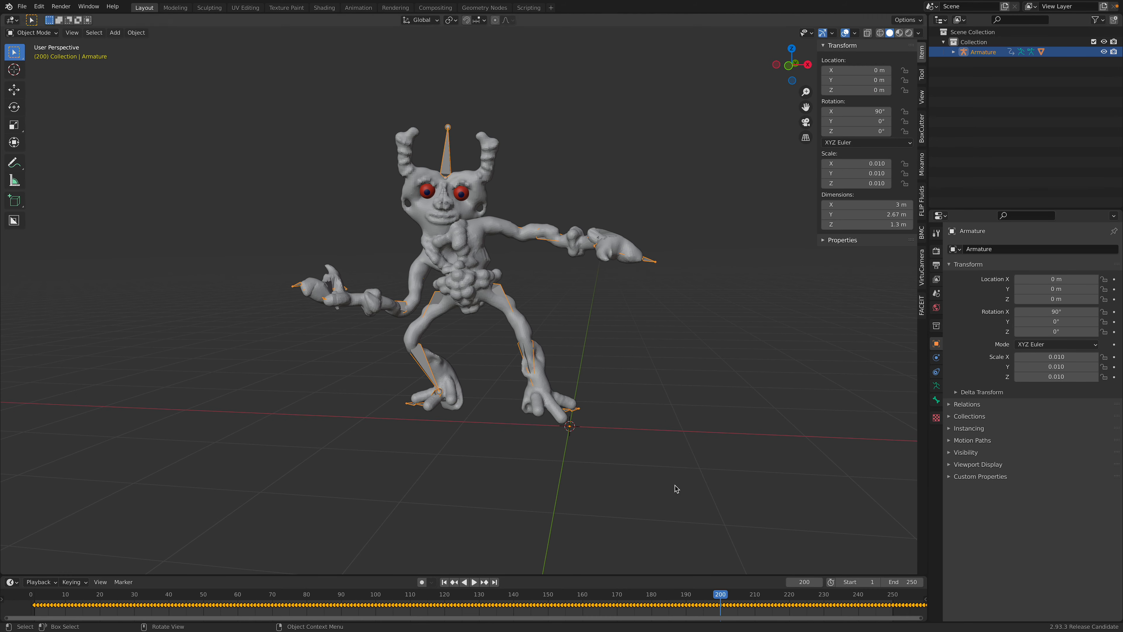
pyautogui.click(628, 572)
pyautogui.moveTo(628, 574); pyautogui.dragTo(627, 531)
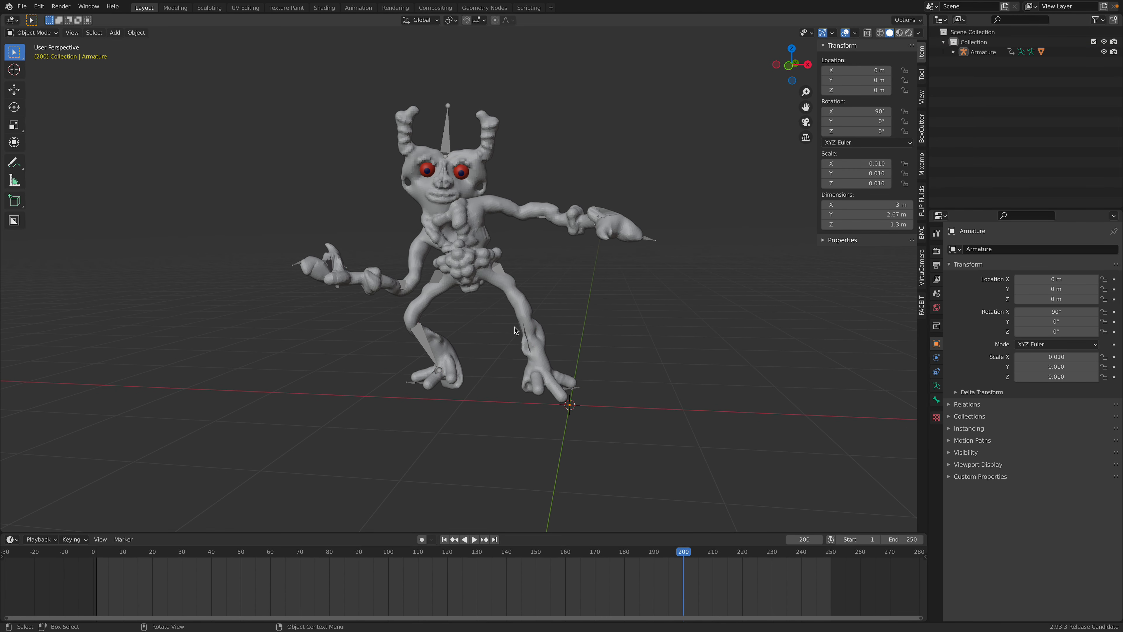
pyautogui.click(517, 300)
pyautogui.click(440, 137)
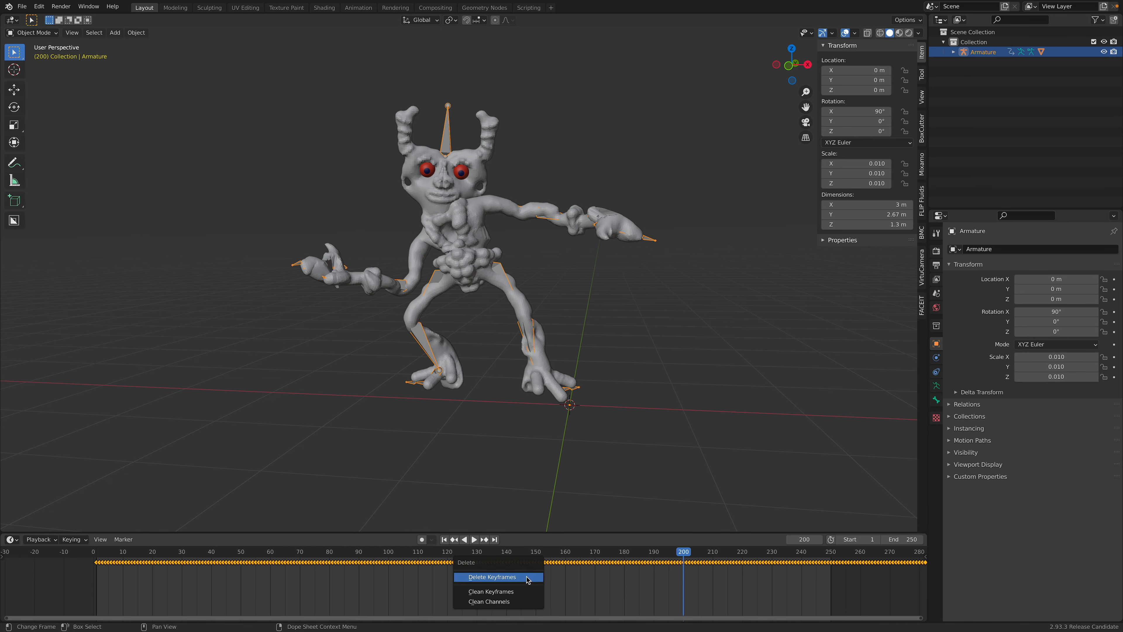
pyautogui.click(527, 578)
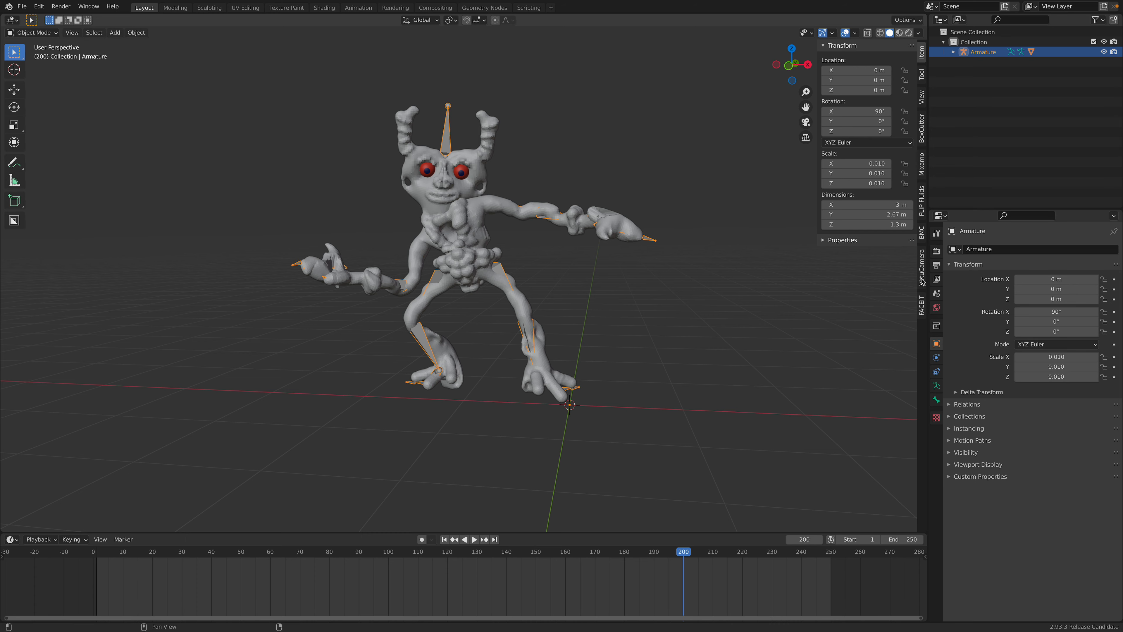
# Create a Mixamo control rig from the armature with Apply Animation and IK Legs enabled and IK Arms disabled
pyautogui.keyDown('ctrl'); pyautogui.scroll(-4, 922, 281); pyautogui.keyUp('ctrl')
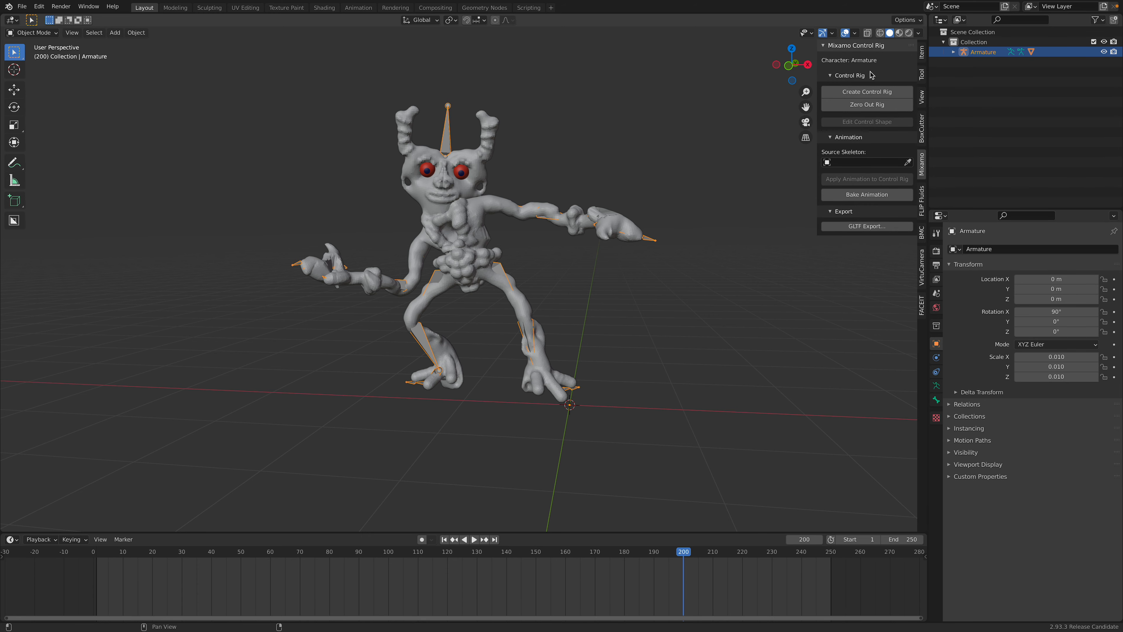
pyautogui.scroll(1, 747, 116)
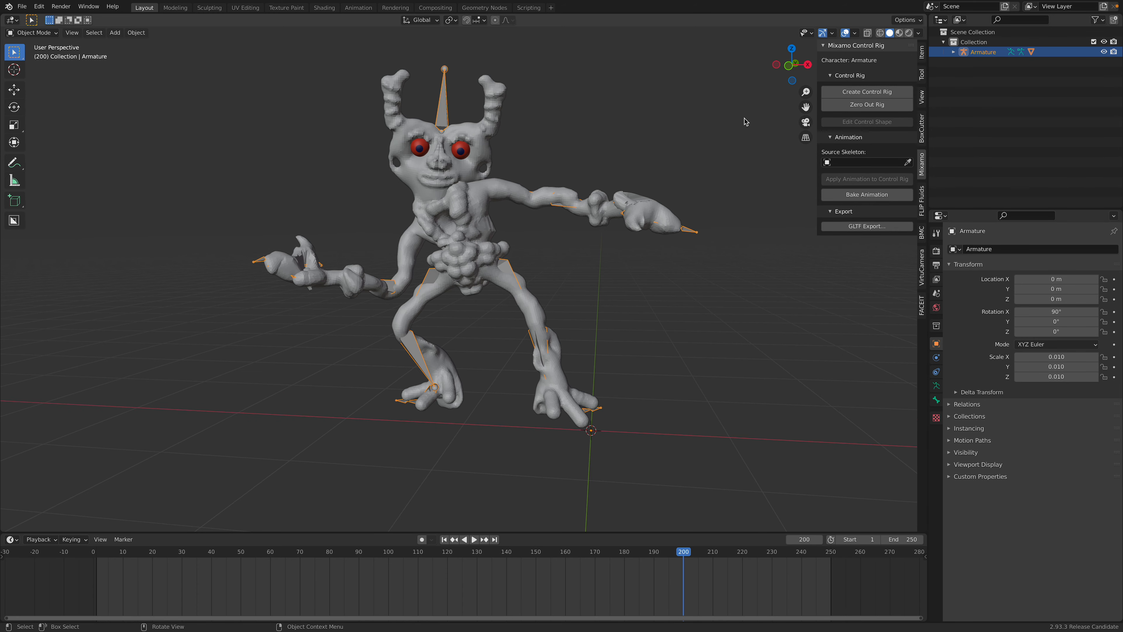
pyautogui.click(867, 92)
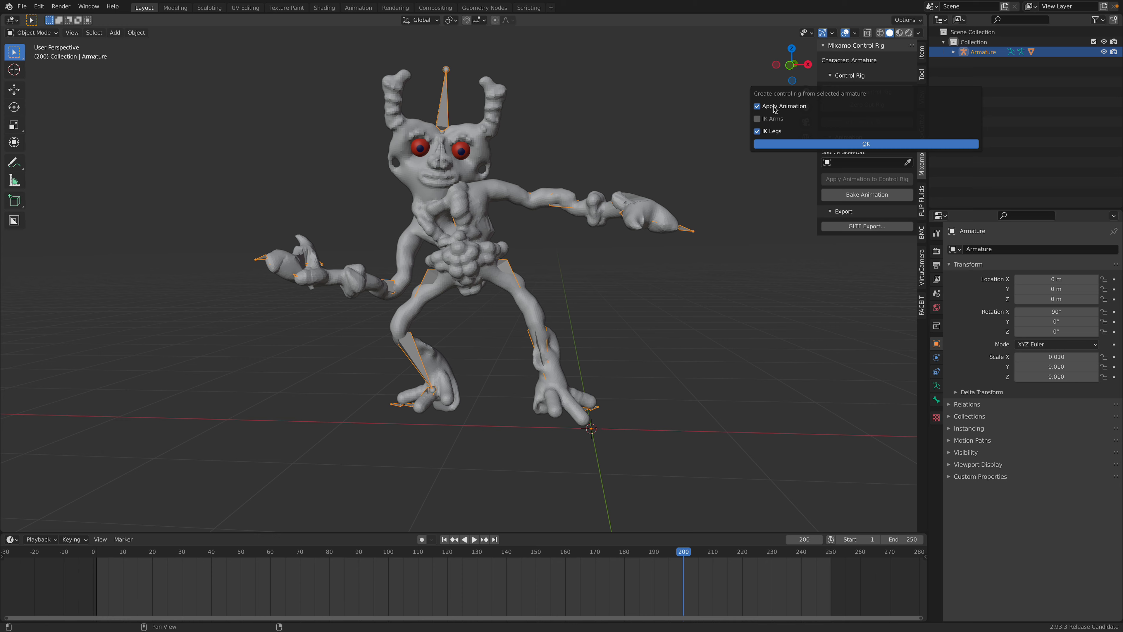
pyautogui.click(823, 146)
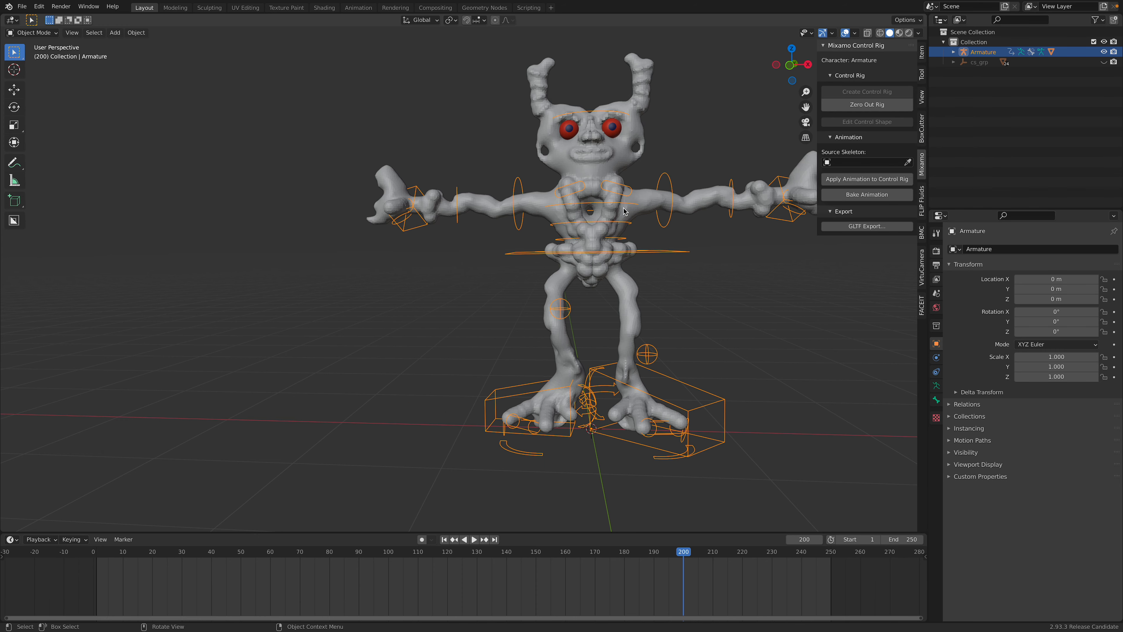
pyautogui.moveTo(761, 141); pyautogui.dragTo(537, 177, button='middle')
pyautogui.click(687, 169)
pyautogui.click(669, 175)
pyautogui.moveTo(536, 177); pyautogui.dragTo(562, 182, button='middle')
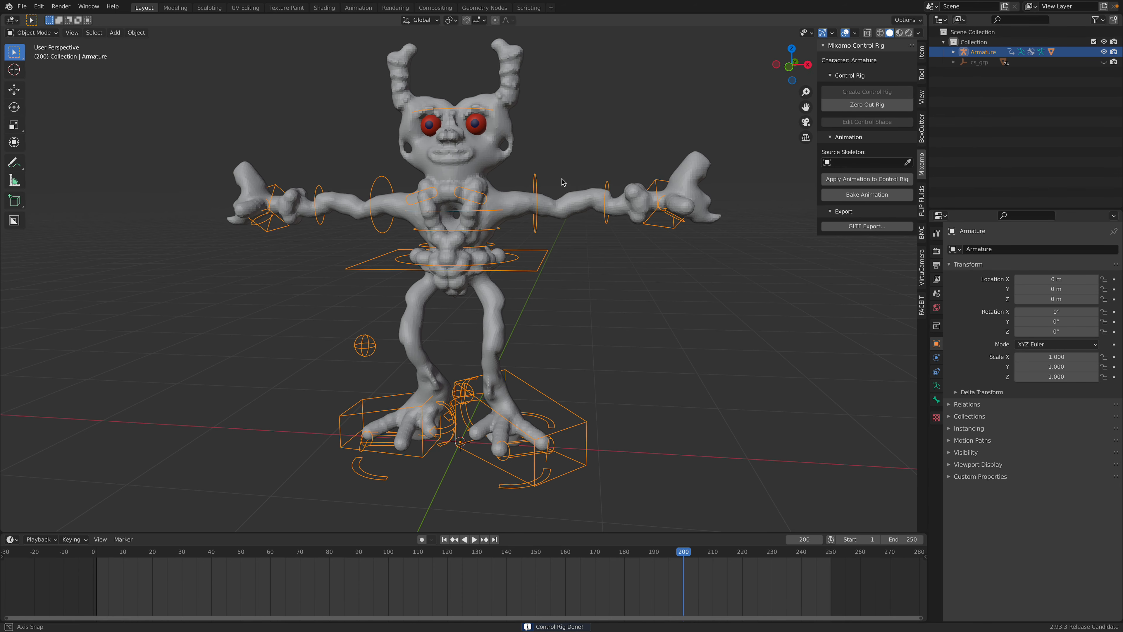
# Show the creature's texture colours in Solid shading and switch the armature to Pose Mode
pyautogui.click(920, 33)
pyautogui.click(948, 172)
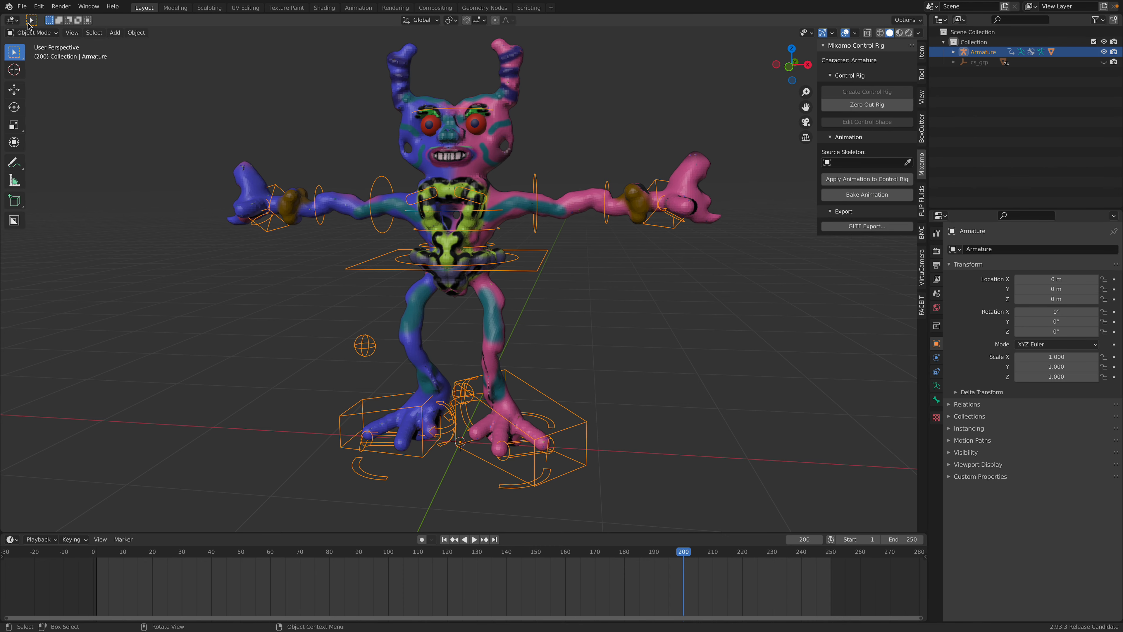
pyautogui.click(43, 68)
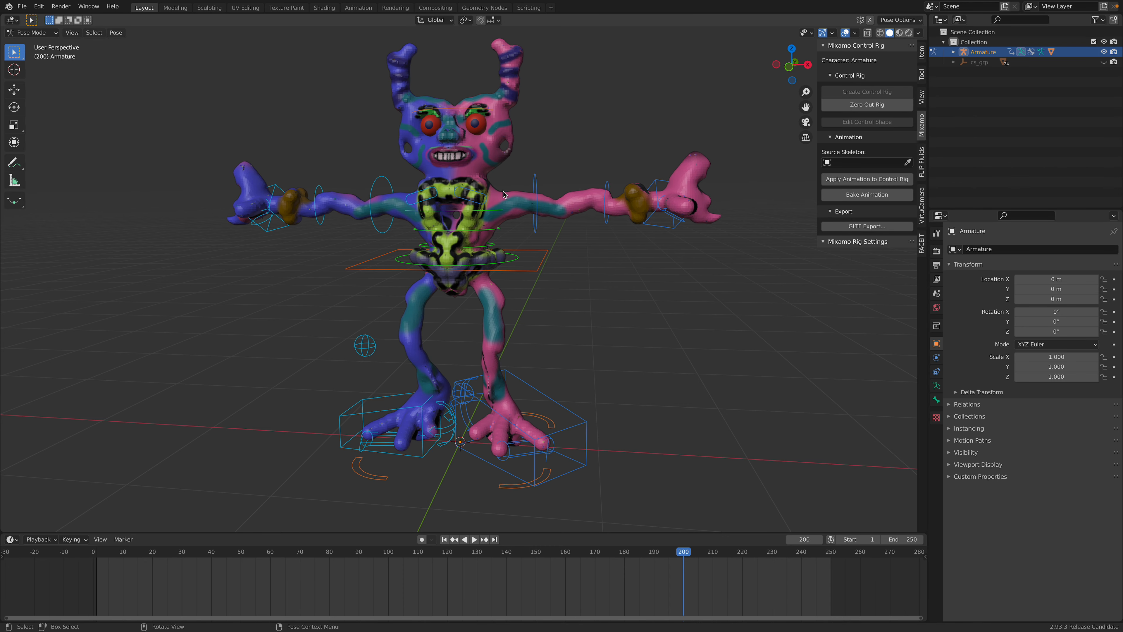
# Rotate the left arm, forearm and hand FK controls so the arm bends down with the hand near the hip
pyautogui.click(546, 190)
pyautogui.press('r')
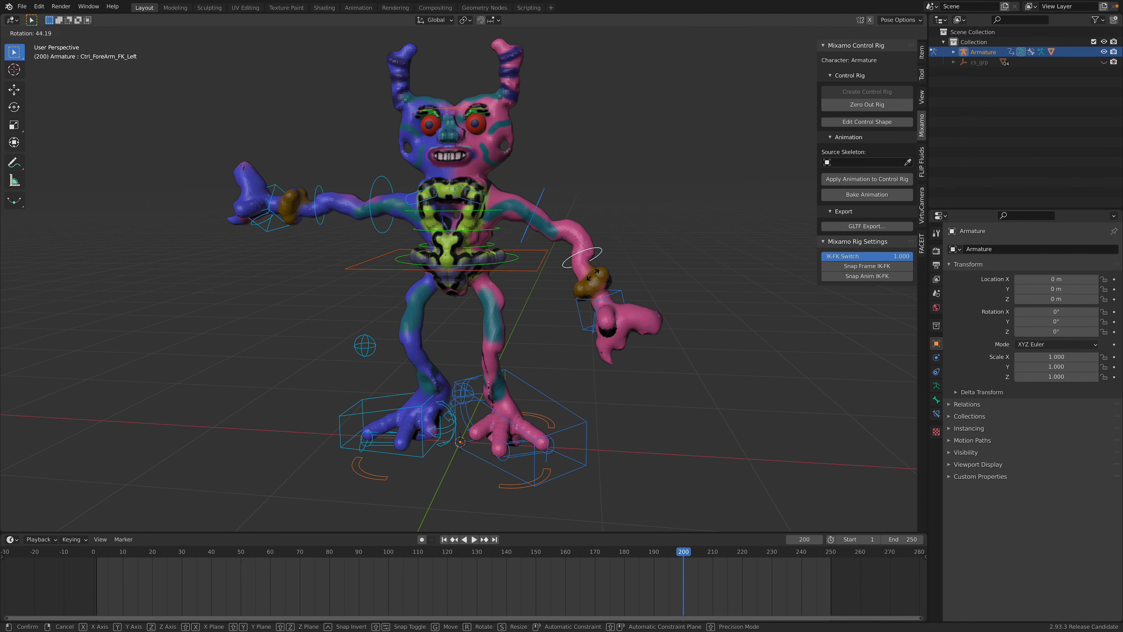
pyautogui.click(574, 290)
pyautogui.click(572, 305)
pyautogui.press('r')
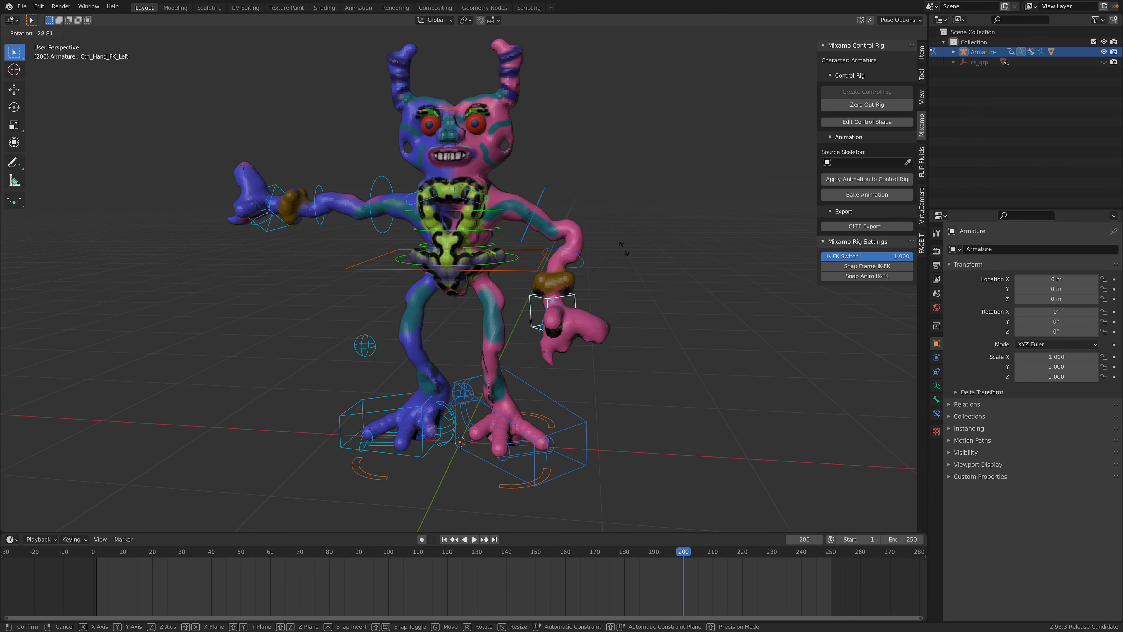
pyautogui.click(588, 320)
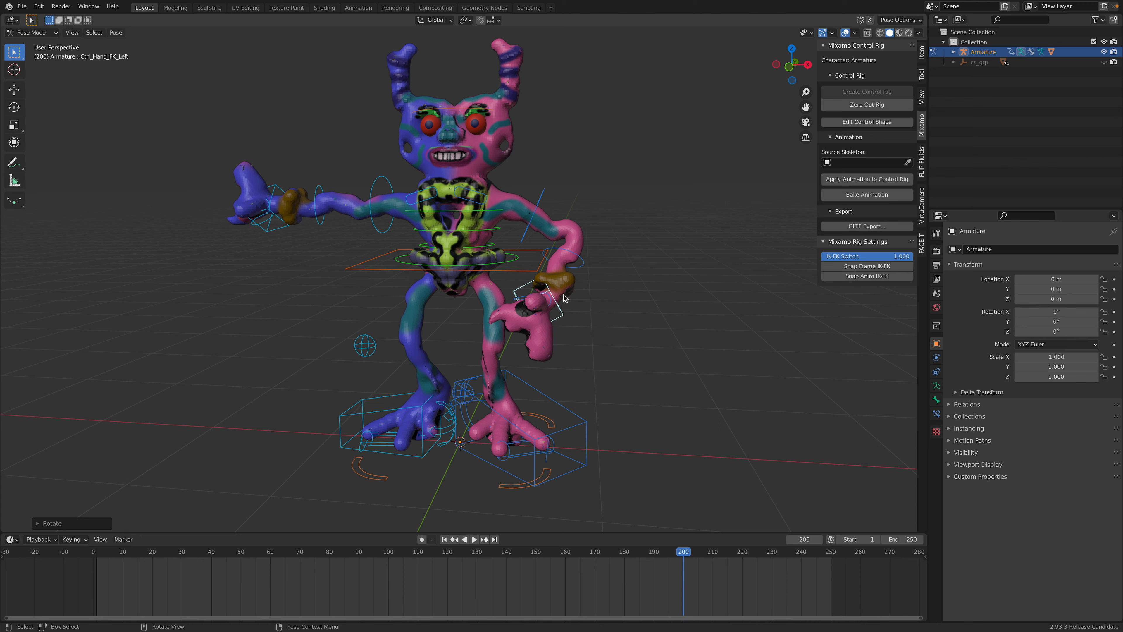
pyautogui.press('r')
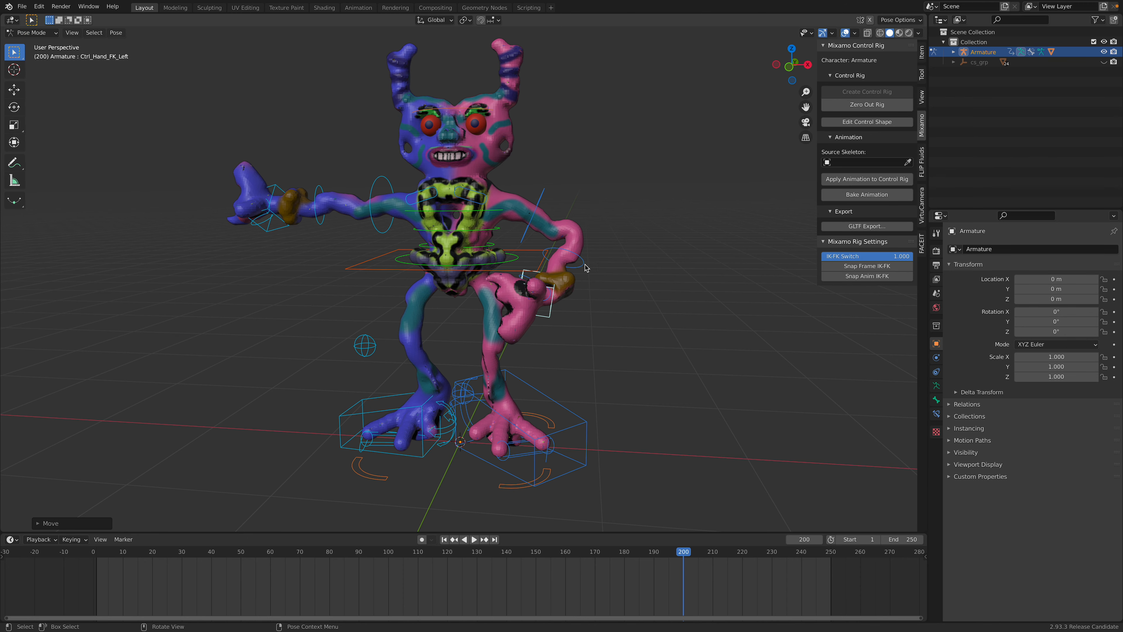
pyautogui.press('r')
# Trackball-rotate the left upper arm FK control to raise the arm outward and rotate the left shoulder control
pyautogui.click(546, 200)
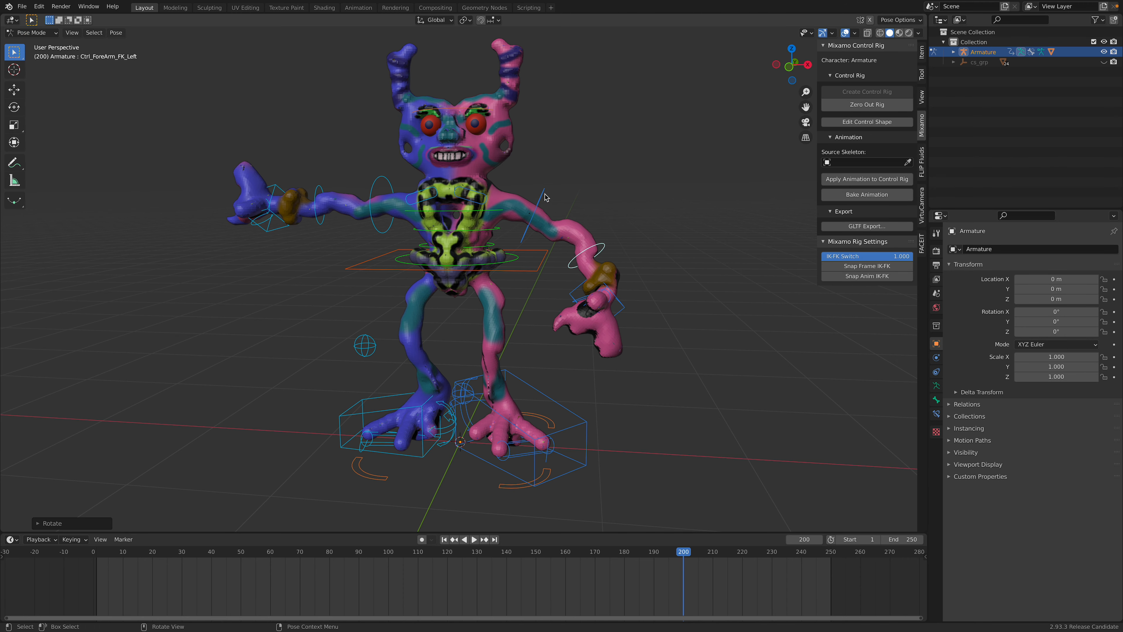
pyautogui.press('r')
pyautogui.press('r')
pyautogui.click(542, 161)
pyautogui.press('r')
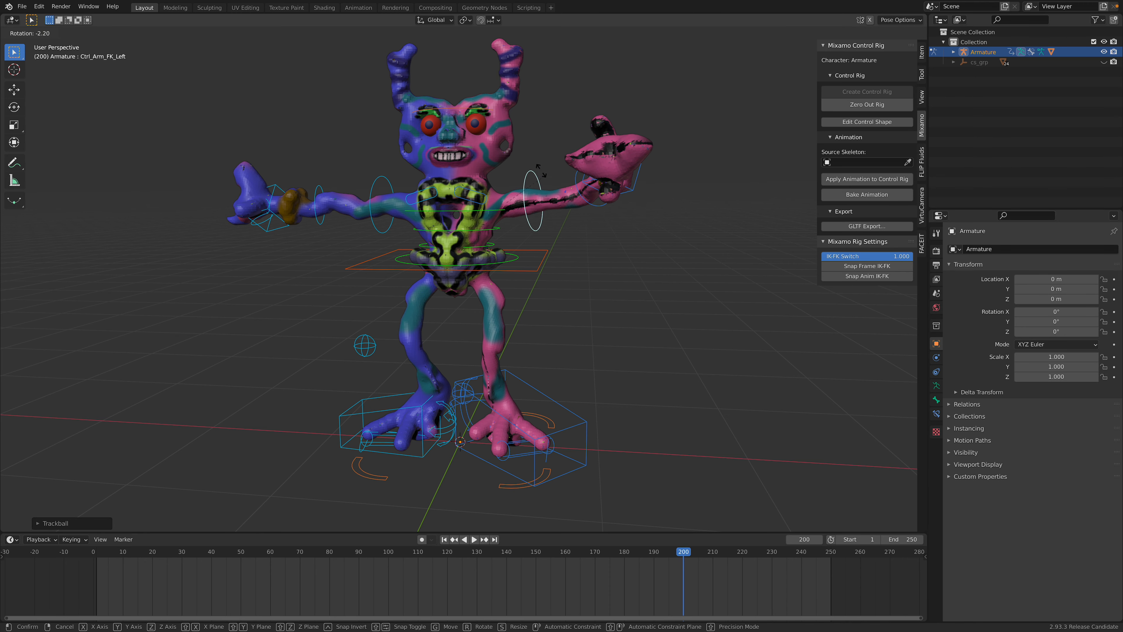
pyautogui.click(545, 189)
pyautogui.press('r')
pyautogui.press('r')
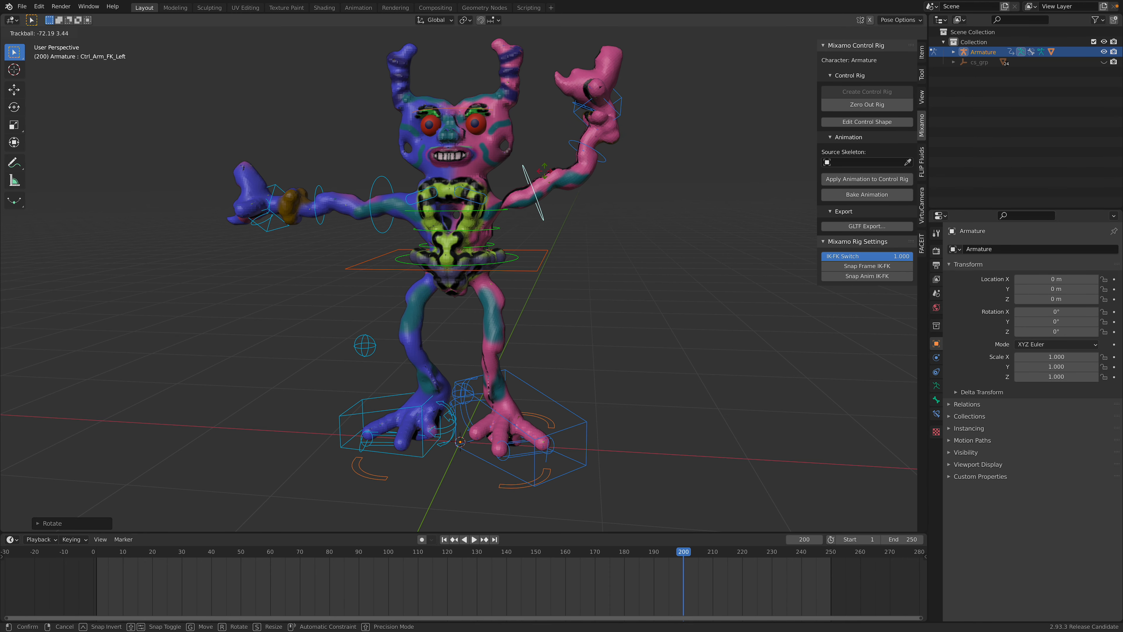
pyautogui.click(546, 213)
pyautogui.moveTo(547, 200); pyautogui.dragTo(569, 200, button='middle')
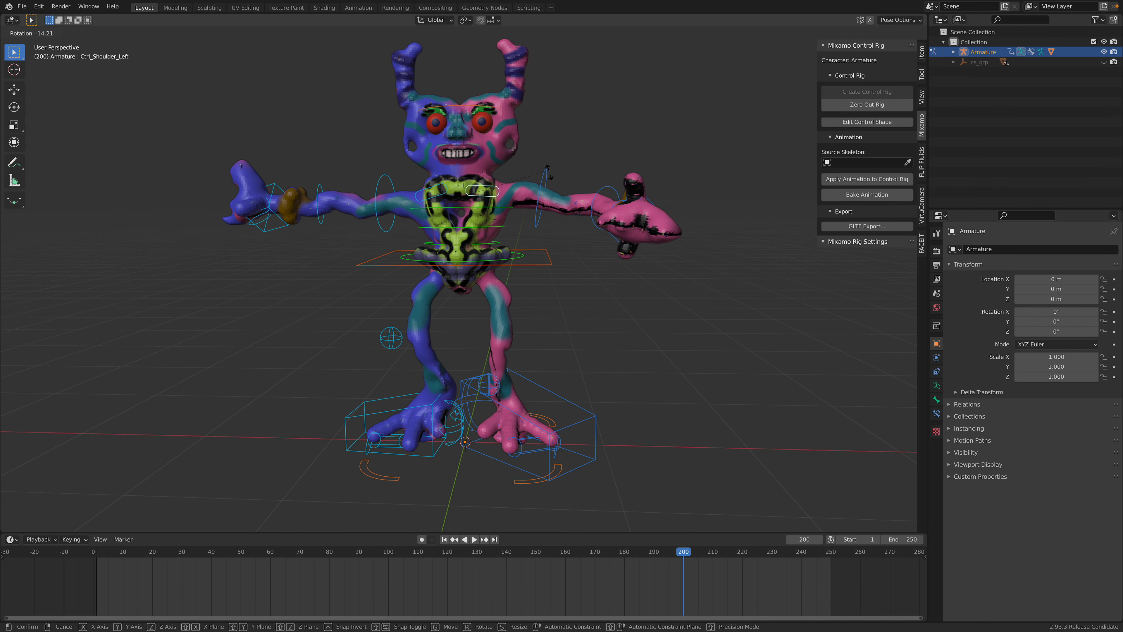
pyautogui.click(559, 174)
# Rotate the right upper arm FK control downward about 30 degrees and try out the head control's rotation
pyautogui.click(393, 180)
pyautogui.press('r')
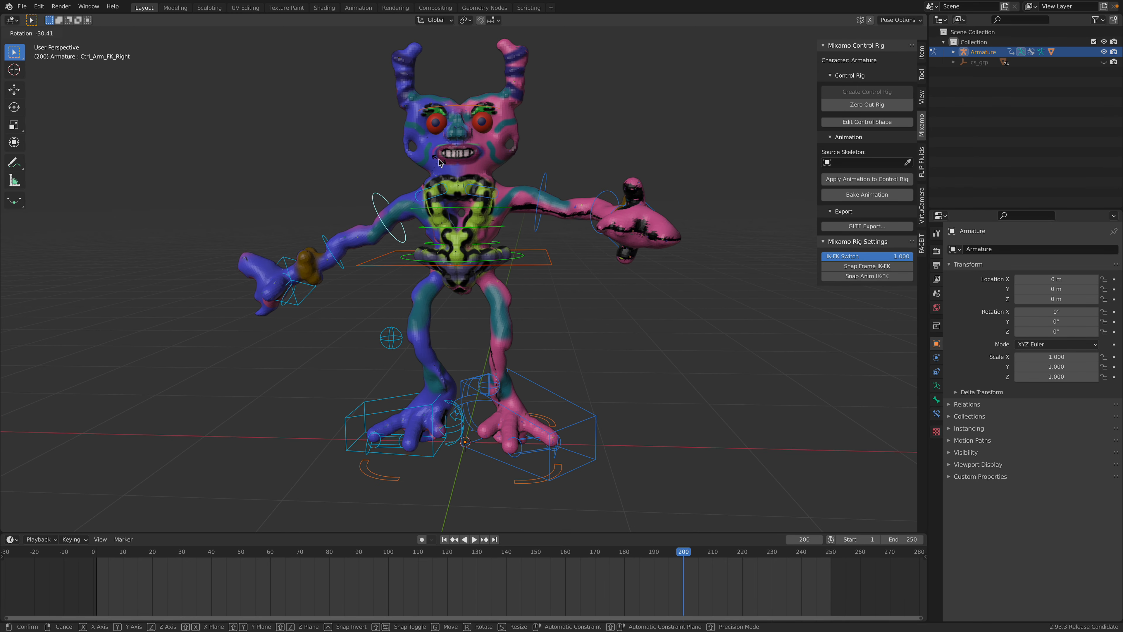
pyautogui.click(438, 162)
pyautogui.moveTo(438, 162); pyautogui.dragTo(482, 111, button='middle')
pyautogui.press('r')
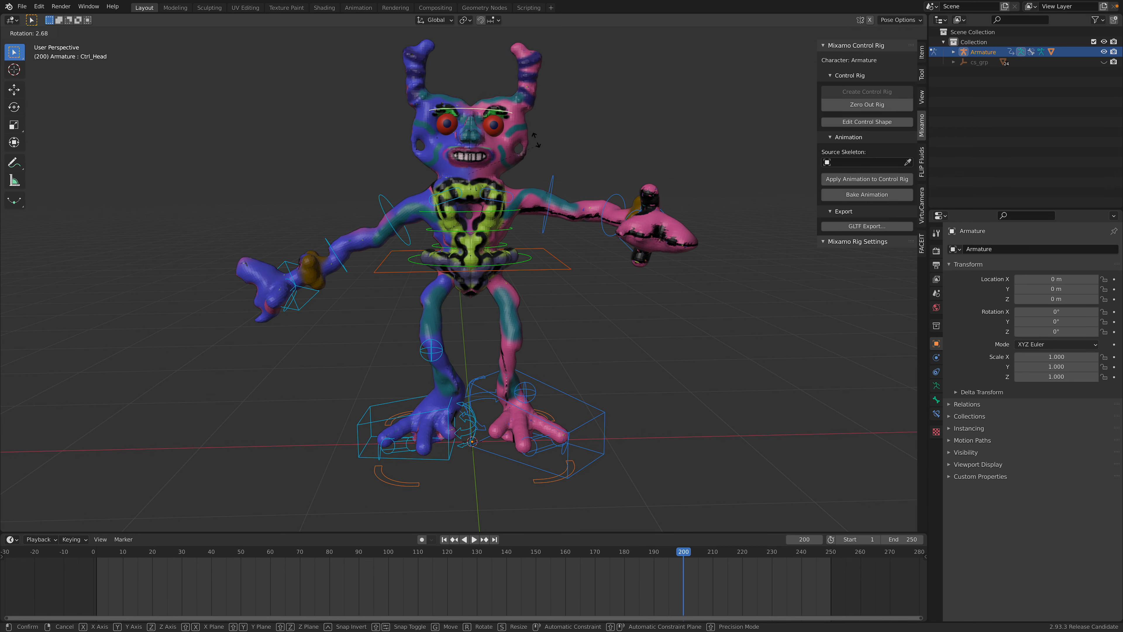
pyautogui.click(535, 241)
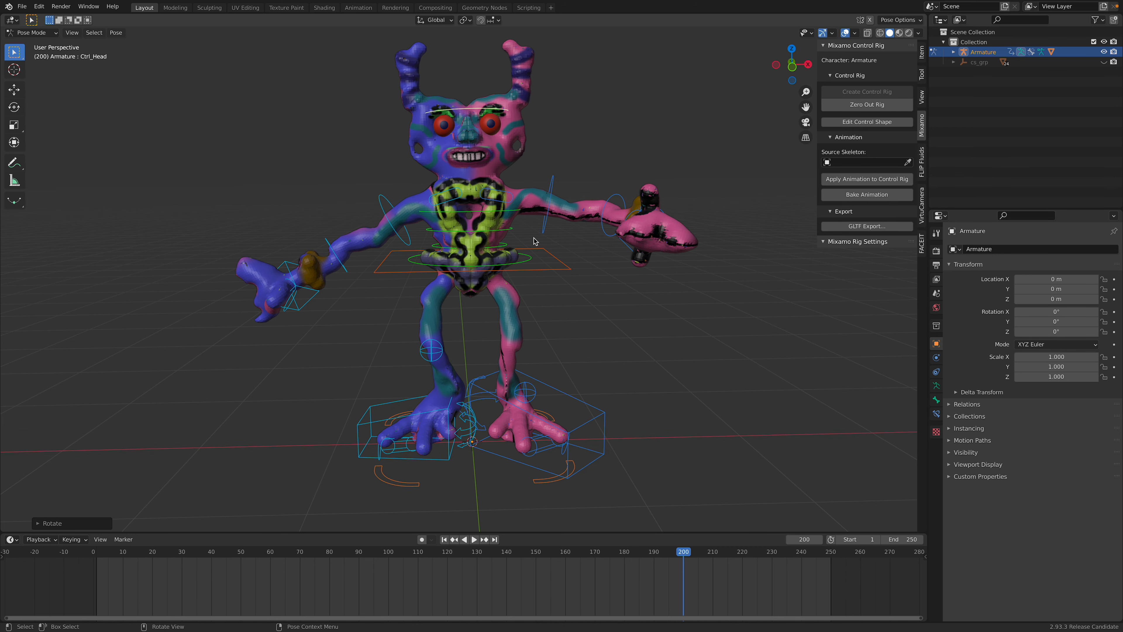
# Lower the hips control along the Z axis so the creature's knees bend
pyautogui.click(535, 268)
pyautogui.keyDown('shift'); pyautogui.moveTo(527, 288); pyautogui.dragTo(502, 211, button='middle'); pyautogui.keyUp('shift')
pyautogui.press('g')
pyautogui.press('z')
pyautogui.click(502, 260)
# Move the left foot IK control along the global Y axis
pyautogui.moveTo(502, 259); pyautogui.dragTo(431, 310, button='middle')
pyautogui.click(461, 301)
pyautogui.press('g')
pyautogui.press('y')
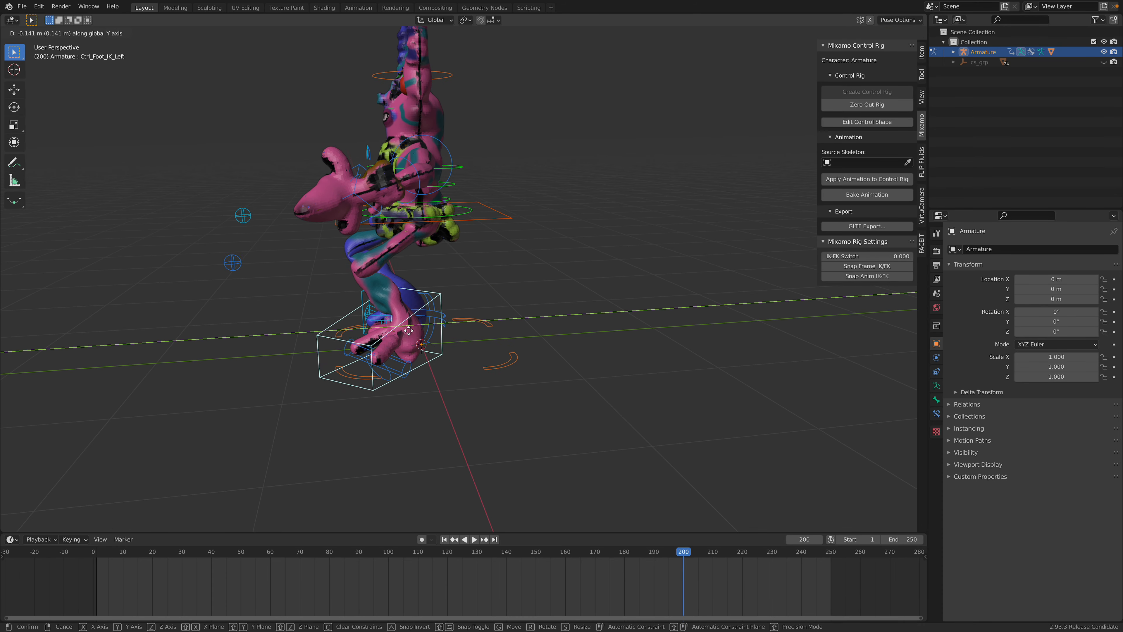
pyautogui.click(500, 310)
# Move the left foot IK control outward along the X axis and trackball-rotate it to turn the foot
pyautogui.moveTo(500, 310); pyautogui.dragTo(551, 305, button='middle')
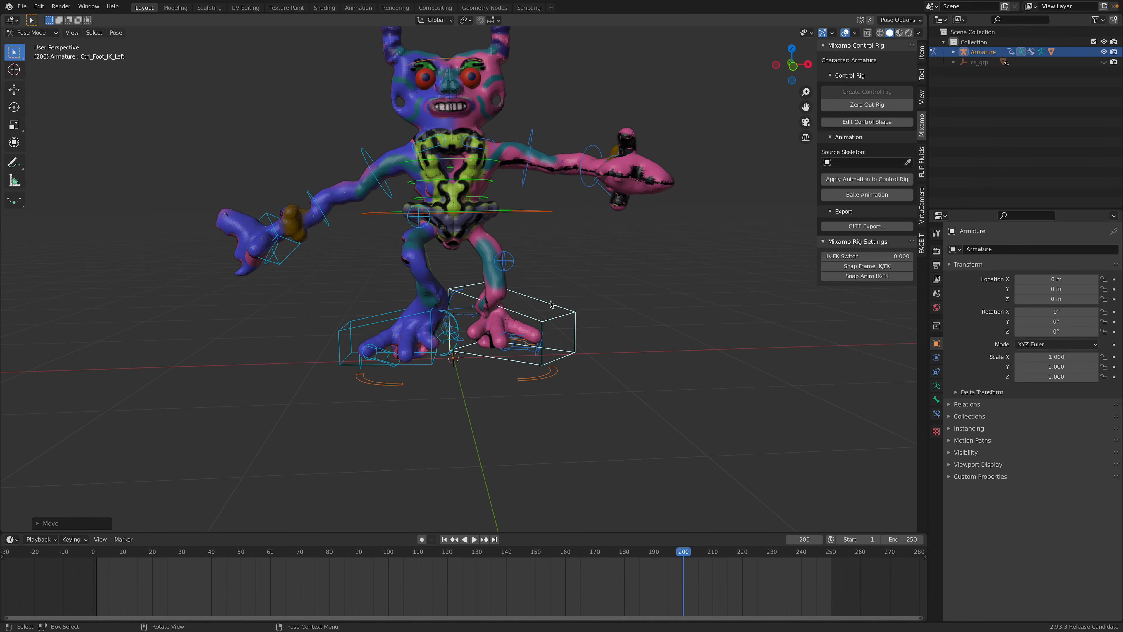
pyautogui.hotkey('ctrl', 'Left')
pyautogui.hotkey('ctrl', 'Right')
pyautogui.moveTo(557, 301); pyautogui.dragTo(546, 322, button='middle')
pyautogui.press('g')
pyautogui.press('x')
pyautogui.click(591, 327)
pyautogui.press('r')
pyautogui.press('r')
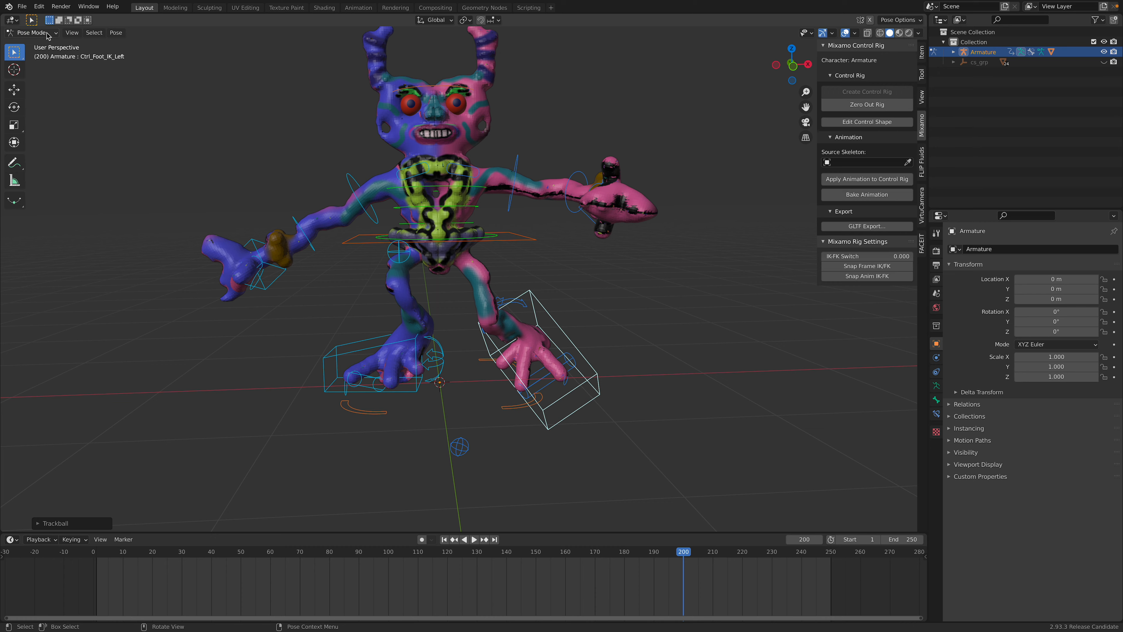
# Return to Object Mode and save the scene as Crabcrit_001.blend in the BLEND_BlenderianCrit folder on the Desktop
pyautogui.click(35, 45)
pyautogui.click(22, 6)
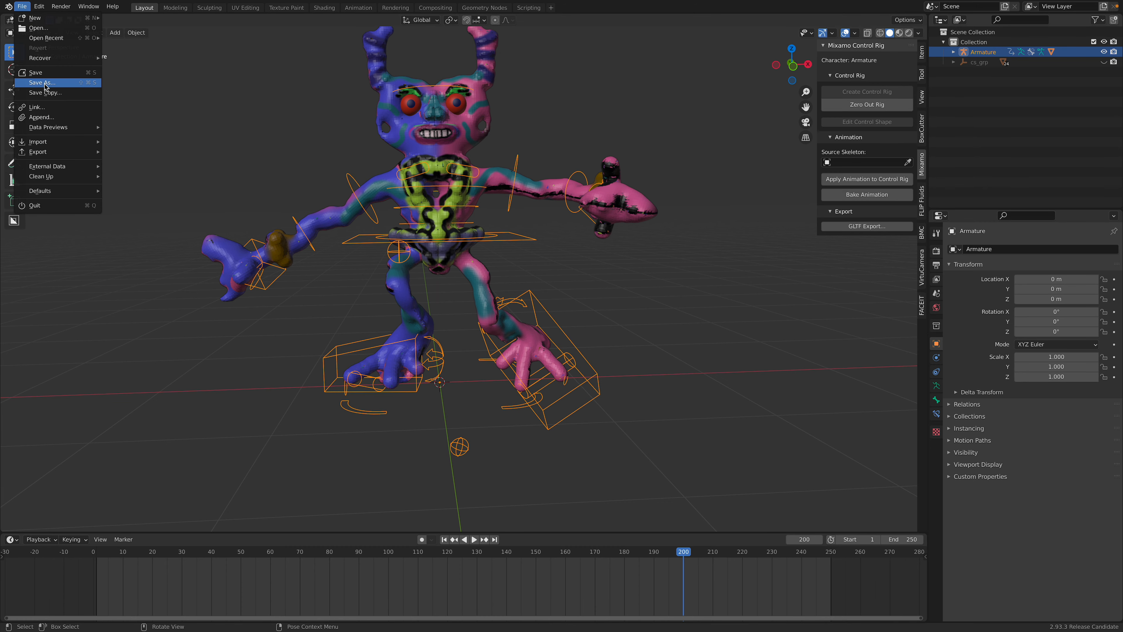
pyautogui.click(31, 84)
pyautogui.click(818, 133)
pyautogui.click(547, 133)
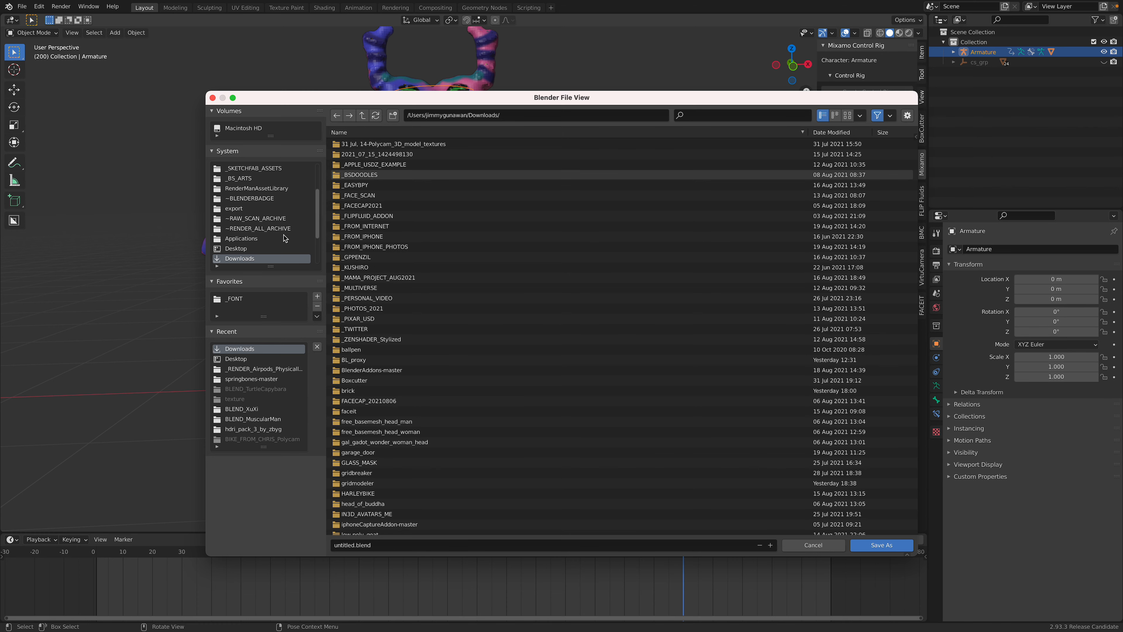
pyautogui.click(274, 248)
pyautogui.click(831, 132)
pyautogui.click(411, 145)
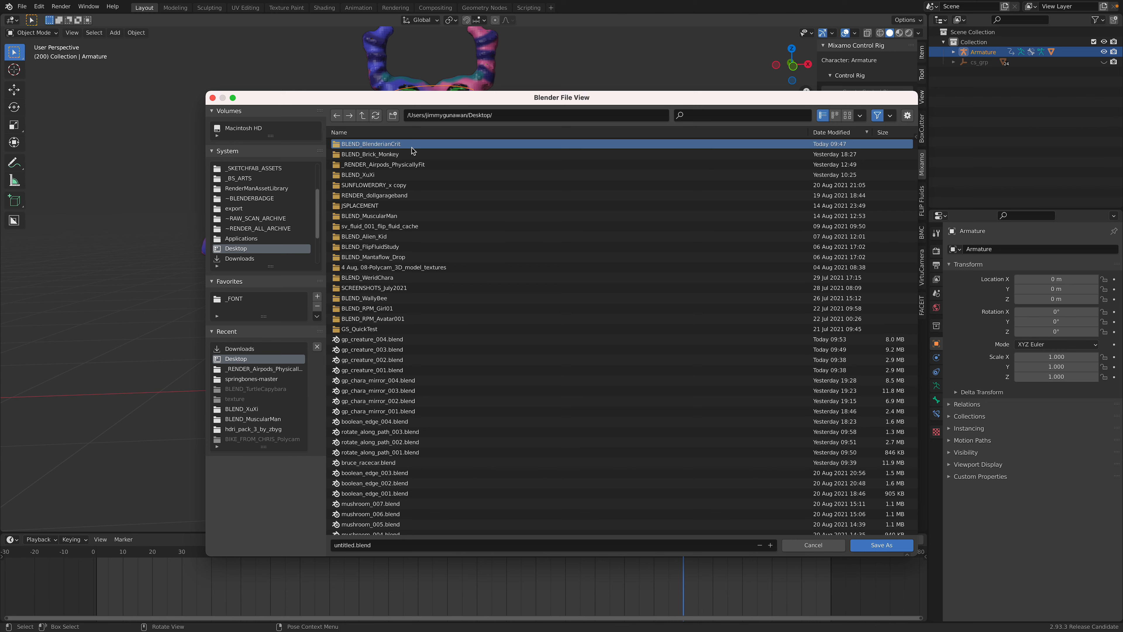
pyautogui.doubleClick(411, 150)
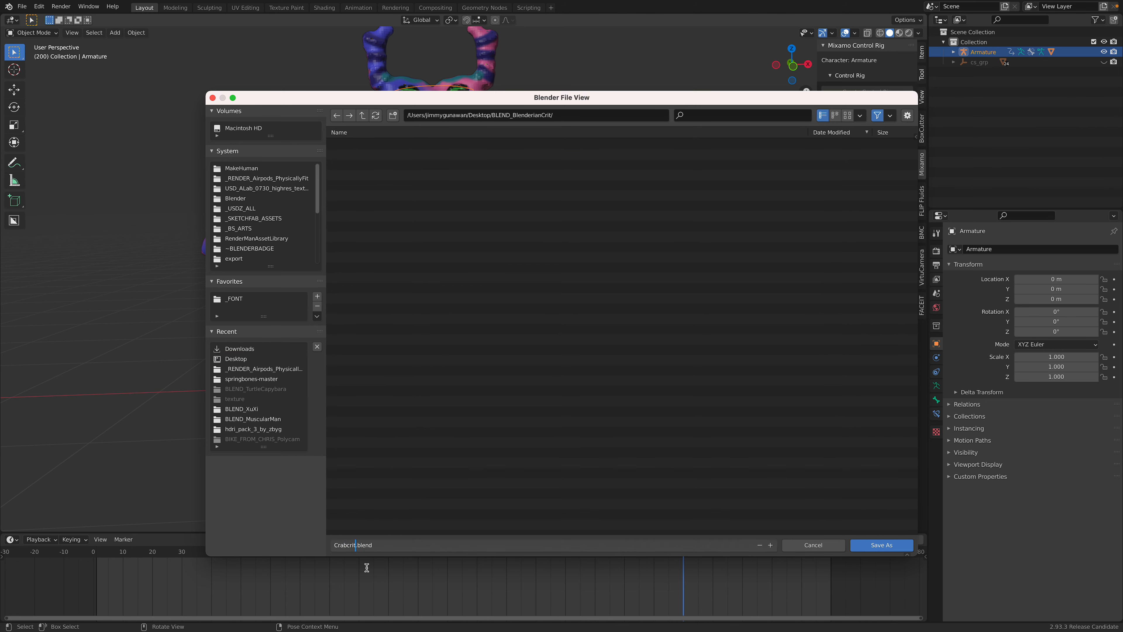
pyautogui.click(876, 545)
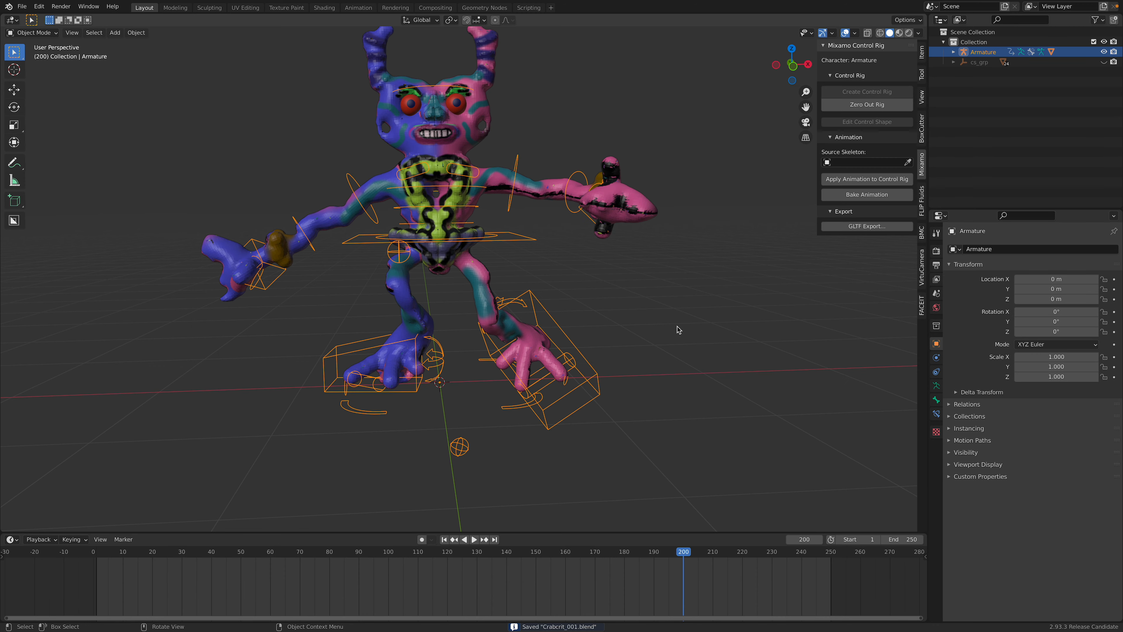
# Switch to Blender 3.0, open the recent file Crabcrit_001.blend there and save it as Crabcrit_002.blend
pyautogui.hotkey('ctrl', 'Left')
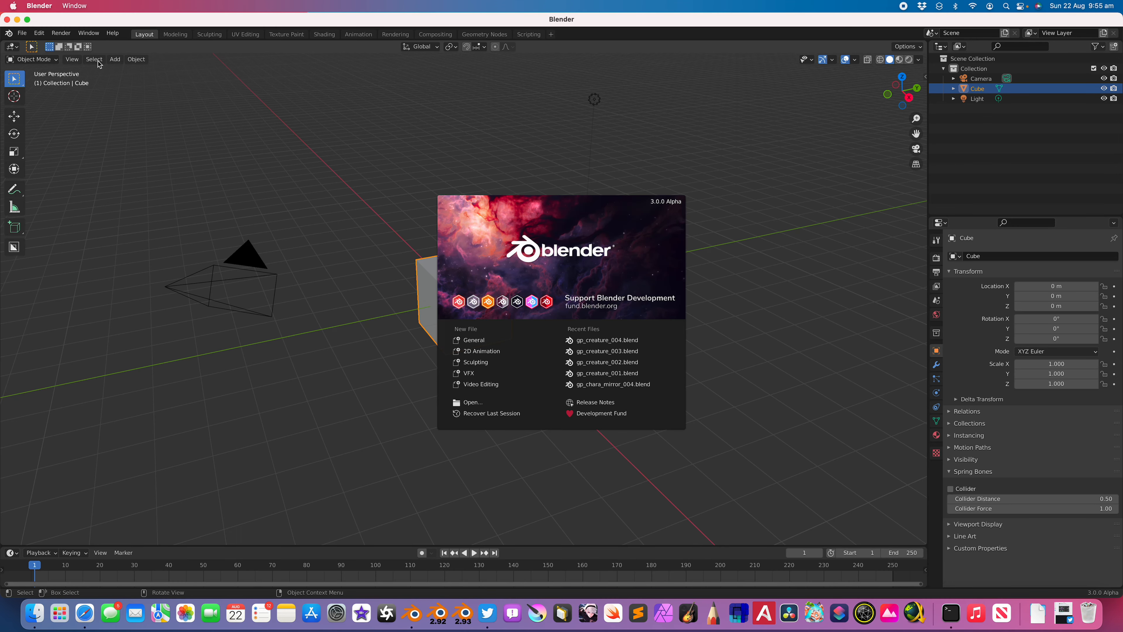
pyautogui.click(27, 20)
pyautogui.click(22, 7)
pyautogui.click(22, 6)
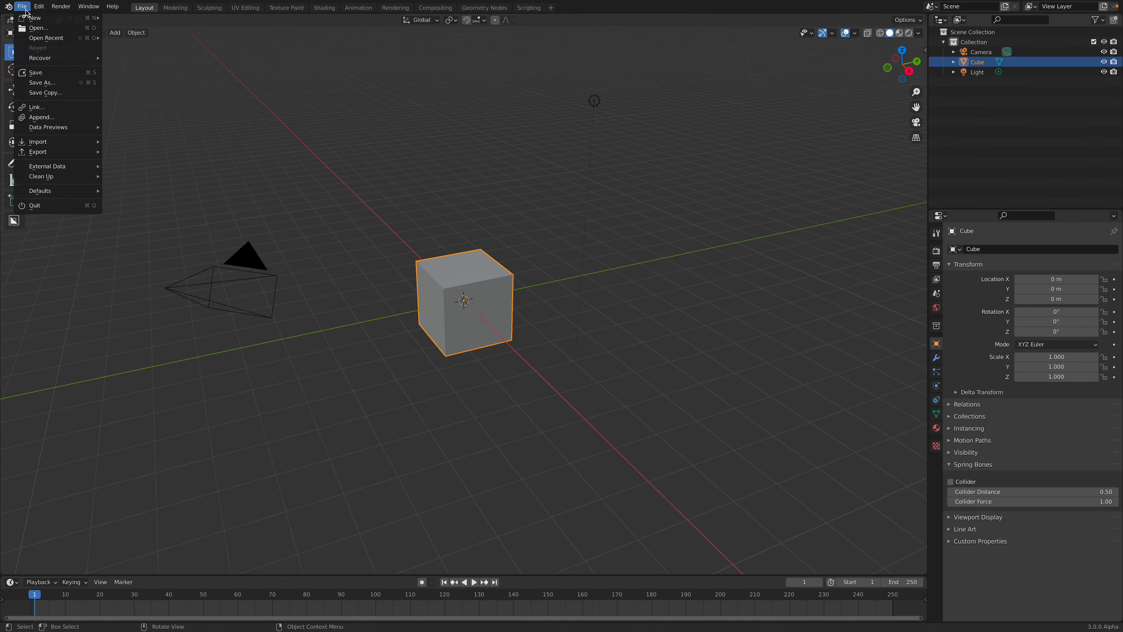
pyautogui.moveTo(42, 38)
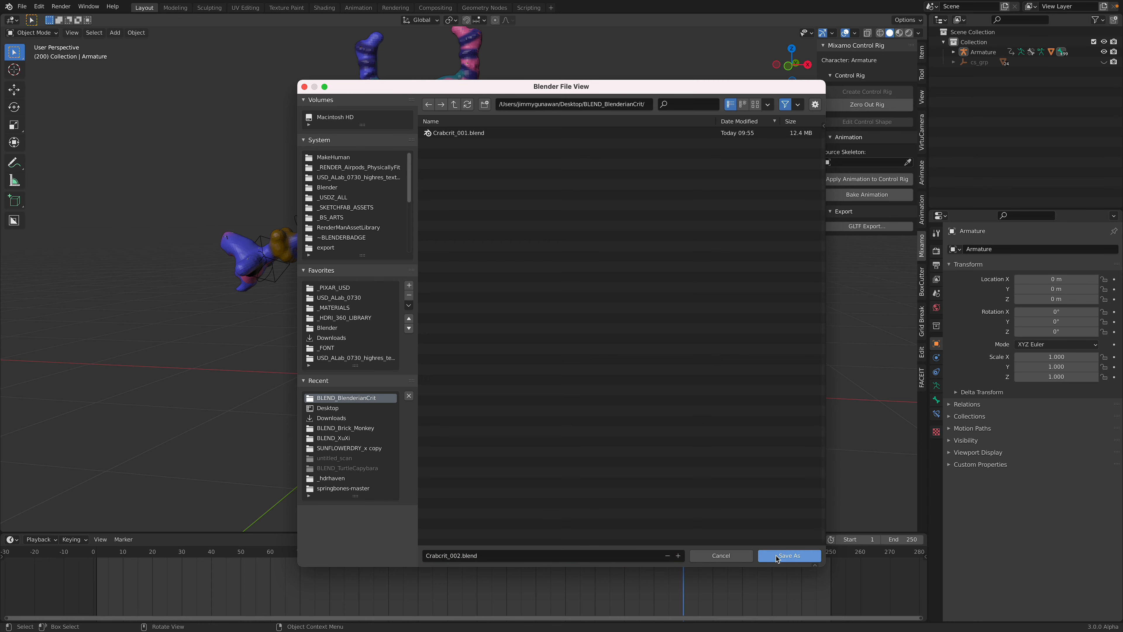
pyautogui.click(777, 559)
# Look up the PickWalk add-on in the preferences, show its details, and save the file again
pyautogui.keyDown('shift'); pyautogui.moveTo(579, 275); pyautogui.dragTo(622, 353, button='middle'); pyautogui.keyUp('shift')
pyautogui.click(561, 387)
pyautogui.moveTo(562, 388); pyautogui.dragTo(580, 382, button='middle')
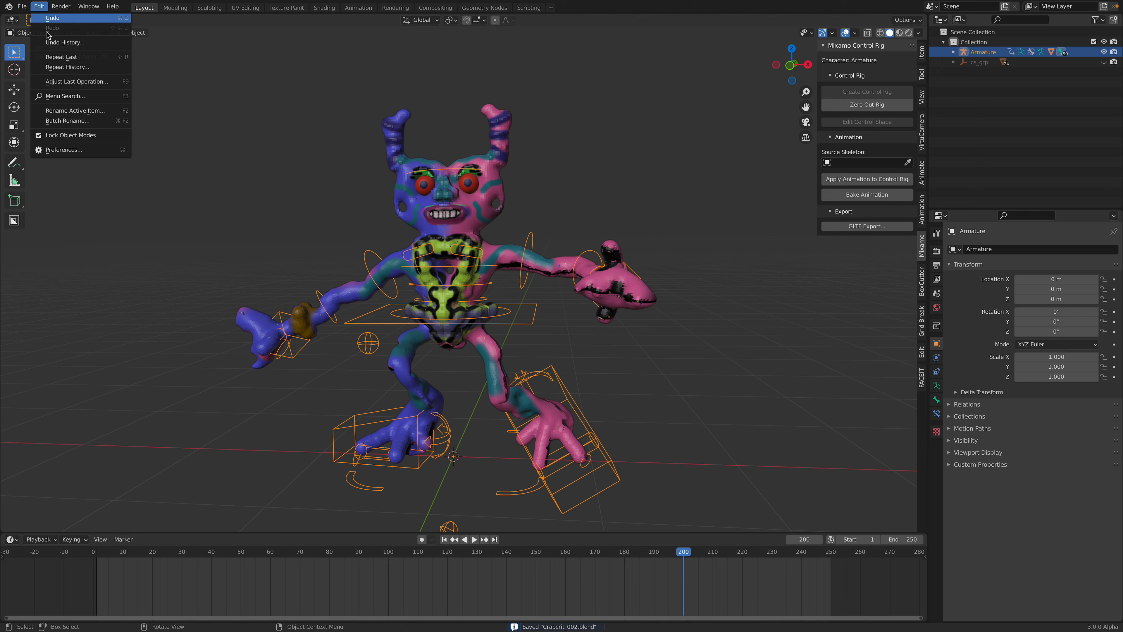
pyautogui.click(66, 149)
pyautogui.click(288, 56)
pyautogui.write('pickwal')
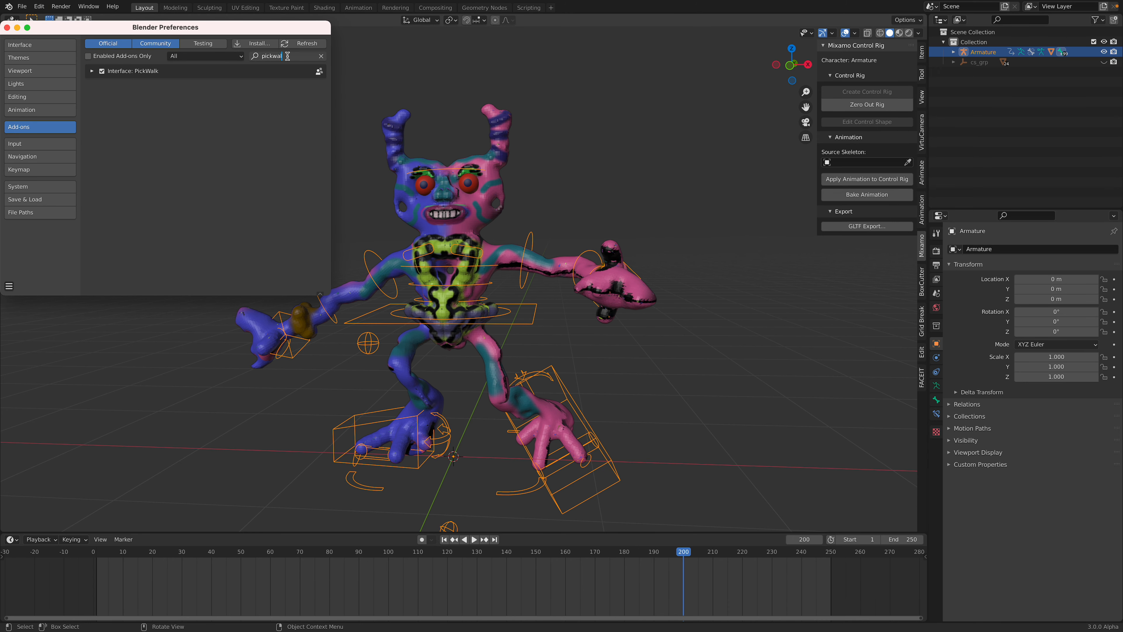
pyautogui.click(176, 144)
pyautogui.click(93, 71)
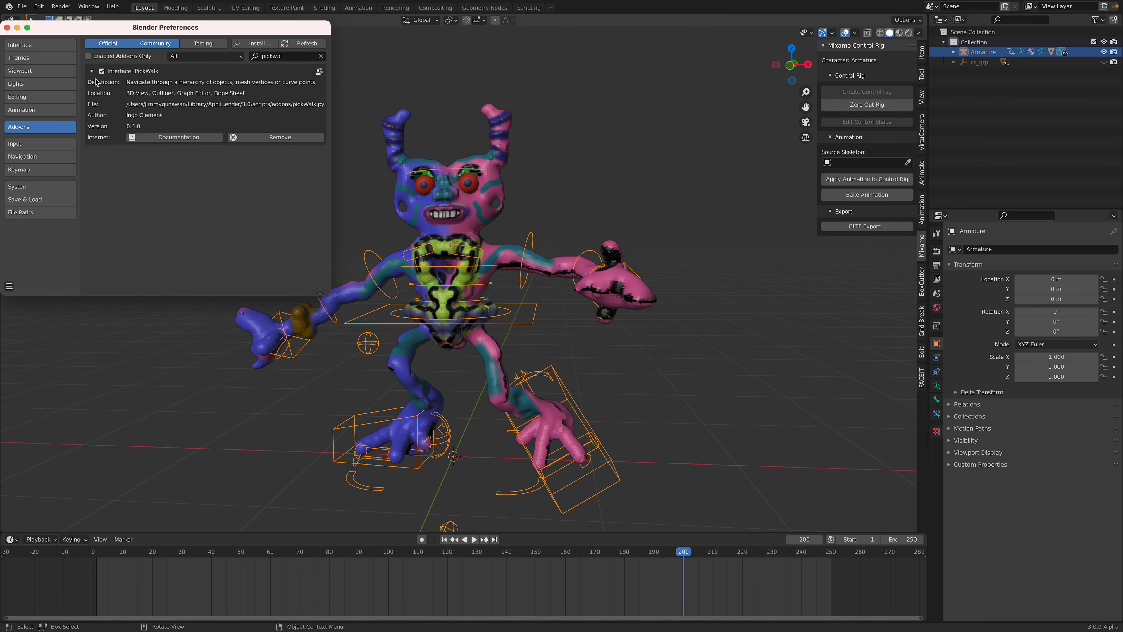
pyautogui.moveTo(171, 31); pyautogui.dragTo(255, 90)
pyautogui.click(91, 86)
pyautogui.hotkey('ctrl', 's')
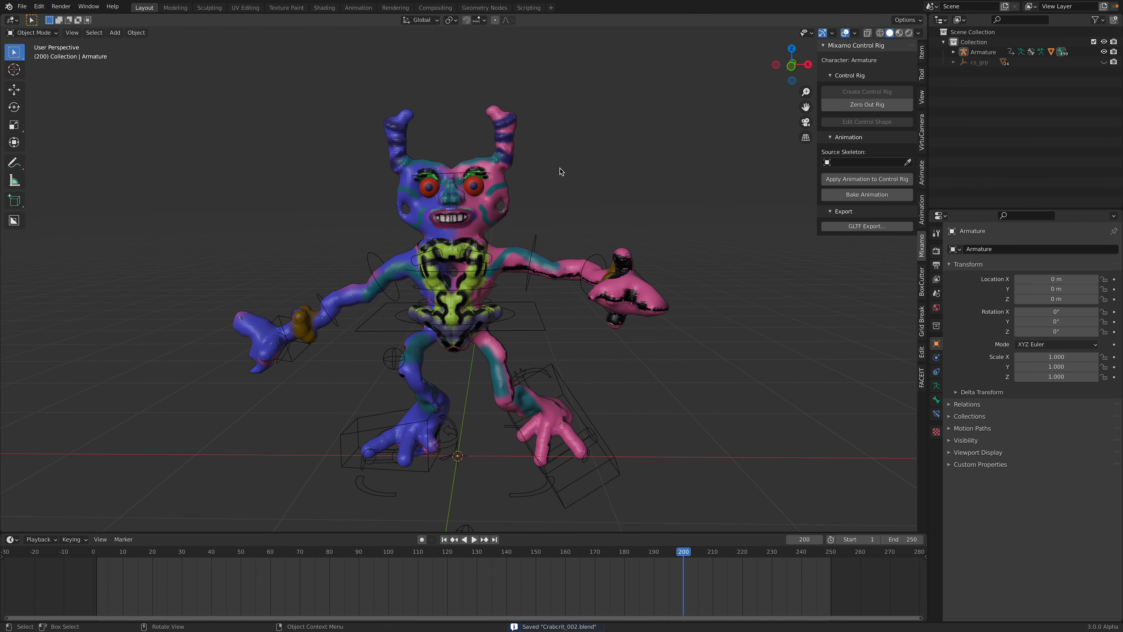
# Check the Mission Control keyboard shortcuts in System Preferences, and return to Blender
pyautogui.hotkey('ctrl', 'Left')
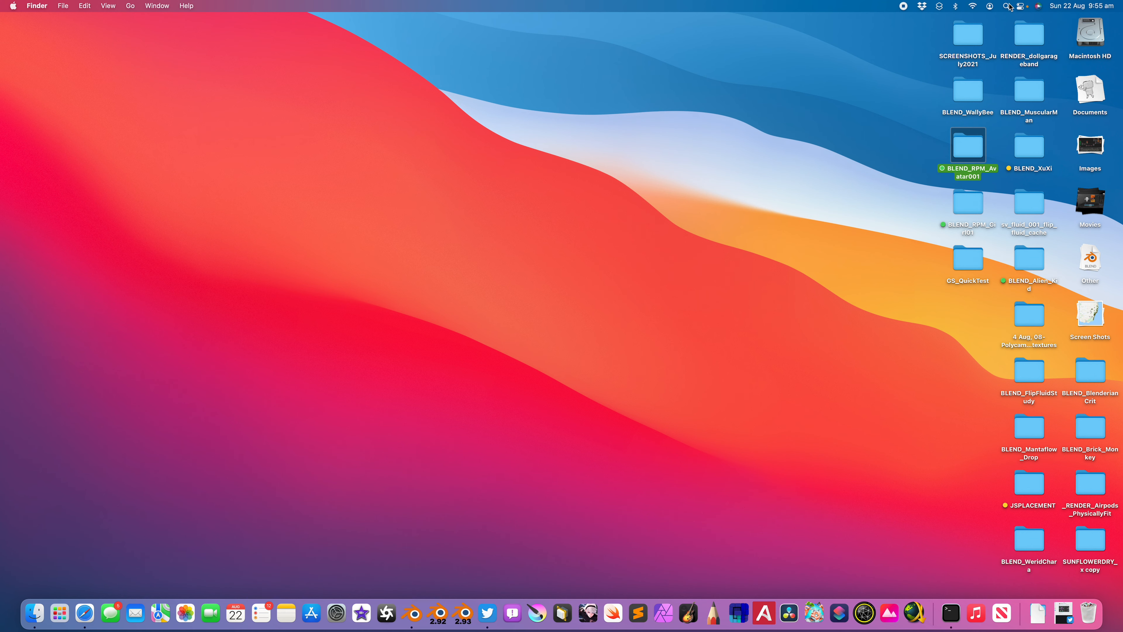
pyautogui.click(1007, 6)
pyautogui.write('settings')
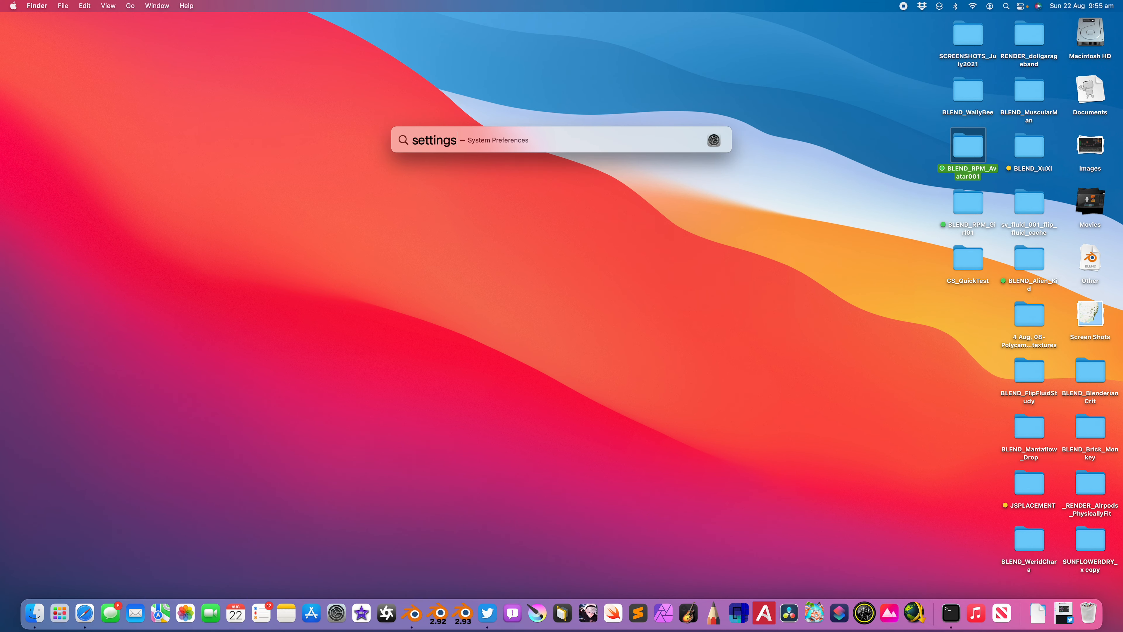
pyautogui.click(482, 165)
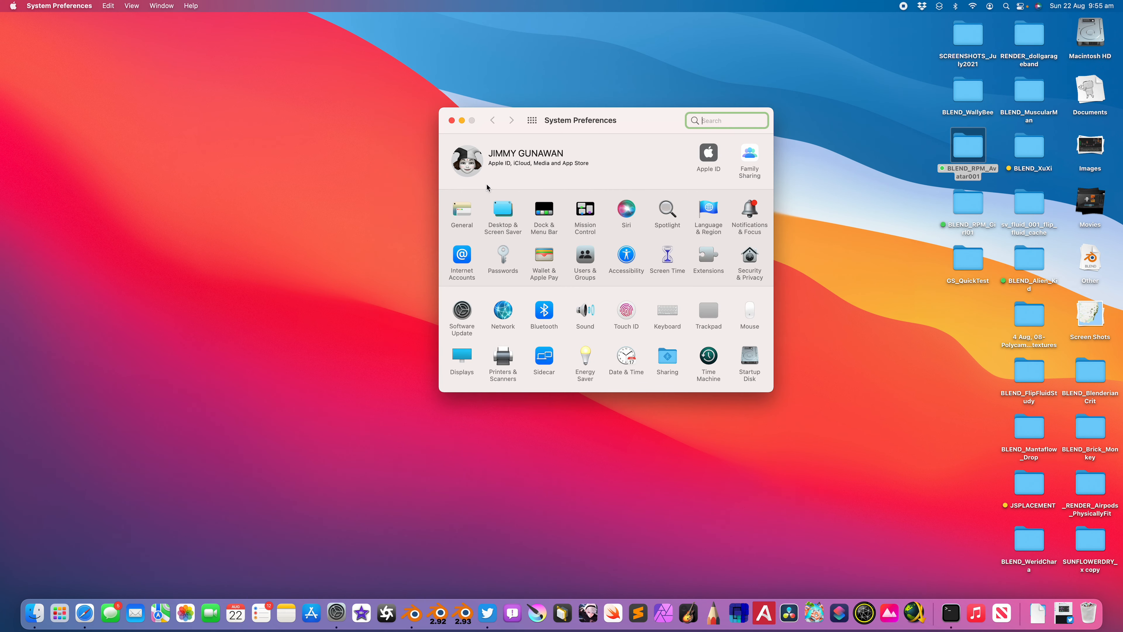
pyautogui.write('key')
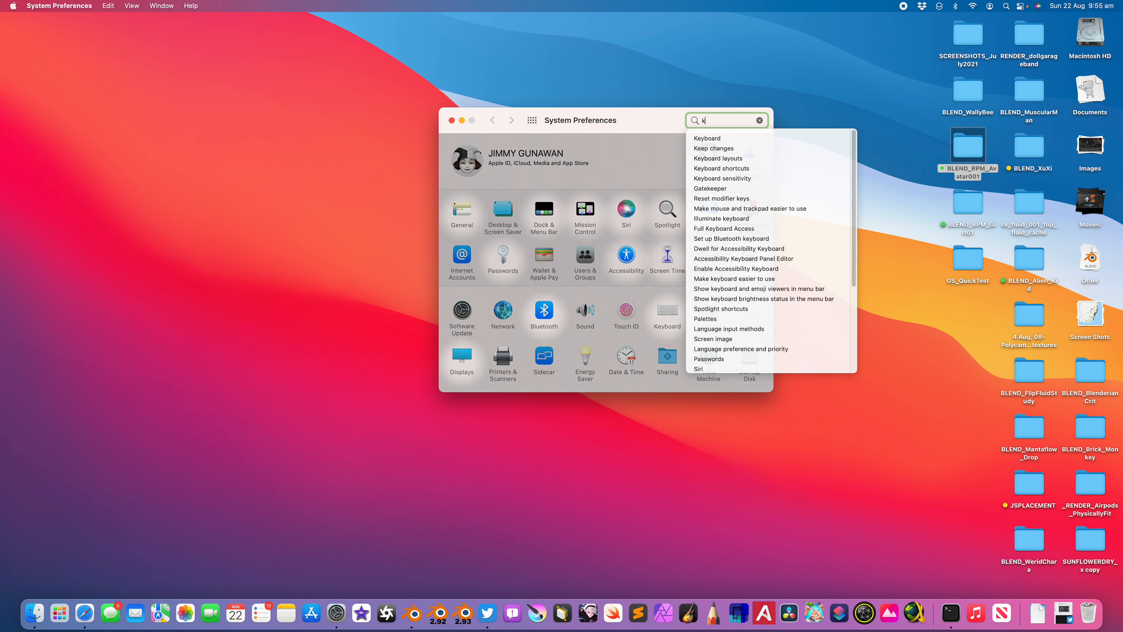
pyautogui.click(715, 139)
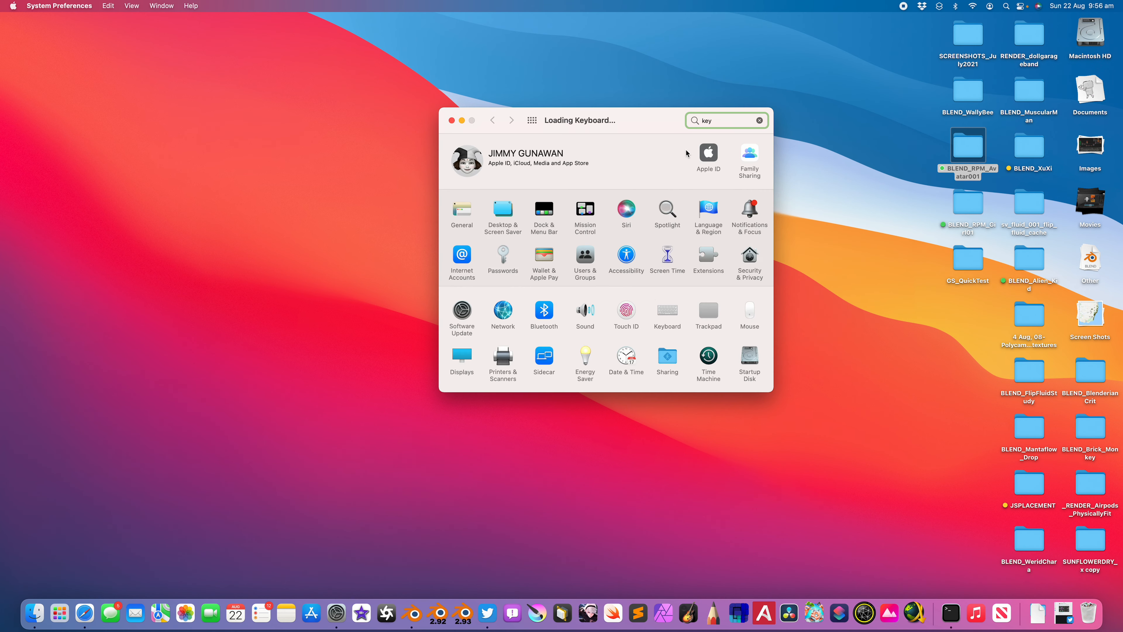
pyautogui.click(603, 152)
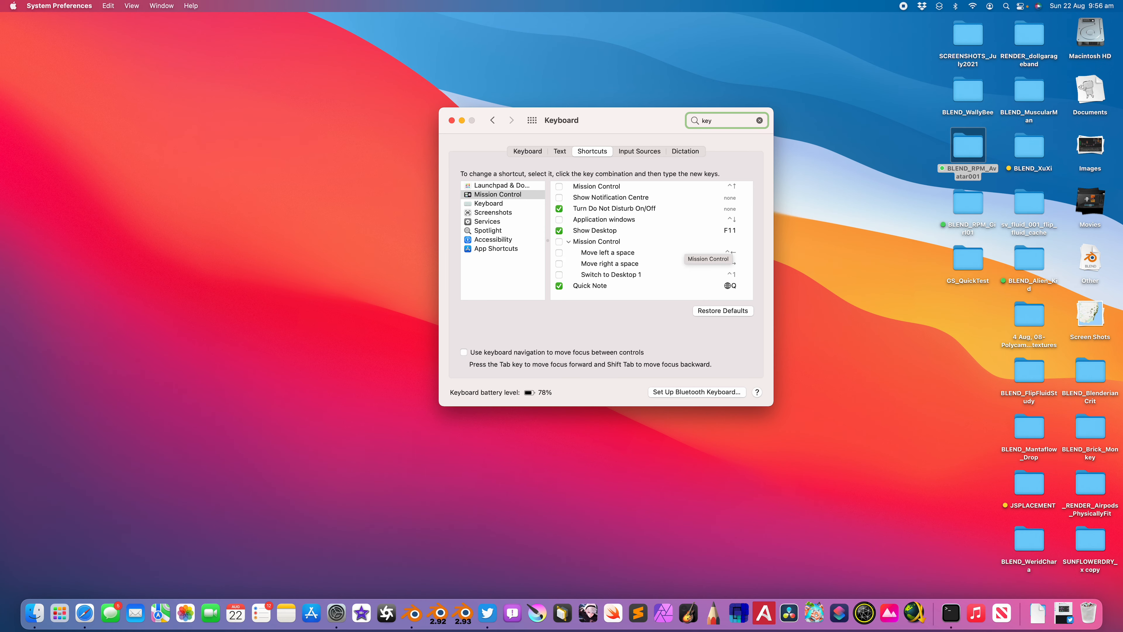
pyautogui.press('super+Tab')
pyautogui.press('super+Tab')
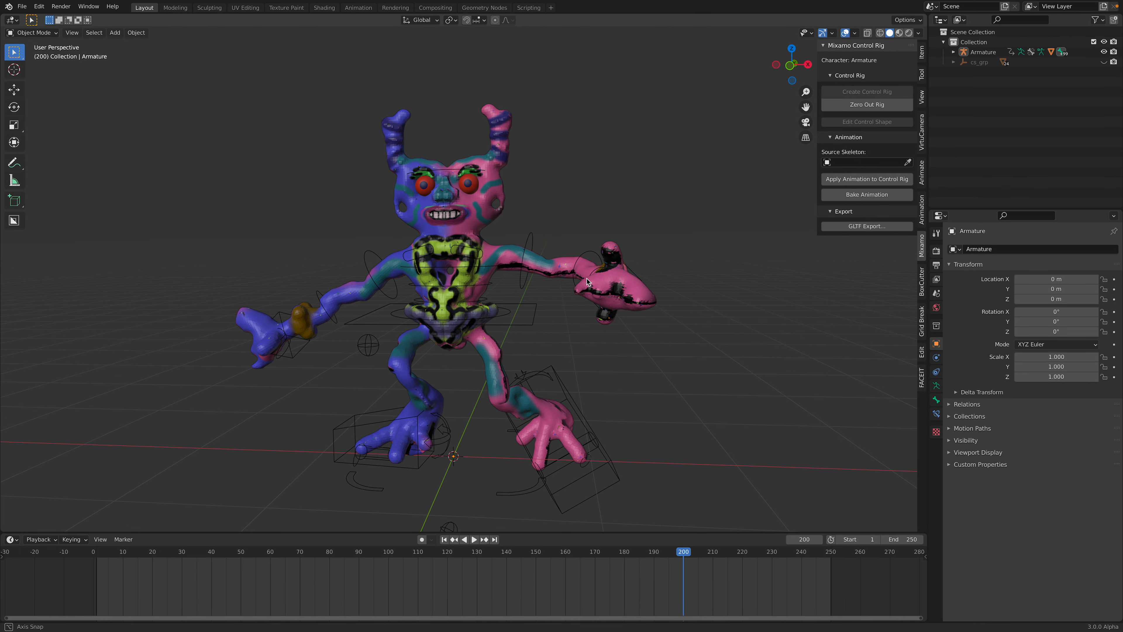
# Select the creature's armature and switch it to Pose Mode
pyautogui.scroll(1, 588, 282)
pyautogui.click(575, 396)
pyautogui.keyDown('shift'); pyautogui.moveTo(575, 396); pyautogui.dragTo(408, 196, button='middle'); pyautogui.keyUp('shift')
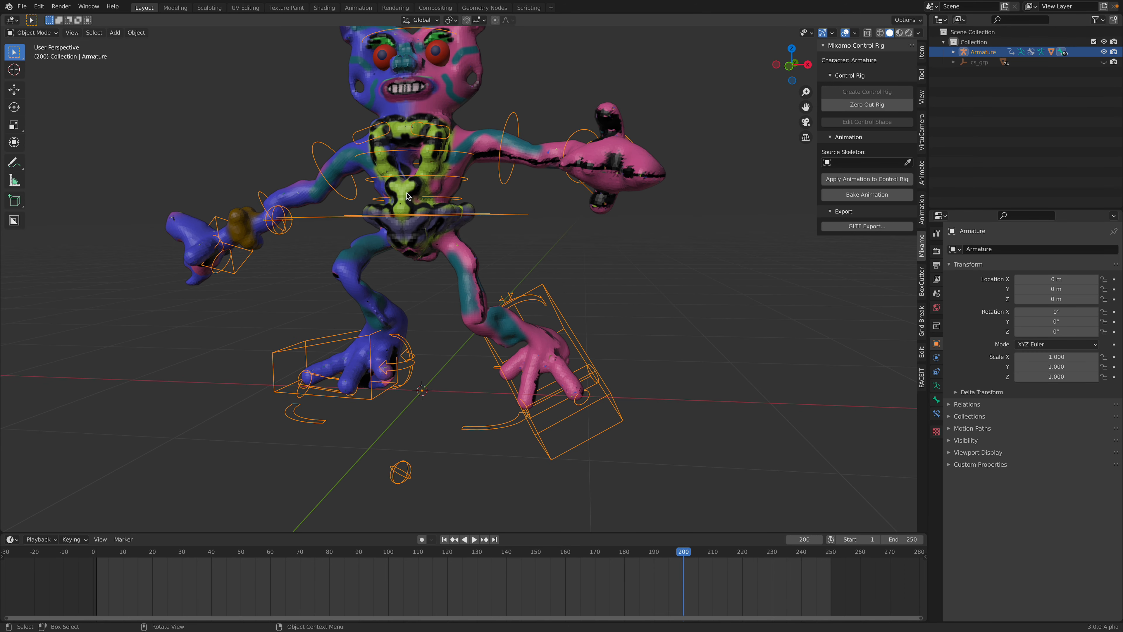
pyautogui.click(32, 32)
pyautogui.click(27, 66)
# Reposition the left foot IK control freely and rotate it to change the foot's angle
pyautogui.click(505, 296)
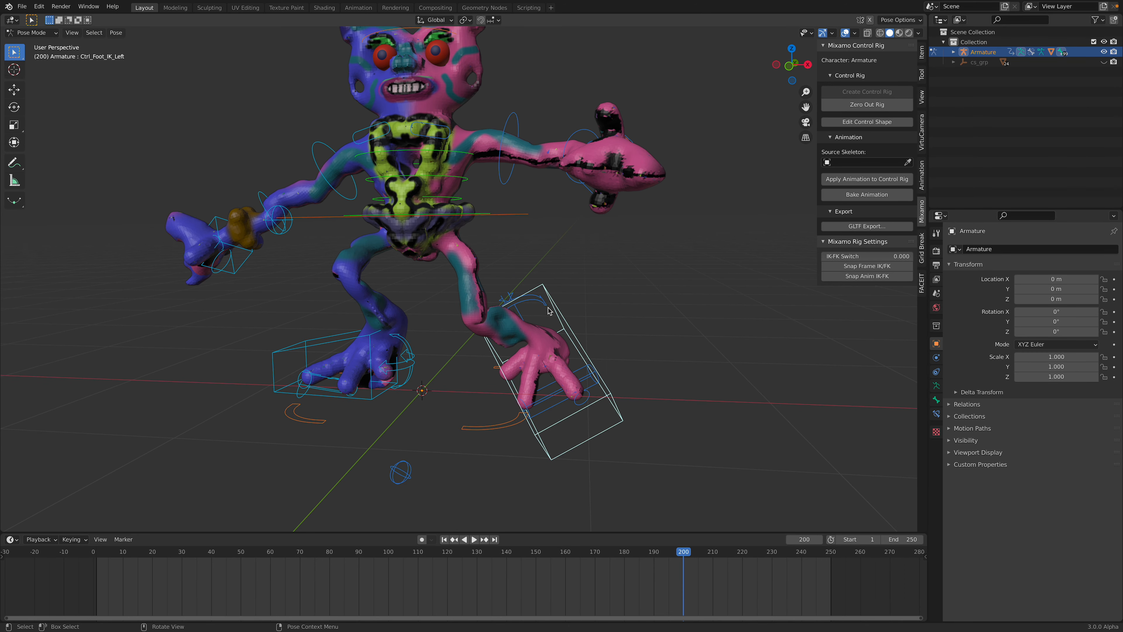
pyautogui.moveTo(555, 313); pyautogui.dragTo(497, 292, button='middle')
pyautogui.press('g')
pyautogui.click(477, 302)
pyautogui.press('r')
pyautogui.click(506, 332)
pyautogui.moveTo(507, 332); pyautogui.dragTo(595, 312, button='middle')
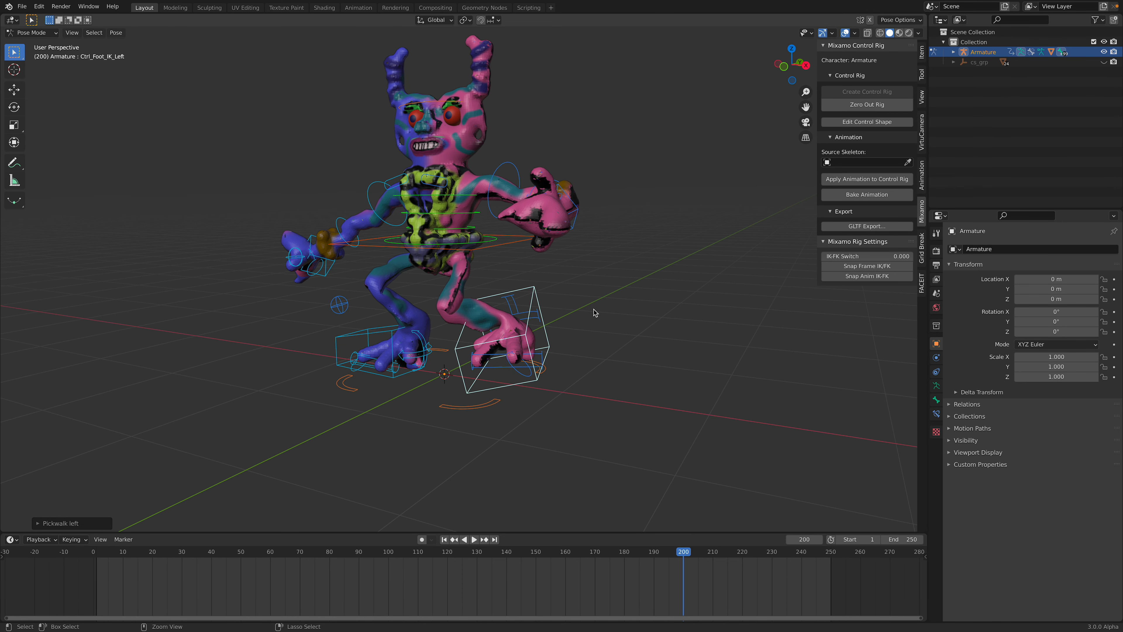
# Select the left upper arm FK control and rotate it slightly
pyautogui.moveTo(388, 337); pyautogui.dragTo(417, 342, button='middle')
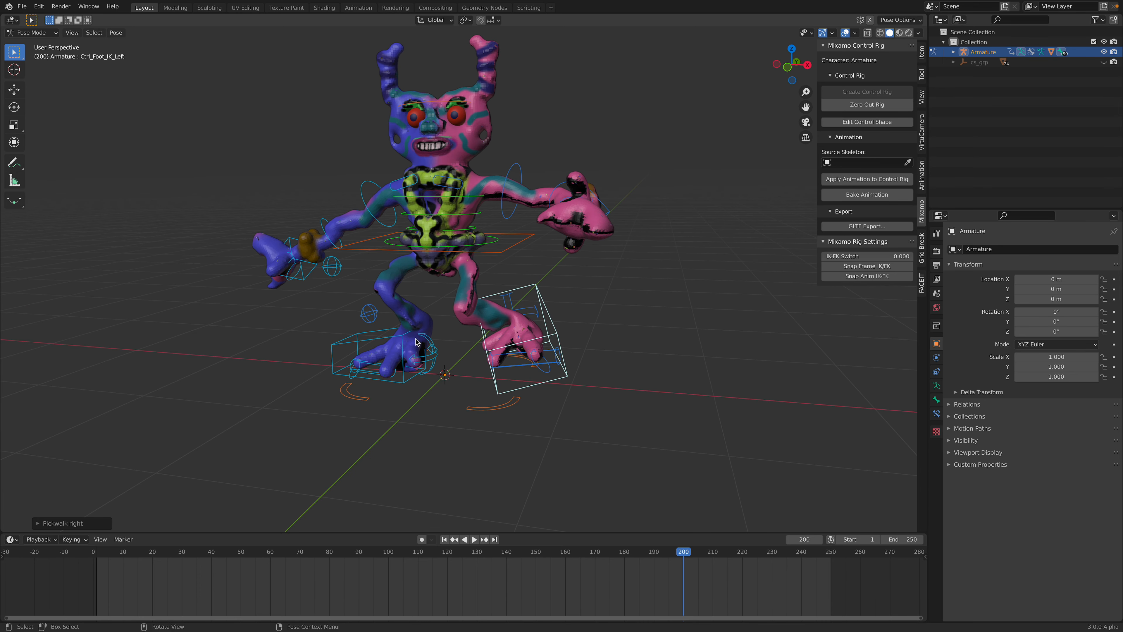
pyautogui.click(366, 341)
pyautogui.click(561, 180)
pyautogui.click(529, 171)
pyautogui.press('r')
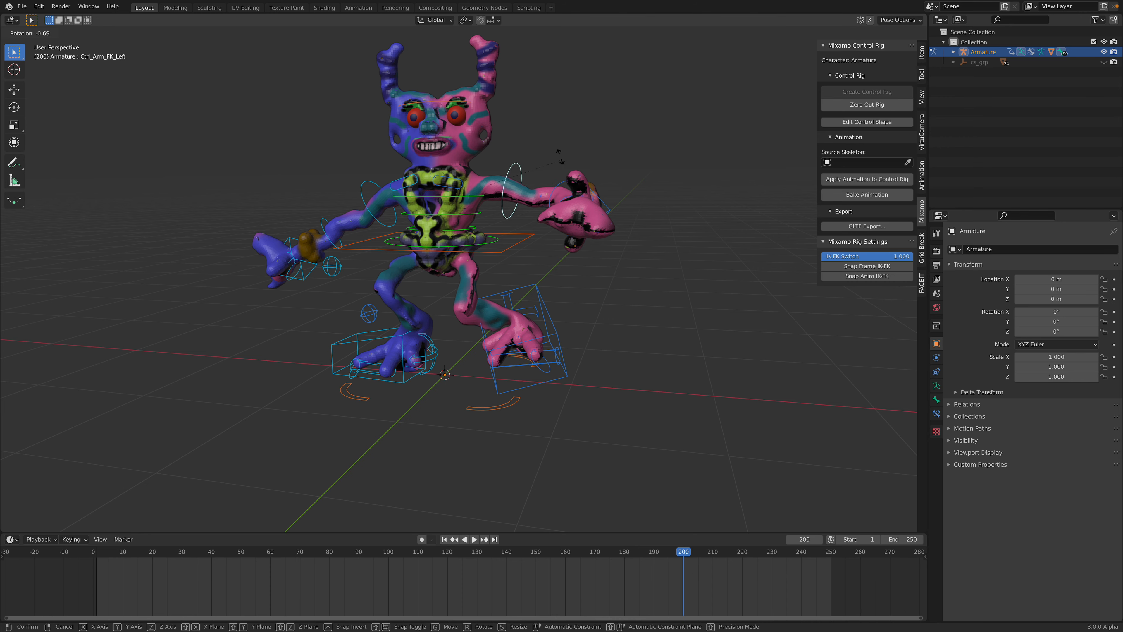
pyautogui.click(556, 171)
# Pickwalk back and forth between the left and right upper arm FK controls
pyautogui.press('Left')
pyautogui.press('Right')
pyautogui.press('Left')
pyautogui.press('Right')
pyautogui.press('Left')
pyautogui.press('Right')
pyautogui.press('Left')
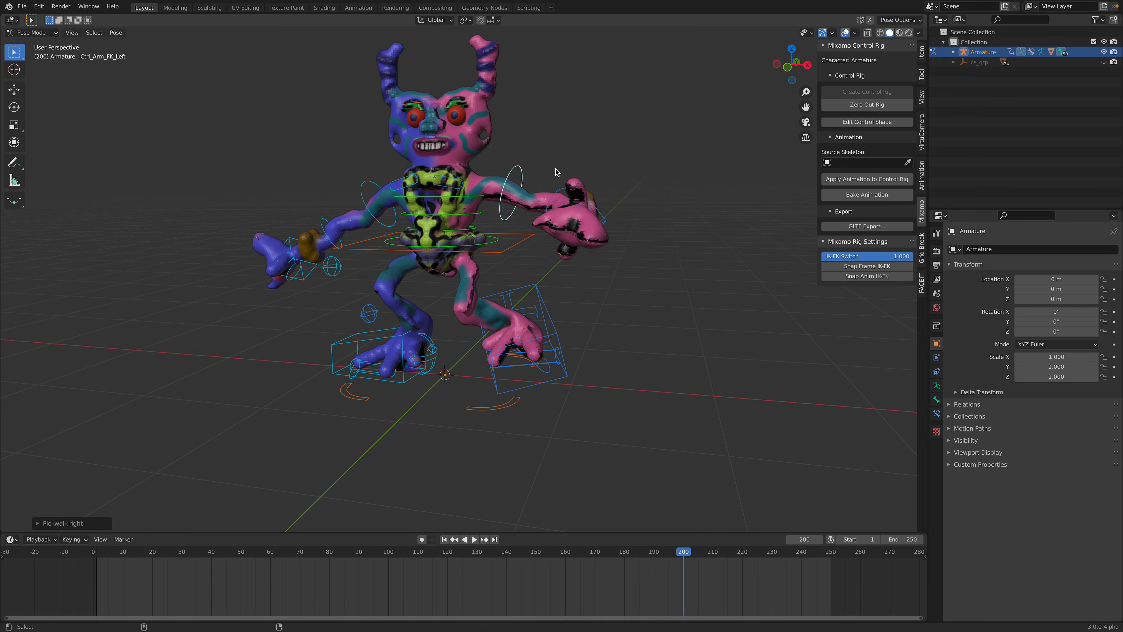
# Raise both of the creature's arms by rotating the right and the left upper arm FK controls upward
pyautogui.moveTo(556, 171); pyautogui.dragTo(569, 185, button='middle')
pyautogui.press('r')
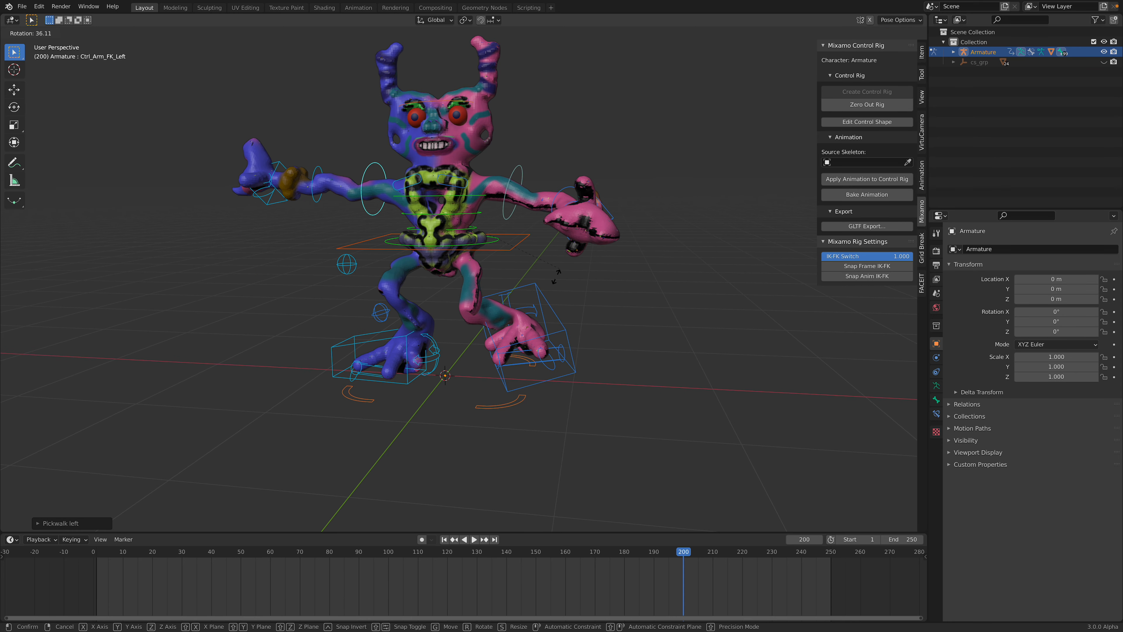
pyautogui.click(532, 282)
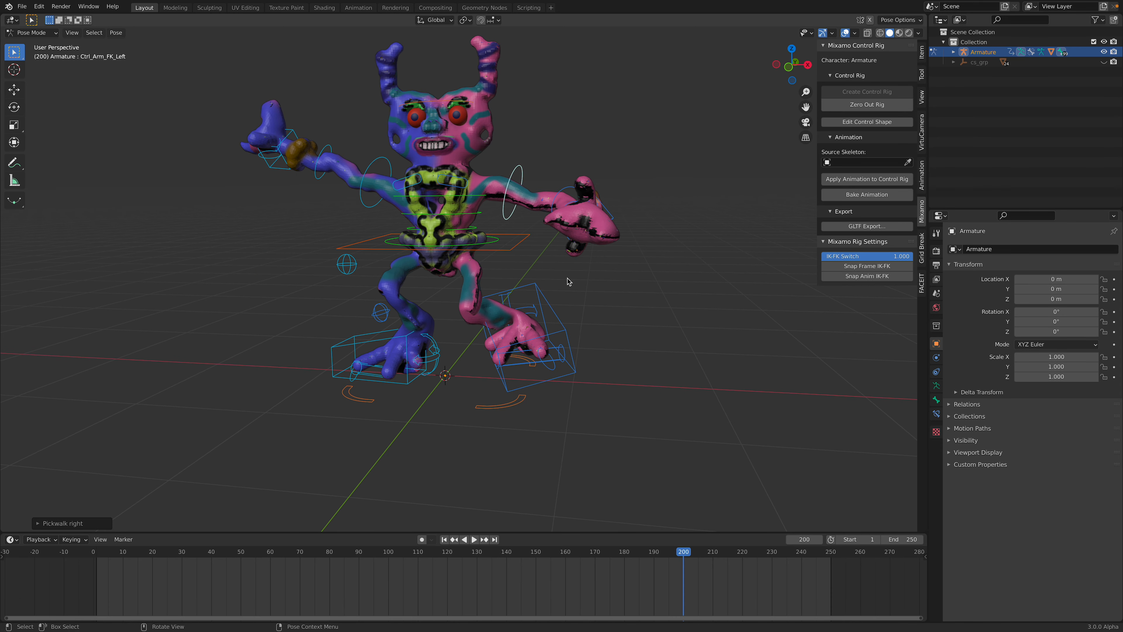
pyautogui.press('r')
pyautogui.click(602, 106)
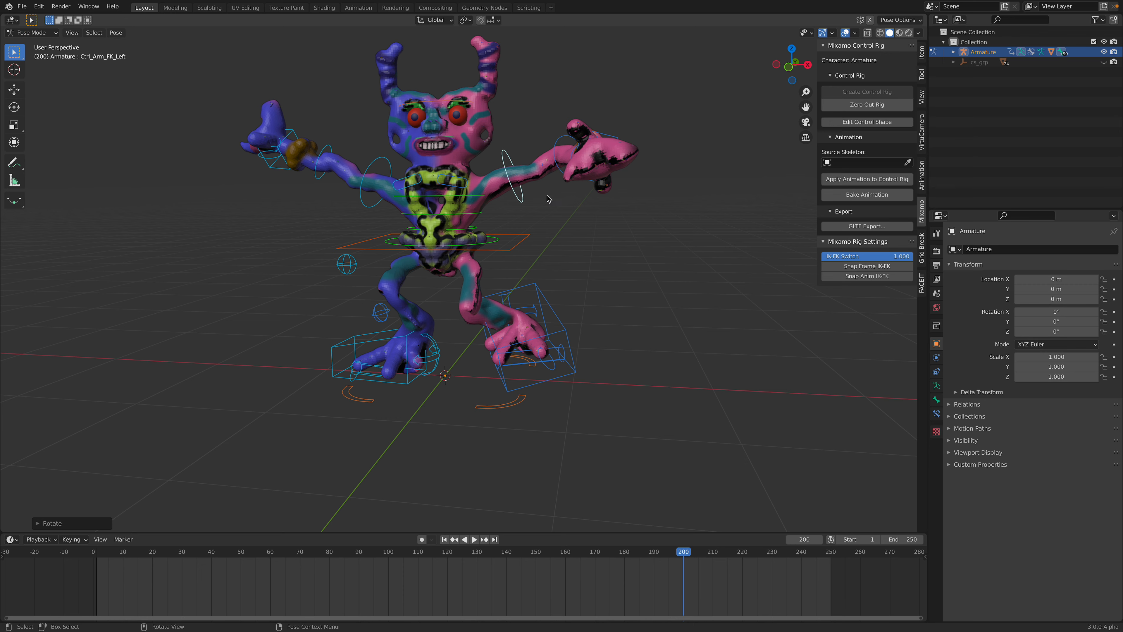
# Pickwalk from the left shoulder control to the opposite shoulder control and rotate it
pyautogui.moveTo(548, 198); pyautogui.dragTo(513, 189, button='middle')
pyautogui.click(477, 178)
pyautogui.press('Left')
pyautogui.press('r')
pyautogui.click(547, 262)
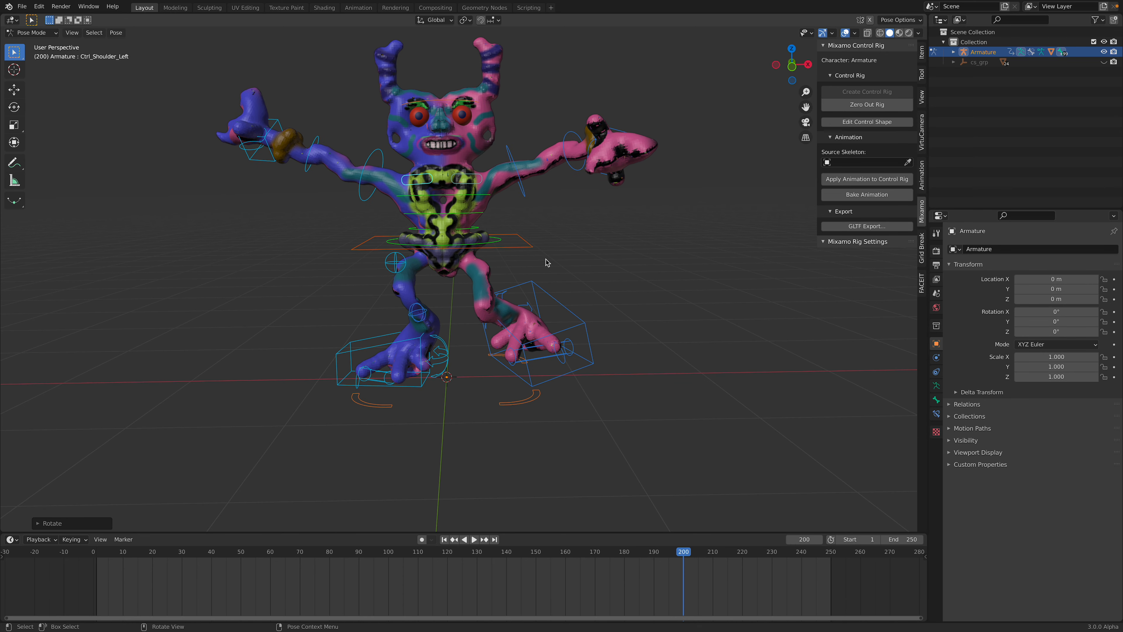
# Lift the left foot IK control up and outward and rotate it to tilt the raised foot
pyautogui.click(556, 300)
pyautogui.press('r')
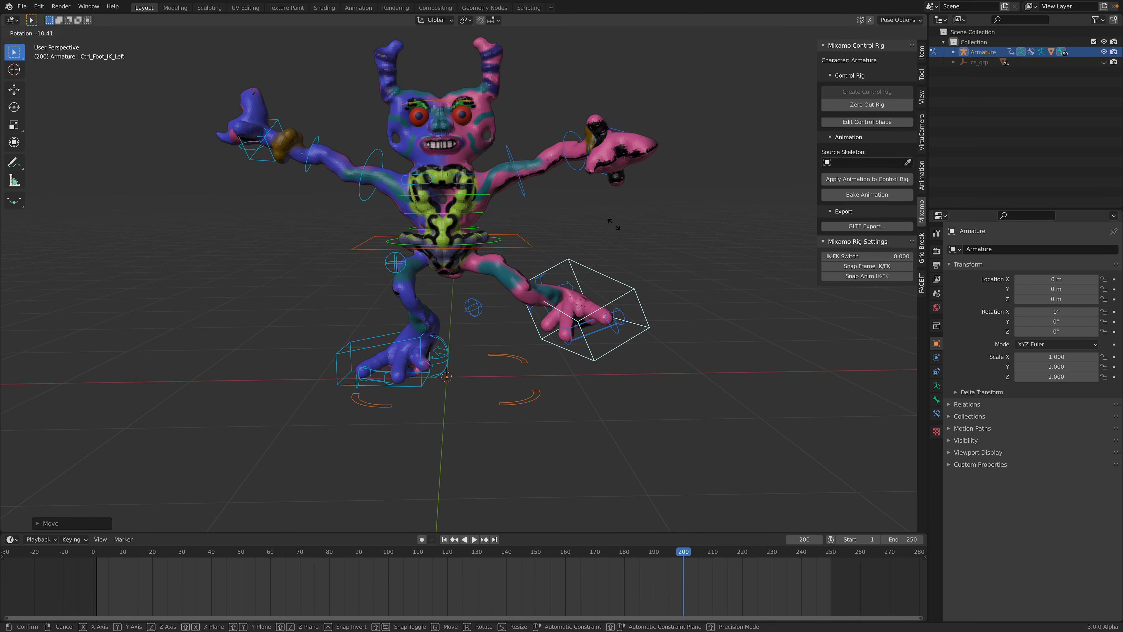
pyautogui.click(593, 215)
# Pickwalk to the right foot IK control, move it outward and trackball-rotate it to turn the foot
pyautogui.press('Left')
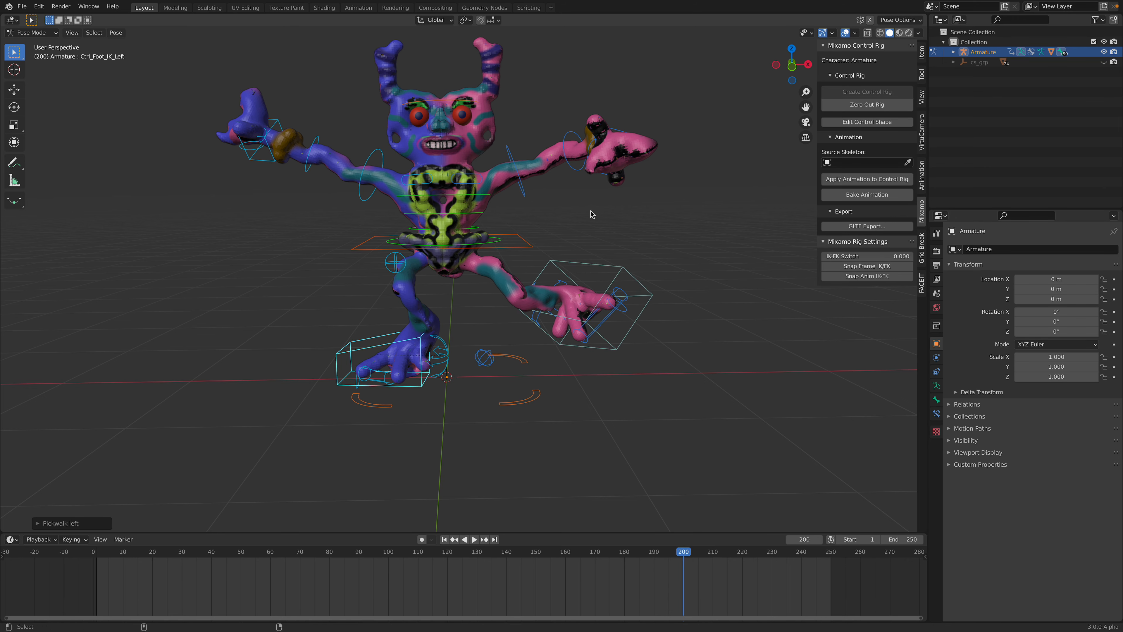
pyautogui.press('g')
pyautogui.click(411, 301)
pyautogui.press('r')
pyautogui.press('r')
pyautogui.click(455, 319)
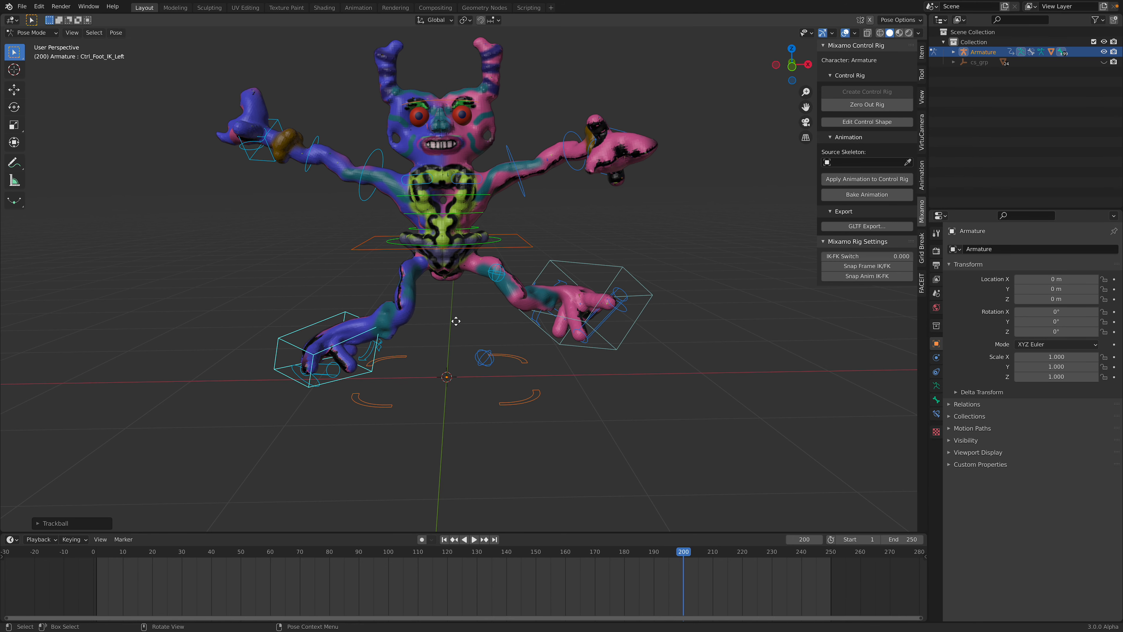
# Bring the right foot IK control slightly back inward and down, and adjust its trackball rotation
pyautogui.press('g')
pyautogui.click(482, 313)
pyautogui.press('r')
pyautogui.press('r')
pyautogui.click(470, 346)
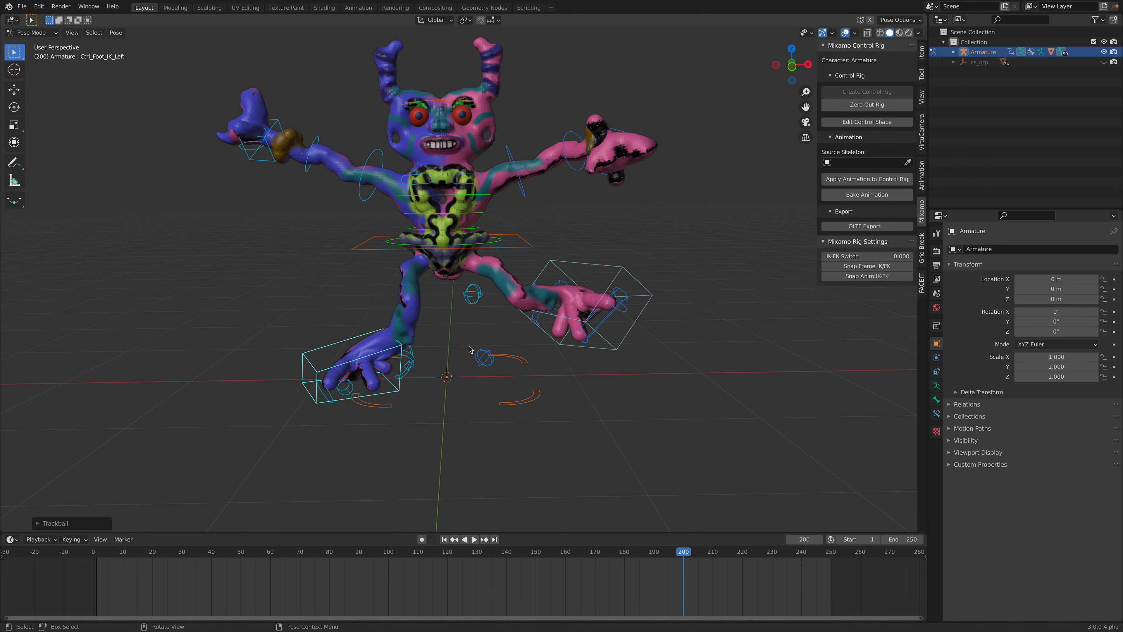
# Move the right leg's IK pole control outward so the right knee points away from the body
pyautogui.click(478, 306)
pyautogui.click(472, 294)
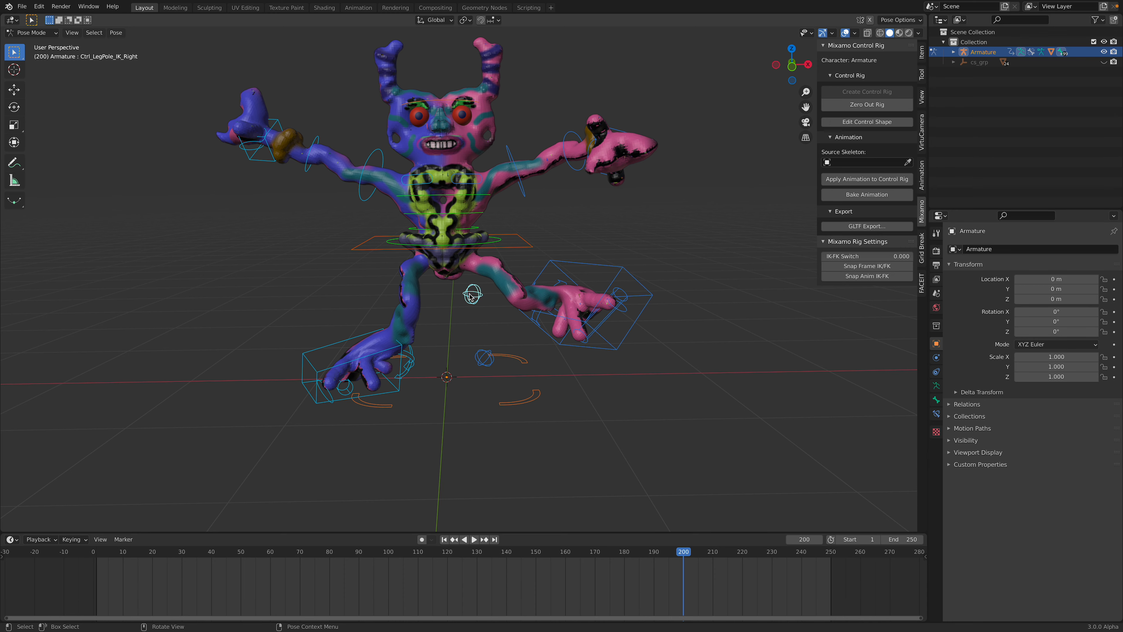
pyautogui.scroll(-1, 472, 294)
pyautogui.press('g')
pyautogui.click(381, 284)
# Move the hips control up and slightly toward the character's right side
pyautogui.click(405, 255)
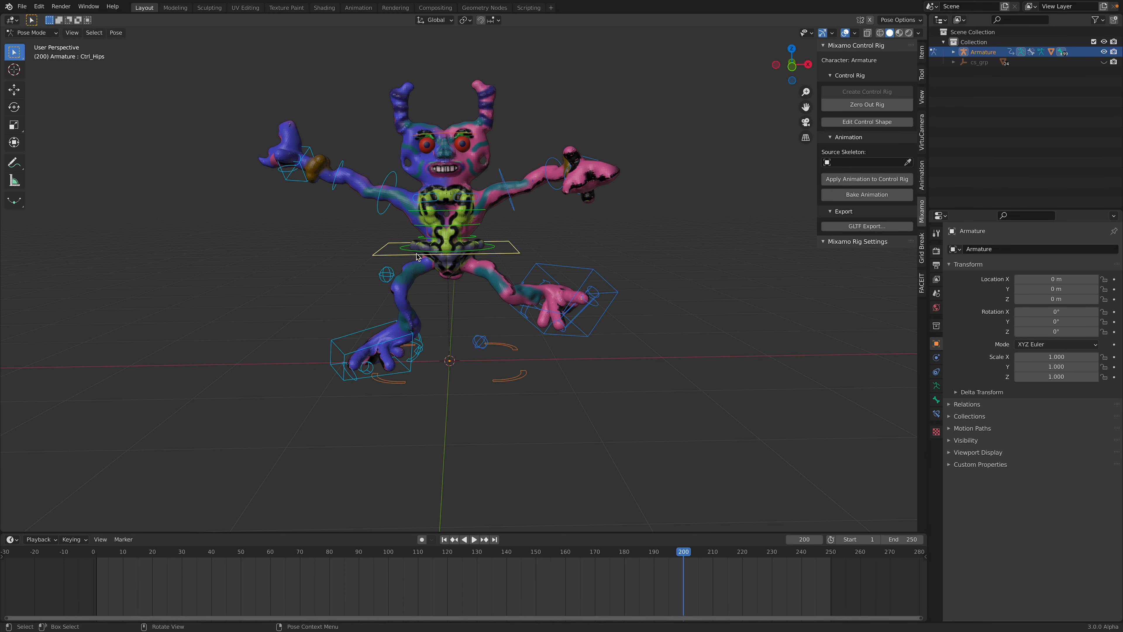
pyautogui.press('g')
pyautogui.click(390, 233)
# Move the left foot IK control inward toward the body, trackball-rotate it to turn the foot, and lower it slightly
pyautogui.click(585, 270)
pyautogui.press('g')
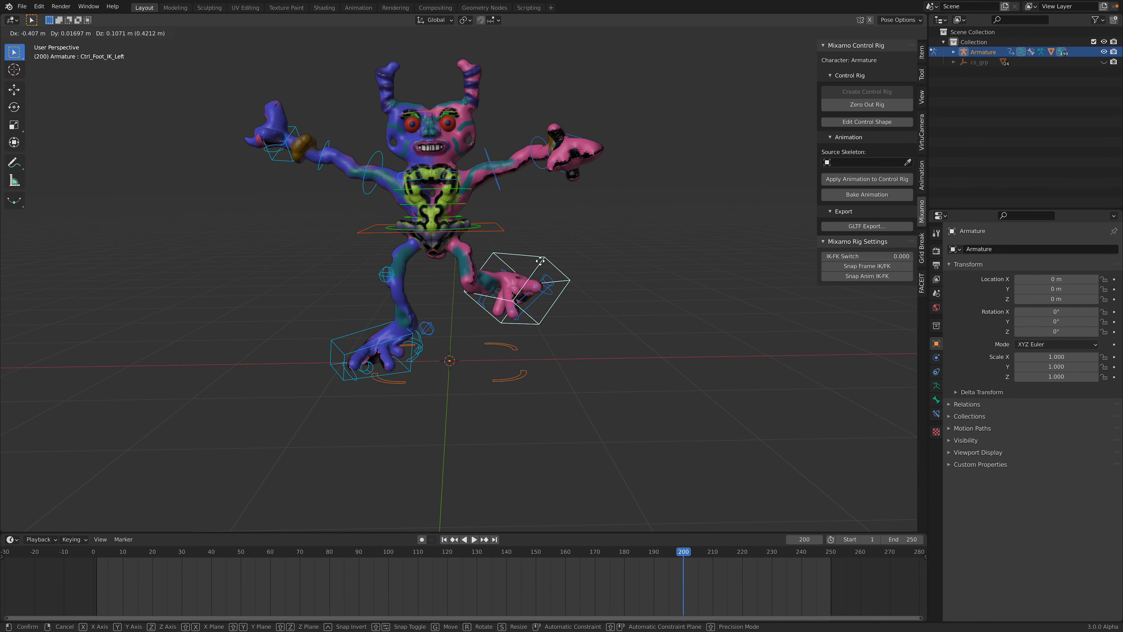
pyautogui.click(539, 271)
pyautogui.press('r')
pyautogui.press('r')
pyautogui.click(579, 303)
pyautogui.press('g')
pyautogui.click(573, 320)
# Nudge the hips control slightly down and toward the planted right foot
pyautogui.click(501, 227)
pyautogui.press('g')
pyautogui.press('r')
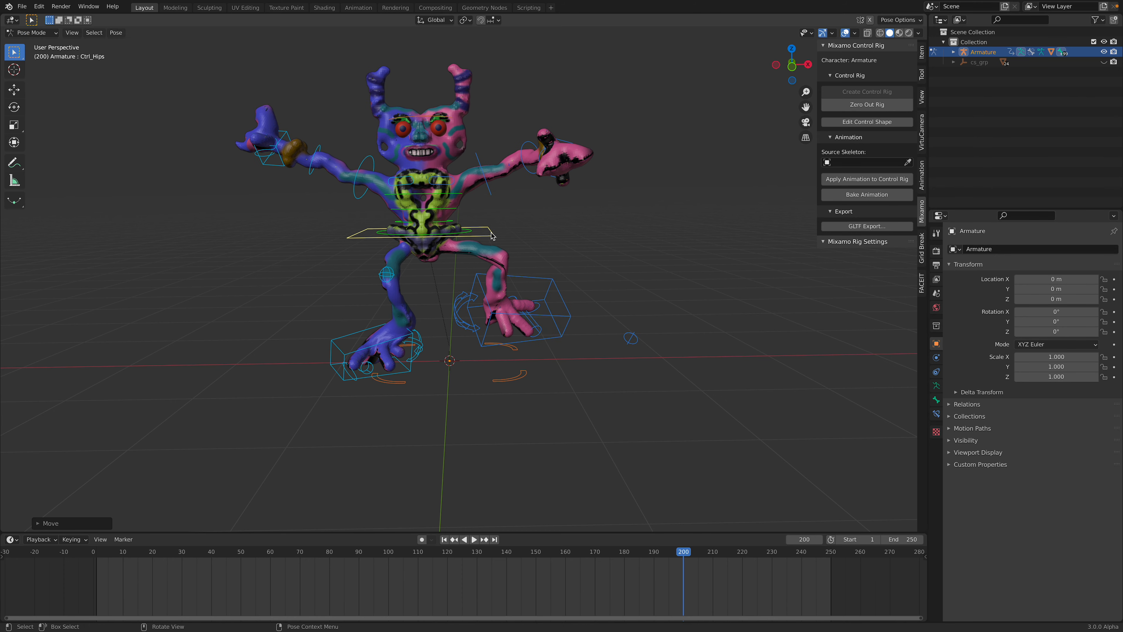
# Rotate the Ctrl_Spine2 control to adjust the tilt of the upper body
pyautogui.click(445, 180)
pyautogui.click(451, 192)
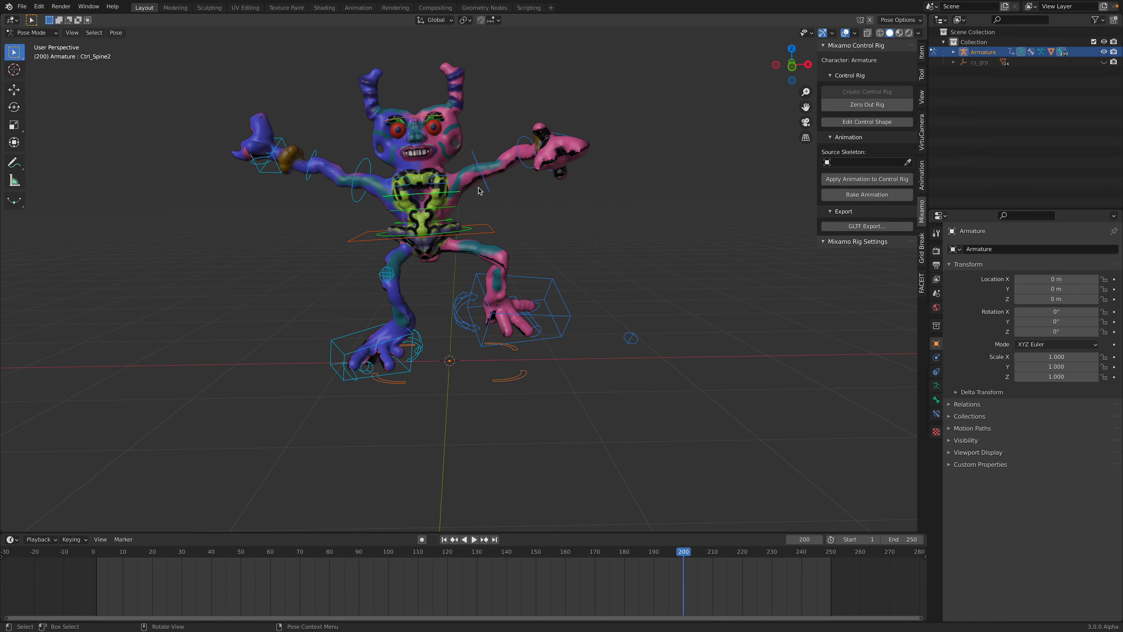
pyautogui.press('r')
pyautogui.click(483, 199)
pyautogui.scroll(1, 483, 200)
pyautogui.keyDown('shift'); pyautogui.moveTo(482, 200); pyautogui.dragTo(486, 231, button='middle'); pyautogui.keyUp('shift')
pyautogui.scroll(2, 485, 231)
pyautogui.scroll(-3, 486, 234)
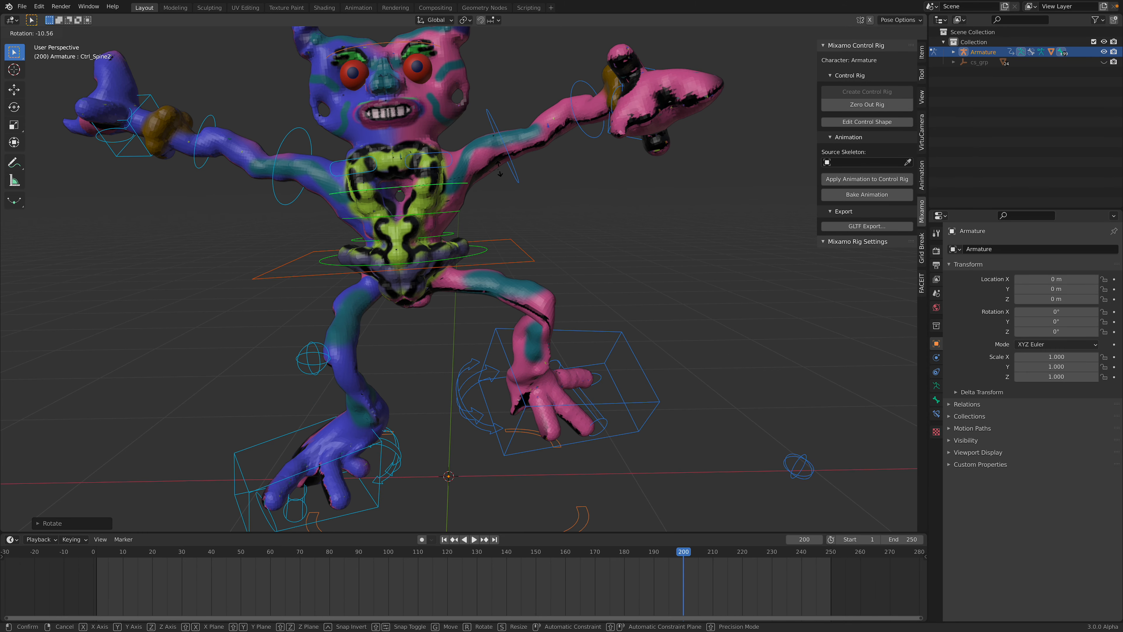
# Rotate the Ctrl_Head control to tilt the head toward the character's left arm
pyautogui.click(447, 123)
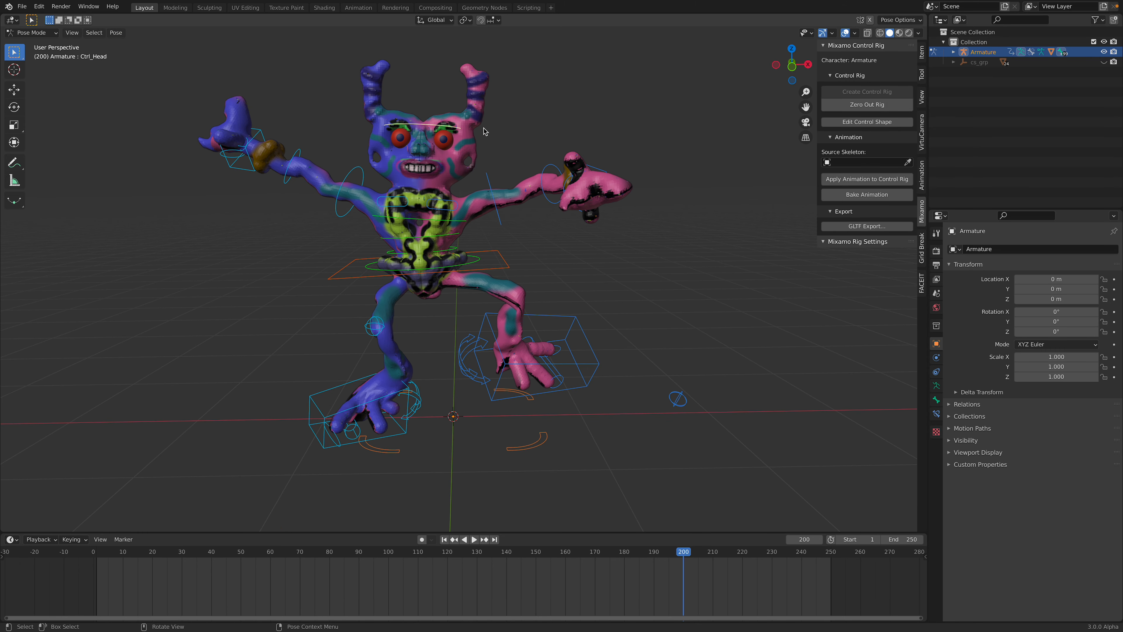
pyautogui.press('r')
pyautogui.click(503, 135)
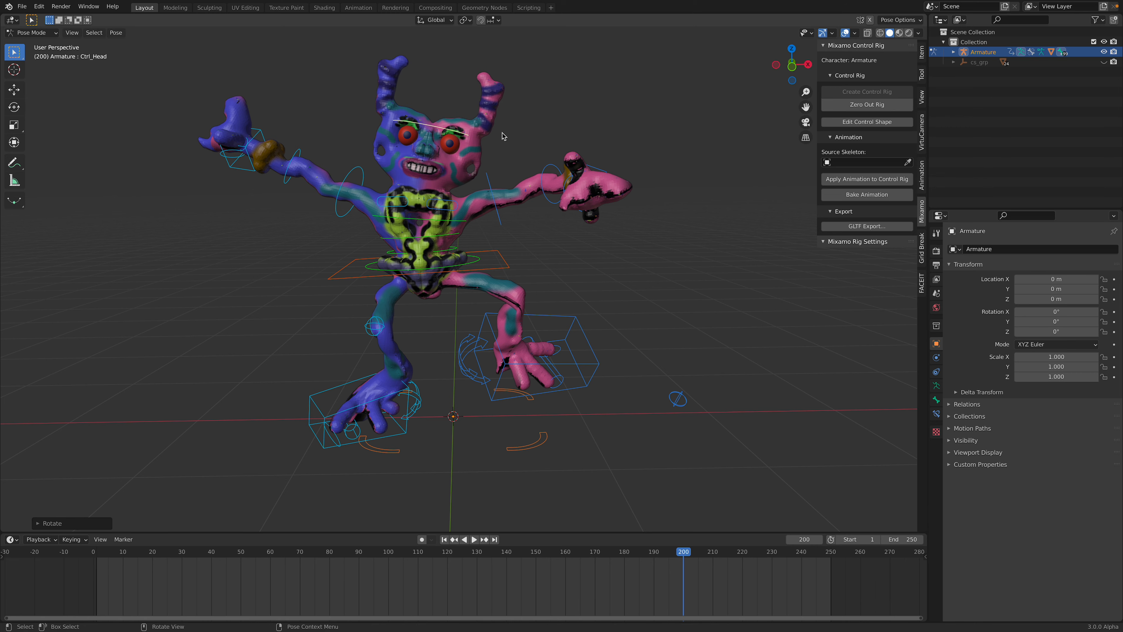
pyautogui.press('r')
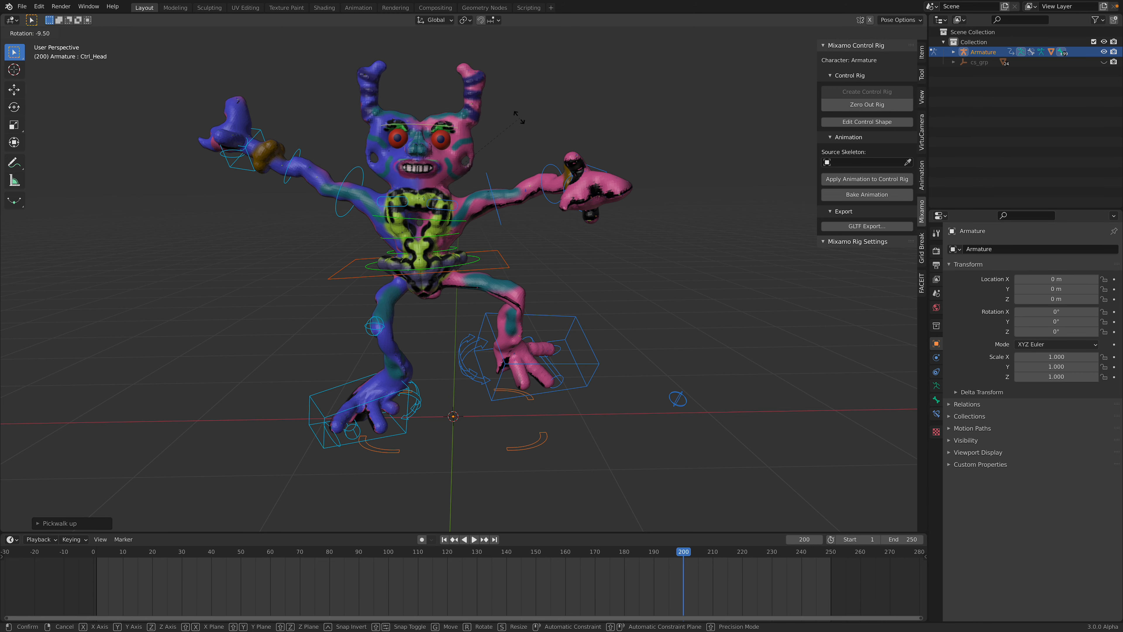
pyautogui.click(522, 124)
pyautogui.press('r')
pyautogui.click(527, 148)
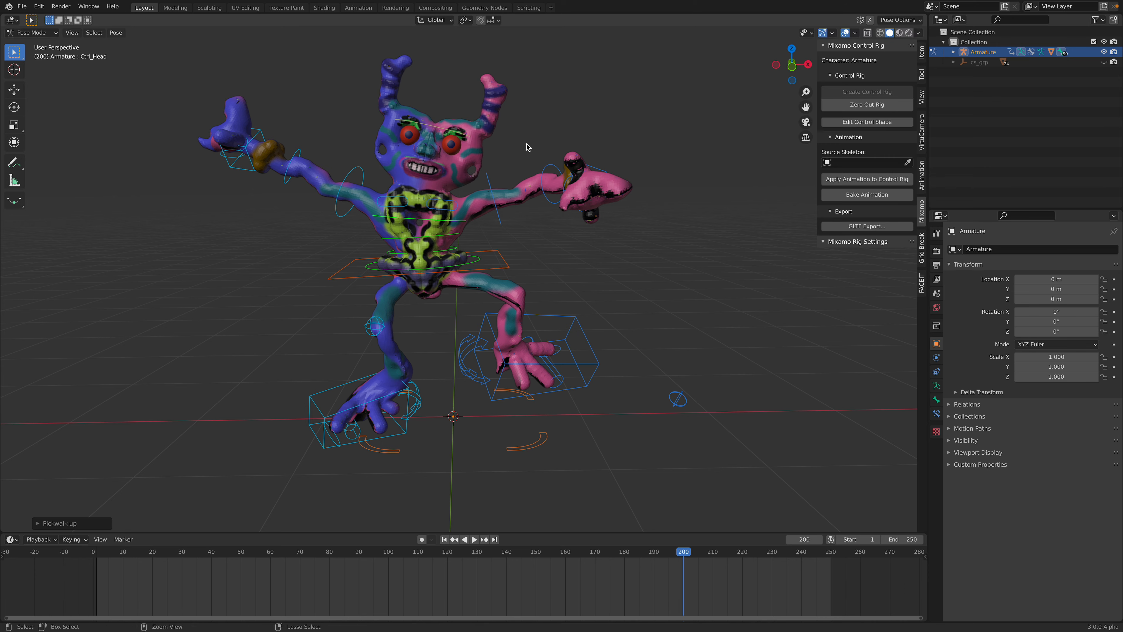
# Pickwalk through the spine controls and rotate them so the torso and arms lean toward the character's left
pyautogui.press('r')
pyautogui.click(533, 131)
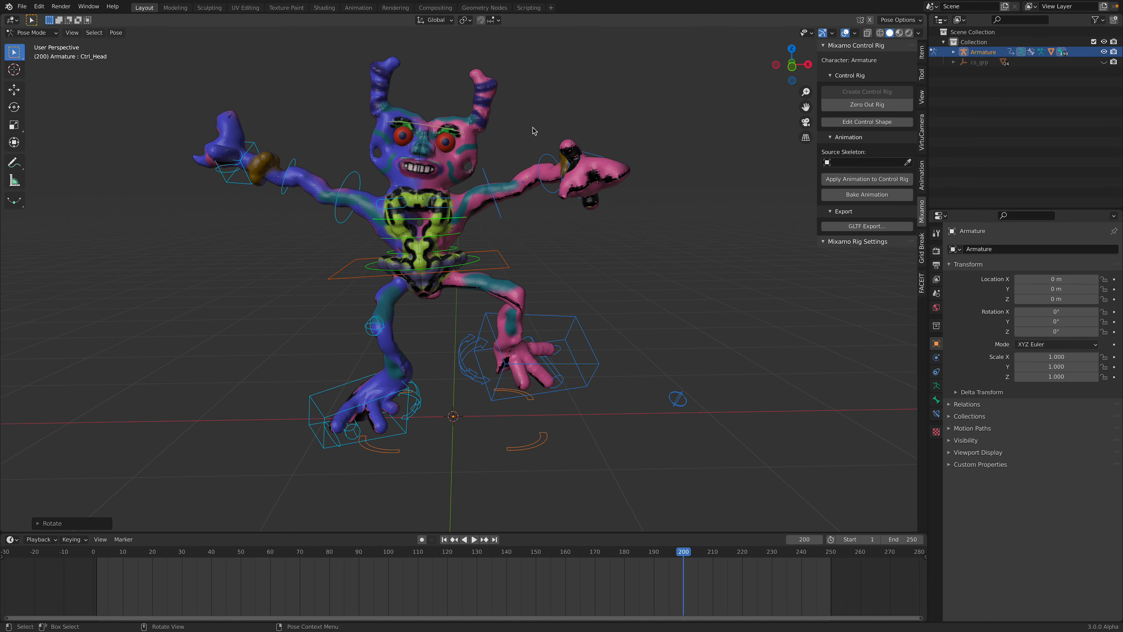
pyautogui.press('r')
pyautogui.click(546, 157)
pyautogui.press('r')
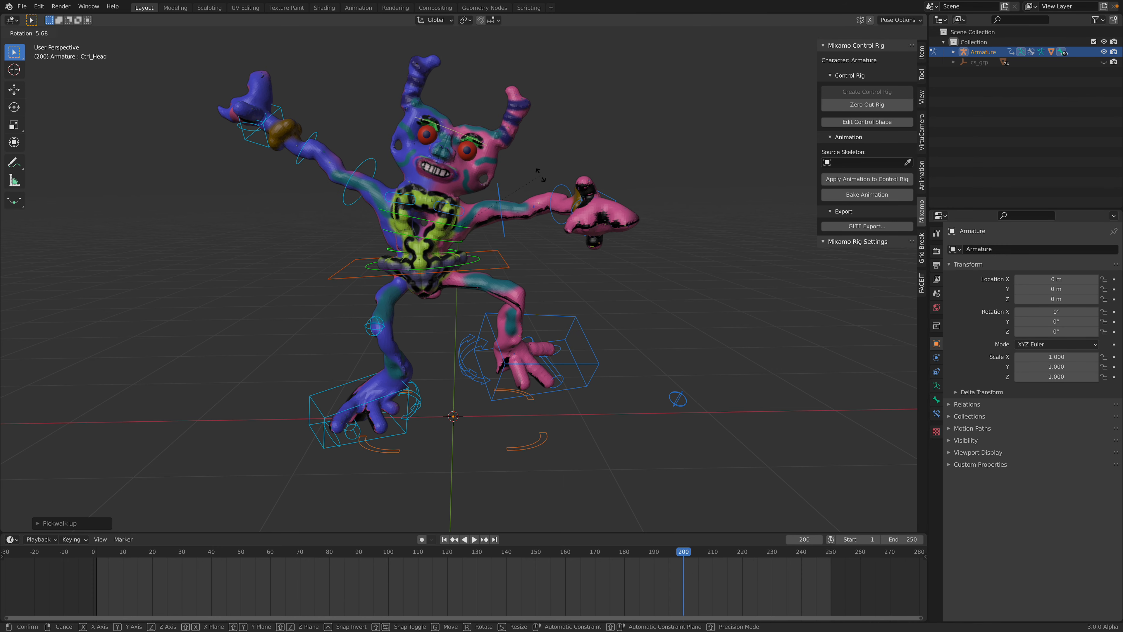
pyautogui.click(541, 178)
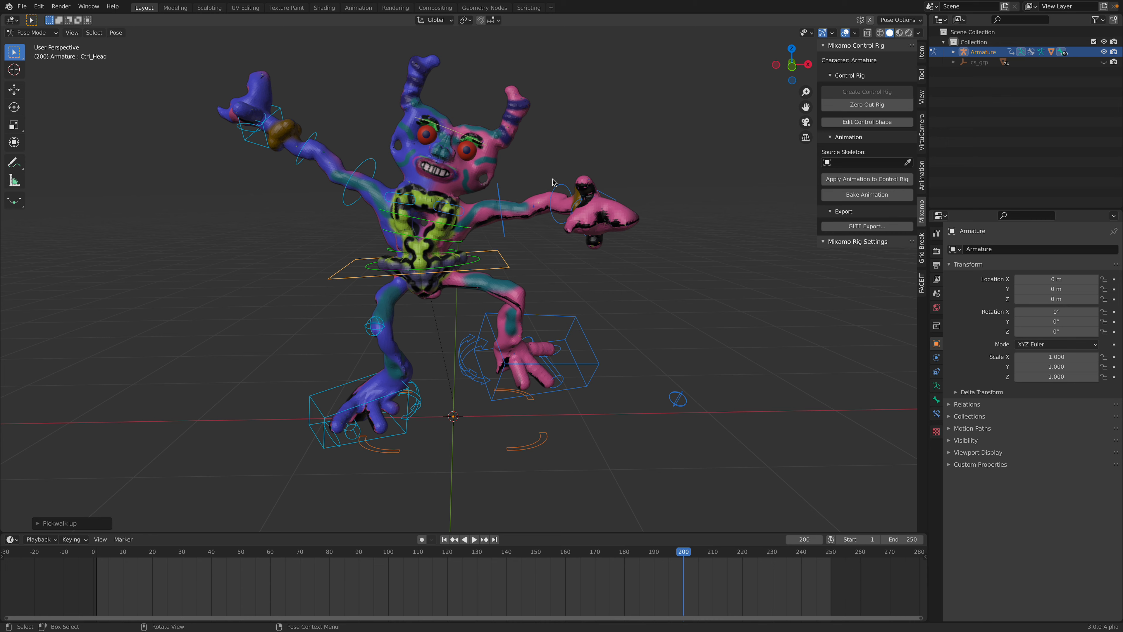
# Shift and rotate the Ctrl_Hips control, and fine-tune the pelvis with the Ctrl_Hips_Free control
pyautogui.press('r')
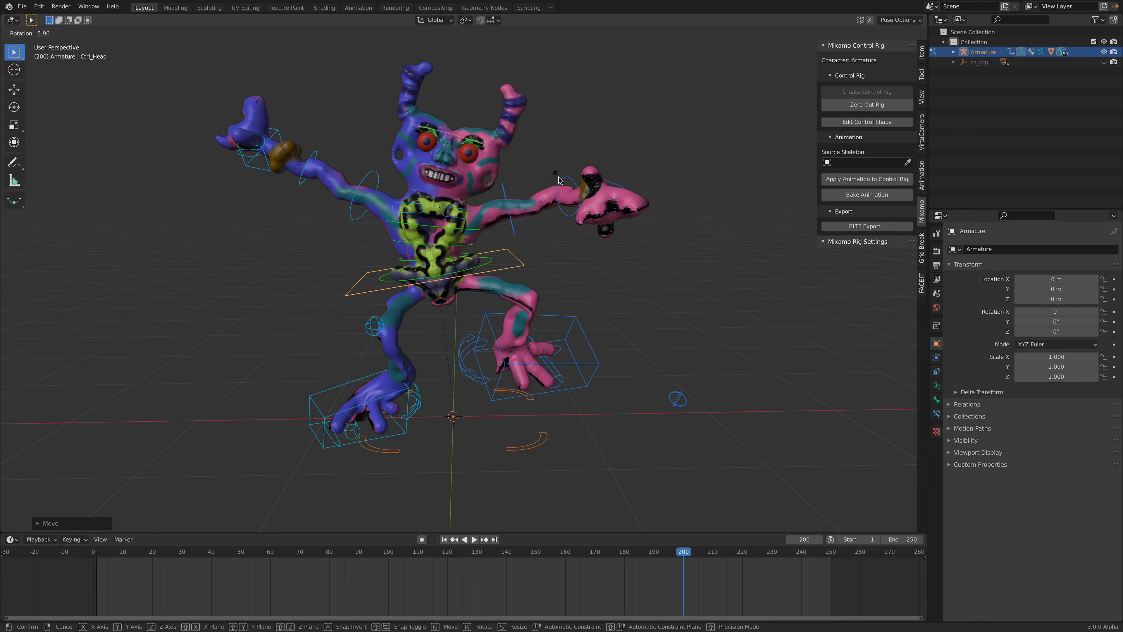
pyautogui.click(558, 179)
pyautogui.click(492, 258)
pyautogui.press('r')
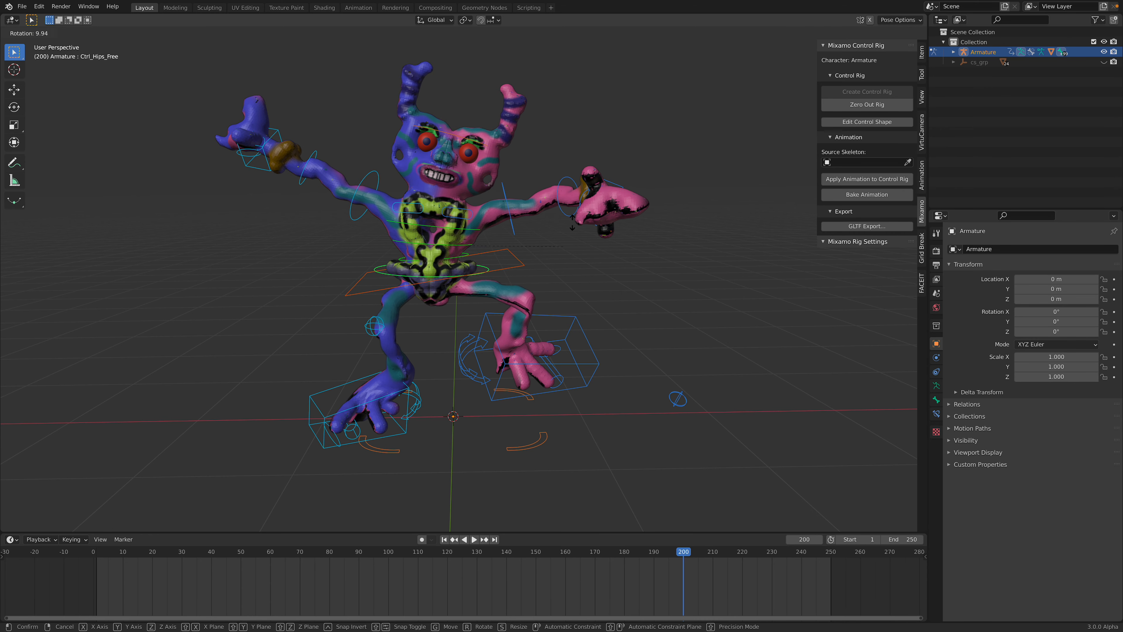
pyautogui.click(550, 249)
pyautogui.moveTo(549, 249)
pyautogui.mouseDown(button='middle')
pyautogui.moveTo(468, 244)
pyautogui.moveTo(508, 255)
pyautogui.moveTo(562, 248)
pyautogui.moveTo(549, 245)
pyautogui.mouseUp(button='middle')
pyautogui.press('g')
pyautogui.click(504, 254)
# Switch the armature to Object Mode and save the blend file
pyautogui.click(38, 34)
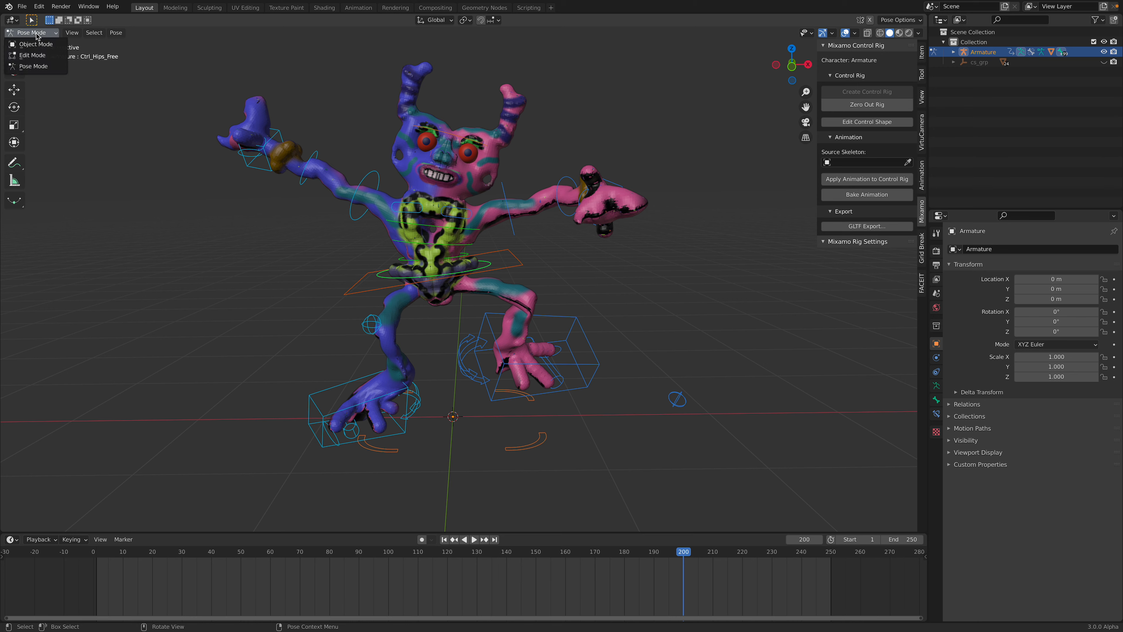
pyautogui.click(35, 44)
pyautogui.hotkey('ctrl', 's')
pyautogui.moveTo(306, 106); pyautogui.dragTo(410, 142, button='middle')
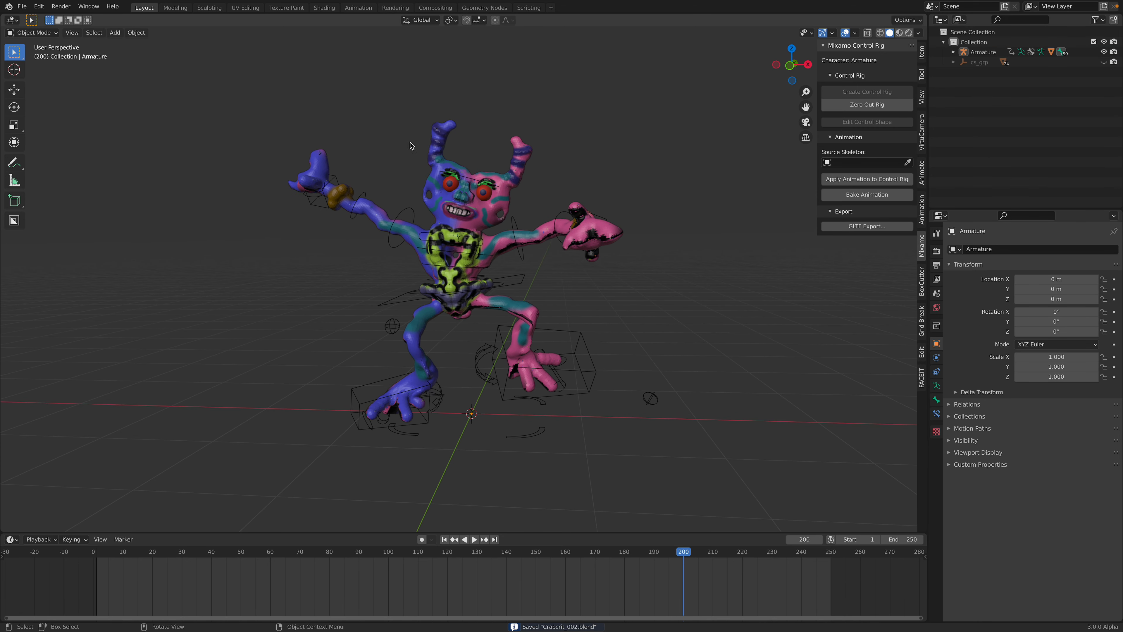
pyautogui.scroll(1, 409, 142)
# Return the armature to Pose Mode and bring up the Pose Library
pyautogui.click(44, 33)
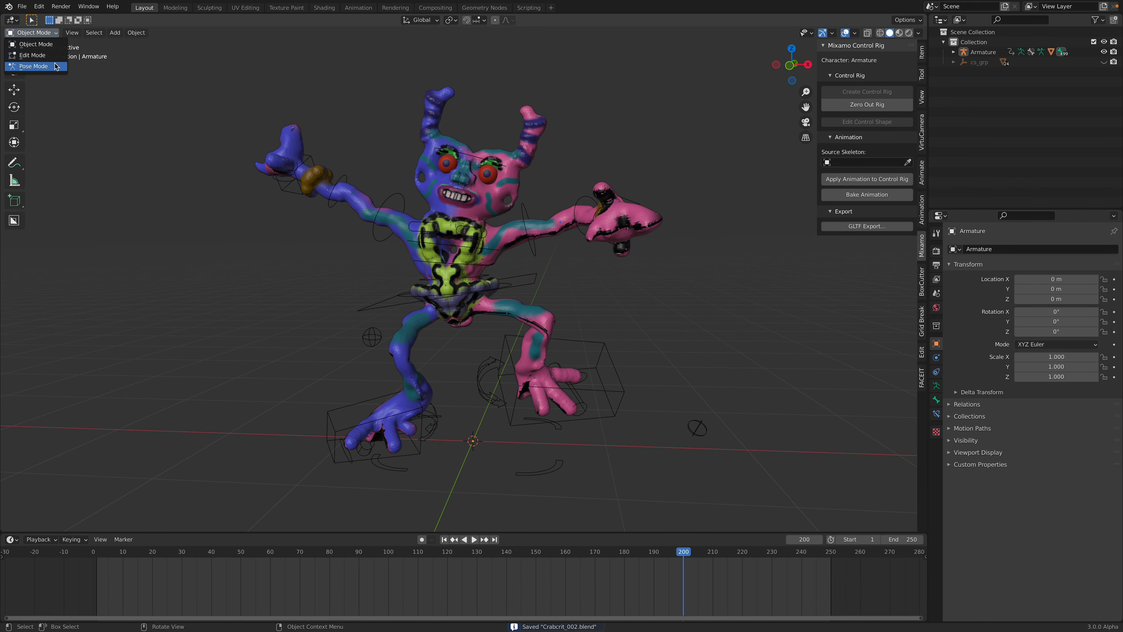
pyautogui.click(34, 67)
pyautogui.scroll(-2, 621, 231)
pyautogui.scroll(2, 621, 232)
pyautogui.click(923, 172)
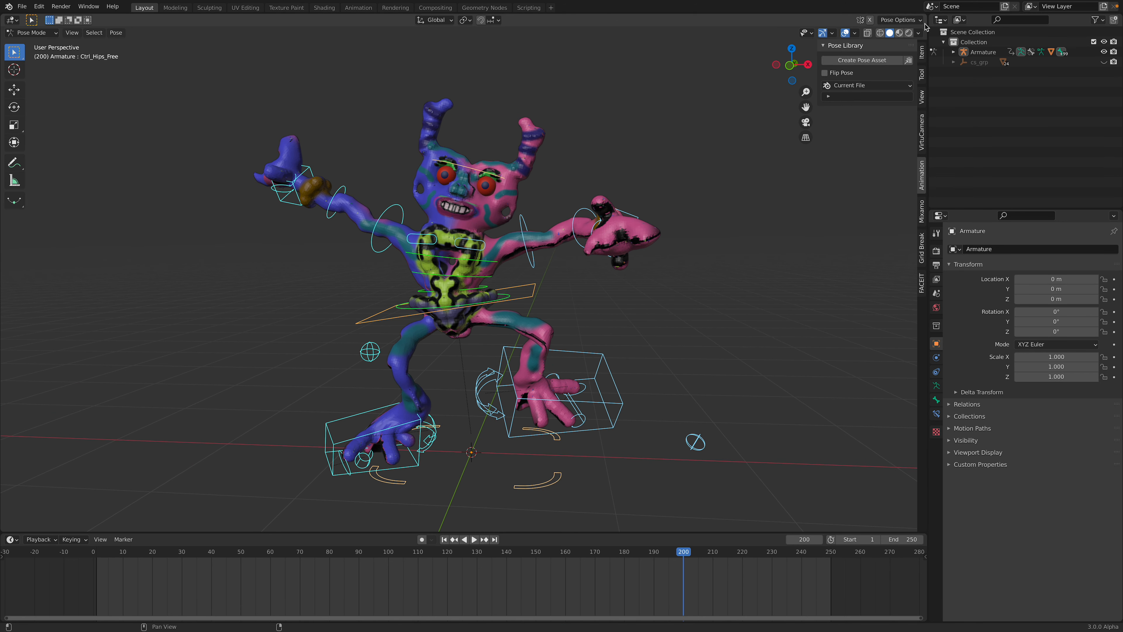
# Split the 3D viewport horizontally, create a pose asset from the current pose, and turn the upper area into an Asset Browser
pyautogui.moveTo(923, 22); pyautogui.dragTo(898, 252)
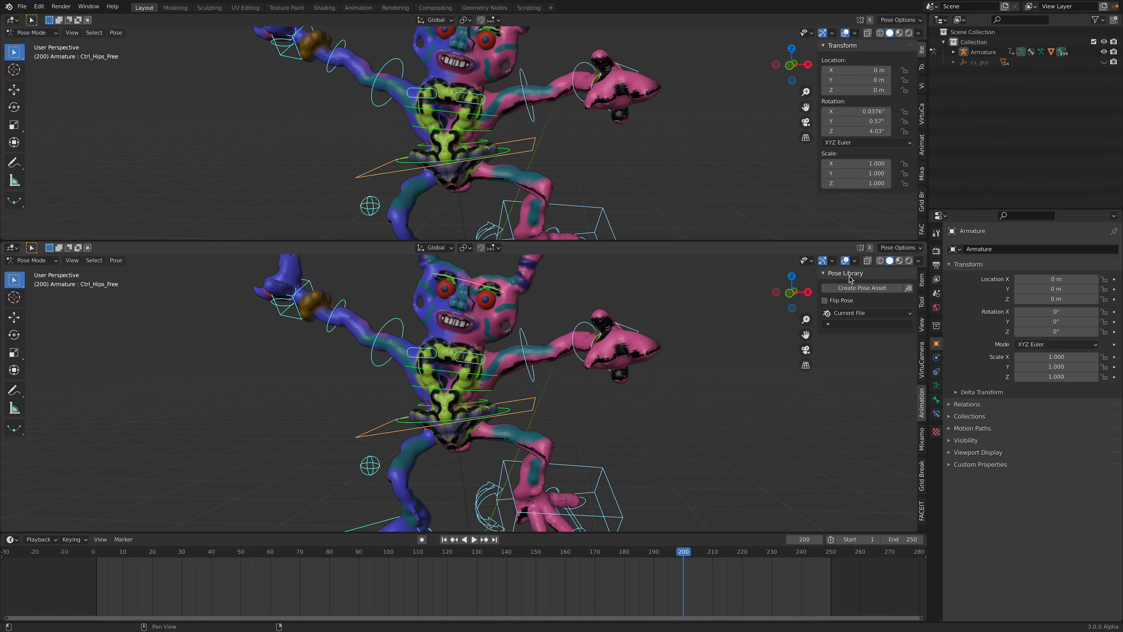
pyautogui.click(858, 290)
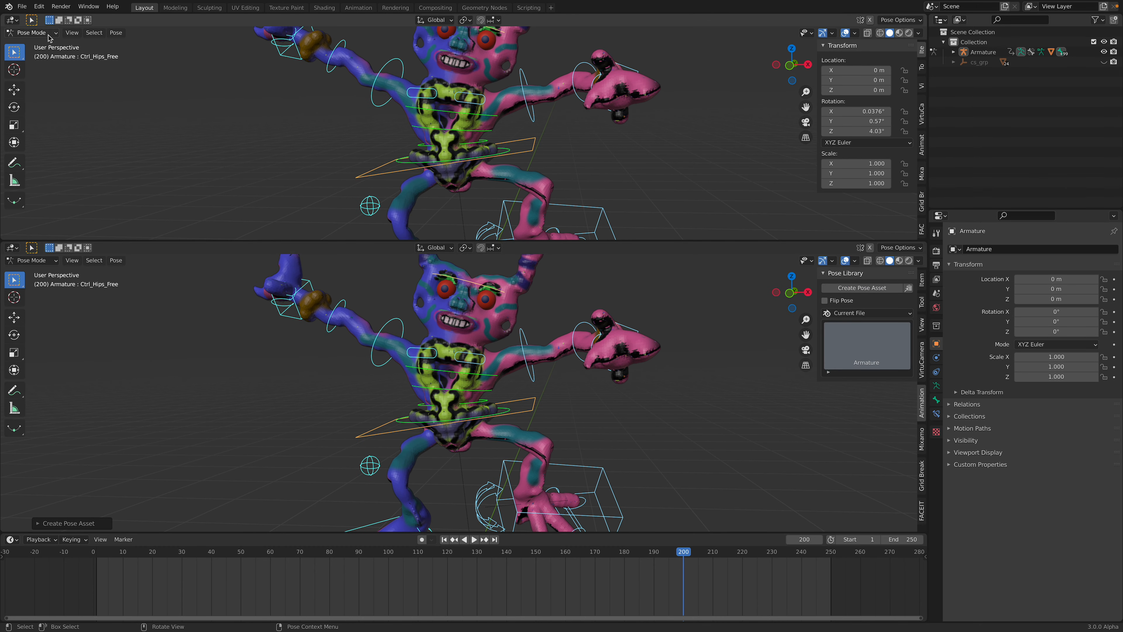
pyautogui.click(12, 20)
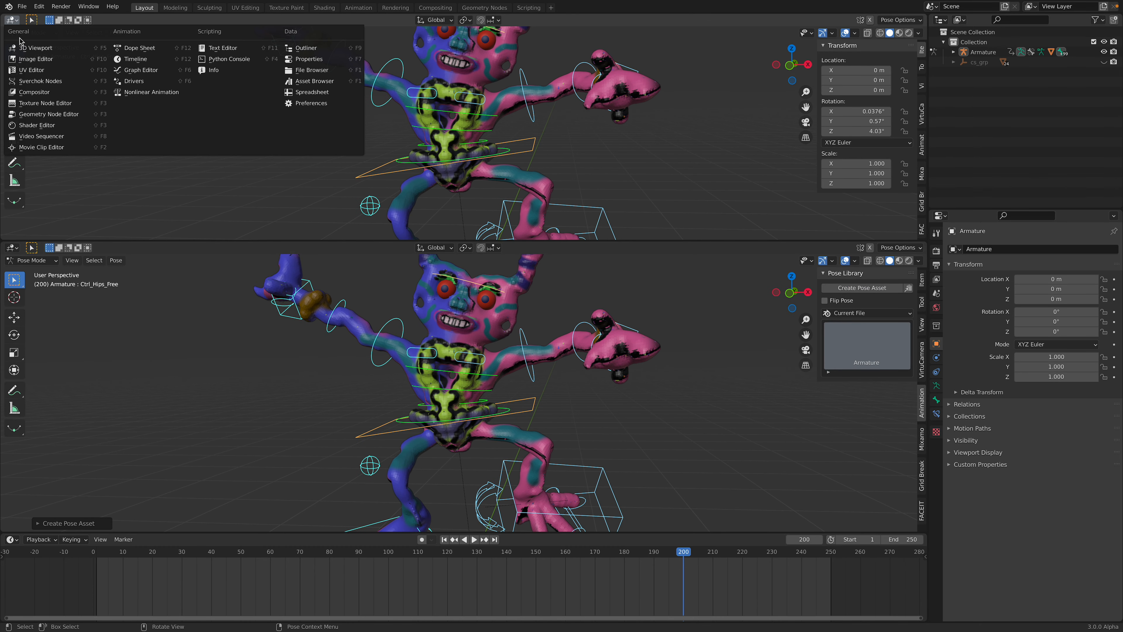
pyautogui.click(312, 87)
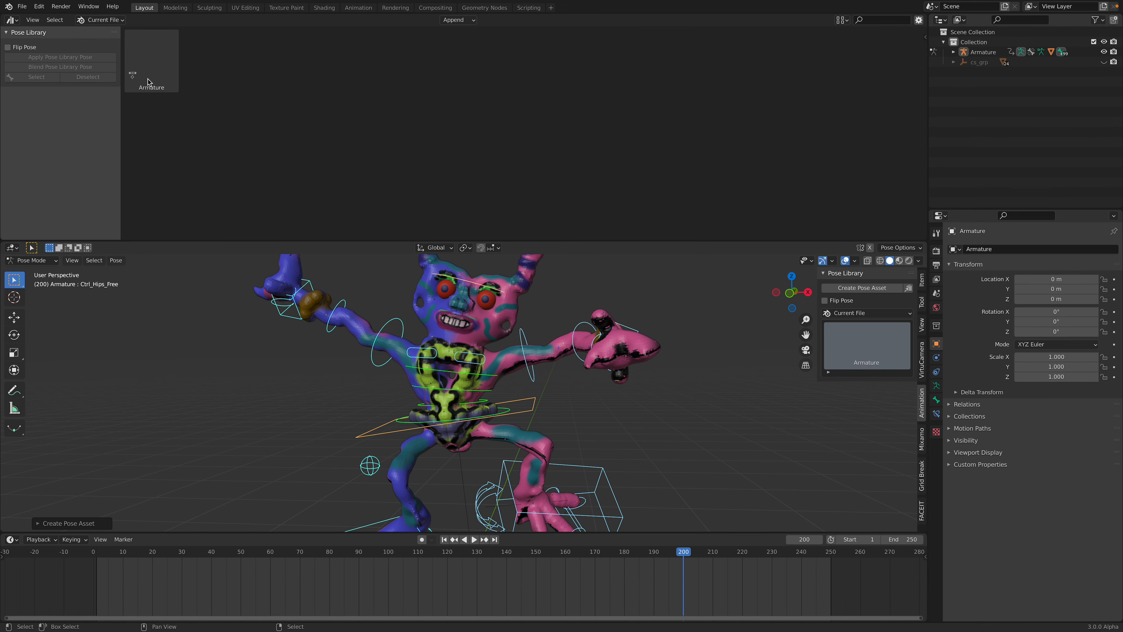
# Try applying the Armature pose asset flipped to the rig, and undo it
pyautogui.scroll(-2, 452, 366)
pyautogui.keyDown('shift'); pyautogui.moveTo(452, 366); pyautogui.dragTo(438, 352, button='middle'); pyautogui.keyUp('shift')
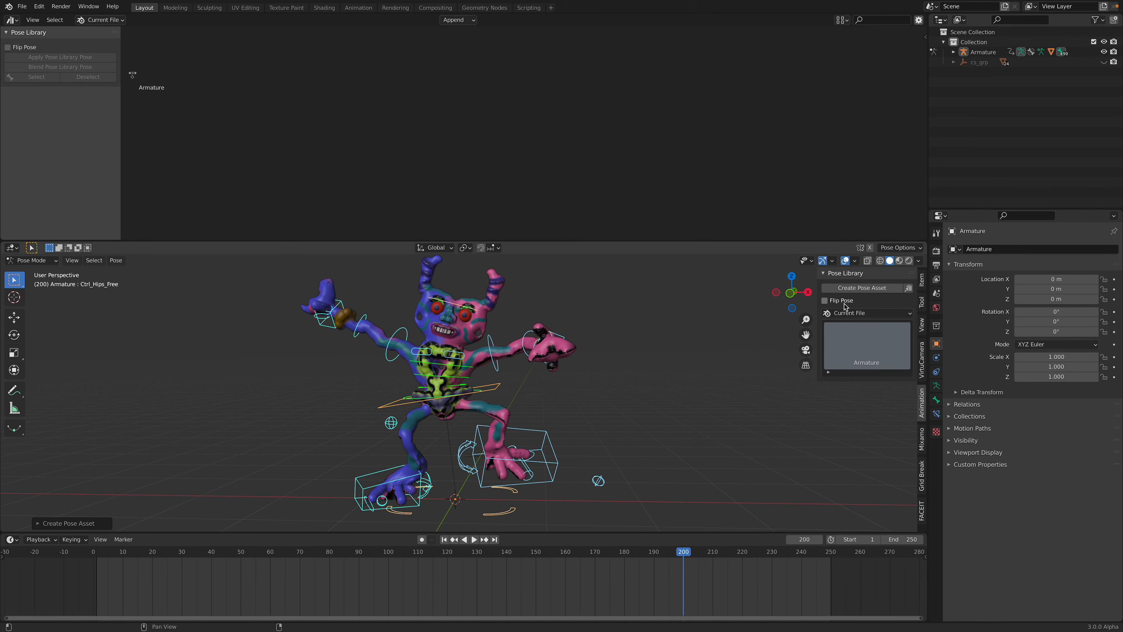
pyautogui.click(846, 352)
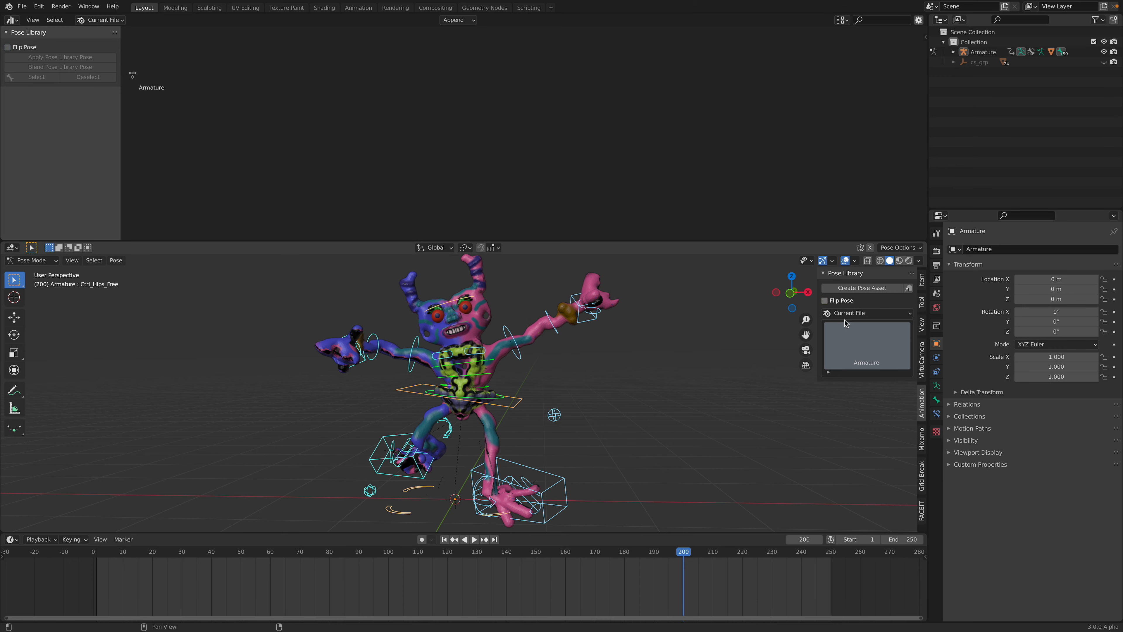
pyautogui.hotkey('ctrl', 'z')
pyautogui.moveTo(660, 383); pyautogui.dragTo(656, 379, button='middle')
# Reselect all the rig controls and jump to frame 1 of the timeline
pyautogui.click(602, 361)
pyautogui.press('a')
pyautogui.click(443, 540)
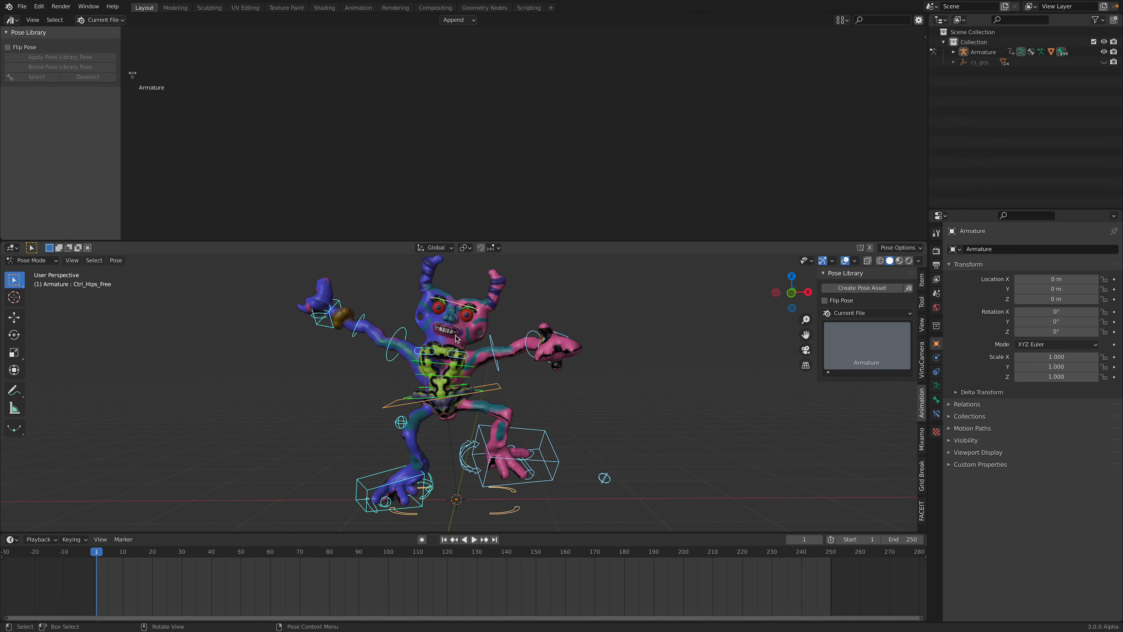
pyautogui.click(501, 389)
pyautogui.press('g')
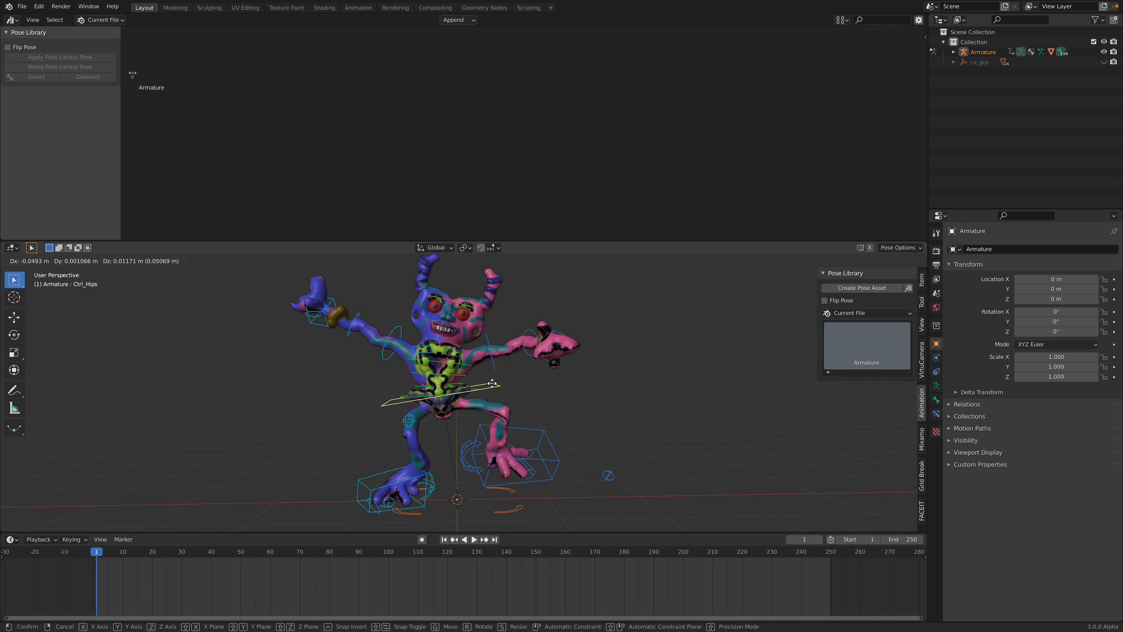
pyautogui.rightClick(527, 384)
pyautogui.moveTo(532, 384); pyautogui.dragTo(530, 384, button='middle')
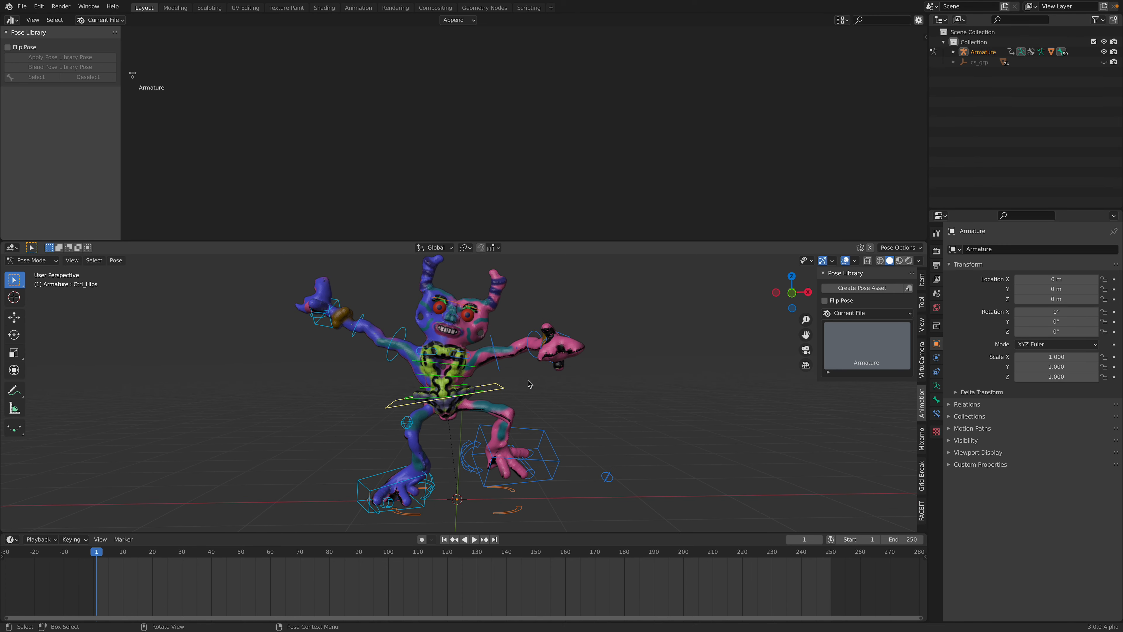
# Select all controls and keyframe their location and rotation at frame 1
pyautogui.press('a')
pyautogui.press('i')
# Advance to frame 11, apply the Armature pose asset with Flip Pose enabled, and keyframe all controls
pyautogui.press('space')
pyautogui.press('space')
pyautogui.click(857, 353)
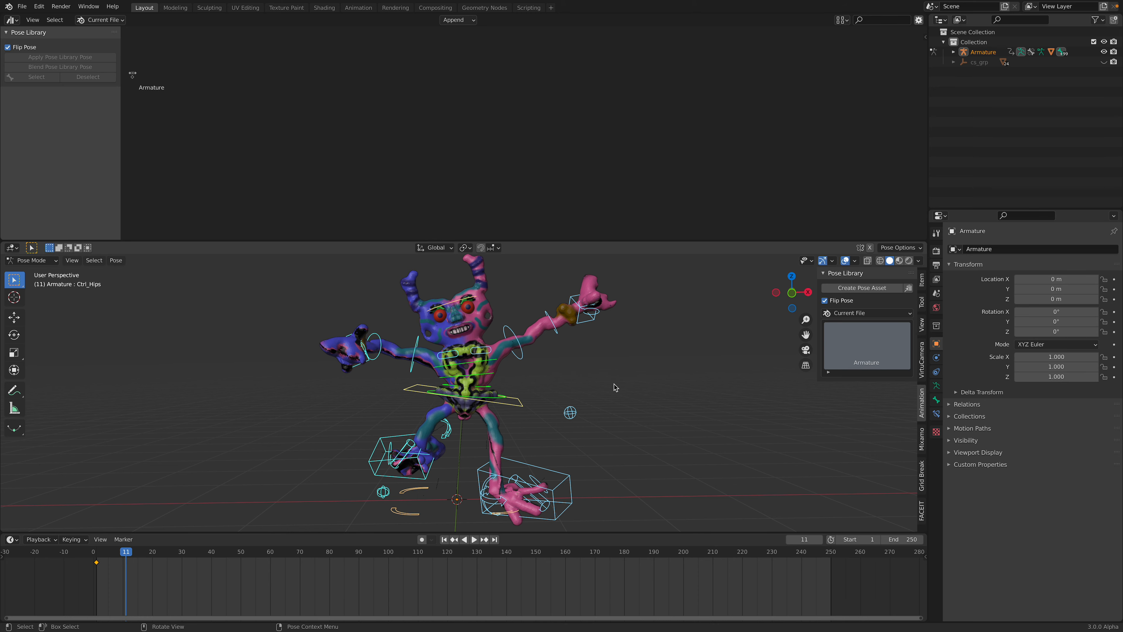
pyautogui.press('i')
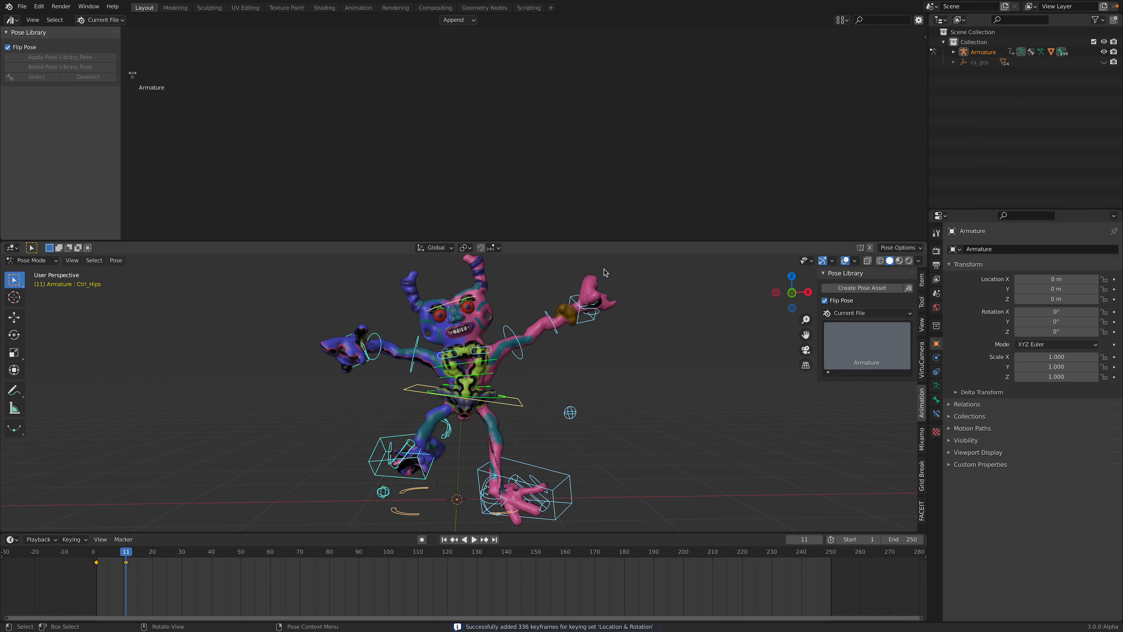
# Enlarge the 3D viewport by reducing the height of the Asset Browser above it
pyautogui.moveTo(608, 242); pyautogui.dragTo(608, 181)
pyautogui.scroll(3, 238, 575)
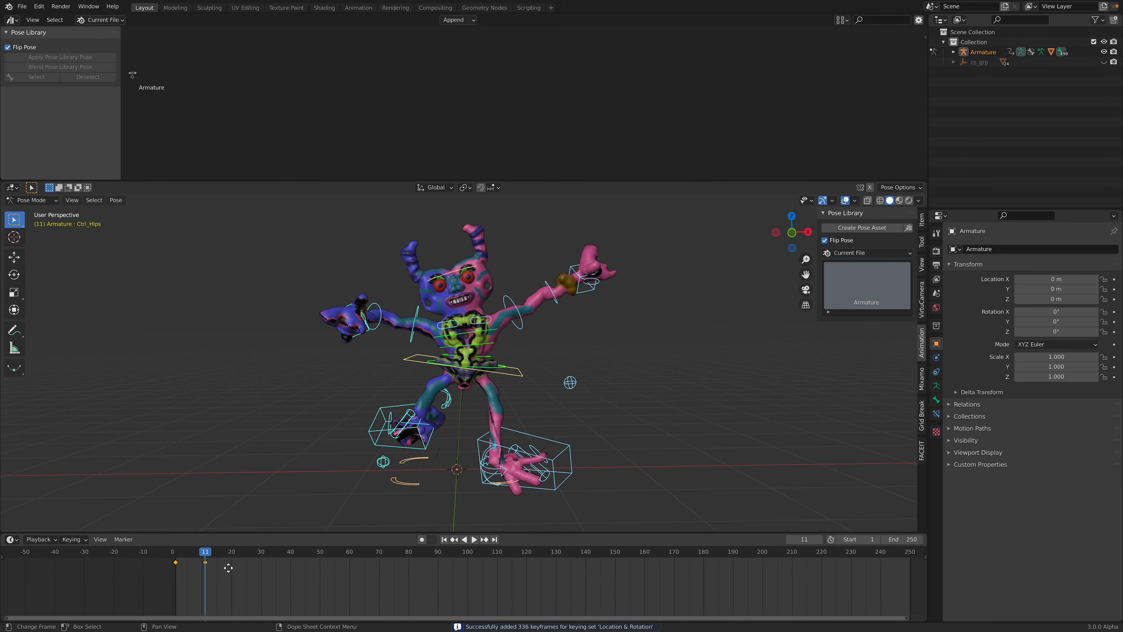
pyautogui.moveTo(238, 556); pyautogui.dragTo(271, 556, button='middle')
# Duplicate the two pose keyframes on the timeline and place the copies at frames 21 and 31
pyautogui.moveTo(199, 554)
pyautogui.mouseDown()
pyautogui.moveTo(156, 555)
pyautogui.moveTo(248, 567)
pyautogui.moveTo(158, 552)
pyautogui.moveTo(218, 560)
pyautogui.mouseUp()
pyautogui.press('space')
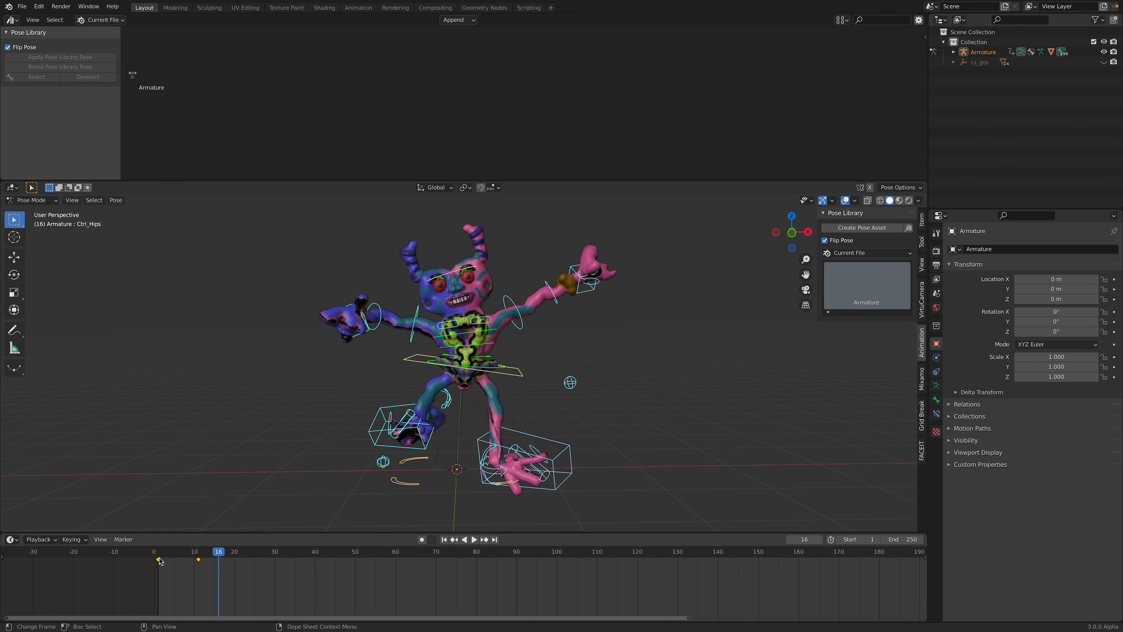
pyautogui.hotkey('shift', 'd')
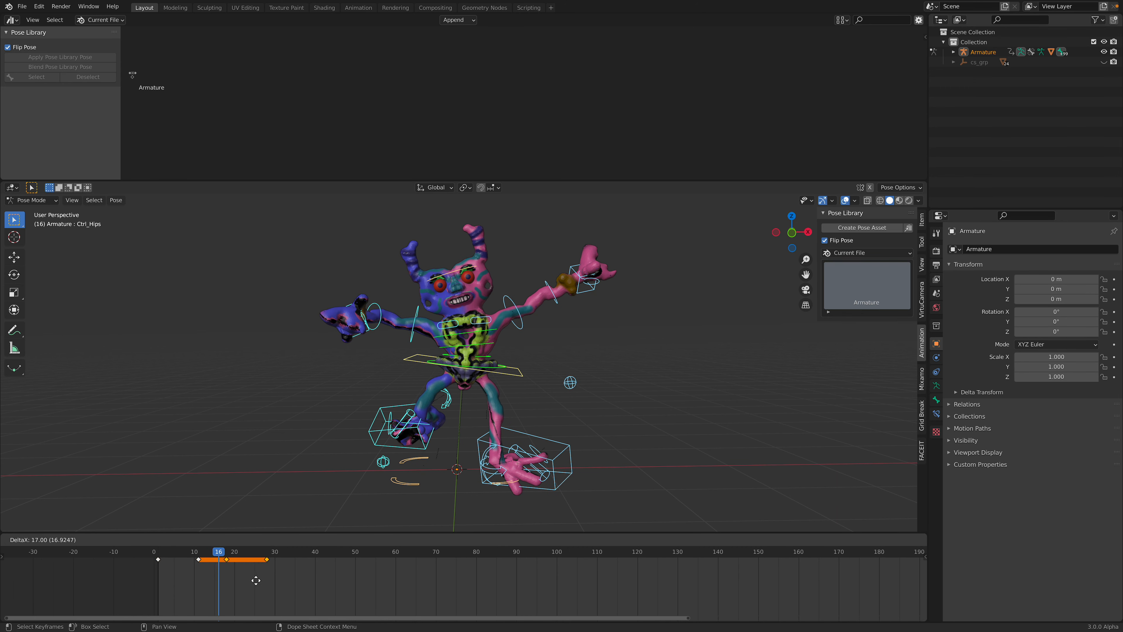
pyautogui.click(266, 582)
# Play the animation from the first frame to review the movement between the two mirrored poses
pyautogui.hotkey('shift', 'Left')
pyautogui.press('space')
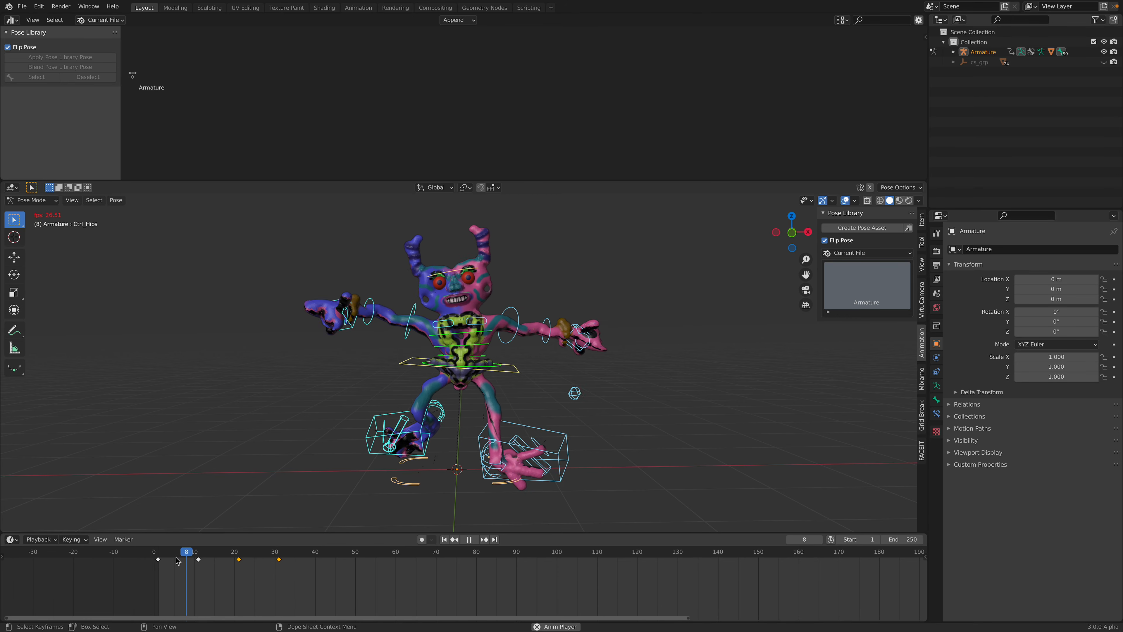
pyautogui.hotkey('shift', 'Left')
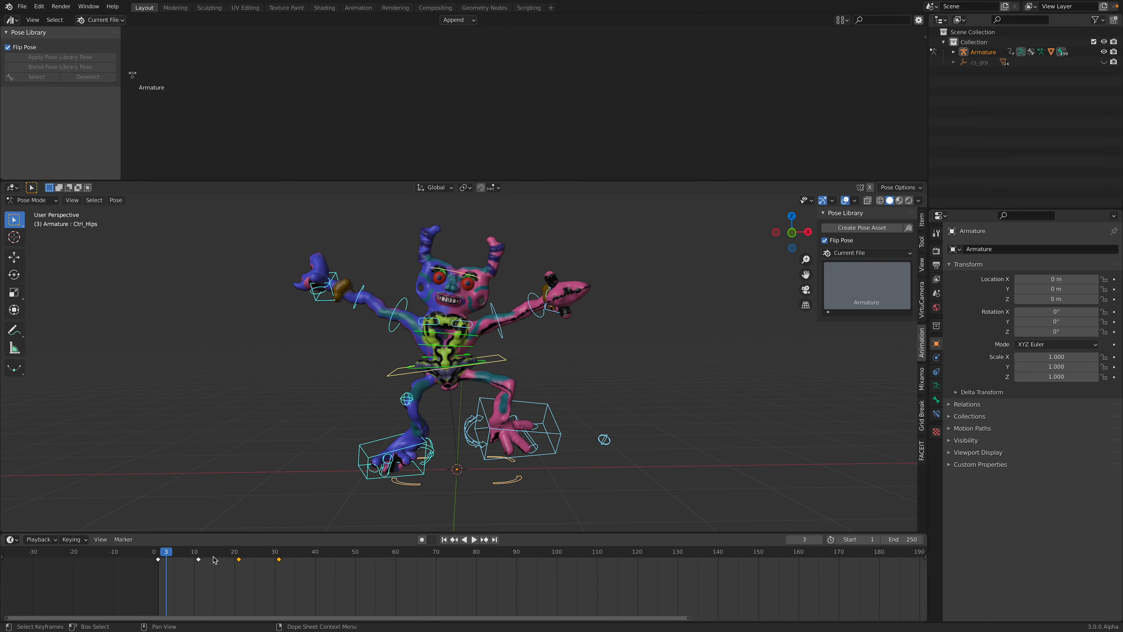
pyautogui.press('space')
# Switch the armature from Pose Mode to Object Mode and save the file
pyautogui.click(31, 200)
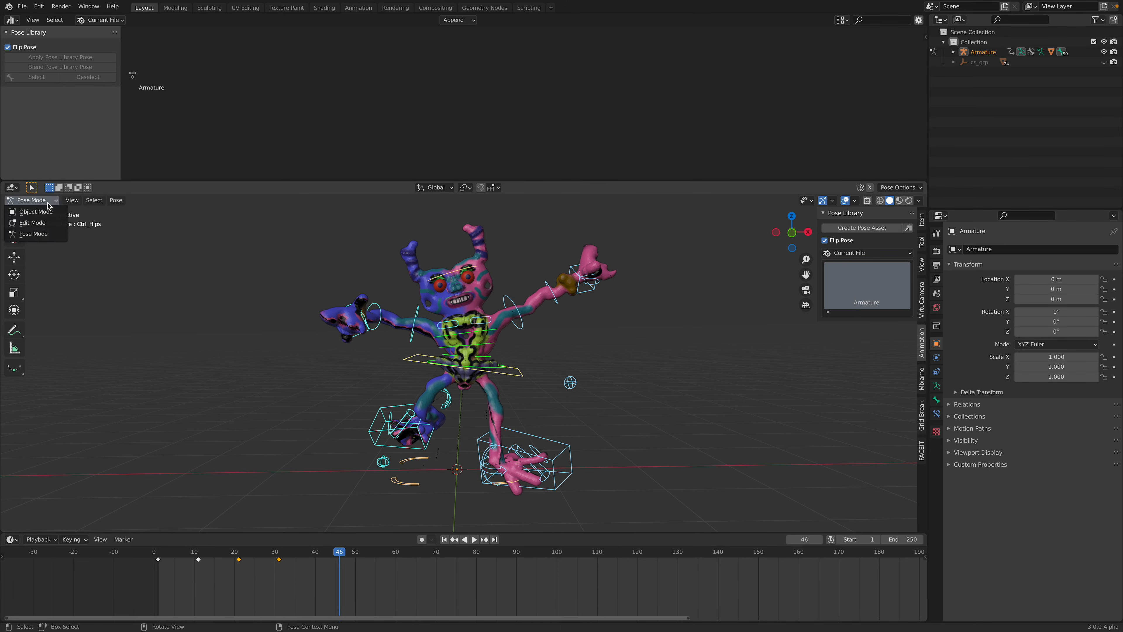
pyautogui.click(35, 212)
pyautogui.hotkey('ctrl', 's')
# Select all pose keyframes and move and scale them so they sit at frames 1, 11, 20 and 30
pyautogui.press('a')
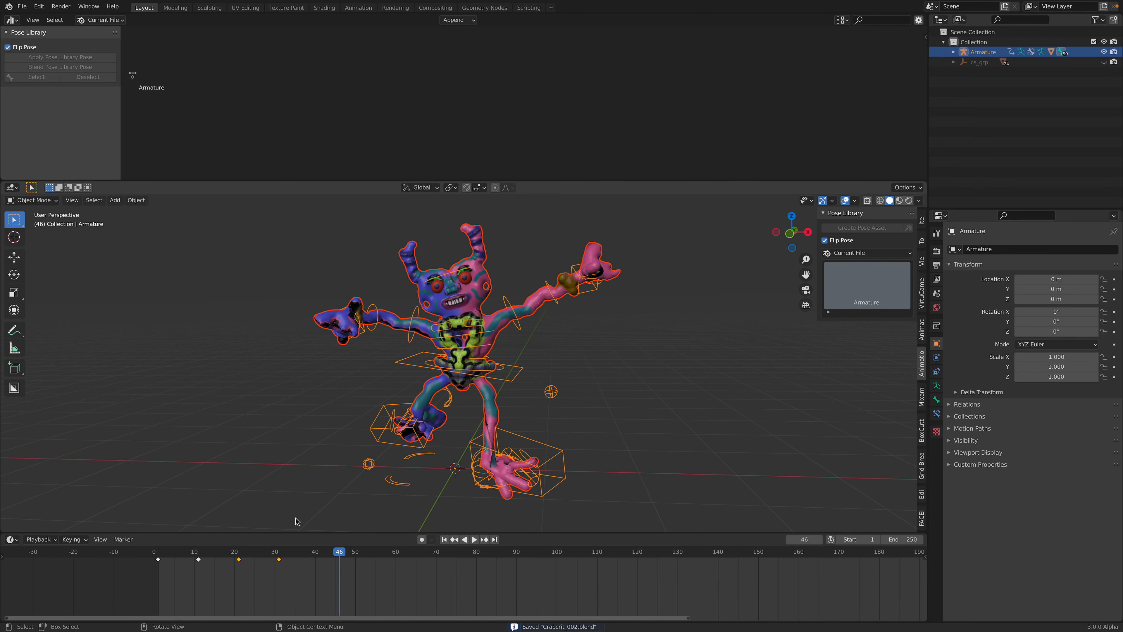
pyautogui.click(279, 558)
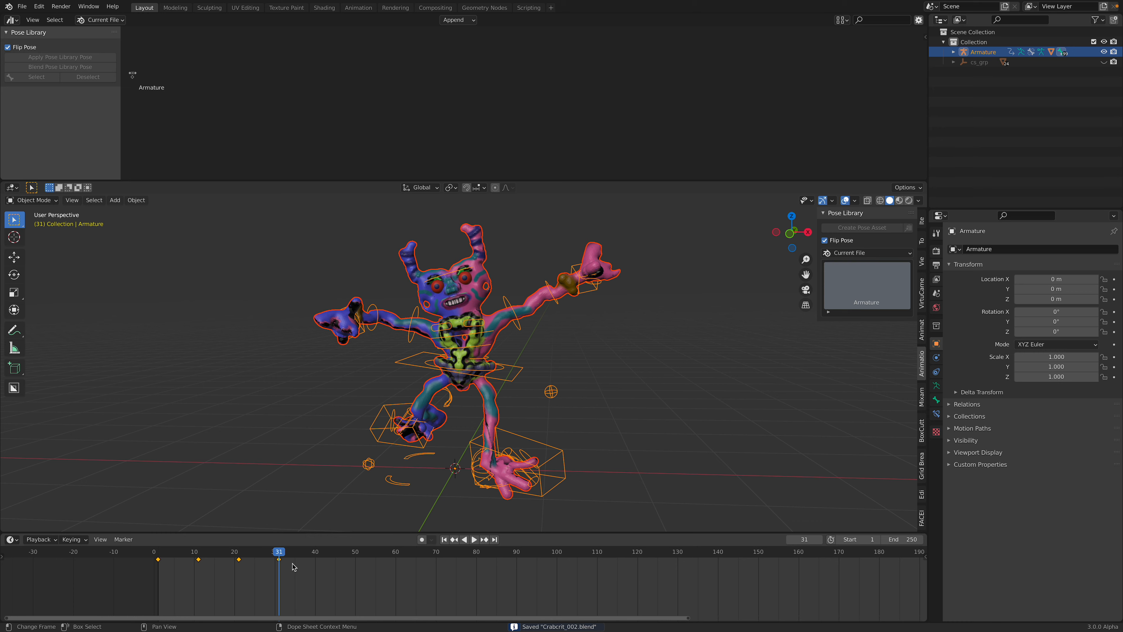
pyautogui.press('g')
pyautogui.click(312, 566)
pyautogui.moveTo(279, 551); pyautogui.dragTo(178, 551)
pyautogui.press('g')
pyautogui.click(267, 576)
pyautogui.press('s')
pyautogui.click(294, 575)
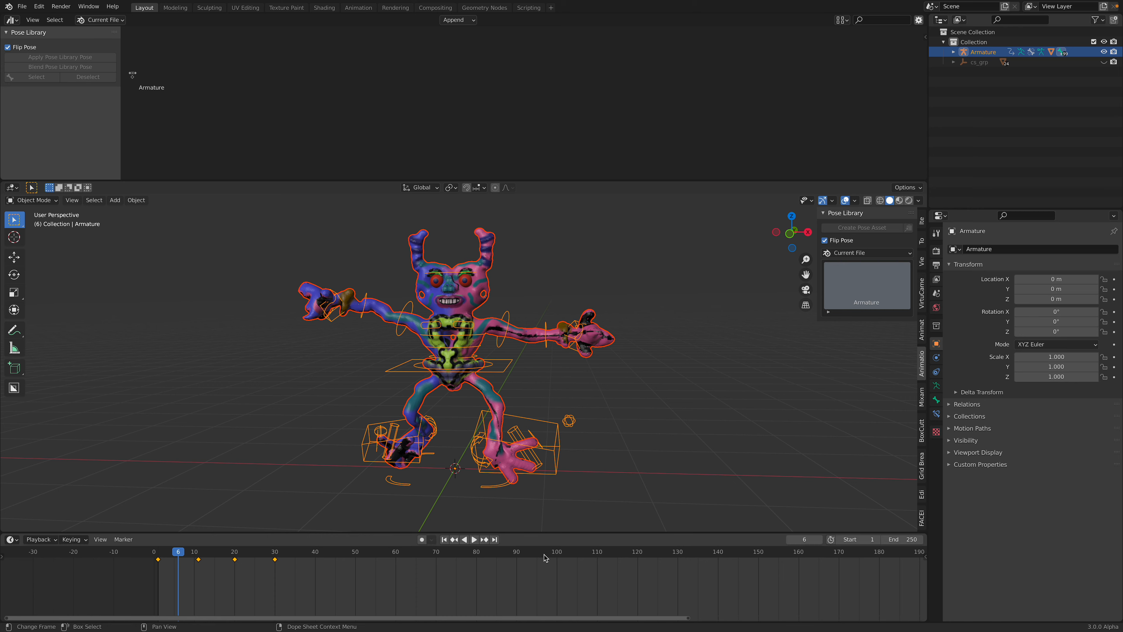
# Set the animation's end frame to 30 and play it to check the loop
pyautogui.write('30')
pyautogui.press('Return')
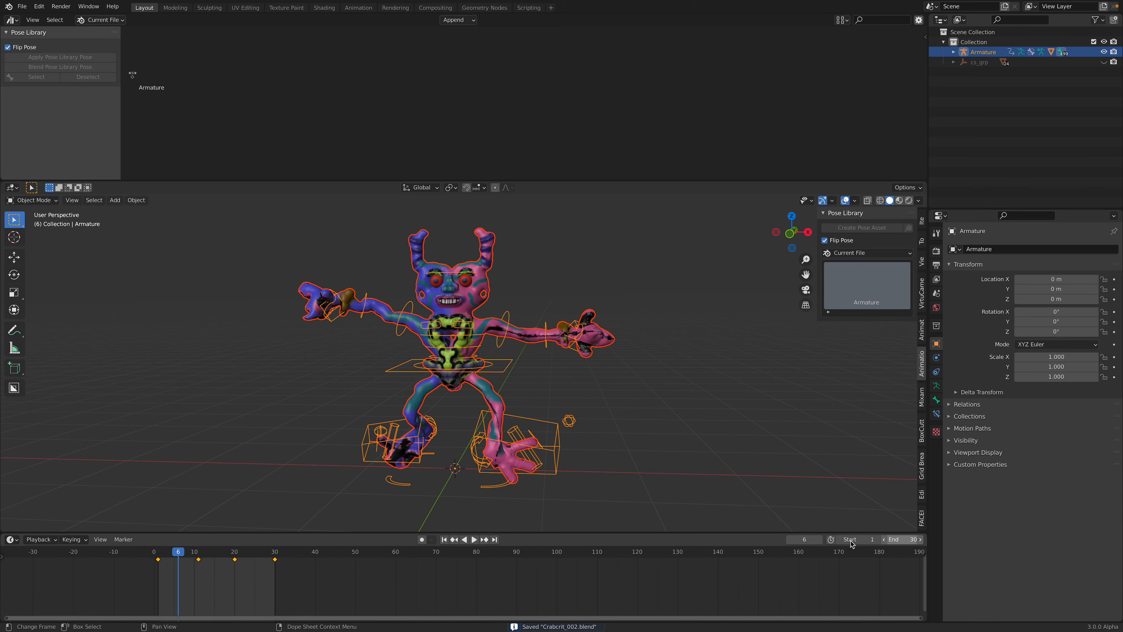
pyautogui.press('space')
pyautogui.click(358, 388)
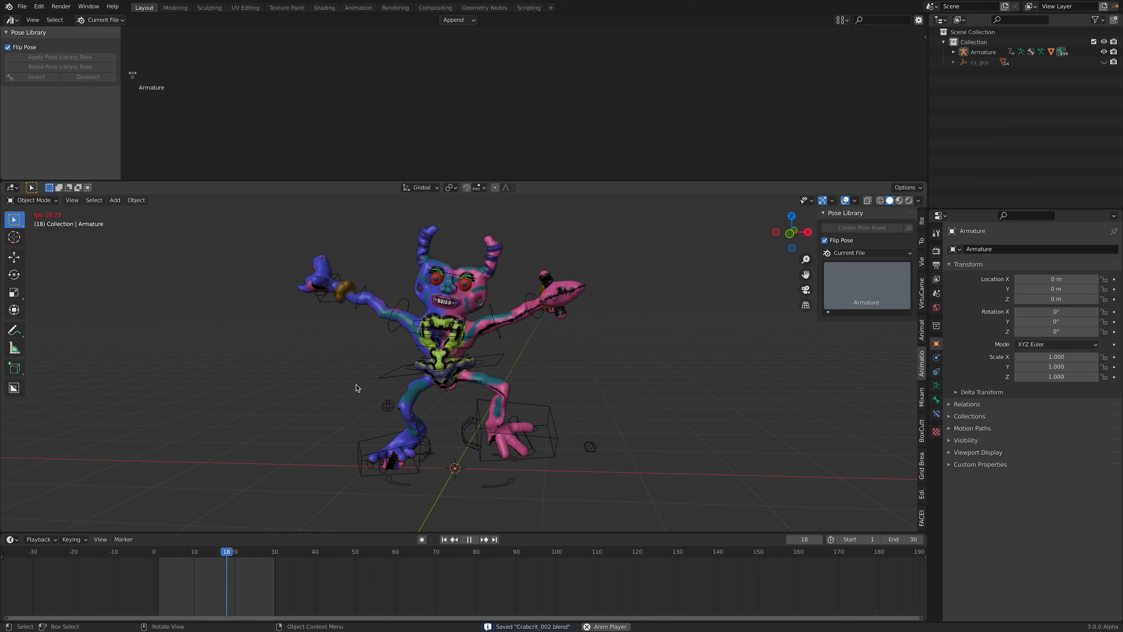
pyautogui.press('space')
# Select the armature and switch it to Pose Mode
pyautogui.click(428, 373)
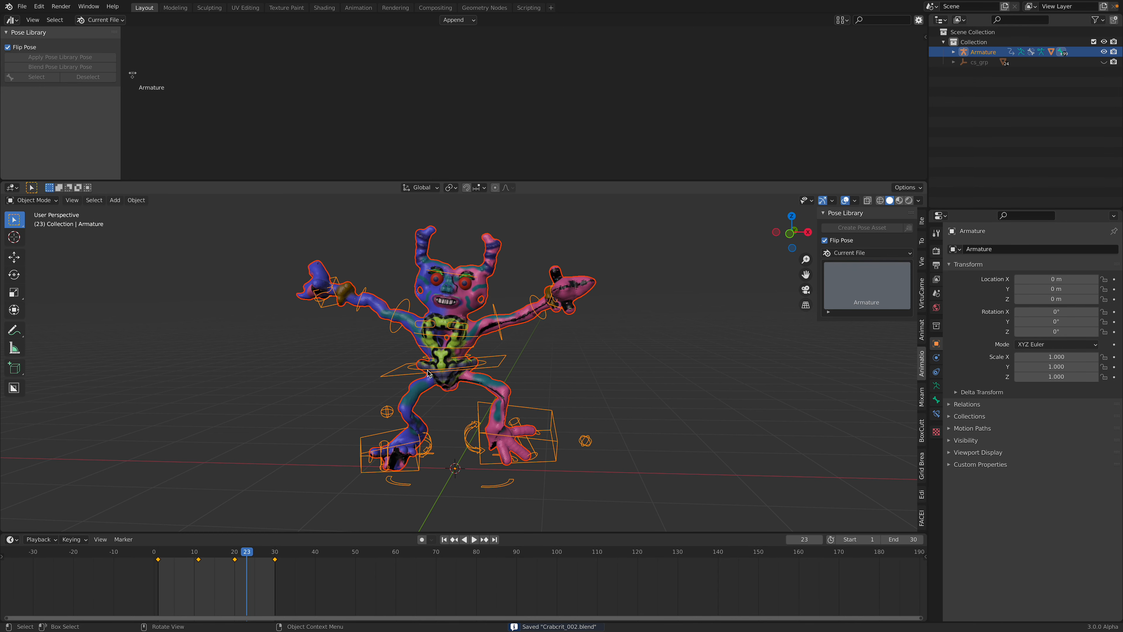
pyautogui.click(366, 293)
pyautogui.click(37, 201)
pyautogui.click(35, 235)
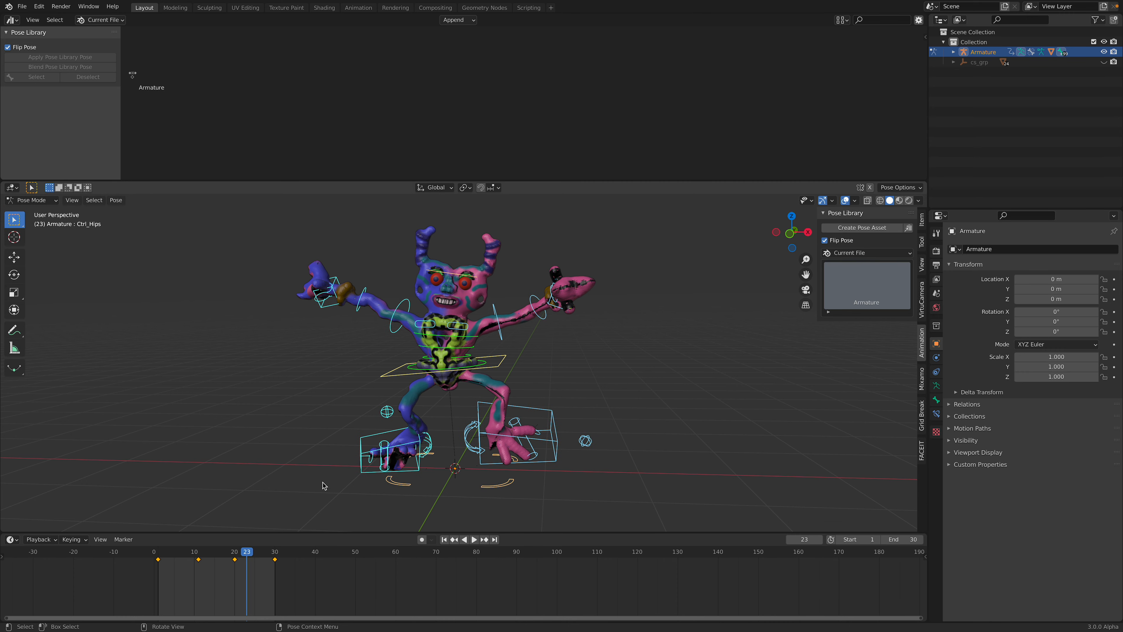
# Duplicate the pose keyframe at frame 20 and place the copy at frame 40
pyautogui.press('space')
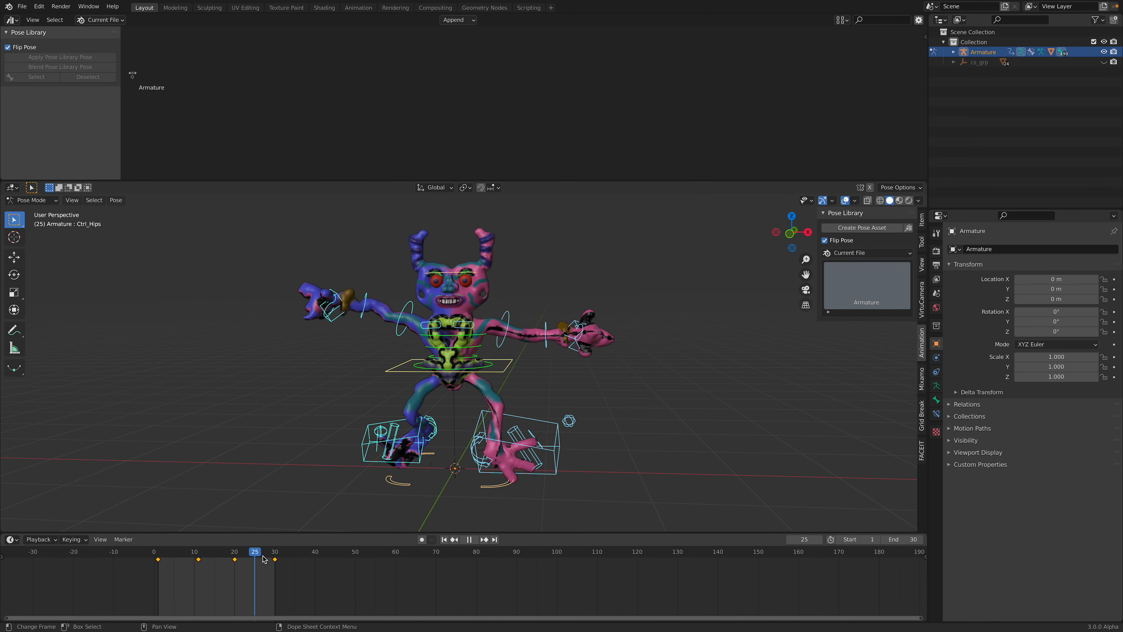
pyautogui.moveTo(279, 560); pyautogui.dragTo(235, 554)
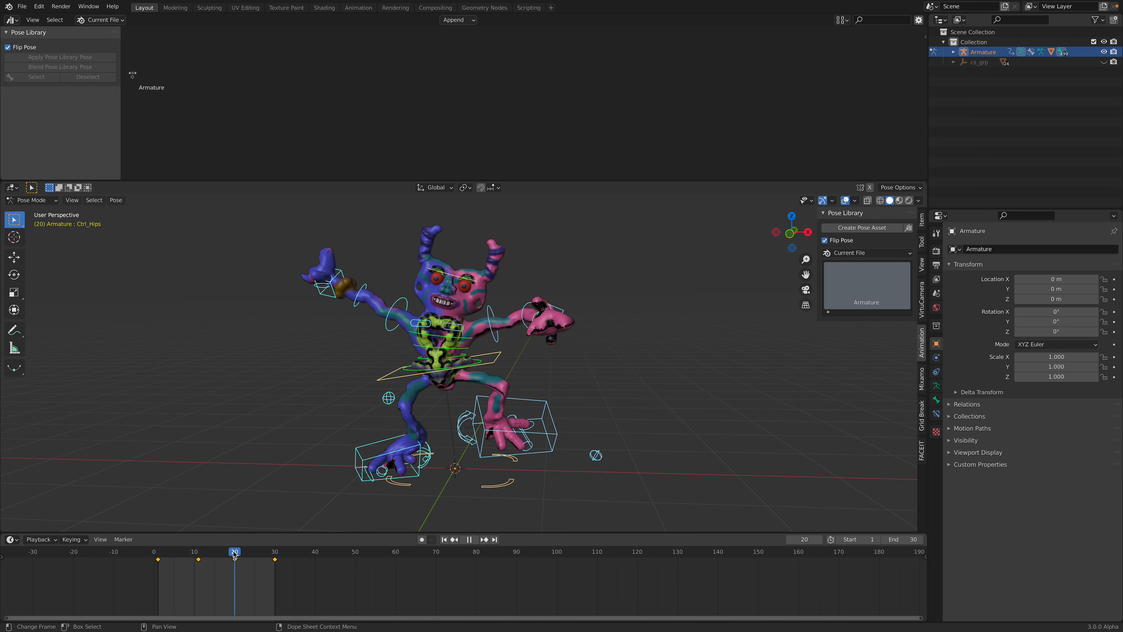
pyautogui.hotkey('shift', 'd')
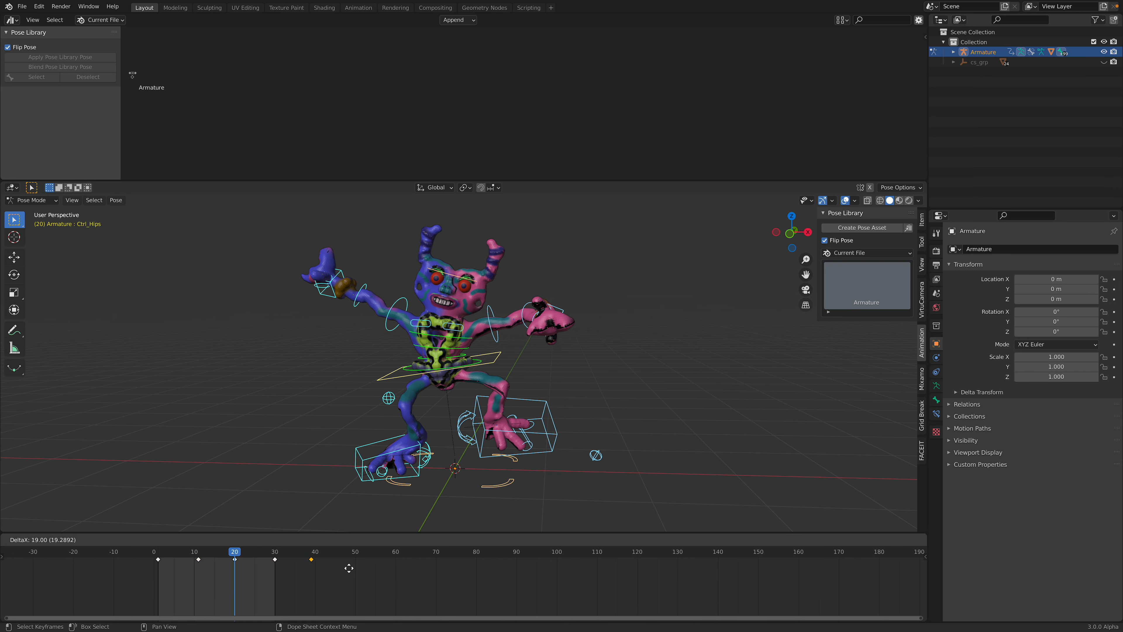
pyautogui.click(352, 568)
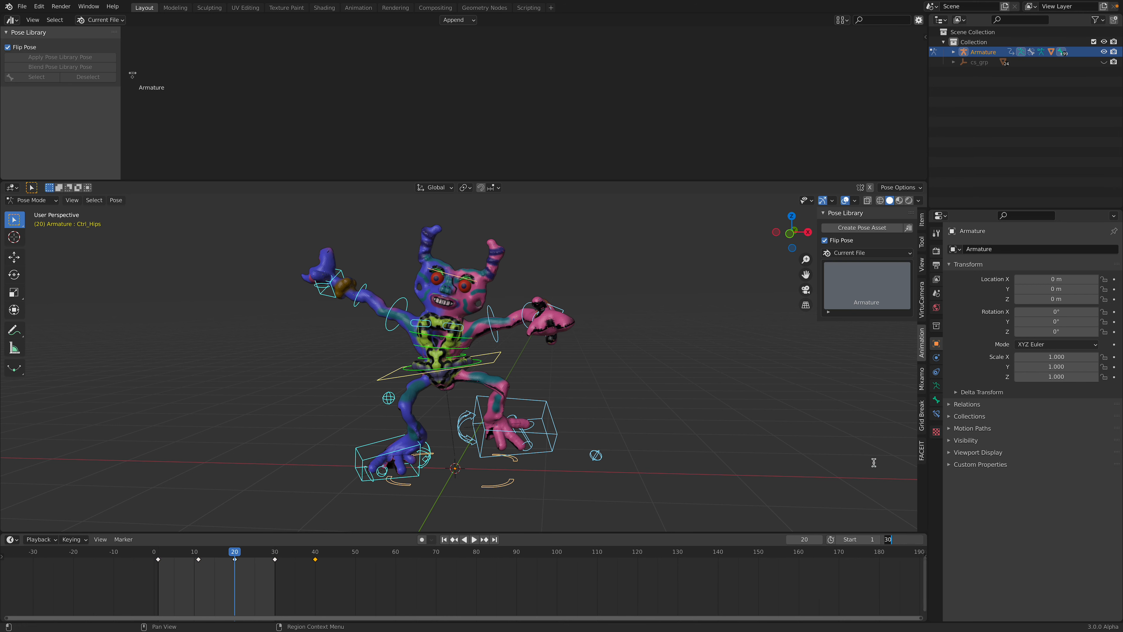
# Set the animation's end frame to 40 and save the file
pyautogui.press('Return')
pyautogui.click(897, 539)
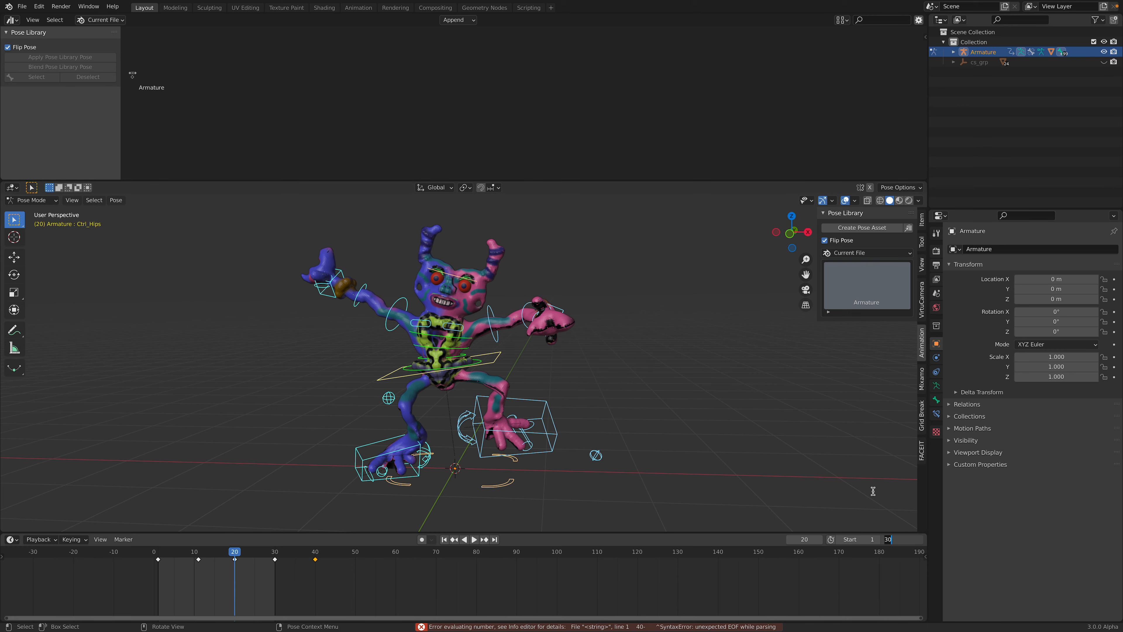
pyautogui.write('40')
pyautogui.press('Return')
pyautogui.hotkey('ctrl', 's')
# Play the extended animation to review the looping movement, and save the file again
pyautogui.press('space')
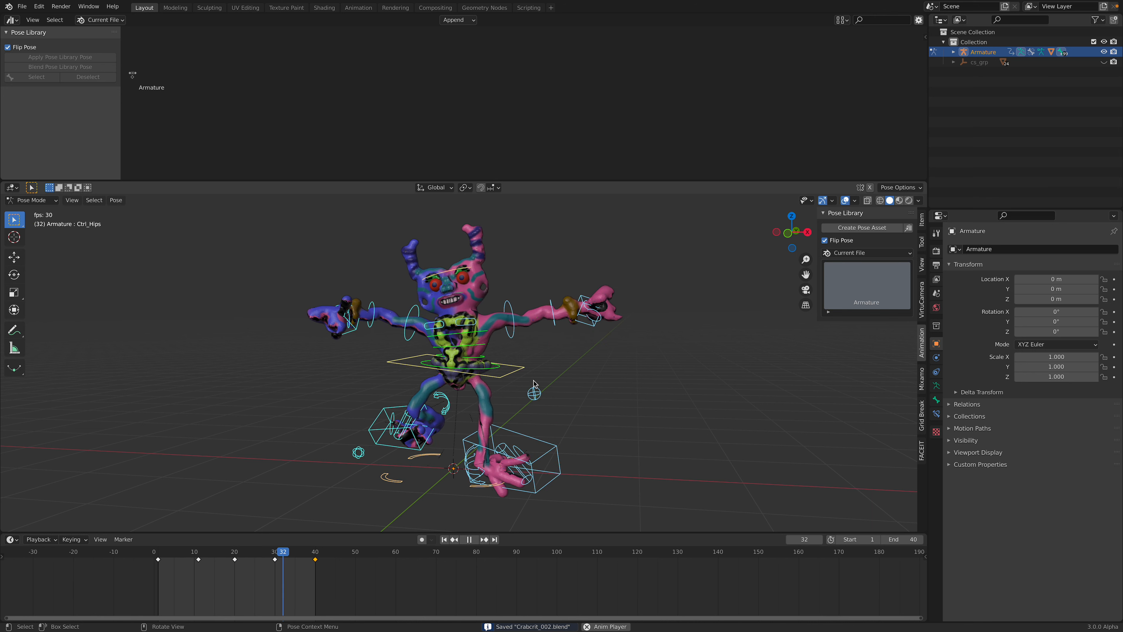
pyautogui.press('space')
pyautogui.hotkey('ctrl', 's')
# Select the Ctrl_Hips control and toggle the armature to Object Mode and back to Pose Mode
pyautogui.click(557, 398)
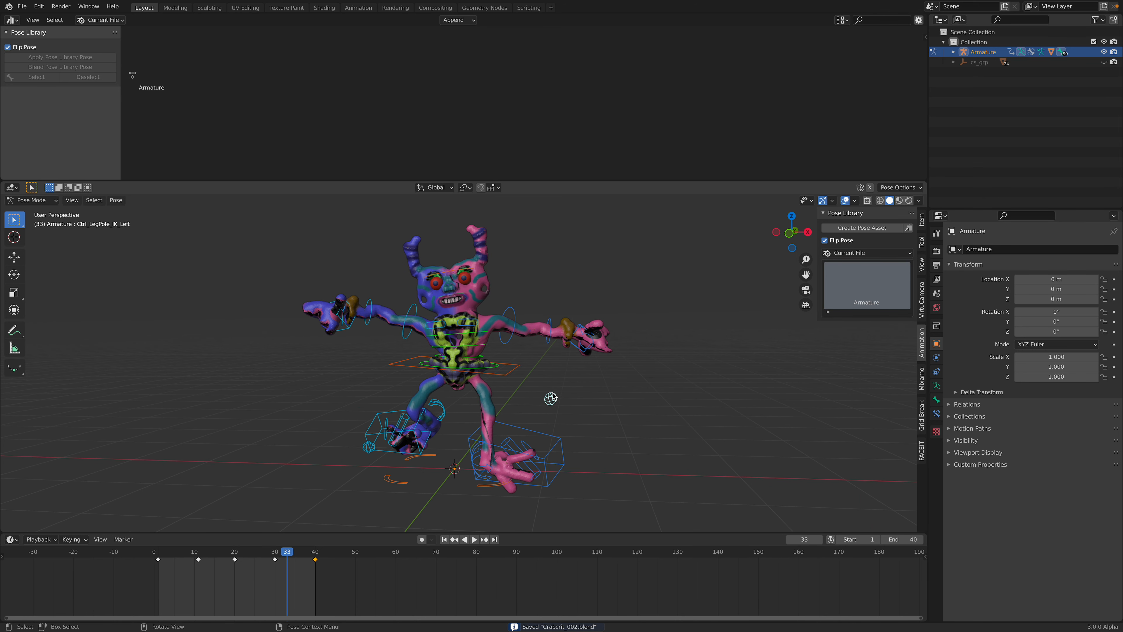
pyautogui.click(518, 372)
pyautogui.click(58, 204)
pyautogui.click(35, 211)
pyautogui.click(50, 203)
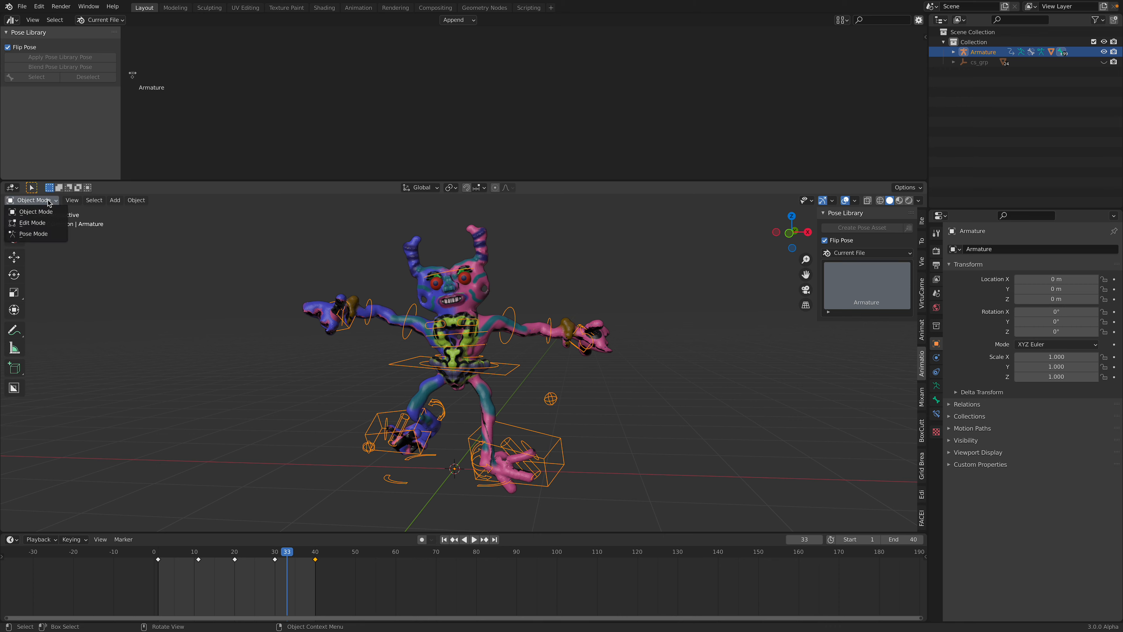
pyautogui.click(33, 234)
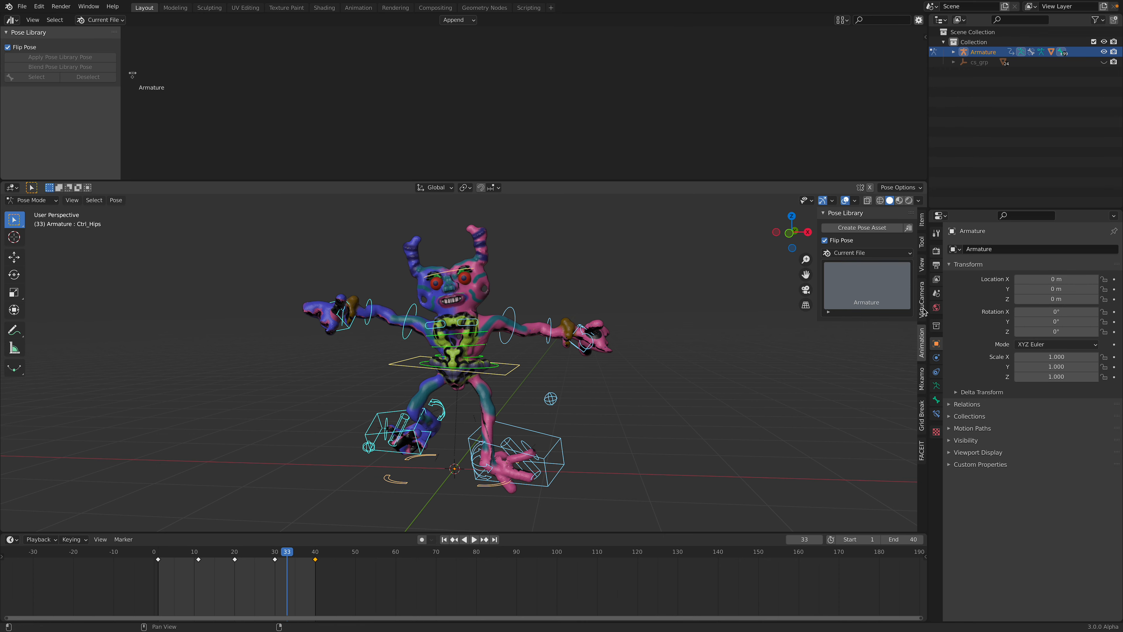
# Export the rigged creature with the Mixamo GLTF export as Crabcrit_002.glb to the Desktop folder
pyautogui.click(922, 379)
pyautogui.click(868, 394)
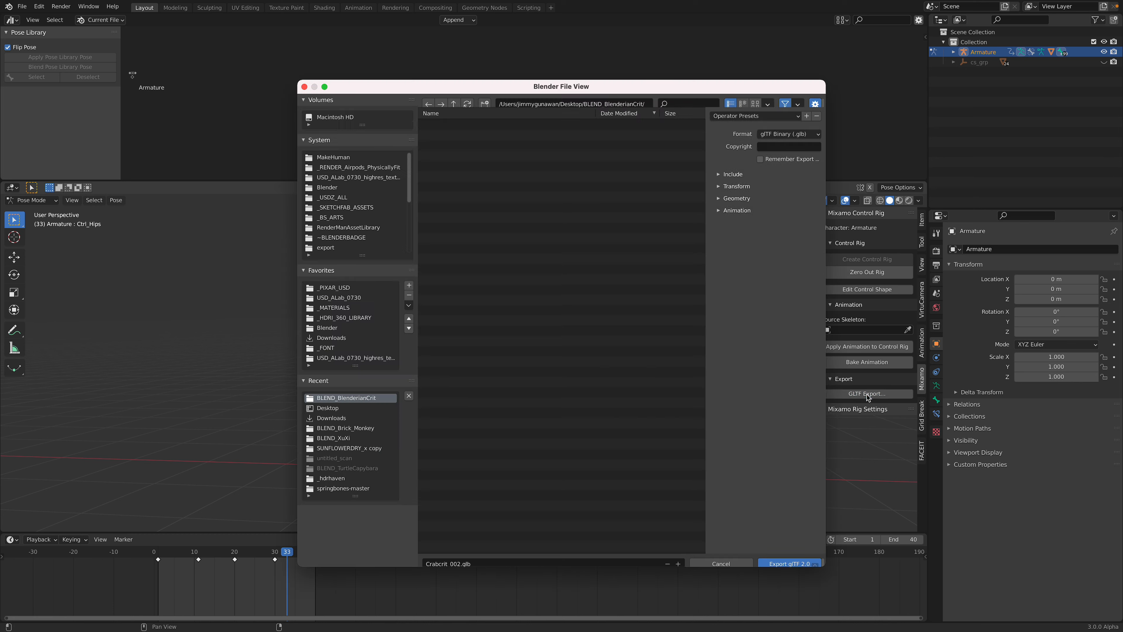
pyautogui.scroll(-4, 351, 203)
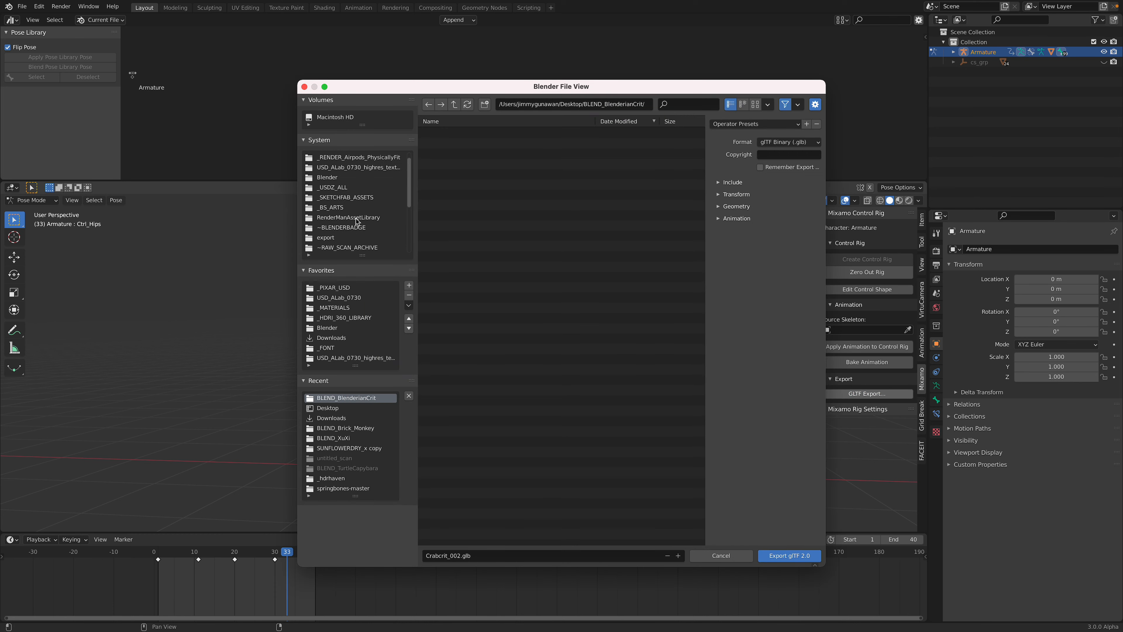
pyautogui.click(349, 207)
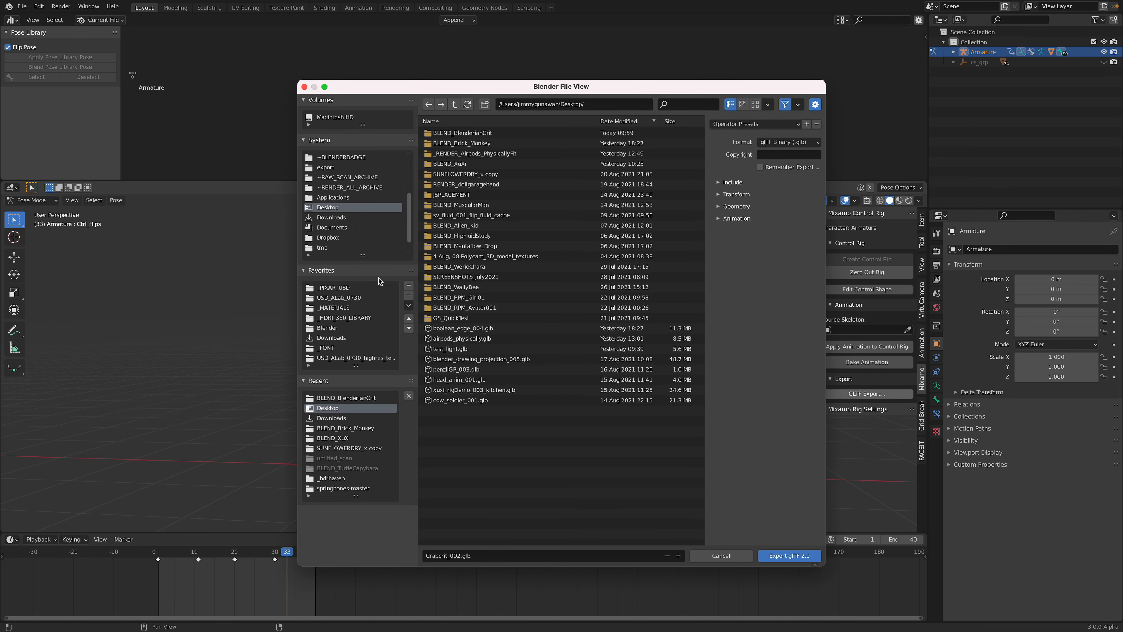
pyautogui.click(813, 556)
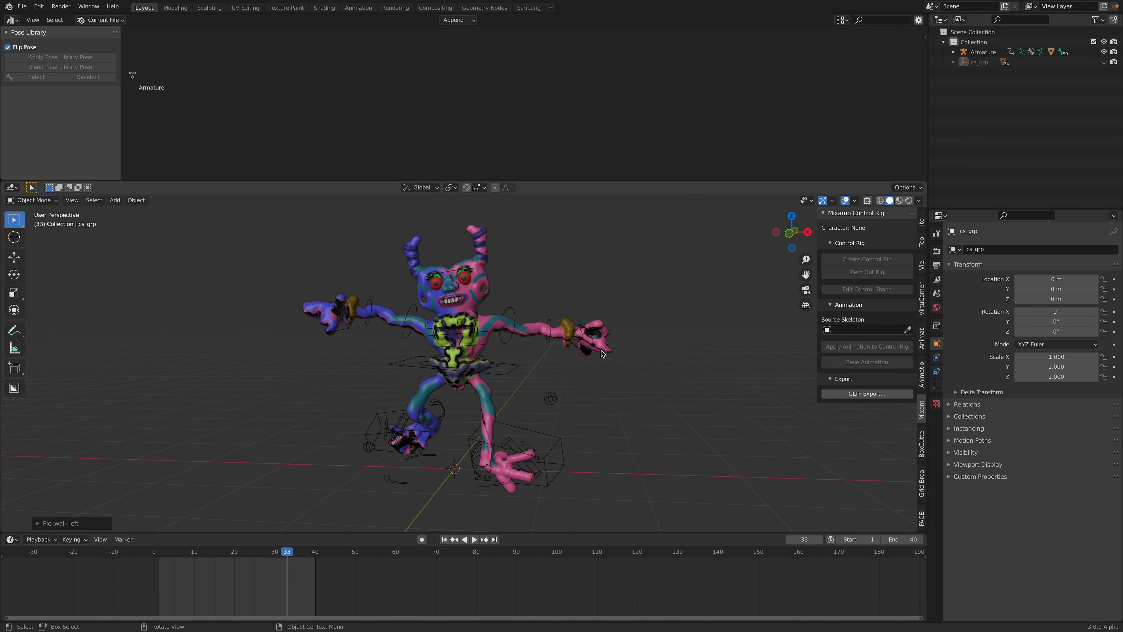
# Switch to the macOS Keyboard preferences, enable the Mission Control and Application windows shortcuts, and minimise the window
pyautogui.press('super+Tab')
pyautogui.press('super+Tab')
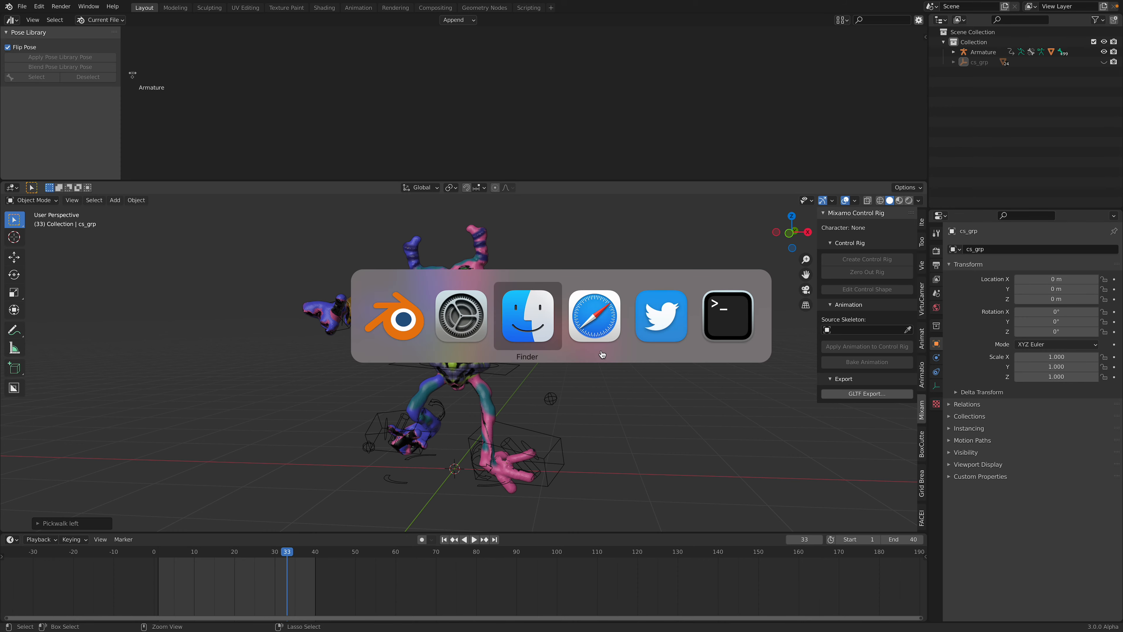
pyautogui.press('super+Tab')
pyautogui.press('super+Tab')
pyautogui.press('super+Tab')
pyautogui.press('super+Tab')
pyautogui.press('super+Tab')
pyautogui.press('super+Tab')
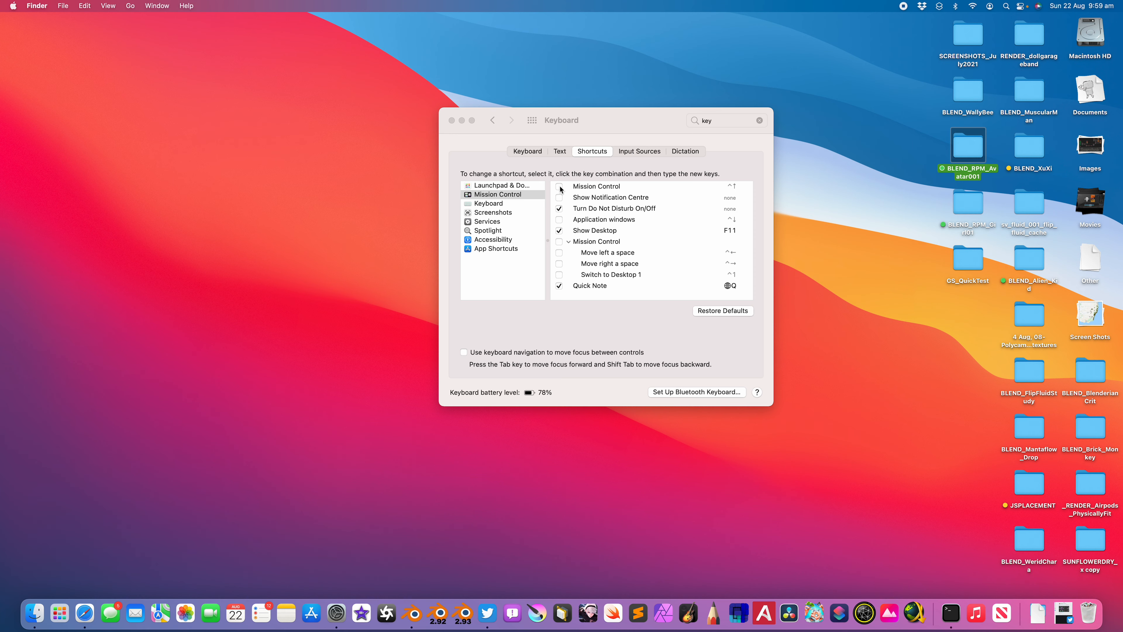
pyautogui.click(560, 187)
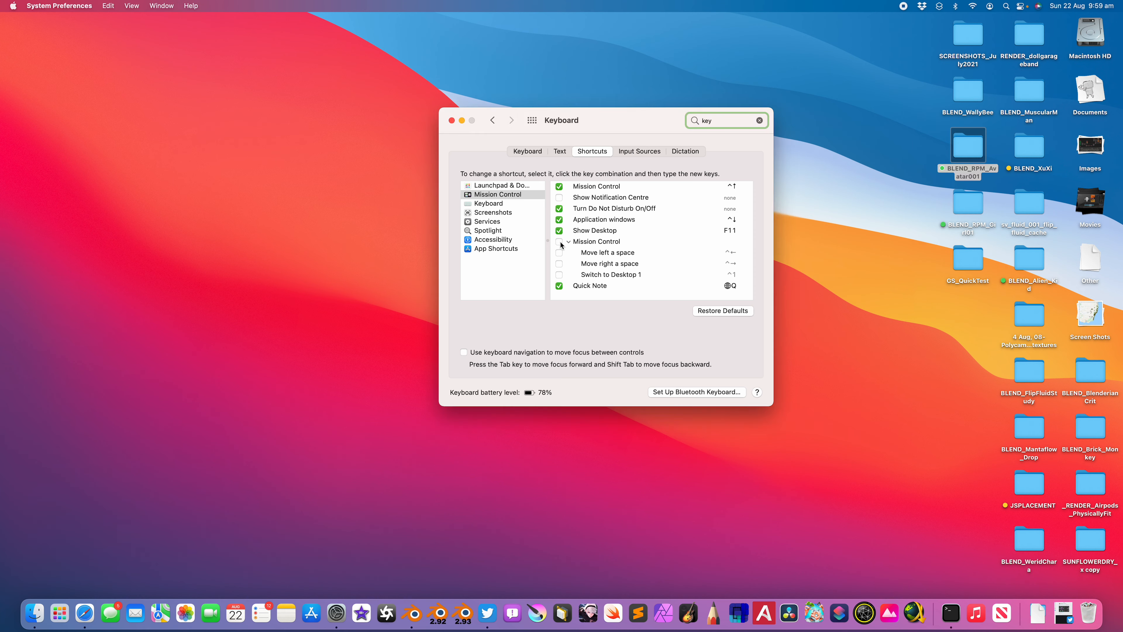
pyautogui.click(462, 121)
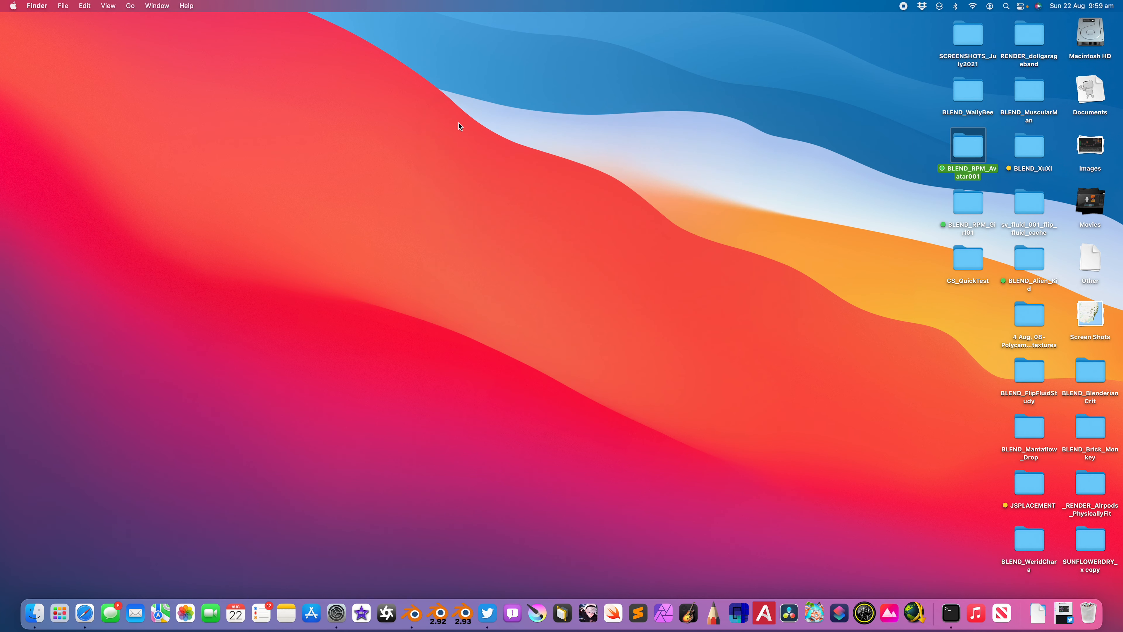
# Open Reality Converter, load Crabcrit_002.glb from the Desktop folder, and arrange the Finder window to show the modified dates
pyautogui.click(562, 613)
pyautogui.doubleClick(1029, 316)
pyautogui.click(612, 353)
pyautogui.moveTo(761, 175); pyautogui.dragTo(361, 197)
pyautogui.moveTo(368, 31); pyautogui.dragTo(475, 44)
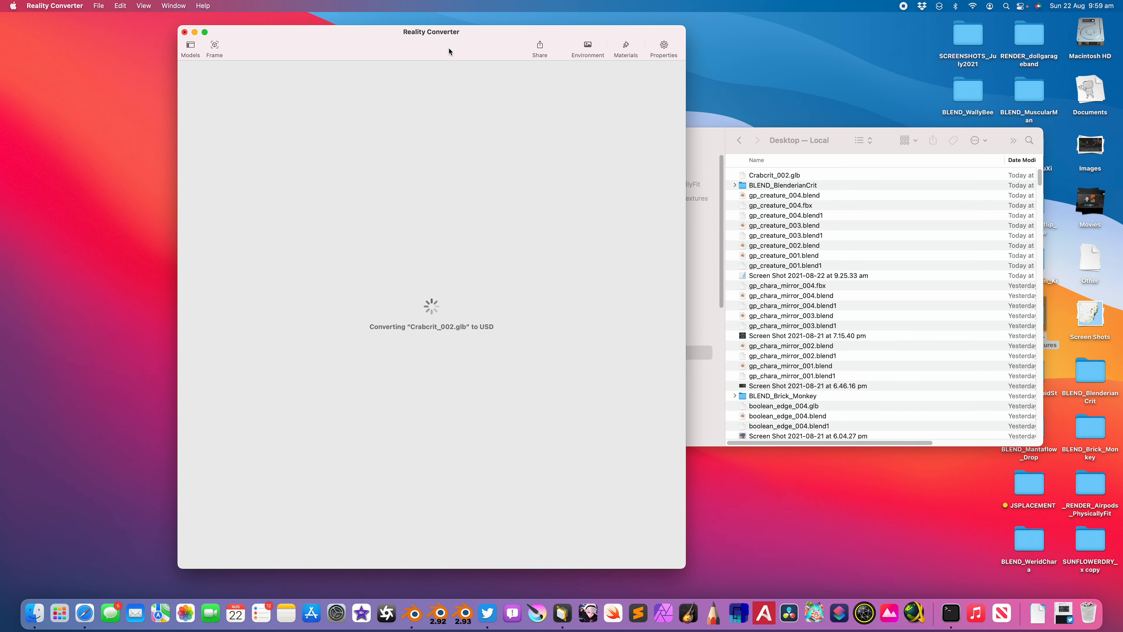
pyautogui.moveTo(746, 143); pyautogui.dragTo(702, 169)
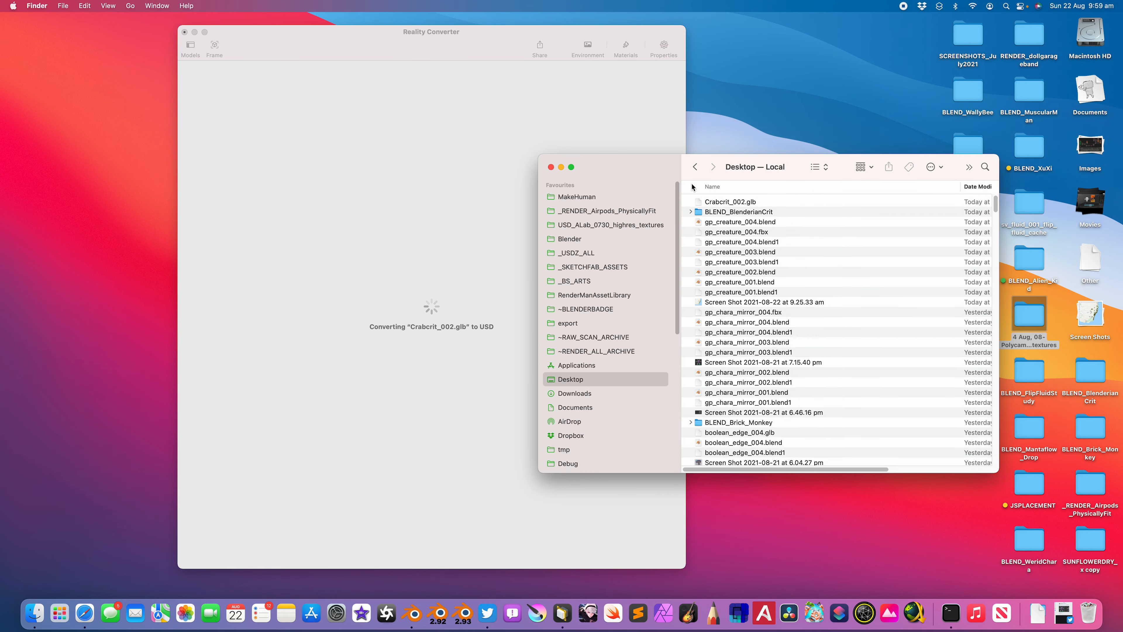
pyautogui.moveTo(960, 188); pyautogui.dragTo(881, 188)
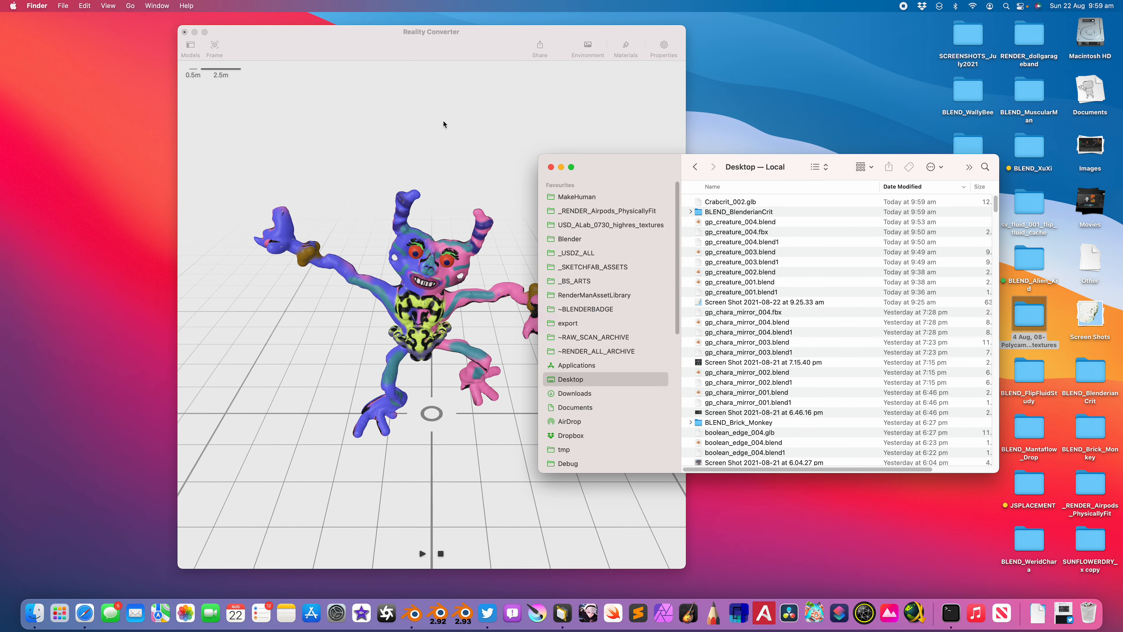
# Play the converted creature's animation in Reality Converter and inspect it from several angles
pyautogui.moveTo(445, 128); pyautogui.dragTo(432, 194)
pyautogui.press('space')
pyautogui.moveTo(450, 304); pyautogui.dragTo(483, 403)
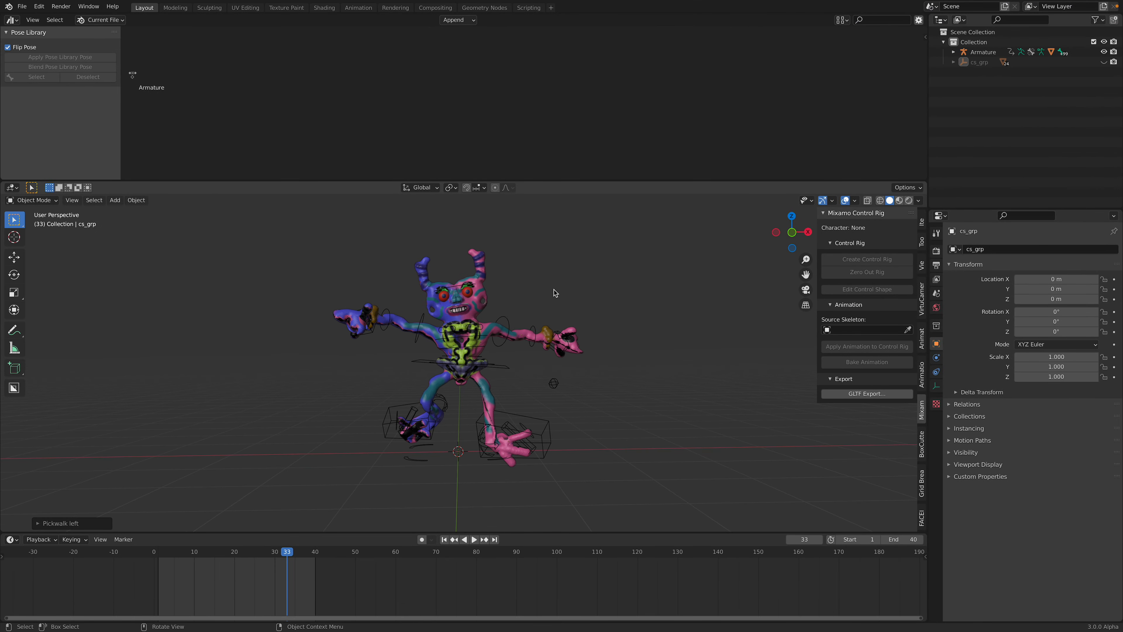
# Enlarge the 3D viewport by shrinking the Asset Browser area above it
pyautogui.moveTo(536, 181); pyautogui.dragTo(539, 113)
pyautogui.scroll(2, 557, 215)
pyautogui.moveTo(570, 227); pyautogui.dragTo(459, 329, button='middle')
# Play the creature's animation in the enlarged viewport and examine it near and far
pyautogui.press('space')
pyautogui.scroll(-2, 460, 303)
pyautogui.scroll(1, 500, 296)
pyautogui.scroll(2, 459, 329)
pyautogui.scroll(-1, 459, 329)
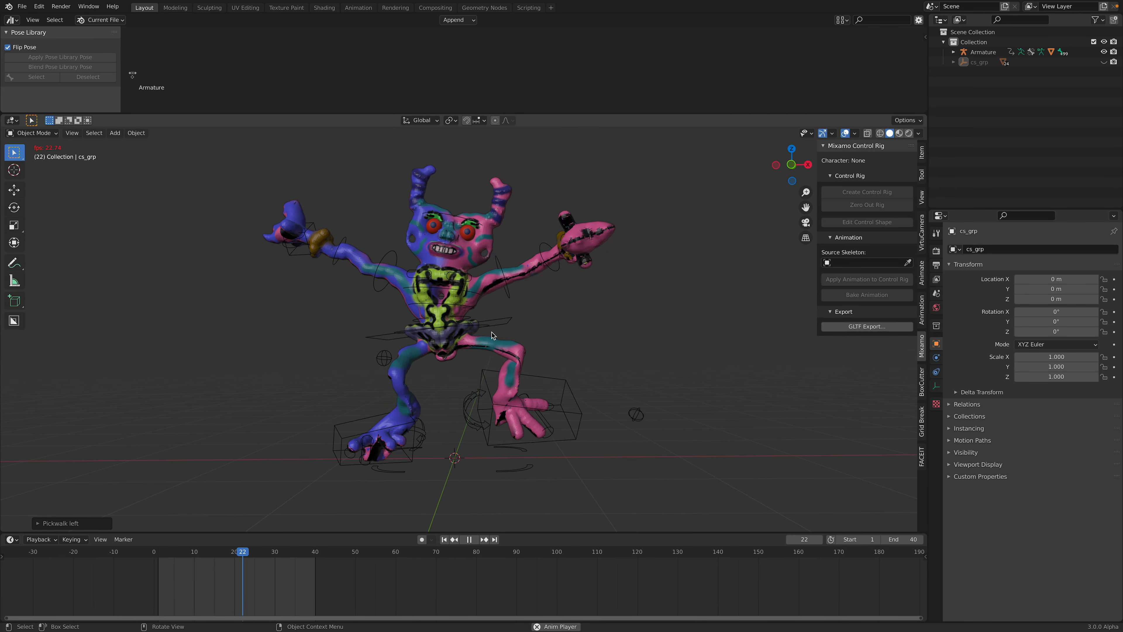
pyautogui.press('space')
# Put the armature in Pose Mode and try moving and trackball-rotating the Ctrl_Hips control
pyautogui.click(508, 329)
pyautogui.click(32, 132)
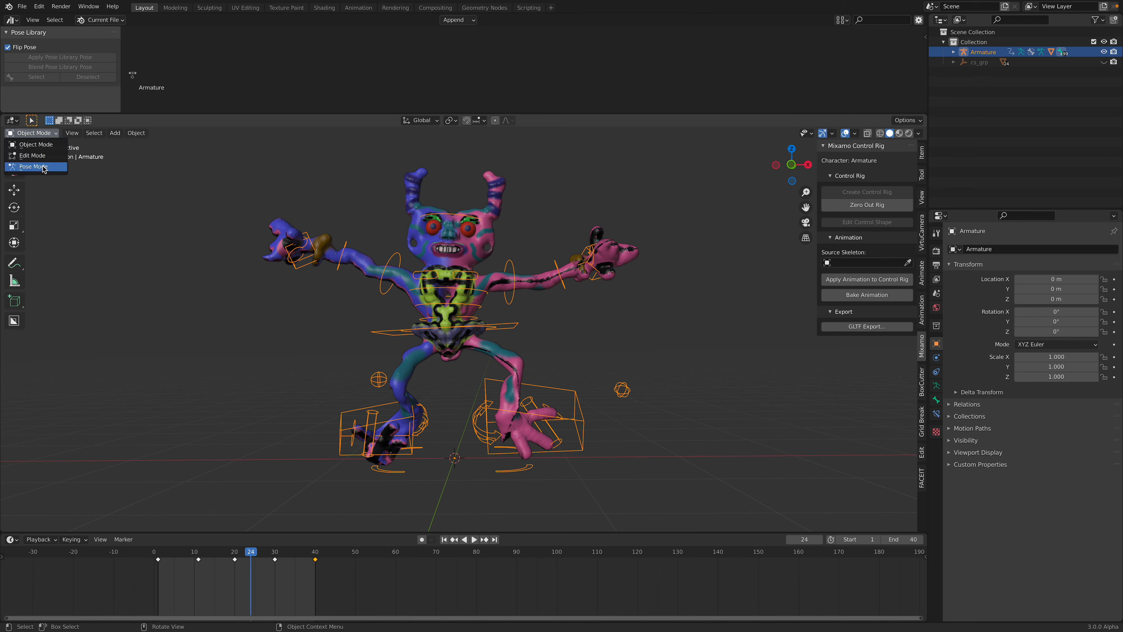
pyautogui.click(27, 166)
pyautogui.press('g')
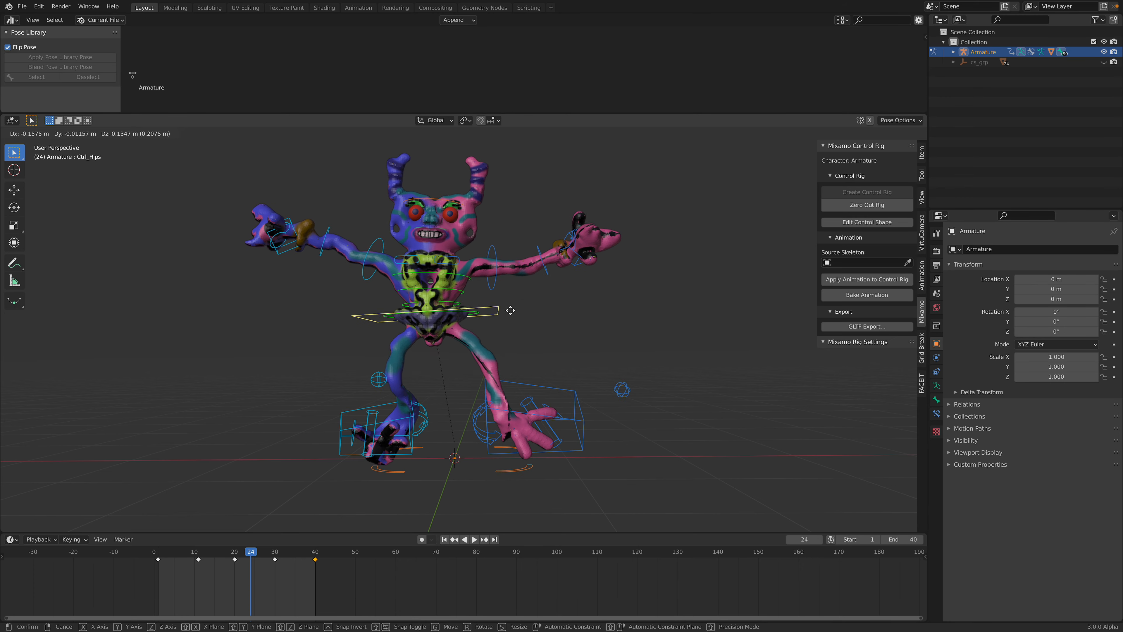
pyautogui.press('r')
pyautogui.press('r')
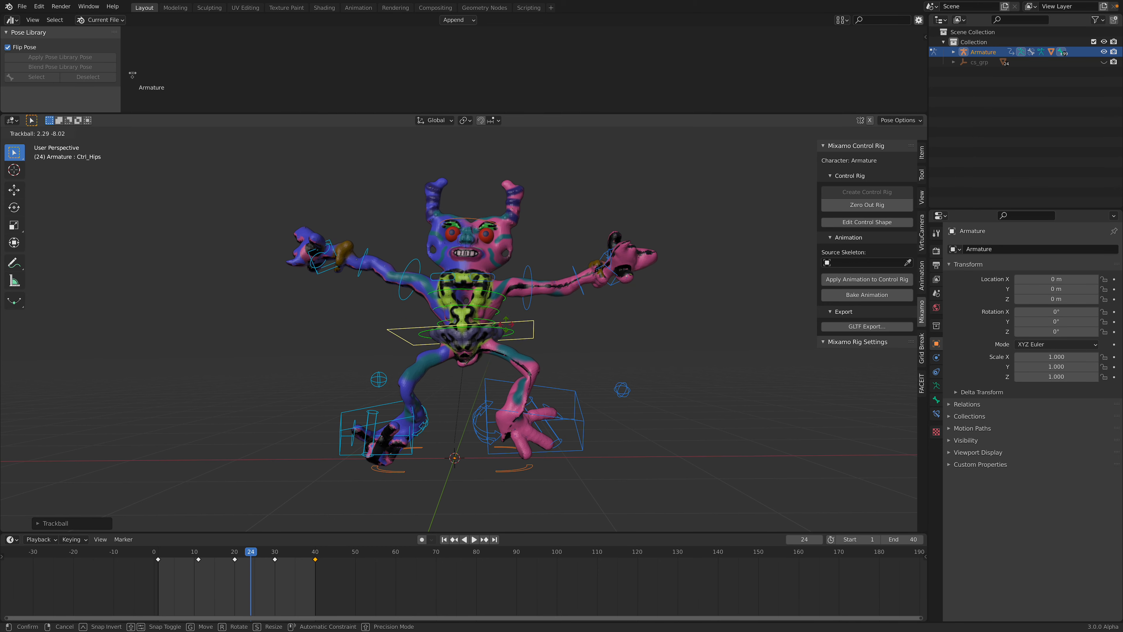
pyautogui.click(451, 294)
# Return to Object Mode and select the creature's body mesh to inspect its face up close
pyautogui.click(31, 132)
pyautogui.click(31, 144)
pyautogui.scroll(6, 530, 261)
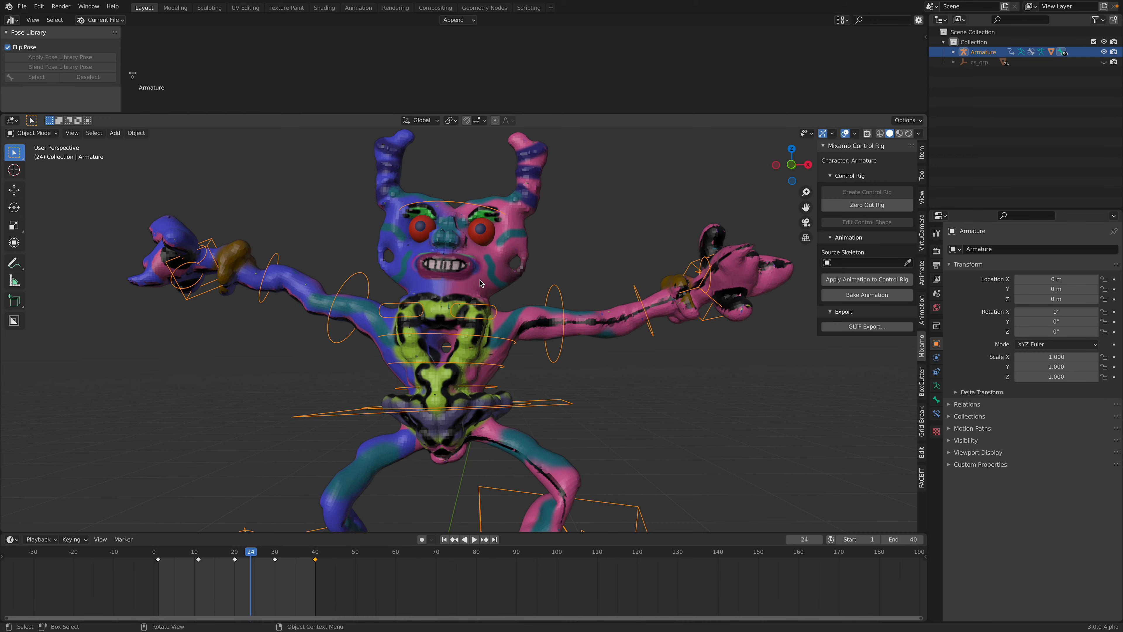
pyautogui.click(531, 260)
pyautogui.scroll(-4, 541, 247)
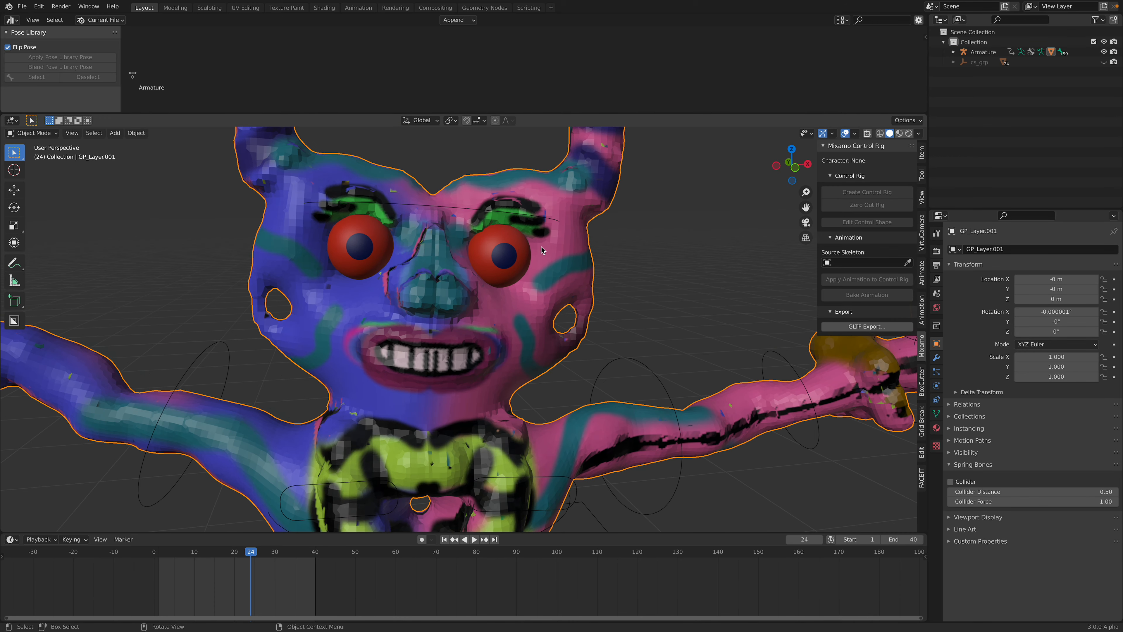
# Try to apply Shade Smooth to the creature's body mesh in Object Mode
pyautogui.scroll(8, 604, 233)
pyautogui.rightClick(605, 234)
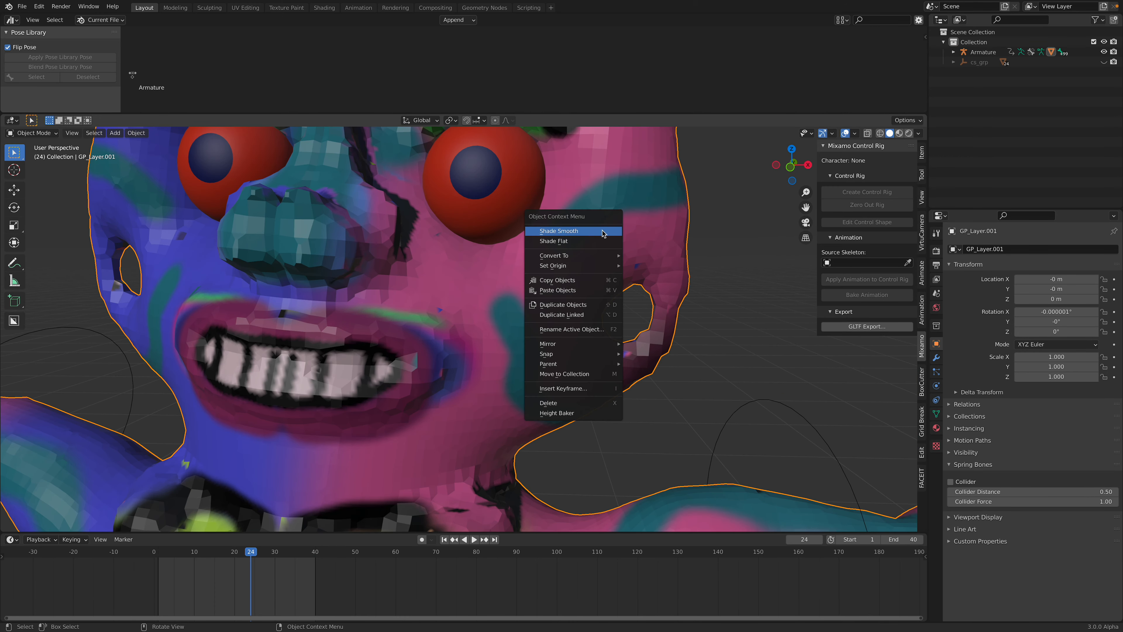
pyautogui.scroll(-4, 623, 253)
pyautogui.press('Tab')
pyautogui.press('Tab')
pyautogui.moveTo(545, 277); pyautogui.dragTo(423, 265, button='middle')
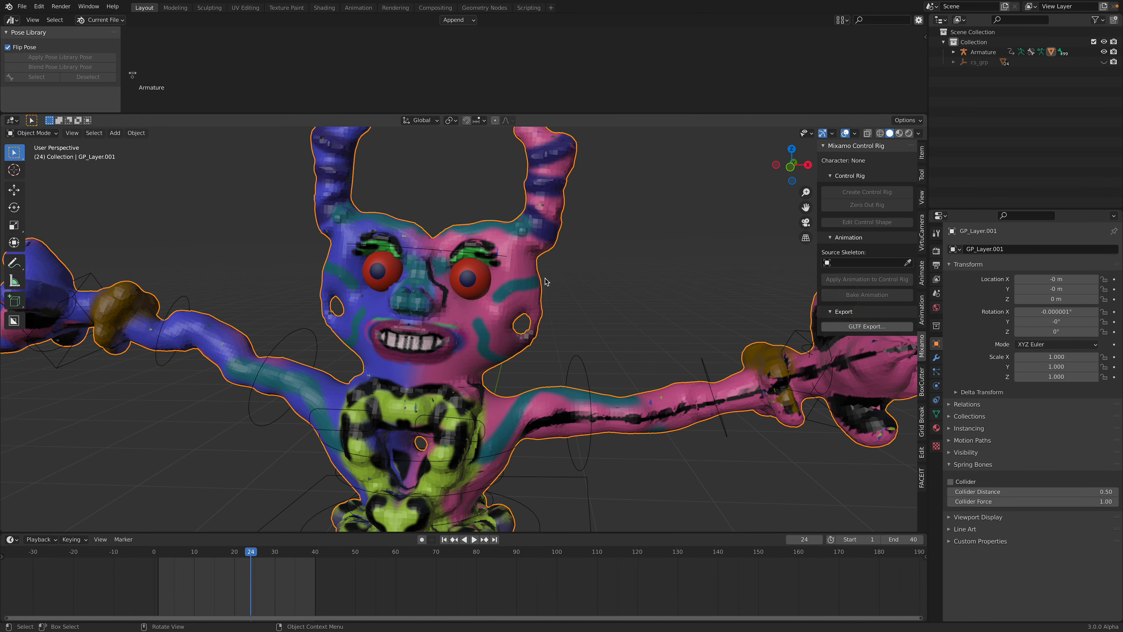
# Clear the sharp marks from all edges of the creature's body mesh in Edit Mode and return to Object Mode
pyautogui.press('Tab')
pyautogui.click(181, 138)
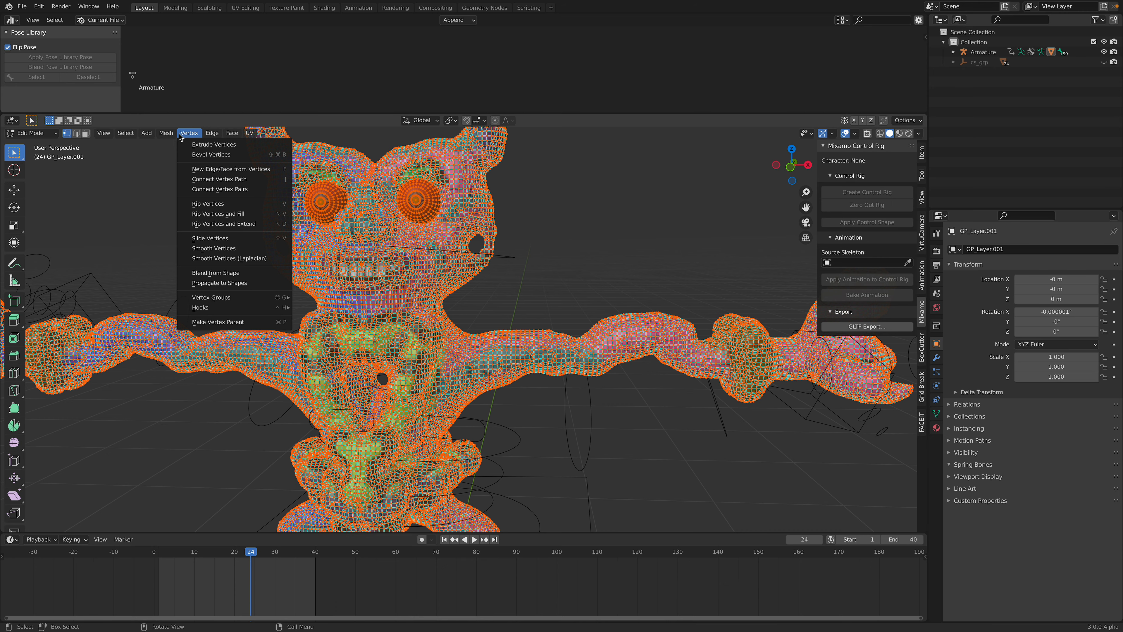
pyautogui.moveTo(204, 136)
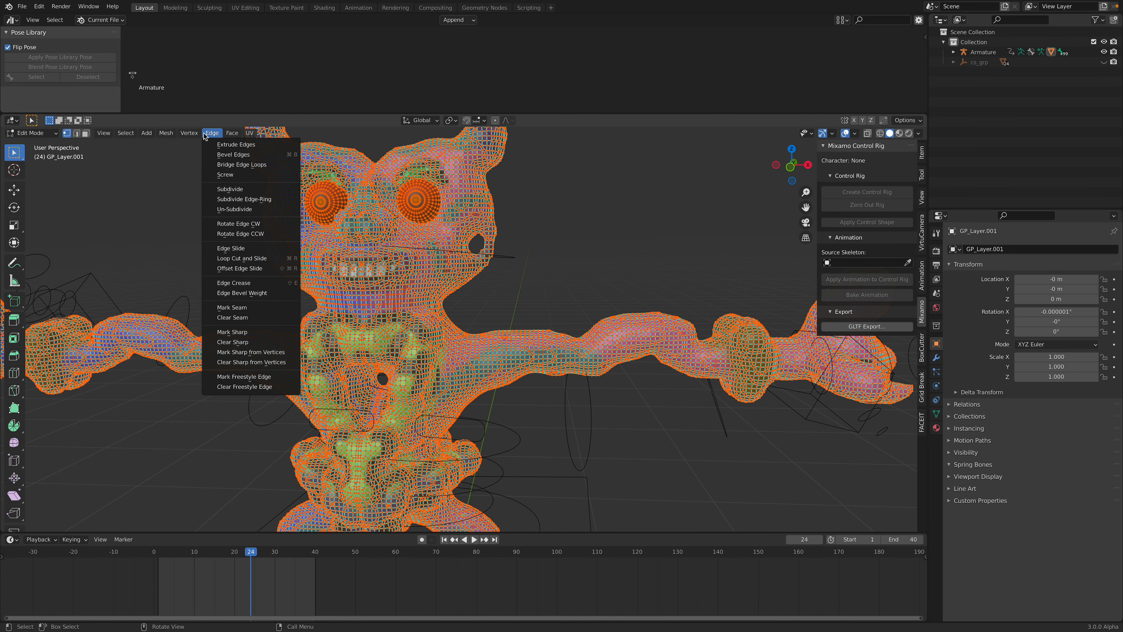
pyautogui.click(246, 331)
pyautogui.press('Tab')
# Apply Shade Smooth to the creature's body mesh and check its surface from several angles
pyautogui.rightClick(491, 296)
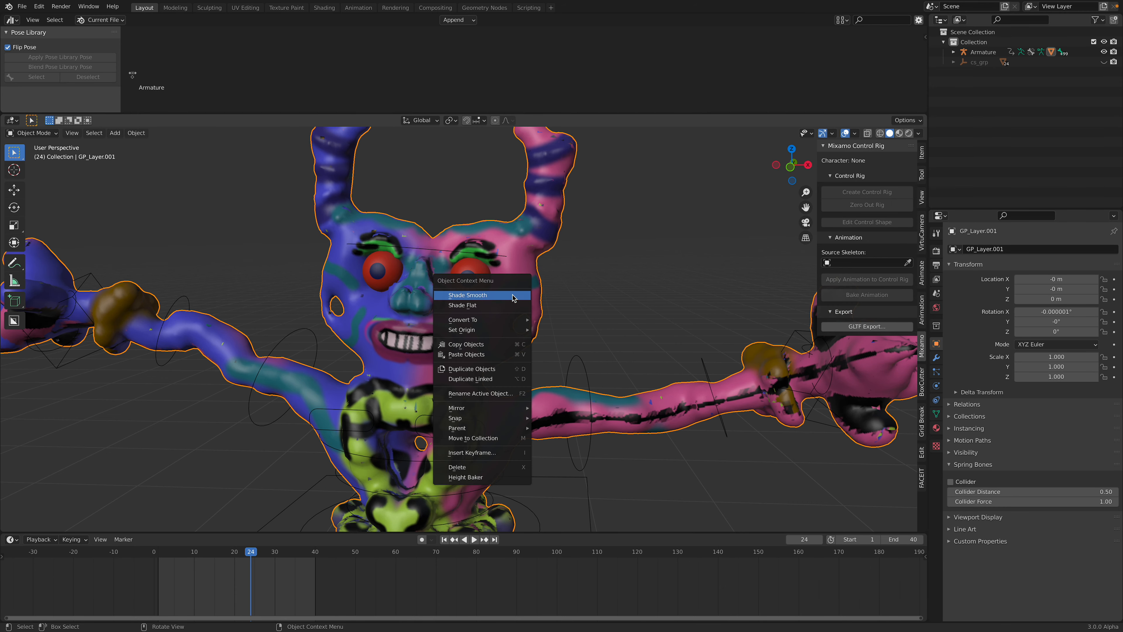
pyautogui.click(513, 295)
pyautogui.scroll(-4, 519, 307)
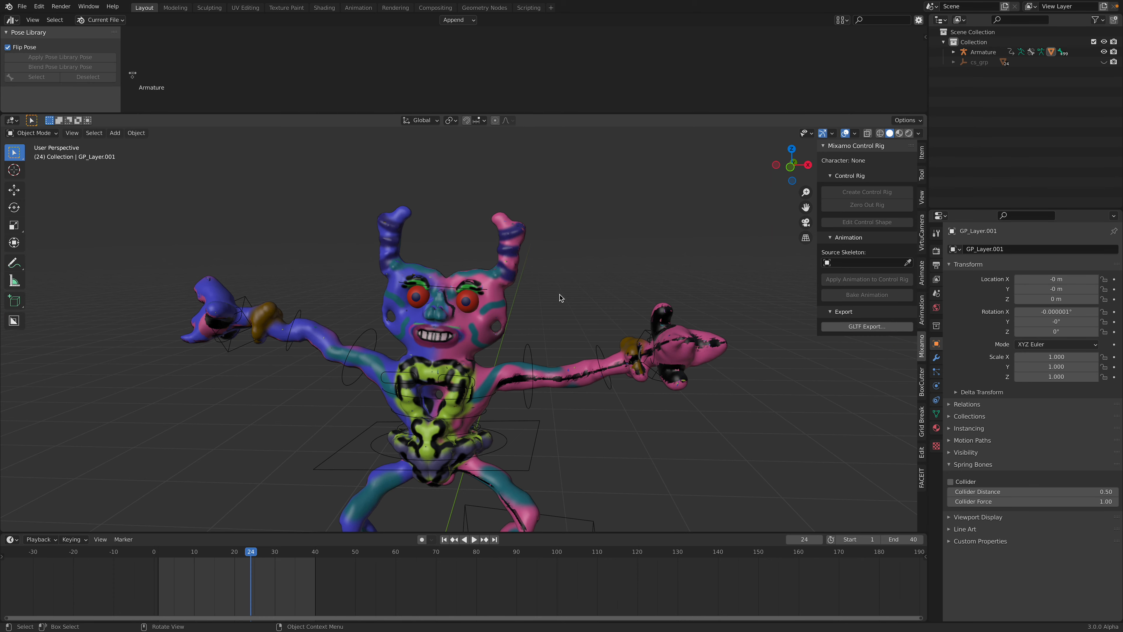
pyautogui.moveTo(560, 297); pyautogui.dragTo(544, 296, button='middle')
pyautogui.moveTo(572, 235); pyautogui.dragTo(605, 237, button='middle')
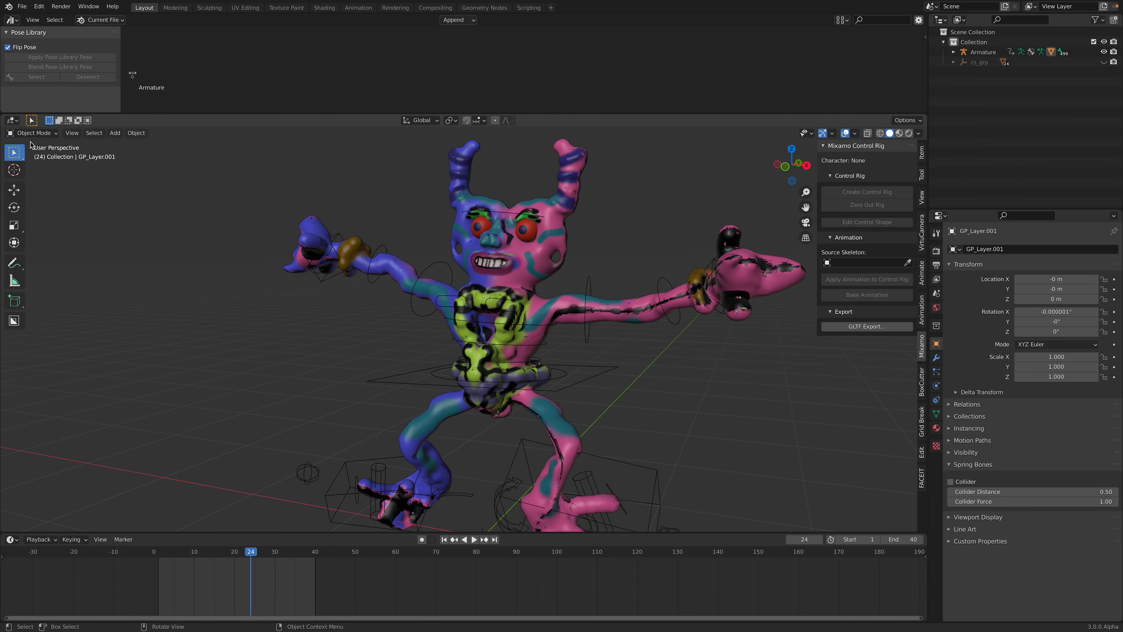
# Export the creature as Crabcrit_002.glb, then switch to Reality Converter and inspect the reloaded model up close
pyautogui.click(867, 326)
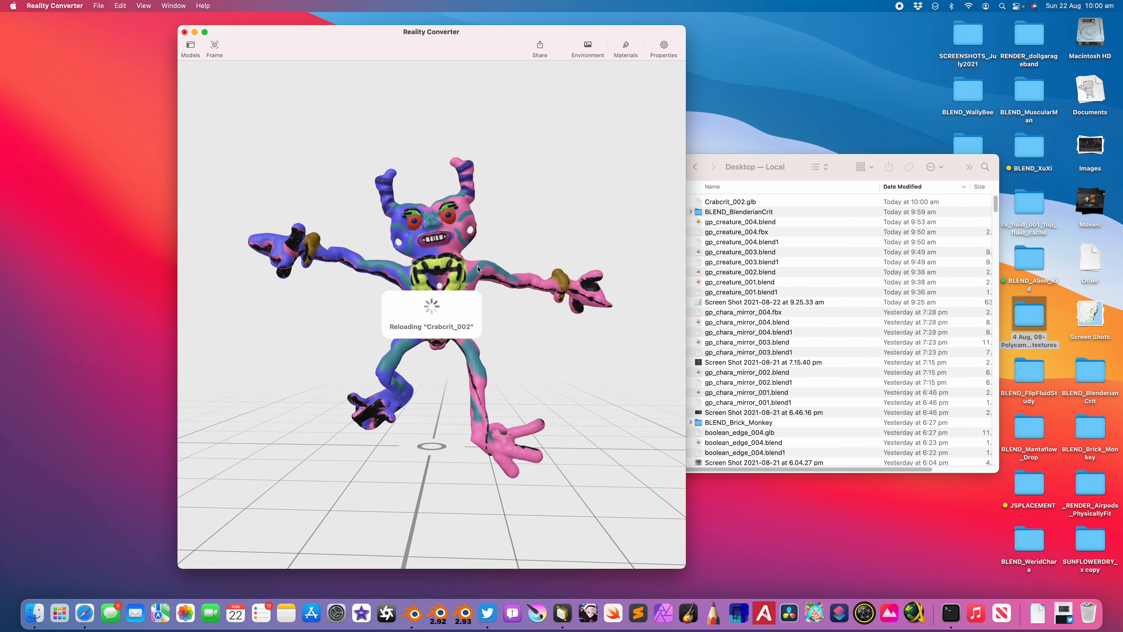
pyautogui.moveTo(484, 260); pyautogui.dragTo(521, 261)
pyautogui.scroll(5, 500, 262)
# Remove Crabcrit_002 from the model list, import Crabcrit_002.glb from the desktop again, and shift the Reality Converter window aside
pyautogui.click(191, 46)
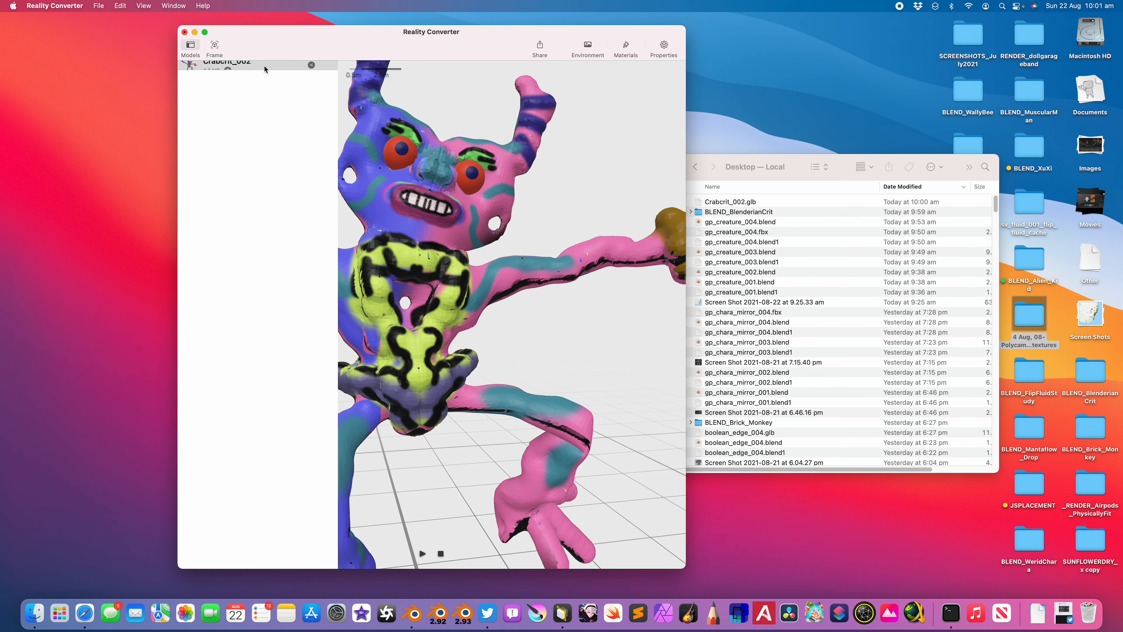
pyautogui.click(311, 66)
pyautogui.moveTo(658, 207); pyautogui.dragTo(526, 201)
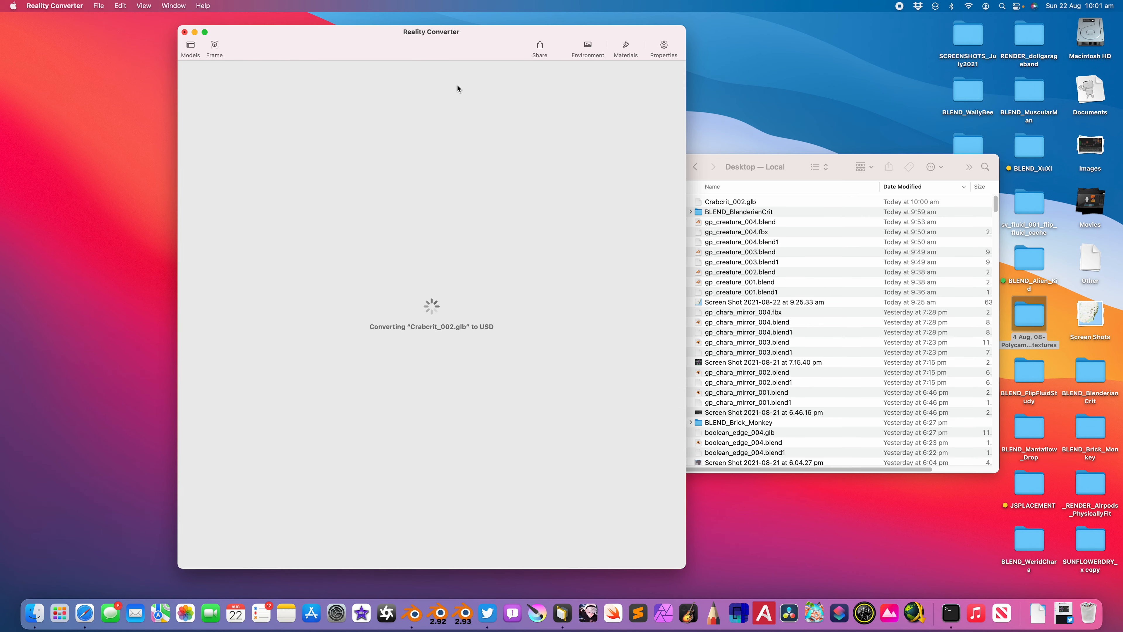
pyautogui.moveTo(431, 45); pyautogui.dragTo(366, 52)
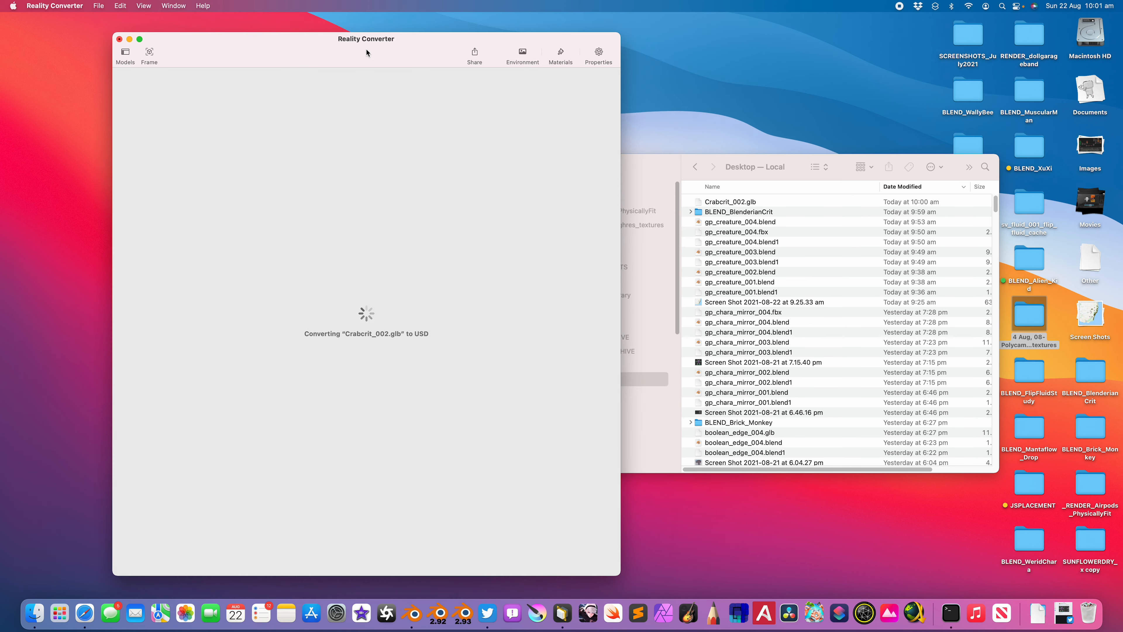
# Assign crit_diffuse.png from the BLEND_BlenderianCrit folder as both the Metallic and Roughness maps of Material_001
pyautogui.click(690, 212)
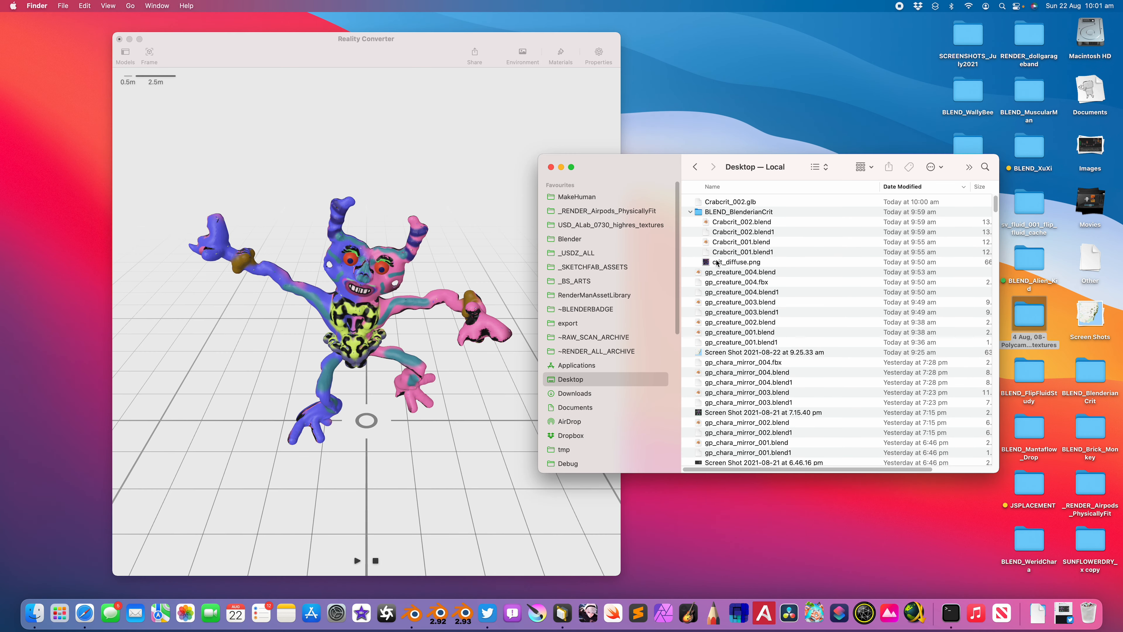
pyautogui.click(473, 181)
pyautogui.click(560, 55)
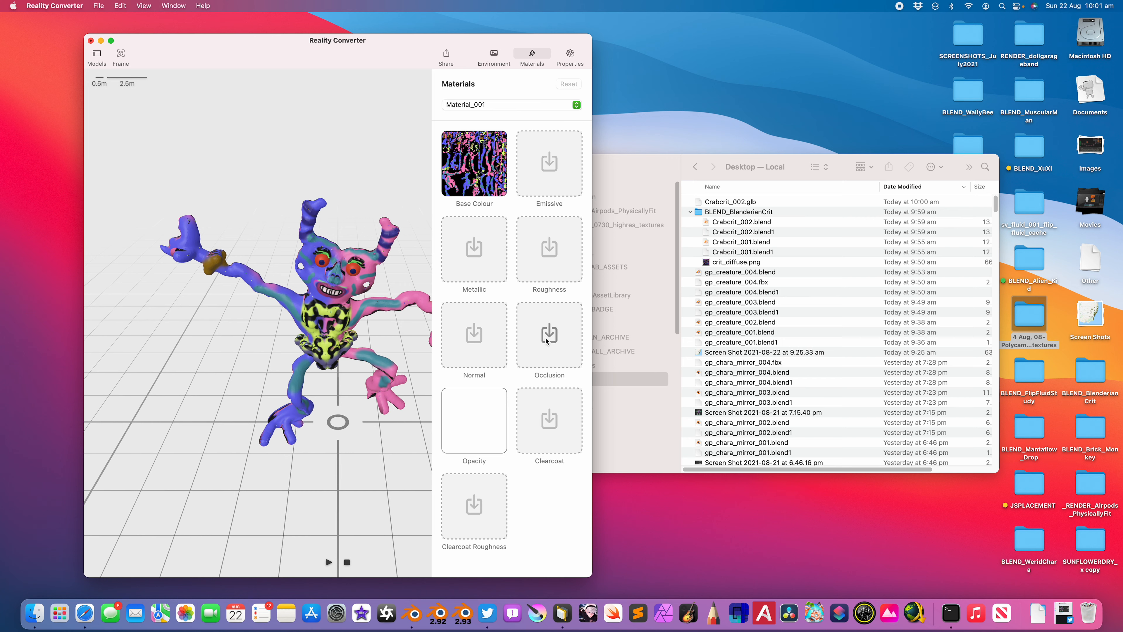
pyautogui.moveTo(738, 262); pyautogui.dragTo(496, 271)
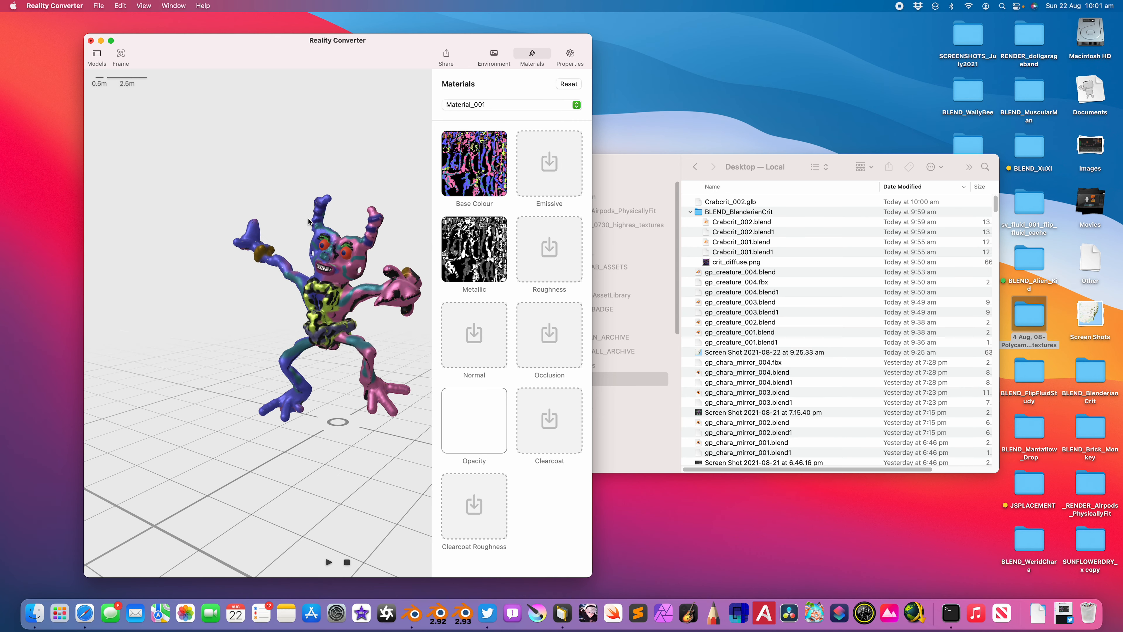
pyautogui.moveTo(727, 263); pyautogui.dragTo(550, 250)
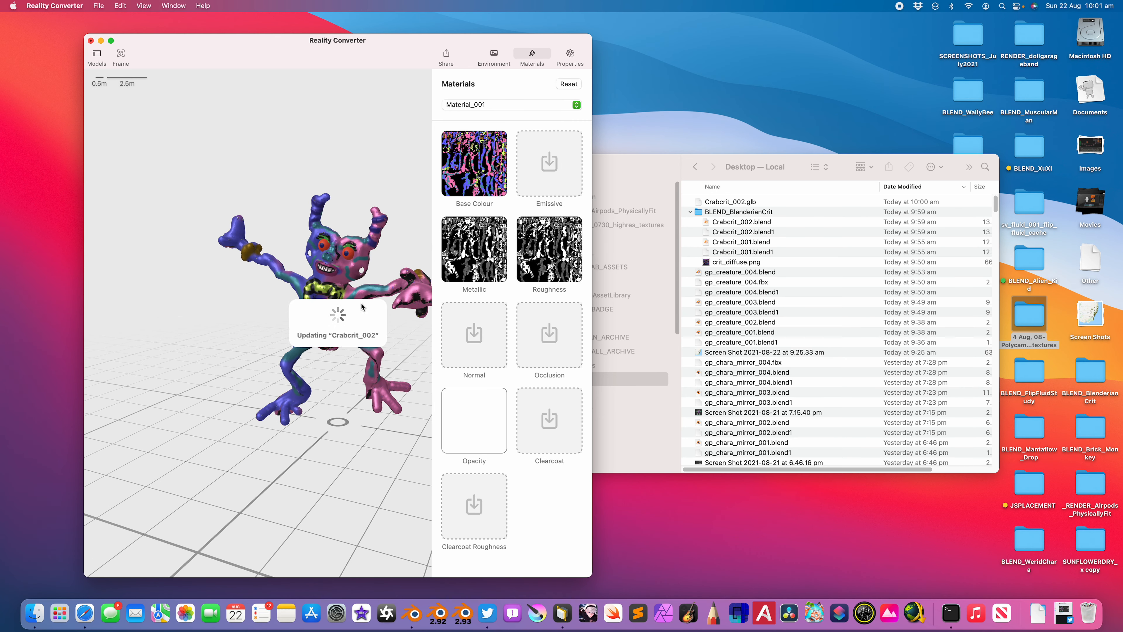
# Orbit the updated model and play its animation to examine the metallic and roughness maps
pyautogui.moveTo(330, 287); pyautogui.dragTo(322, 286)
pyautogui.press('space')
pyautogui.press('space')
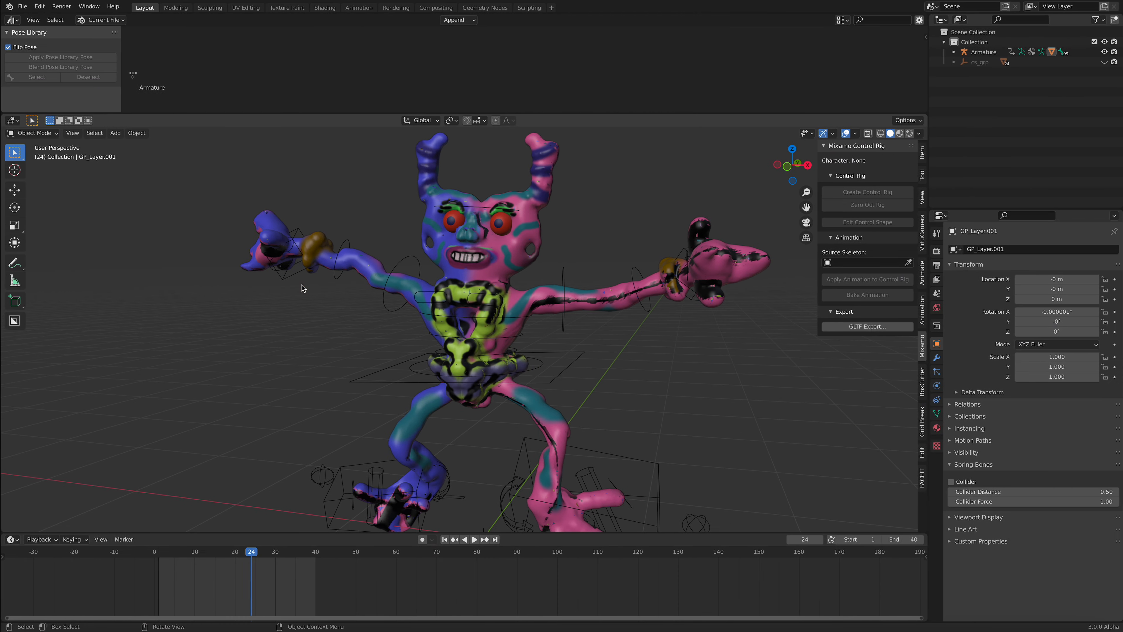
pyautogui.moveTo(615, 317); pyautogui.dragTo(562, 231, button='middle')
pyautogui.scroll(1, 548, 314)
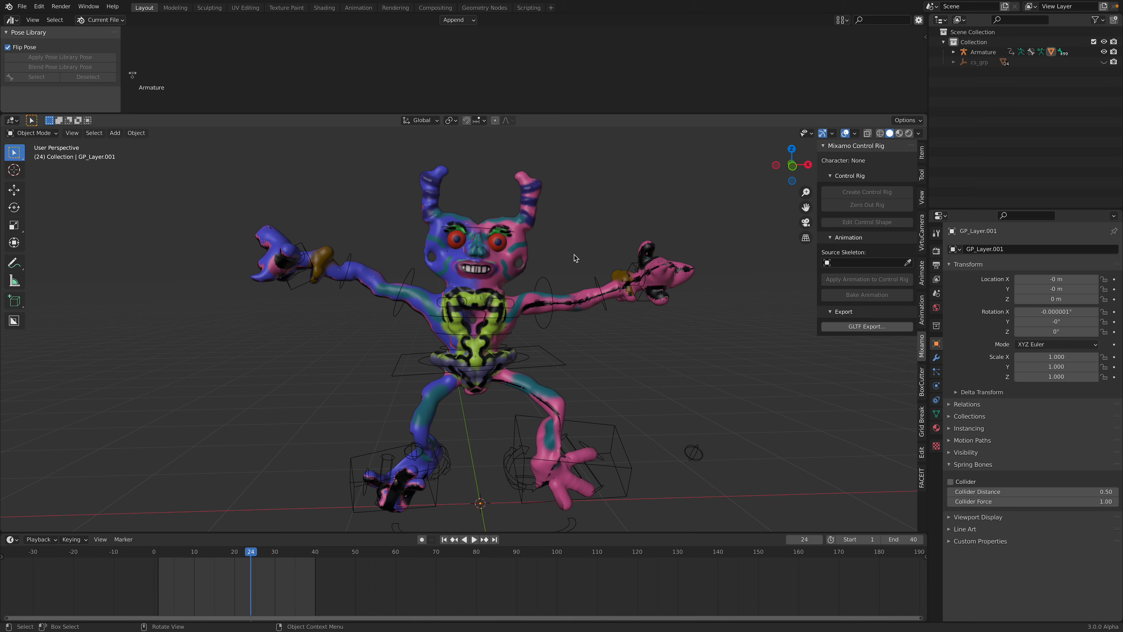
pyautogui.moveTo(563, 266); pyautogui.dragTo(556, 268, button='middle')
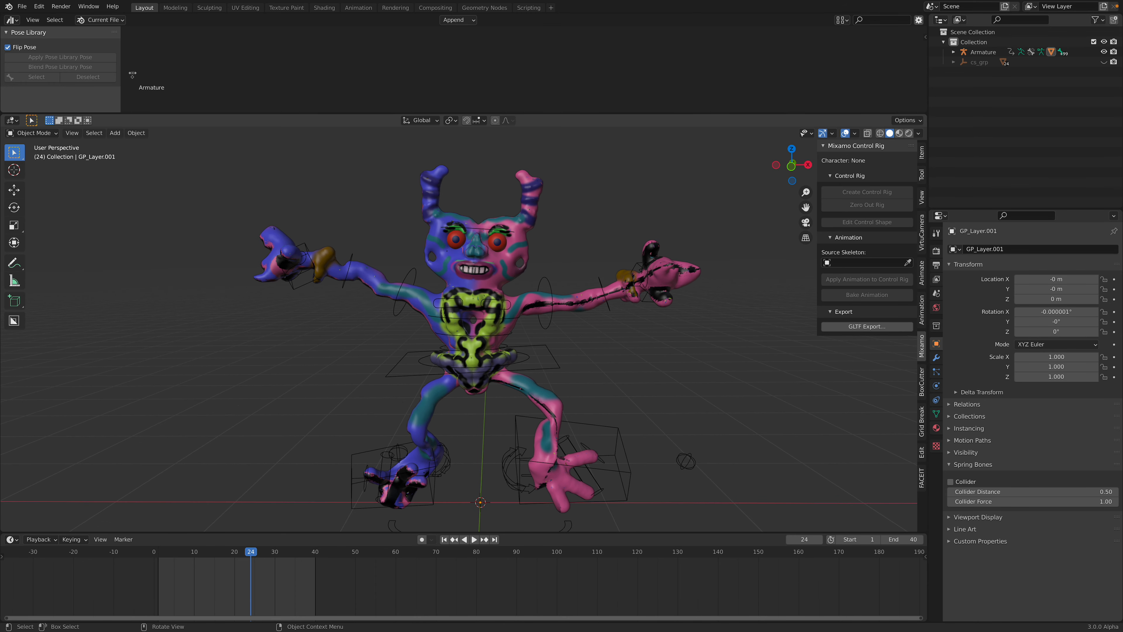